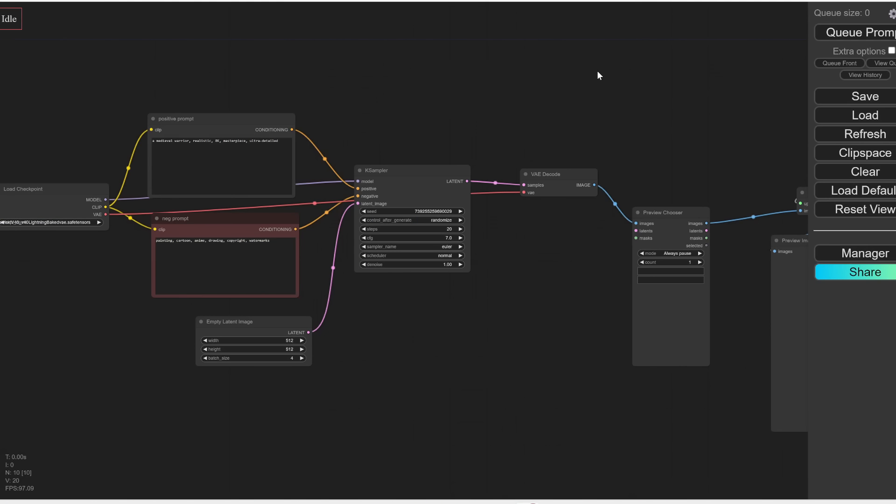
left_click_drag(598, 71, 648, 70)
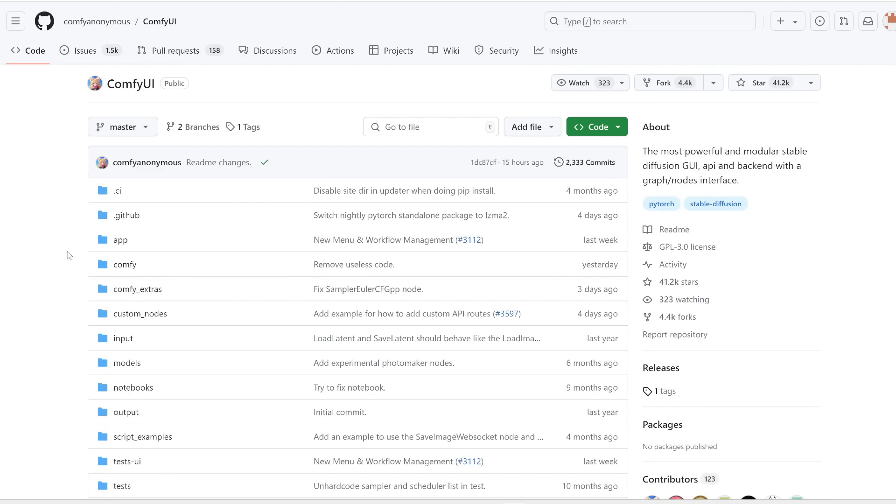
- Examine the Windows and Apple Mac silicon installation instructions in the README of the ComfyUI GitHub repository
scroll(69, 255, "down", 20)
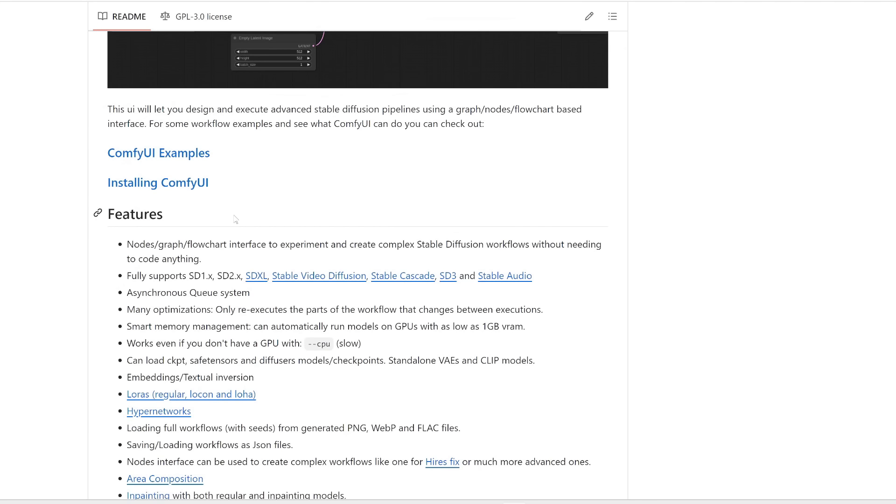
left_click(180, 182)
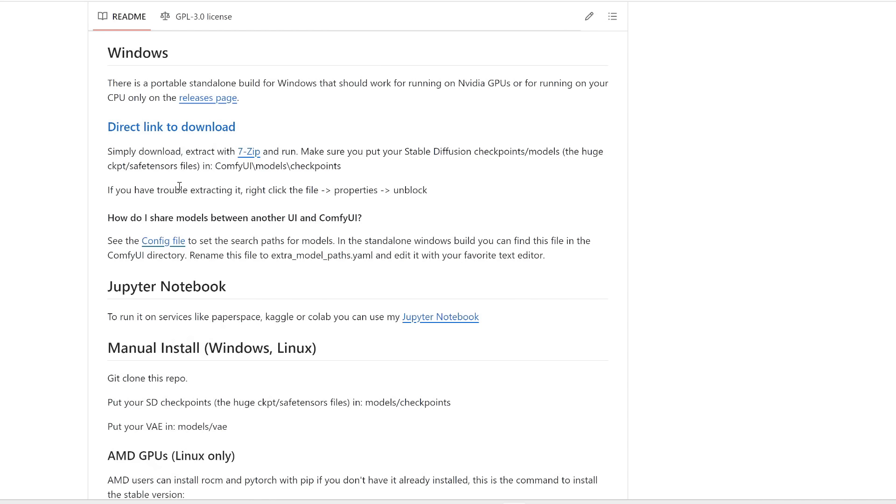
left_click_drag(108, 99, 152, 108)
scroll(152, 108, "down", 15)
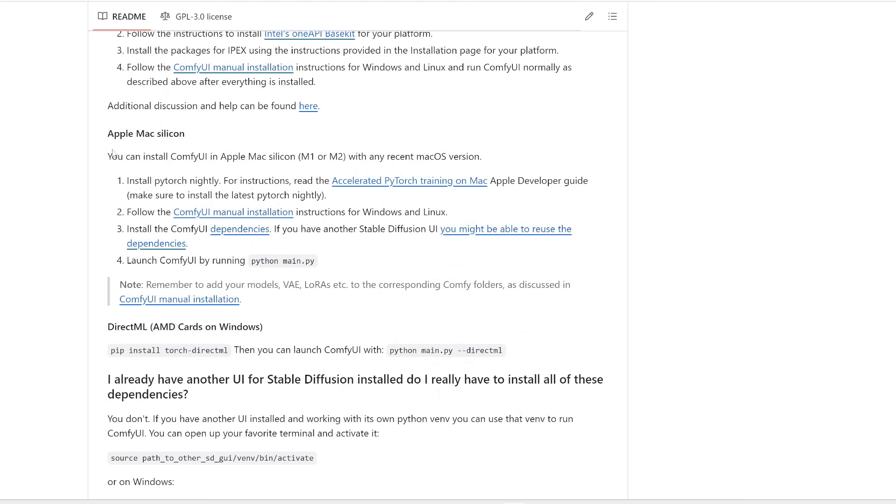
left_click_drag(269, 157, 351, 157)
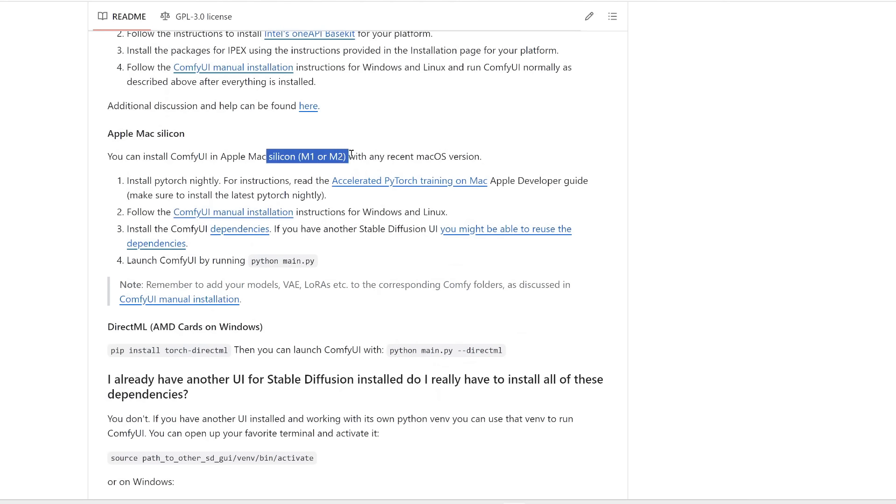
scroll(352, 155, "up", 1)
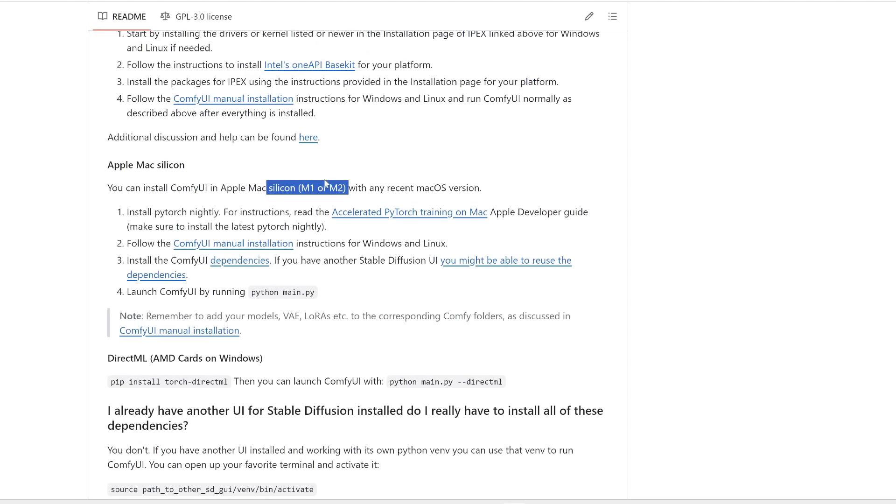
scroll(299, 187, "up", 15)
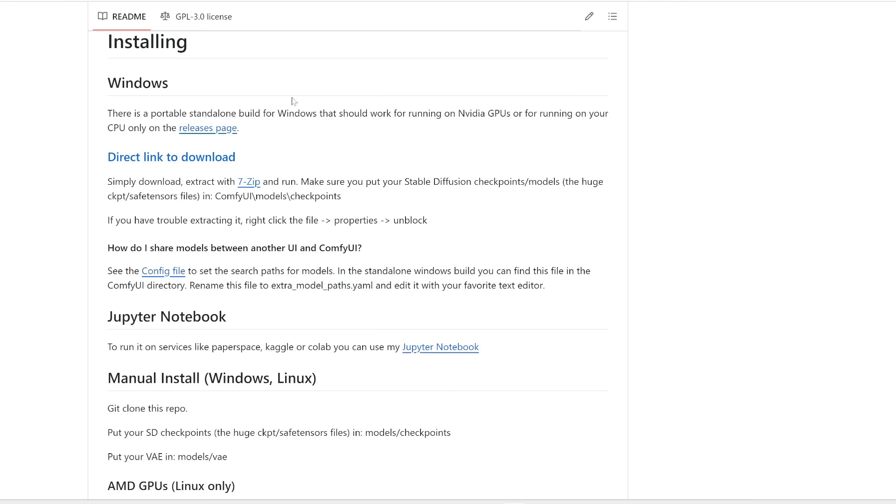
- Download the ComfyUI Windows portable build and extract its ComfyUI_windows_portable folder to the desktop
left_click(162, 161)
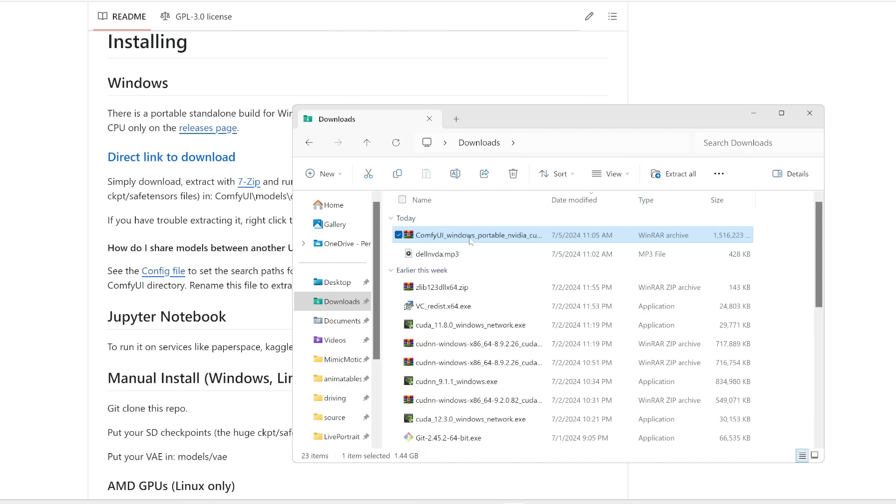
double_click(470, 235)
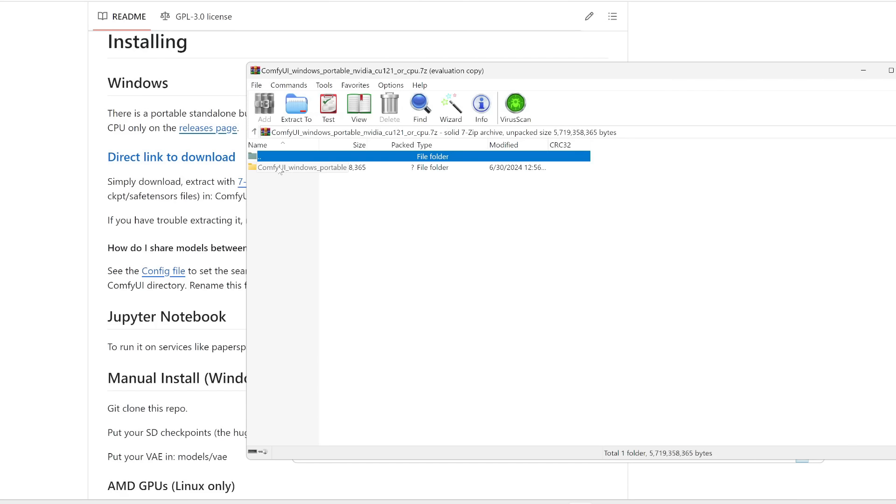
left_click(280, 168)
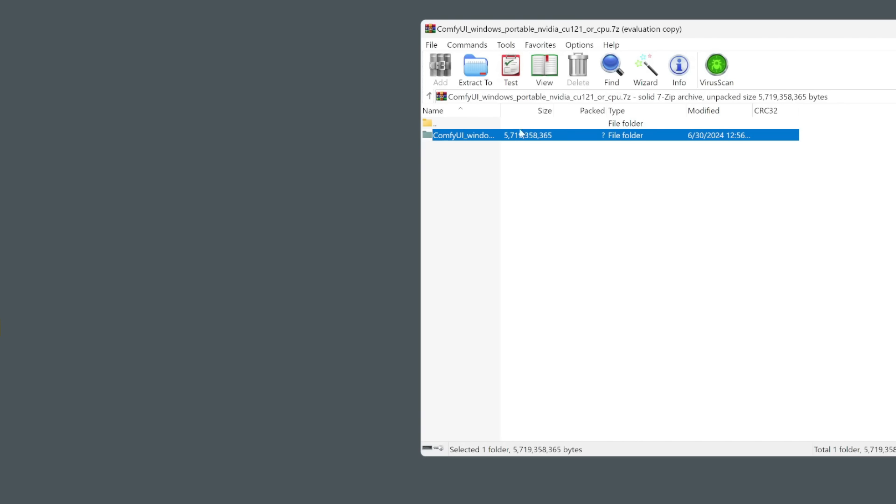
left_click_drag(474, 136, 306, 126)
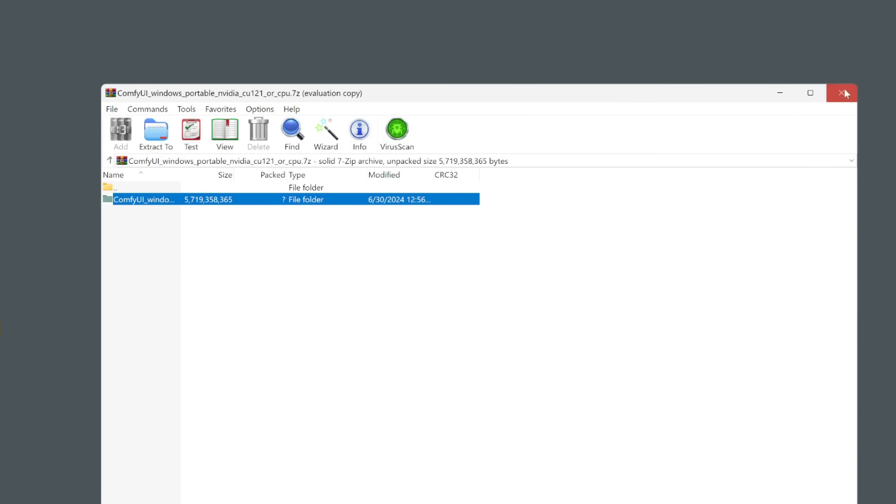
left_click(845, 88)
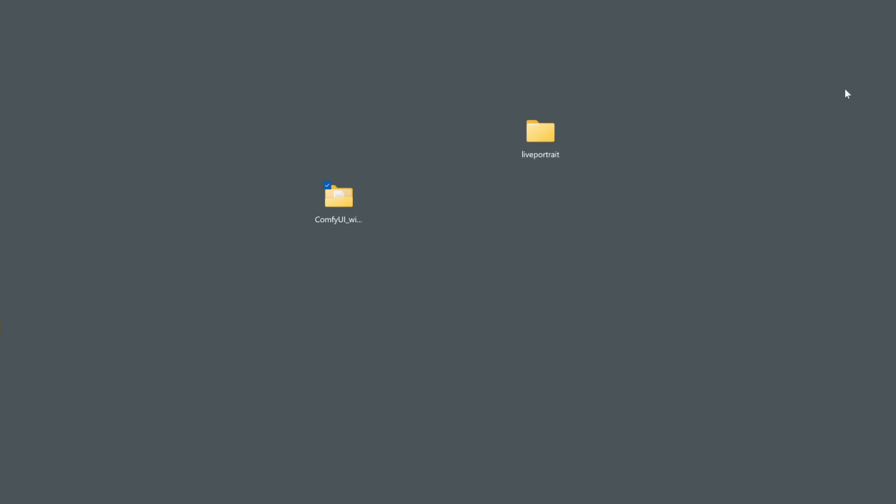
- Launch run_nvidia_gpu.bat from the extracted ComfyUI folder, expanding the details of the SmartScreen warning
double_click(340, 153)
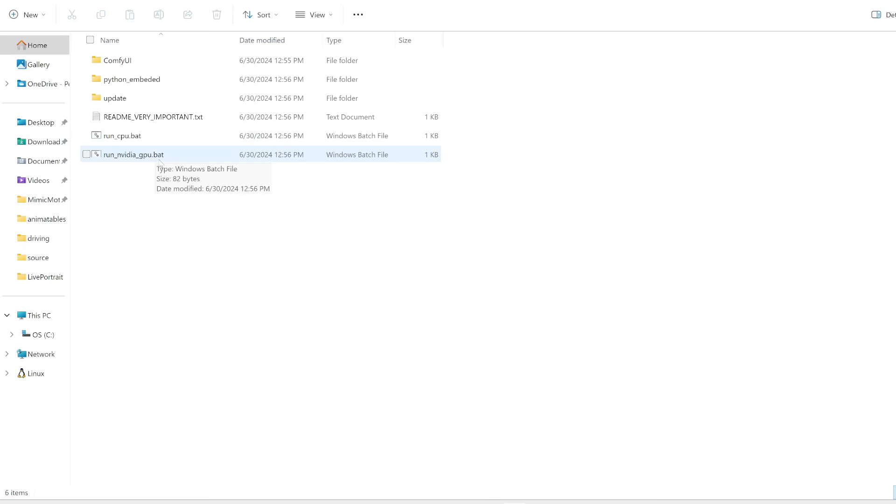
double_click(133, 158)
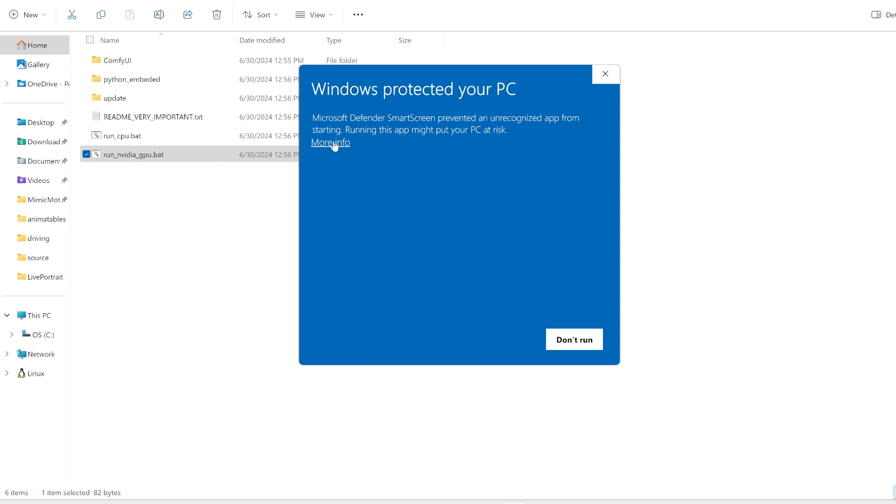
left_click(333, 143)
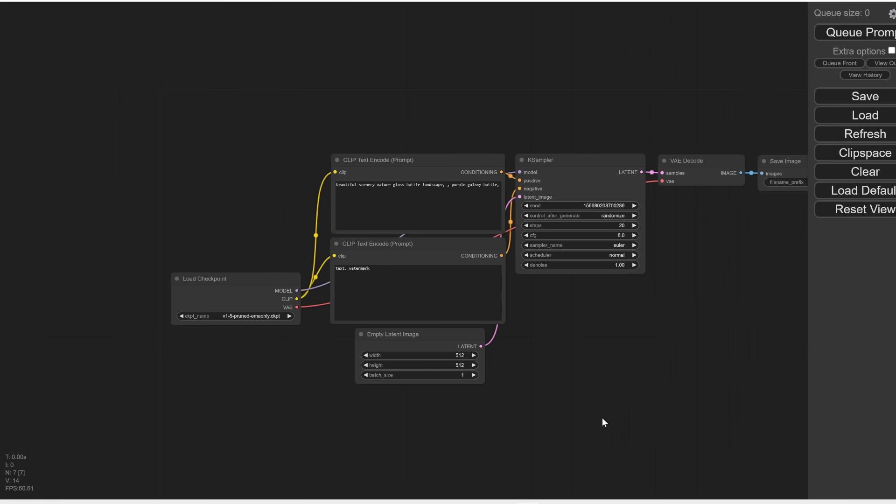
- Try to generate an image with the default ComfyUI workflow by queueing its prompt
scroll(602, 418, "up", 5)
left_click_drag(559, 293, 577, 341)
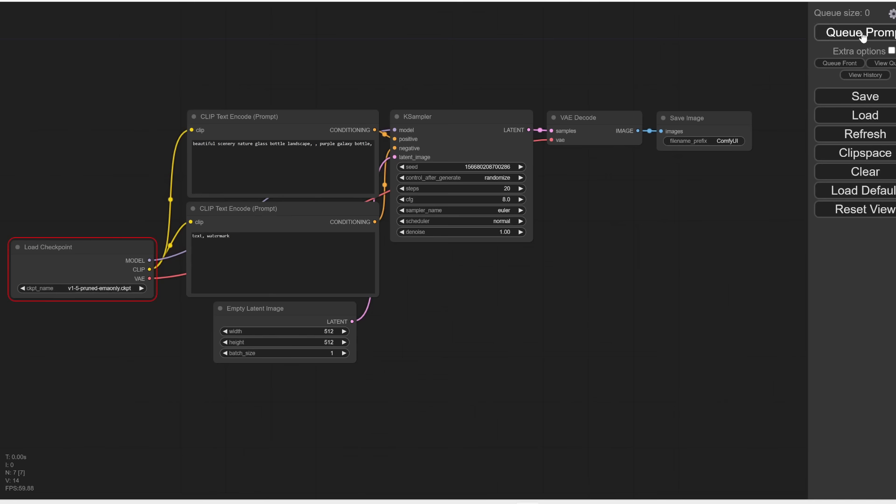
left_click(863, 37)
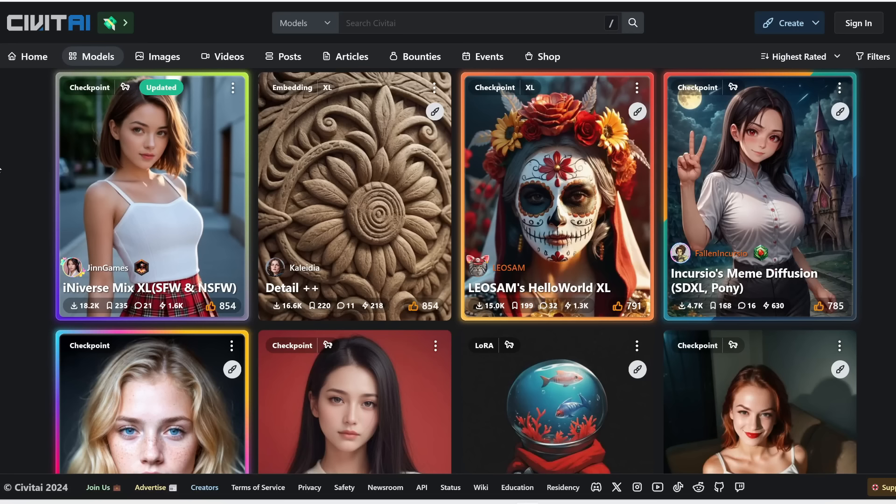
- Browse the highest-rated checkpoint and LoRA models on the Civitai website
scroll(9, 215, "down", 10)
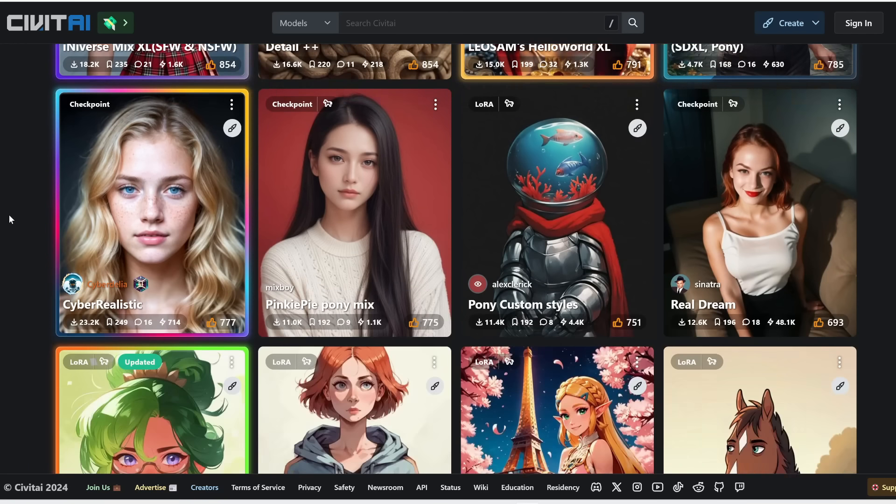
scroll(10, 214, "up", 1)
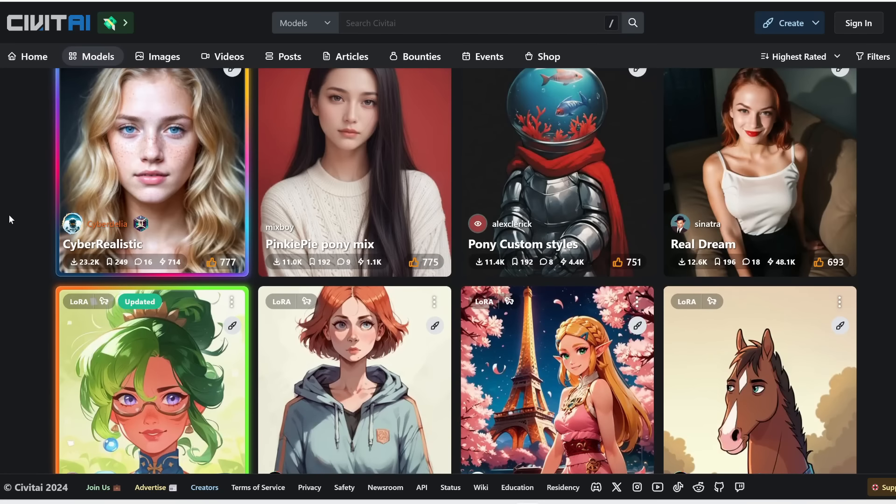
scroll(835, 184, "down", 2)
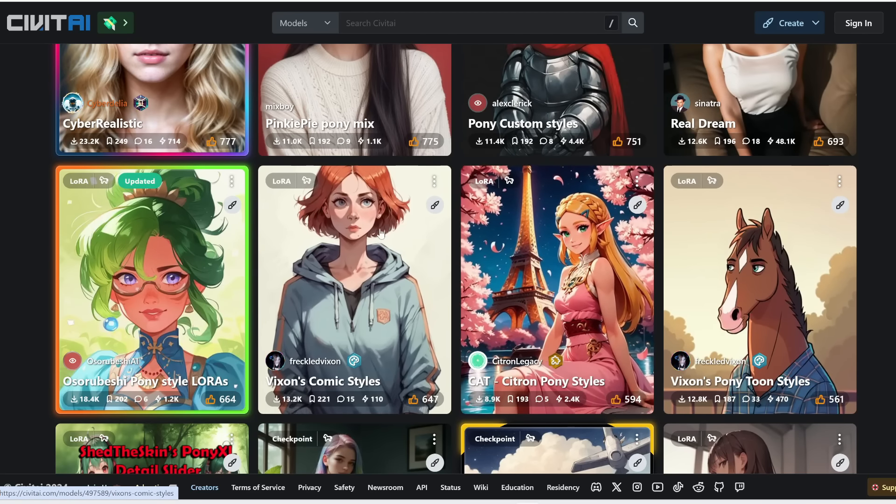
scroll(570, 279, "down", 2)
scroll(179, 219, "up", 5)
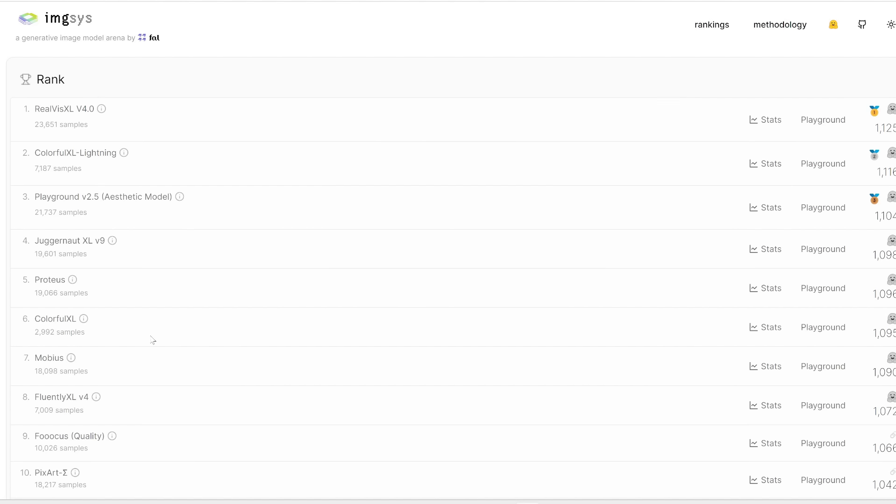
- Examine the top-ranked image models and their scores in the imgsys ranking, looking for XL models
double_click(35, 112)
double_click(883, 128)
left_click_drag(34, 153, 87, 153)
left_click_drag(34, 197, 101, 197)
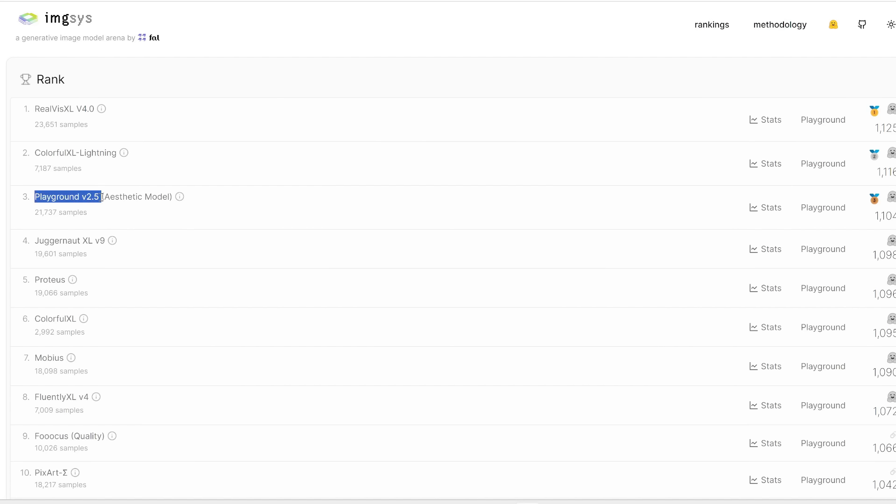
left_click_drag(34, 241, 94, 240)
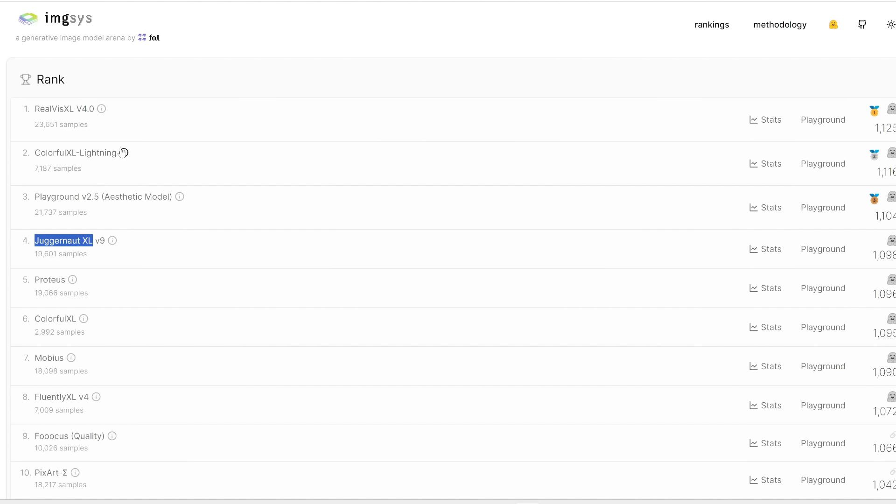
left_click_drag(64, 110, 72, 112)
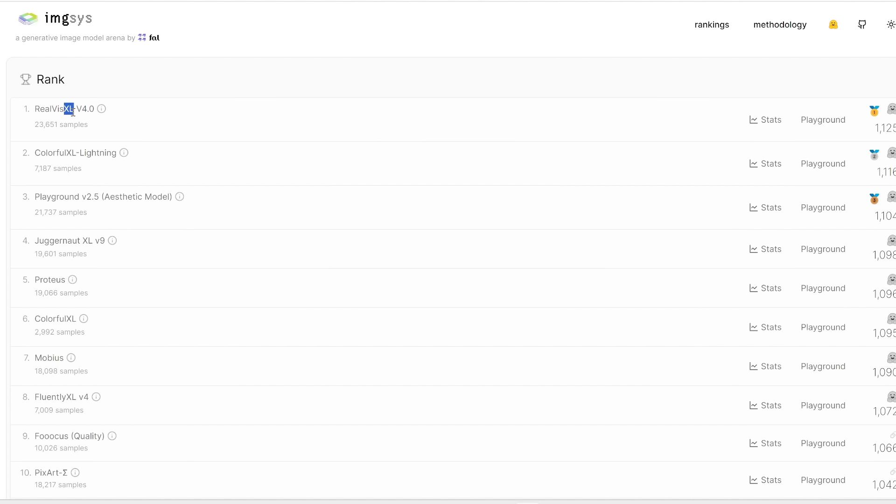
left_click(72, 112)
- Copy the name RealVisXL from the ranking, search Civitai for it, and open the RealVisXL V4.0 model page
left_click_drag(35, 112, 74, 112)
key("ctrl+c")
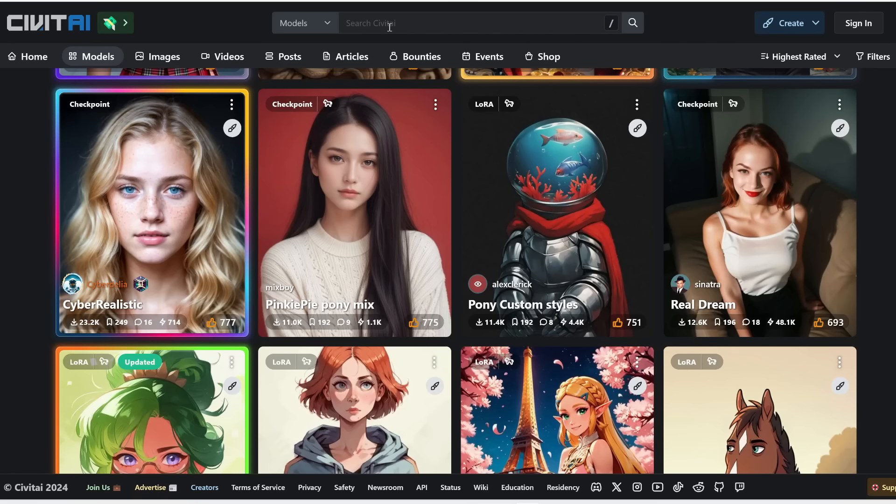
left_click(412, 20)
key("ctrl+v")
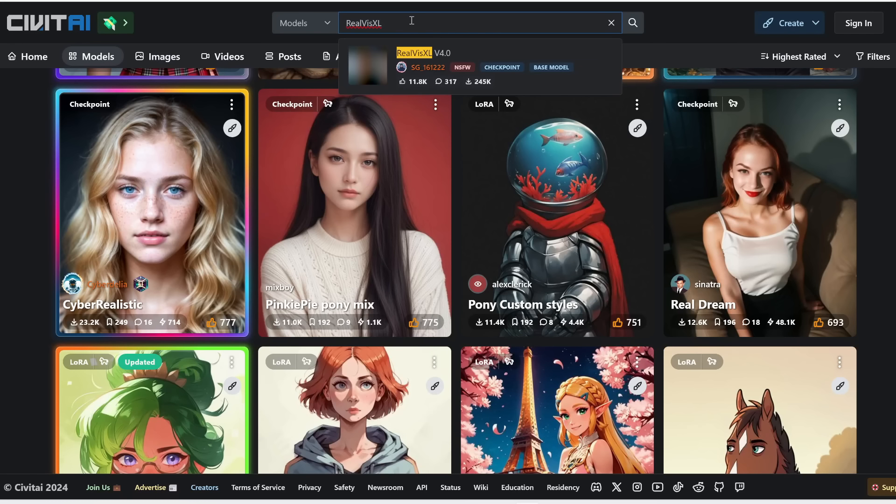
left_click(440, 56)
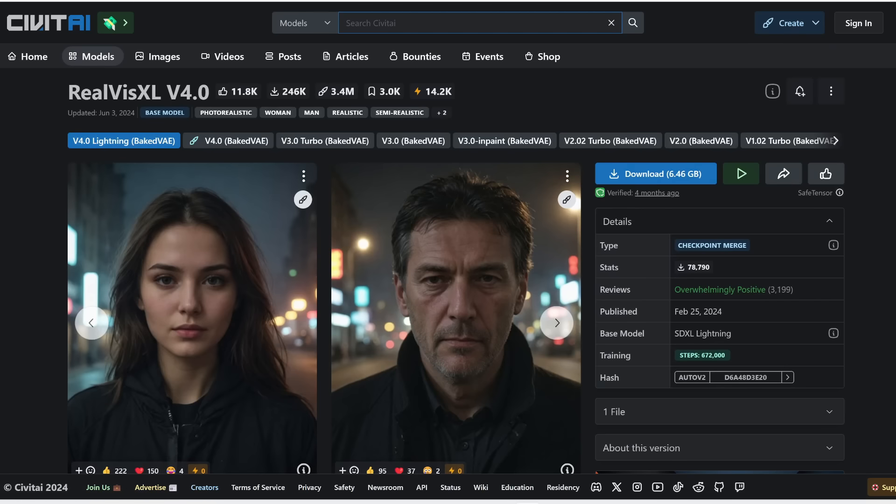
- Download the V4.0 Lightning (BakedVAE) model as realvisxlV40_v40LightningBakedvae.safetensors into the ComfyUI\models\checkpoints folder
scroll(456, 271, "down", 20)
scroll(456, 259, "down", 15)
left_click(644, 178)
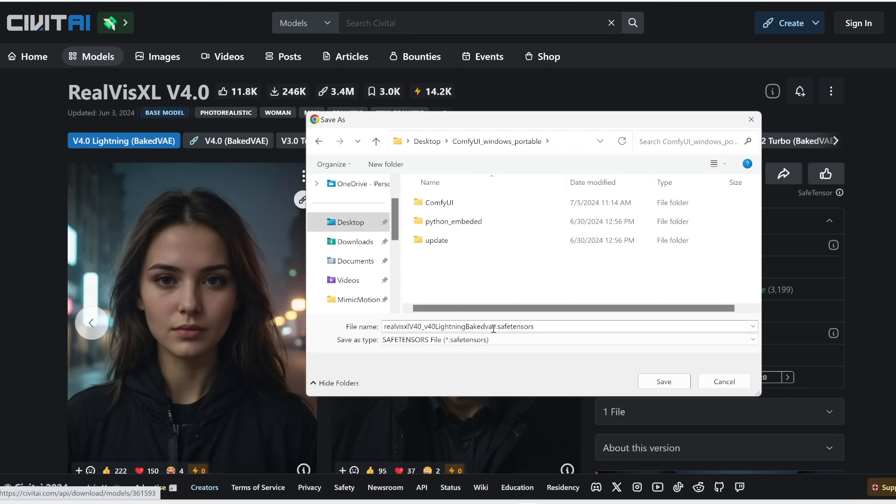
left_click(444, 202)
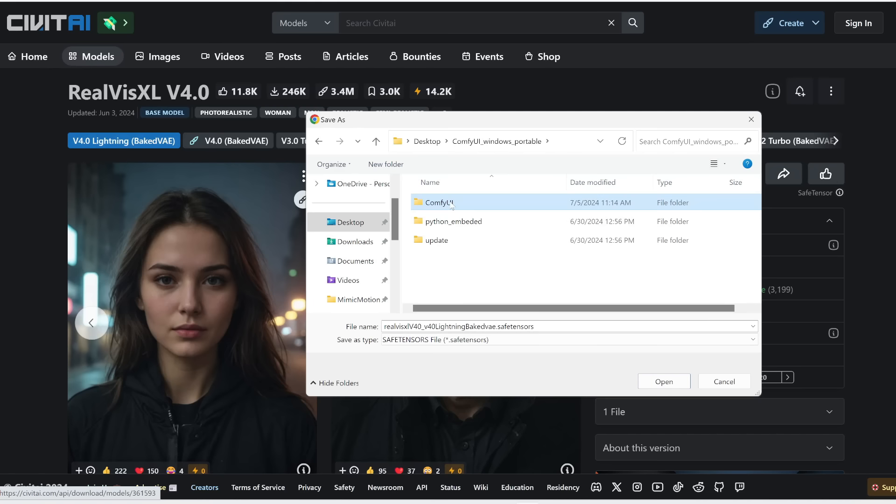
double_click(452, 202)
left_click(437, 276)
double_click(437, 277)
double_click(457, 201)
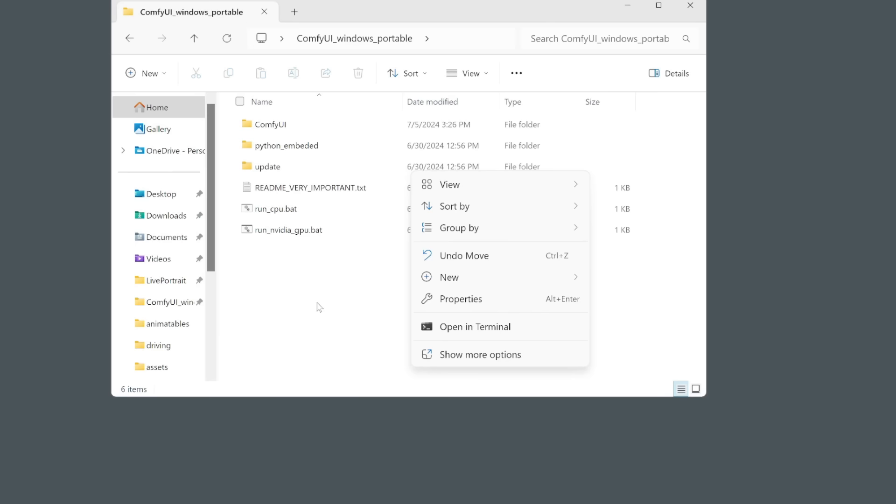
- Check the ComfyUI\models\checkpoints folder in File Explorer for the downloaded model and return to the ComfyUI folder
left_click(319, 307)
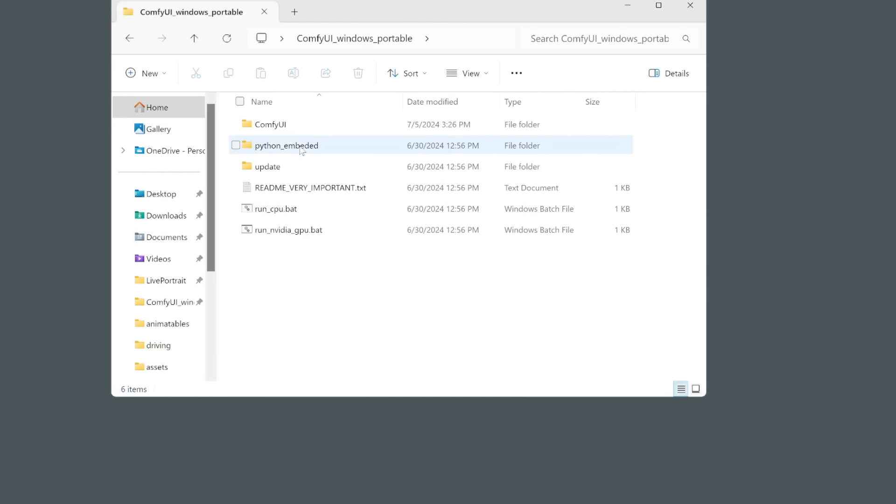
double_click(282, 126)
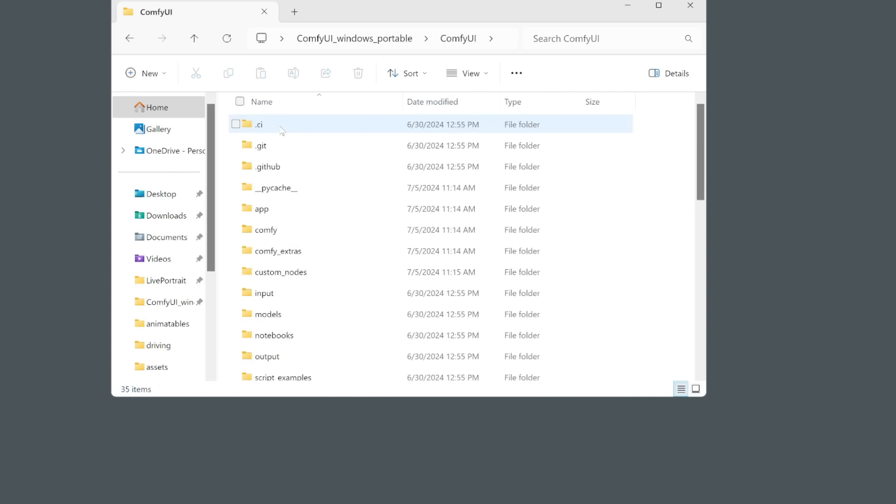
double_click(275, 314)
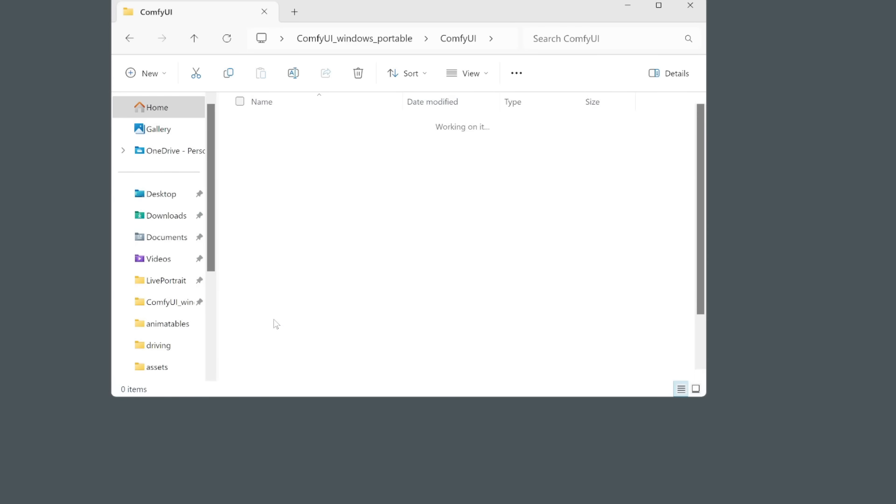
double_click(282, 124)
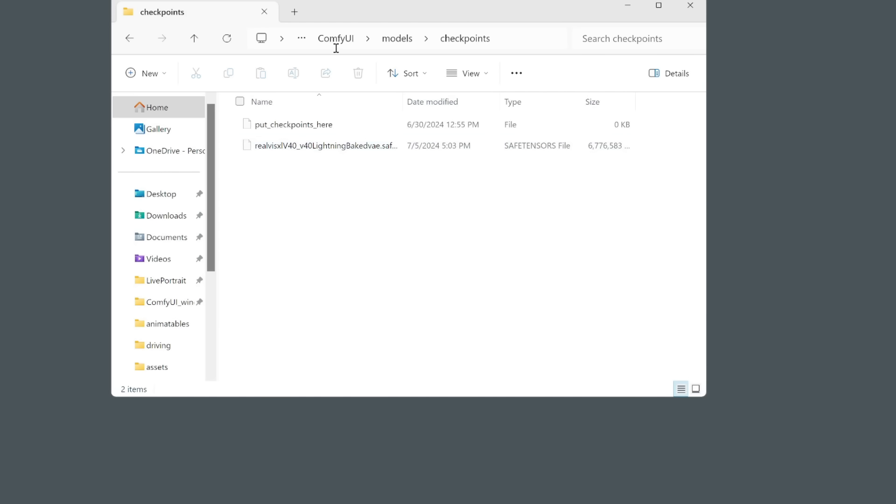
left_click(194, 39)
left_click(194, 39)
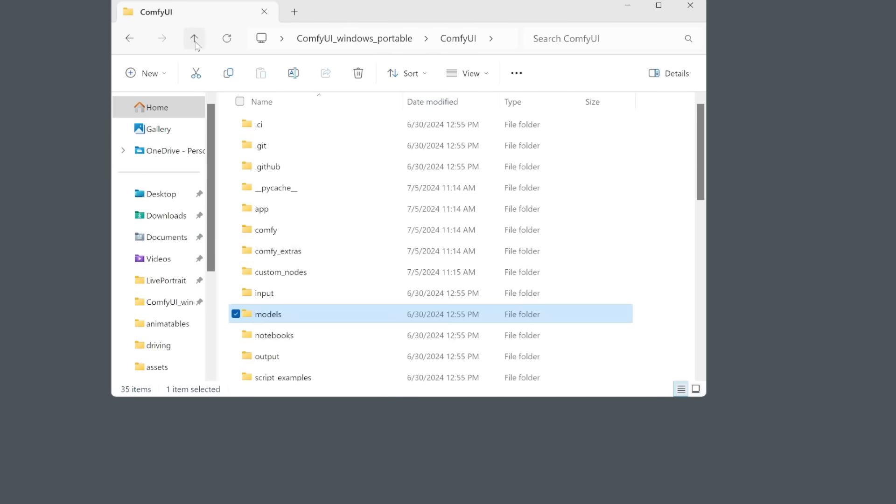
- Return to the ComfyUI_windows_portable folder and launch ComfyUI with run_nvidia_gpu.bat
left_click(194, 41)
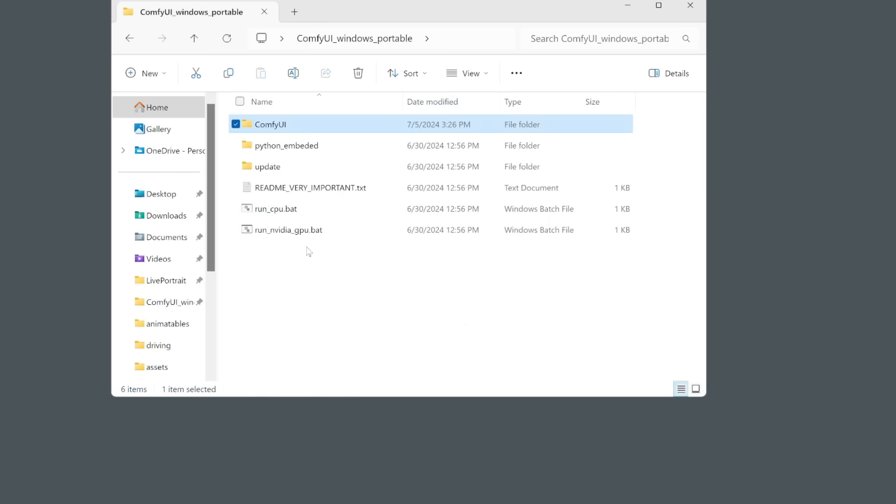
left_click(272, 237)
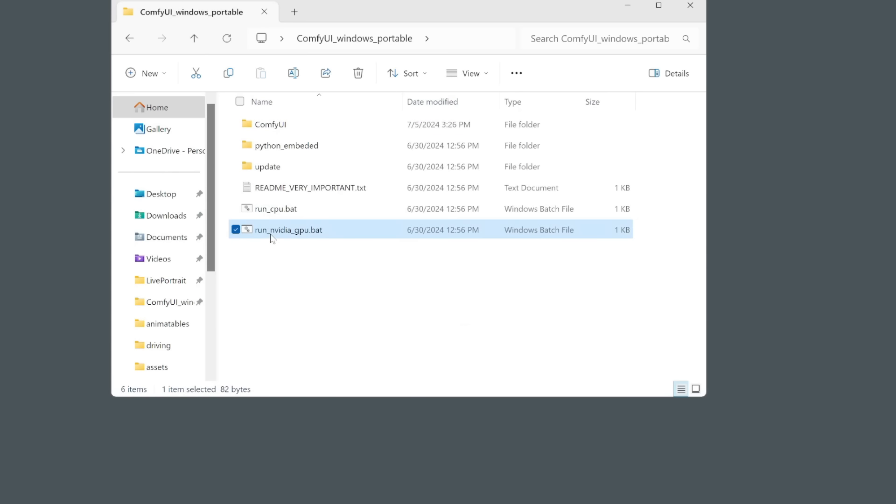
double_click(271, 235)
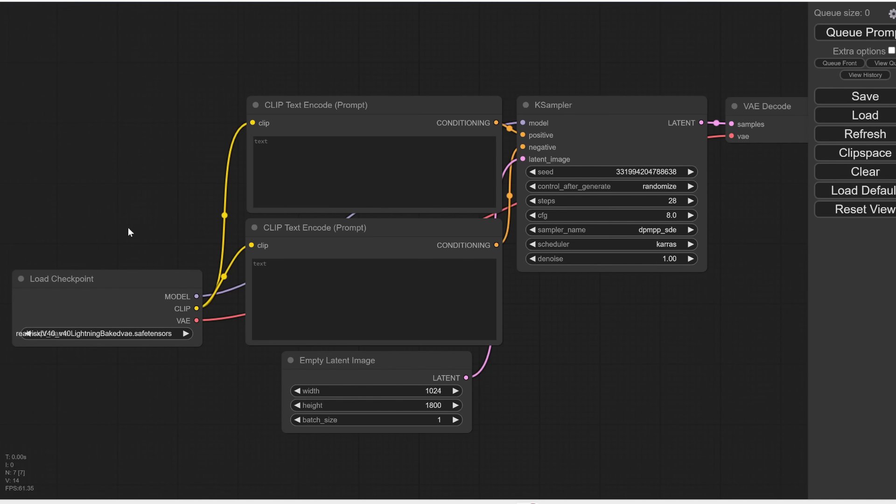
- Examine the Load Checkpoint node in the workflow and the RealVisXL checkpoint it has selected
left_click_drag(122, 163, 290, 132)
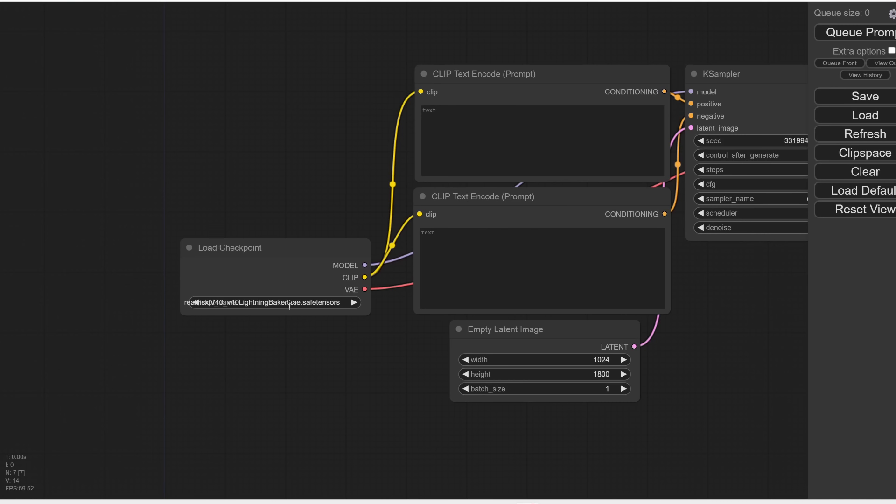
left_click(312, 293)
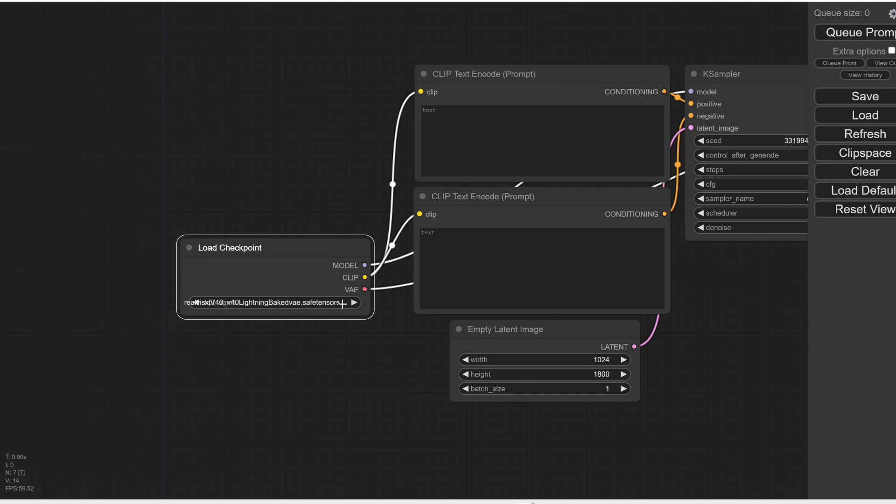
left_click_drag(390, 337, 236, 323)
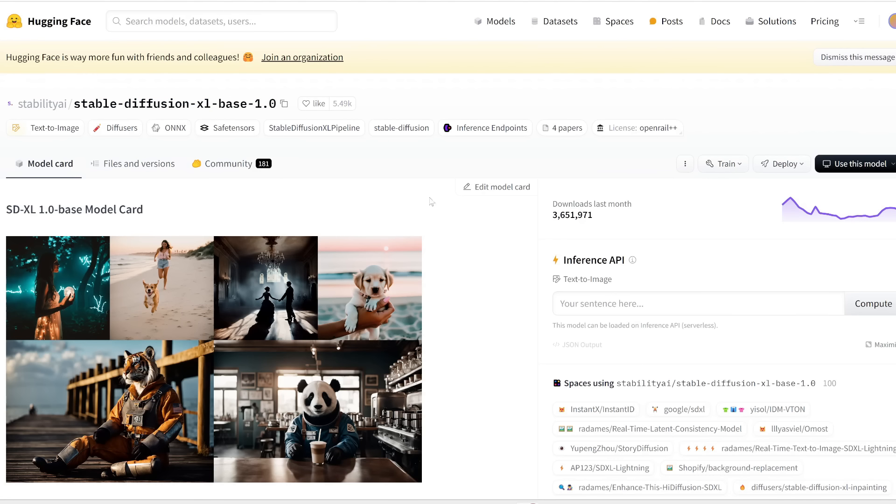
- Review the stable-diffusion-xl-base-1.0 model card on Hugging Face and the model list in the imgsys ranking
scroll(446, 257, "down", 2)
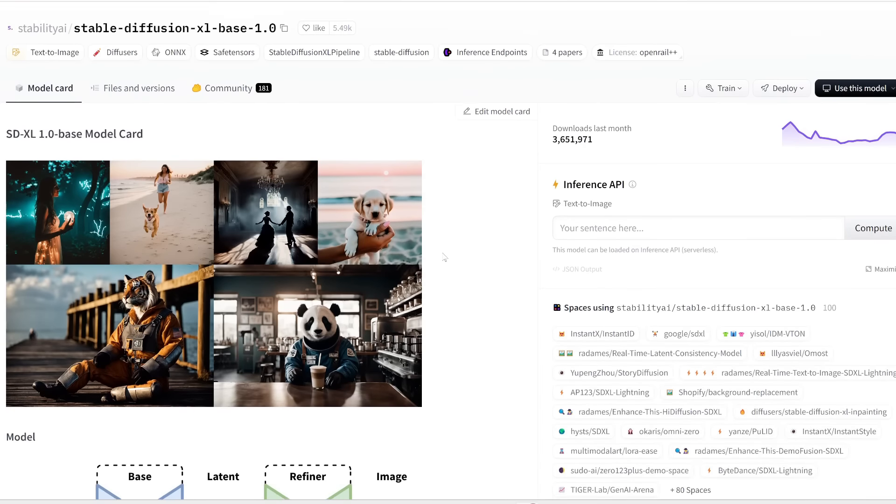
scroll(182, 110, "up", 2)
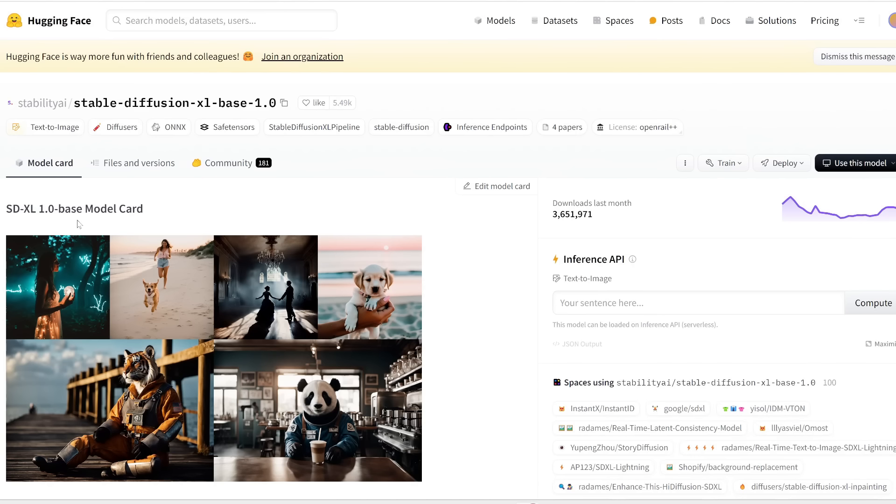
scroll(466, 357, "down", 2)
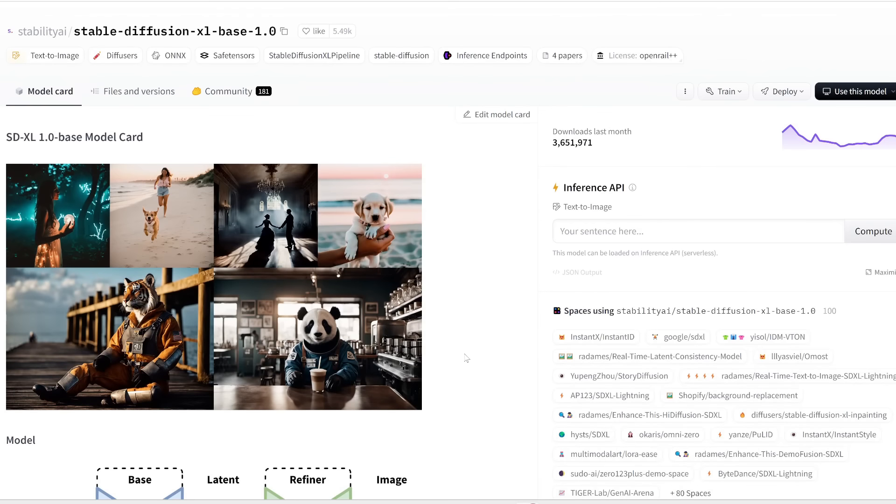
scroll(466, 357, "up", 1)
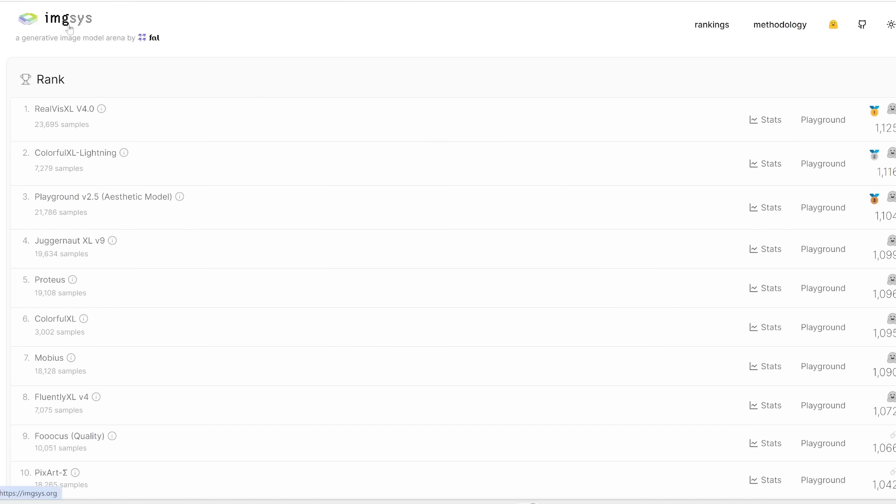
scroll(119, 228, "down", 5)
scroll(119, 228, "down", 3)
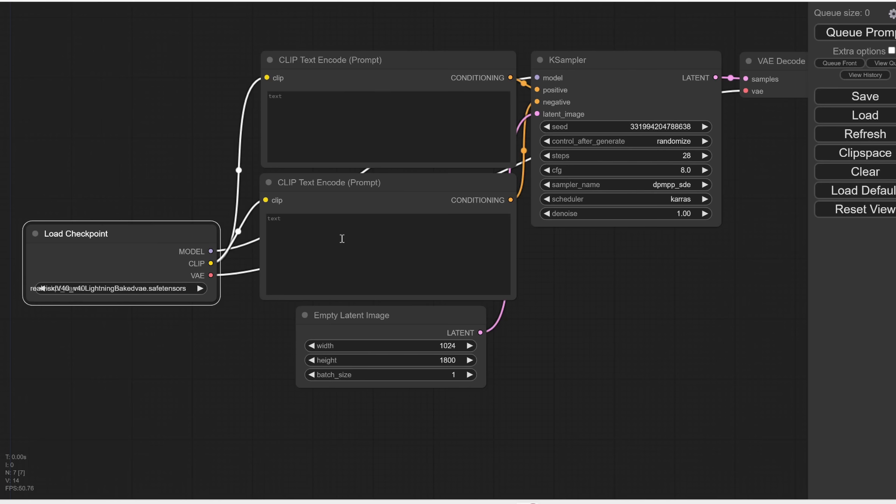
- Enter "a castle in a forest" in the upper CLIP Text Encode node and "people, cars, night" in the lower one
scroll(625, 315, "down", 1)
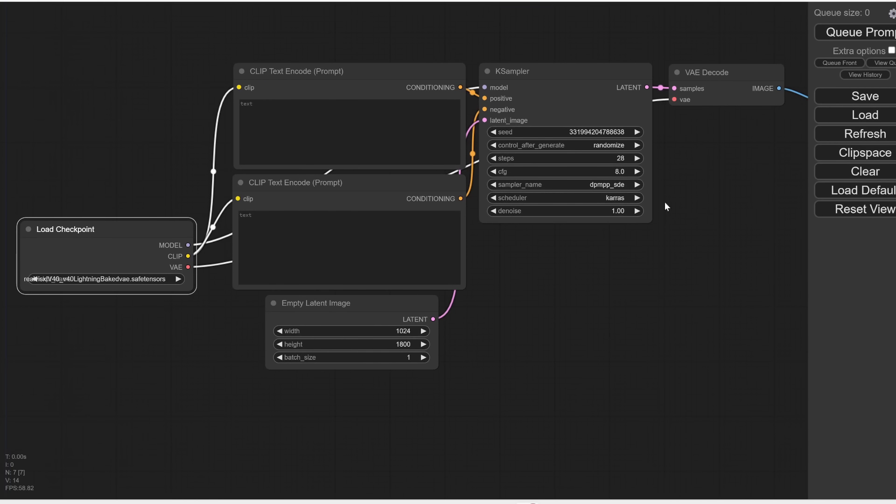
scroll(687, 192, "down", 6)
left_click_drag(694, 232, 518, 206)
scroll(343, 233, "up", 1)
scroll(343, 232, "up", 1)
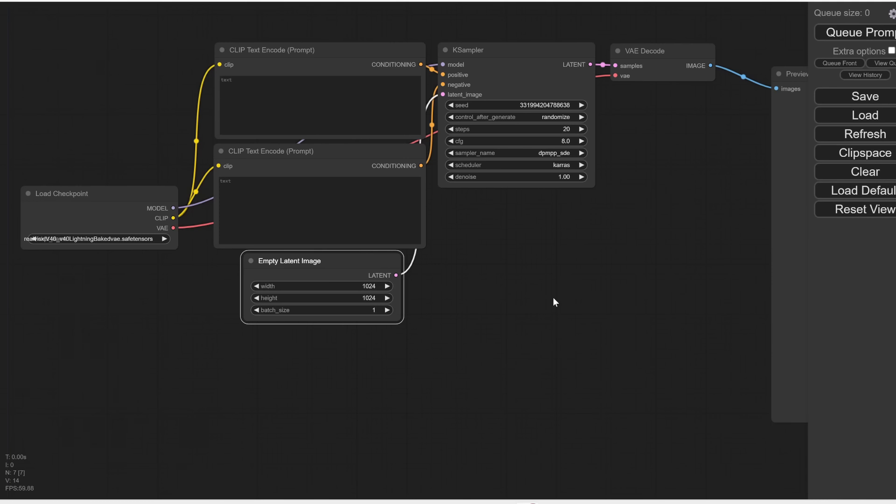
left_click(272, 92)
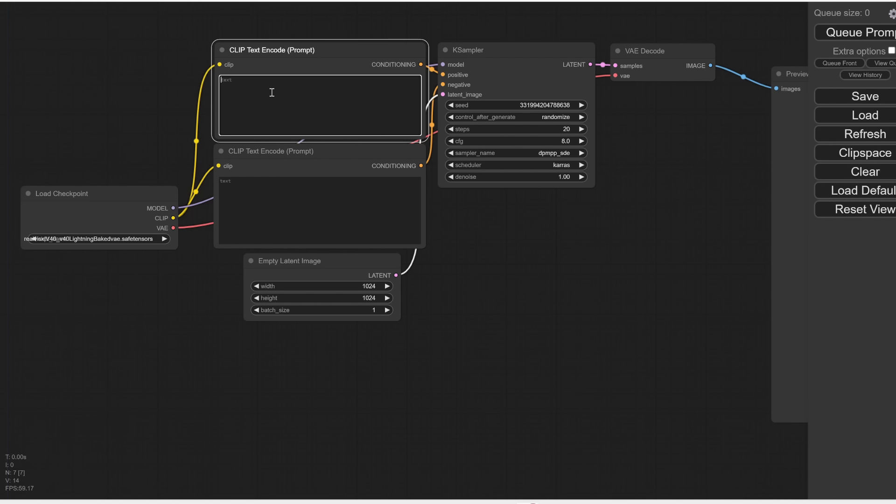
type("a castle in a forest")
left_click(280, 202)
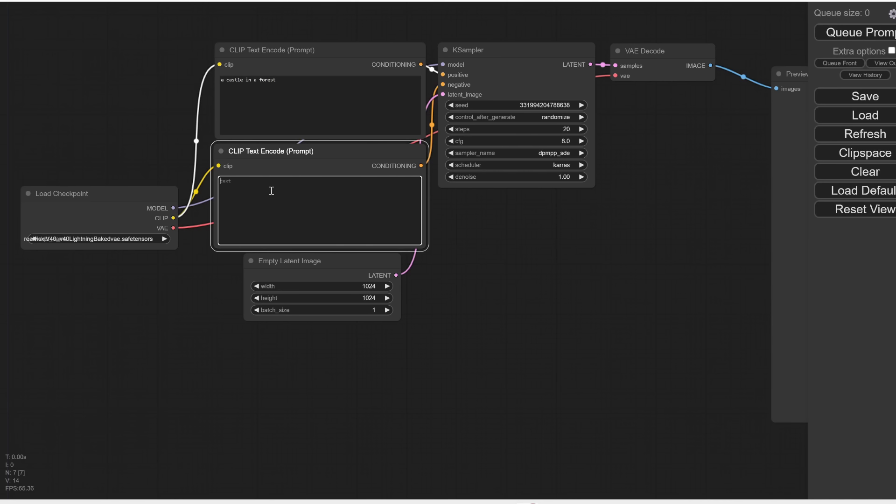
type("people, cars, night")
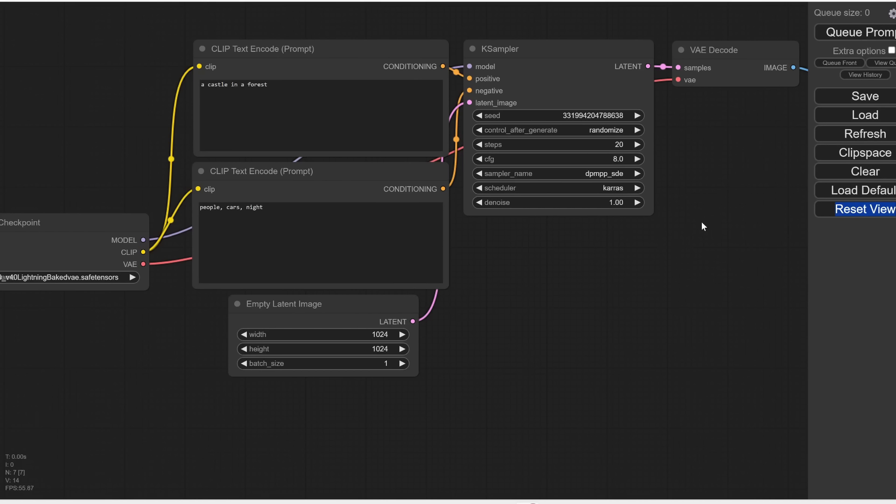
- Queue the prompt to generate the image and view the result in the Preview Image node
left_click(847, 34)
scroll(577, 245, "down", 2)
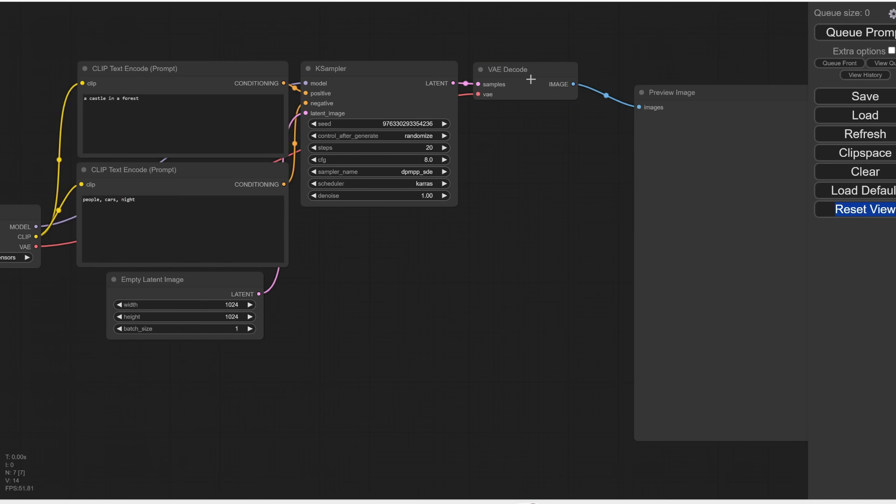
left_click_drag(592, 231, 399, 188)
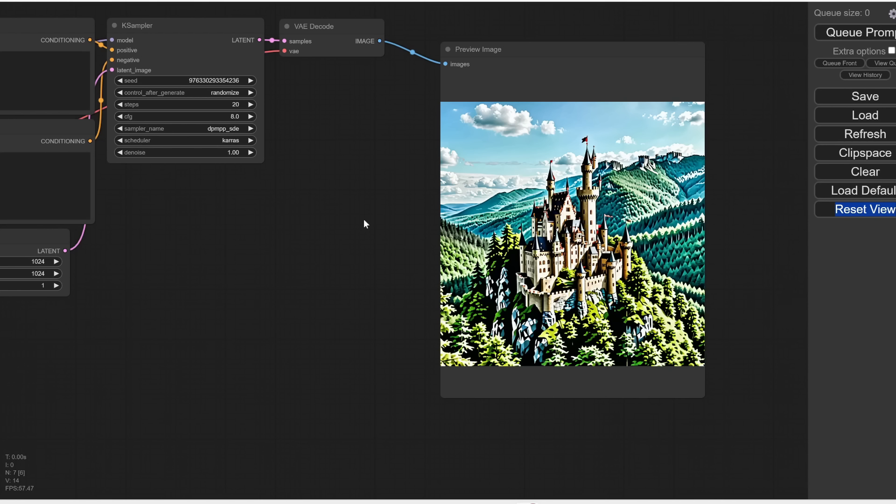
left_click_drag(326, 229, 672, 263)
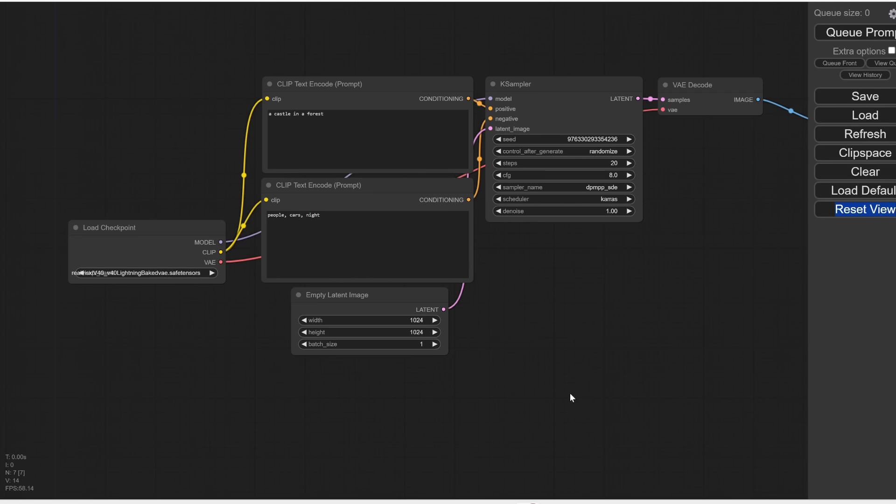
left_click_drag(570, 384, 563, 48)
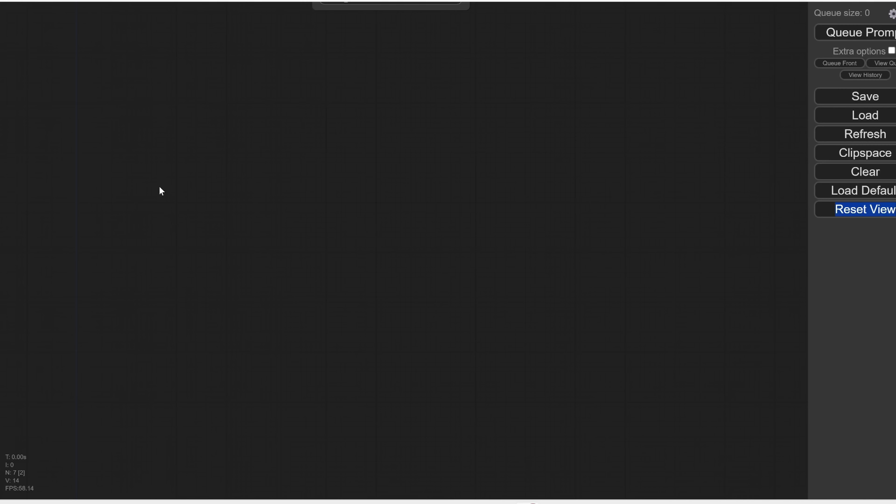
right_click(136, 207)
left_click(150, 208)
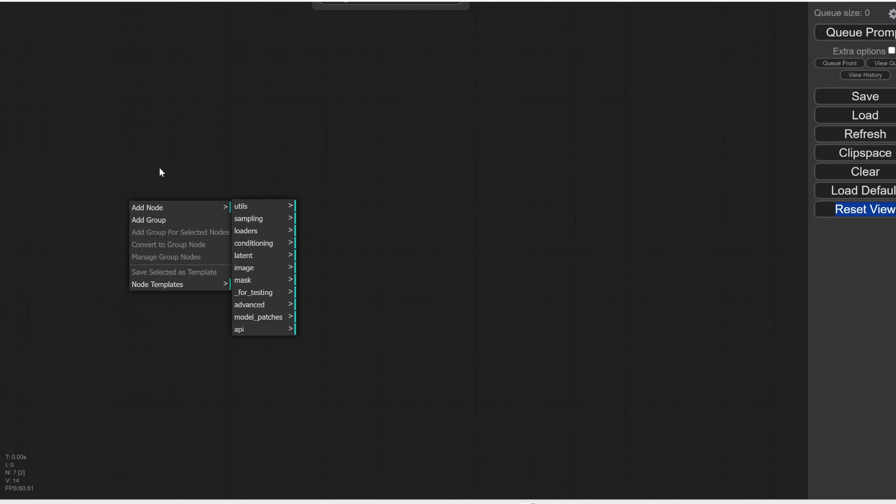
left_click(148, 183)
- Search the nodes for "check" and add a Load Checkpoint node on the empty canvas area
double_click(149, 183)
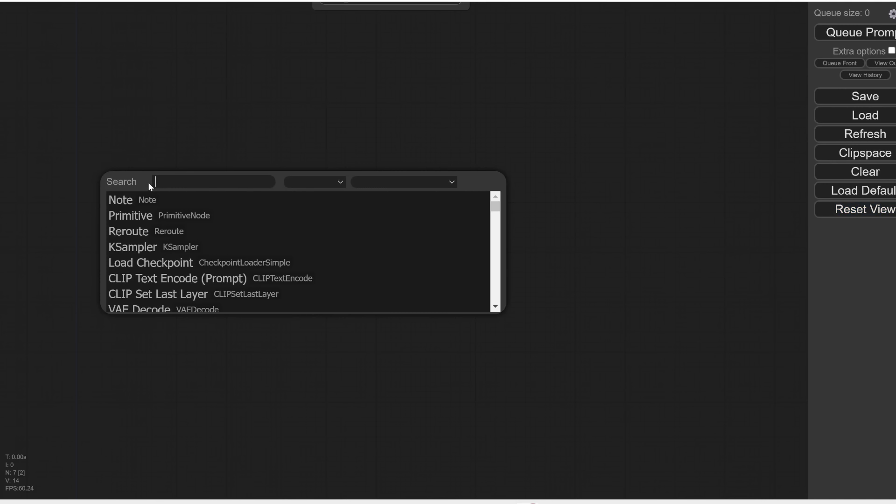
type("check")
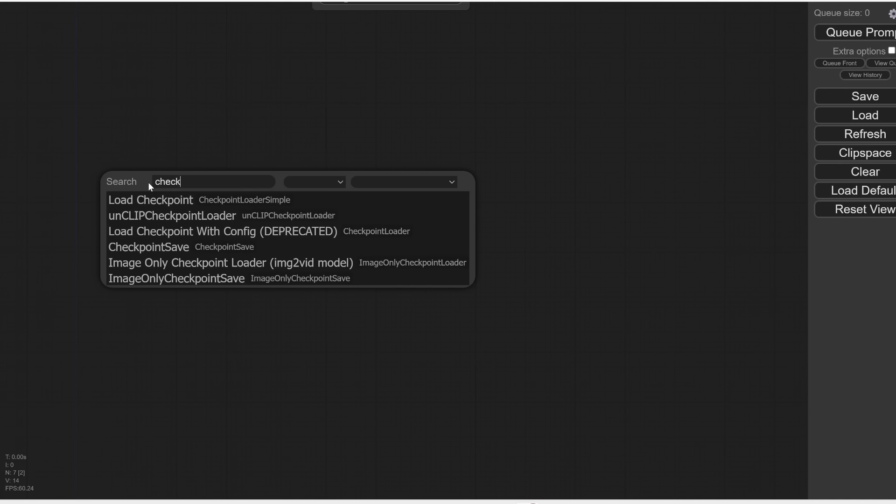
left_click(177, 202)
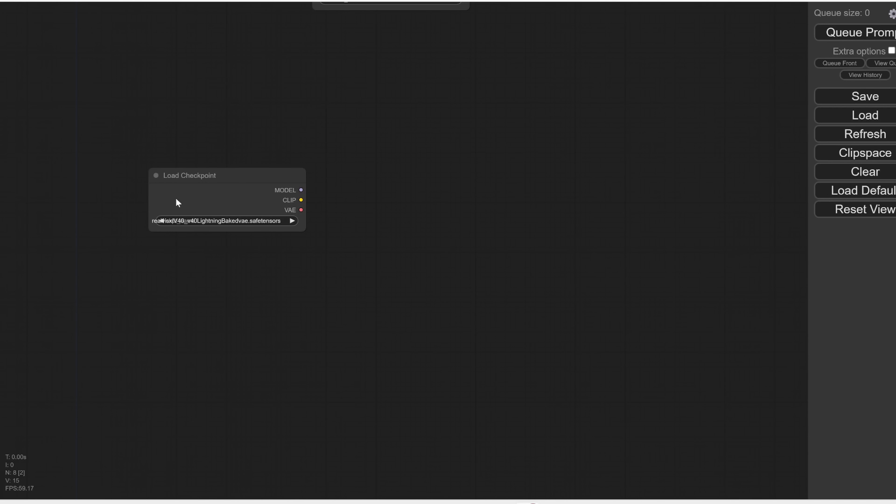
- Check the ComfyUI\models\checkpoints folder for available models and browse the highest-rated XL checkpoints on Civitai
key("alt+Tab")
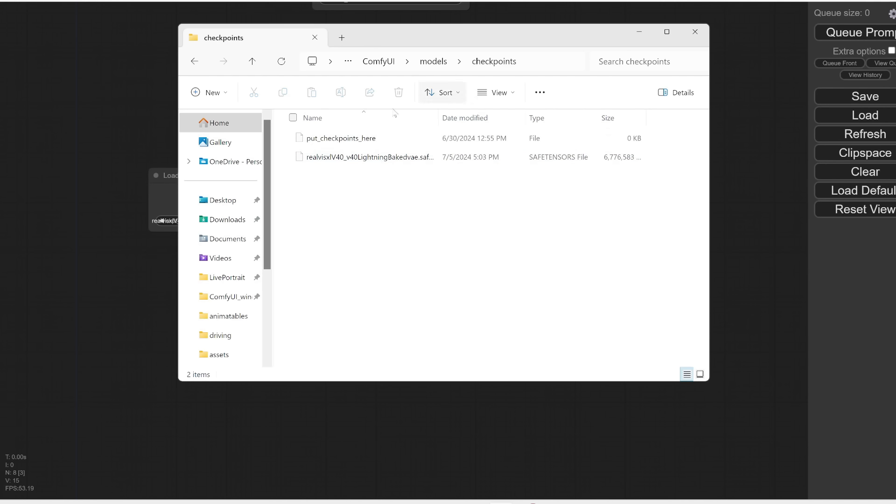
left_click(162, 188)
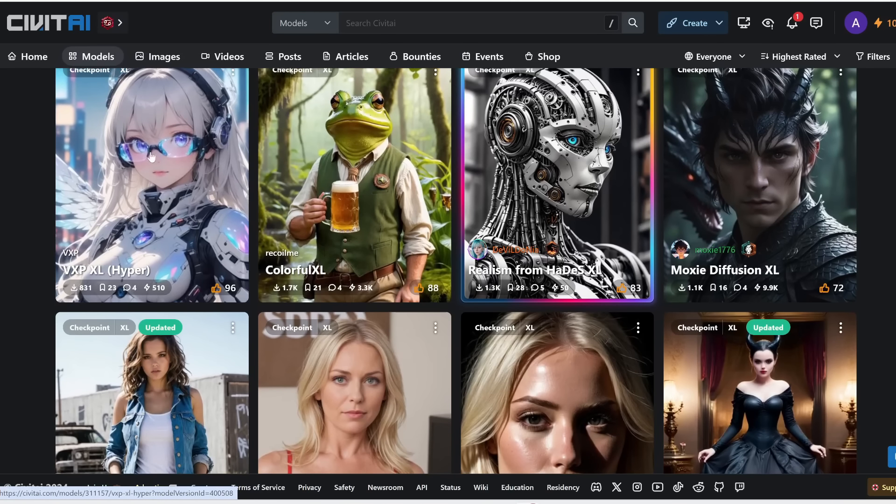
scroll(154, 166, "down", 3)
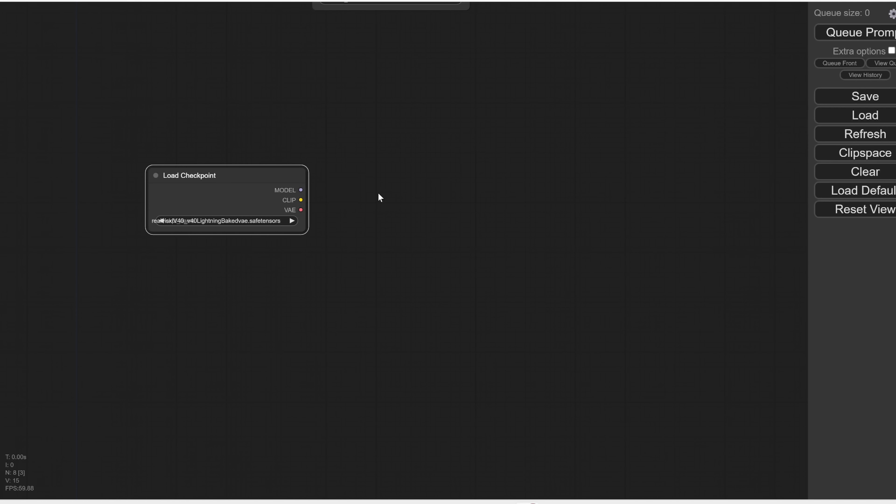
right_click(368, 147)
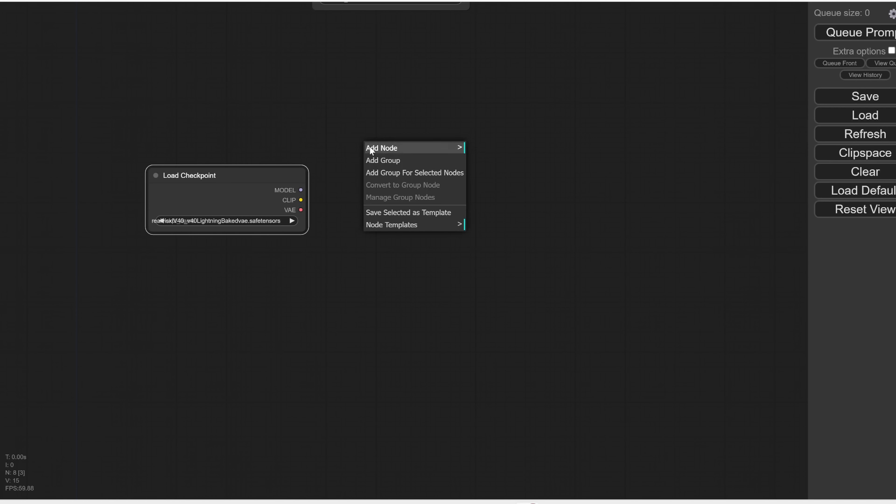
left_click(405, 148)
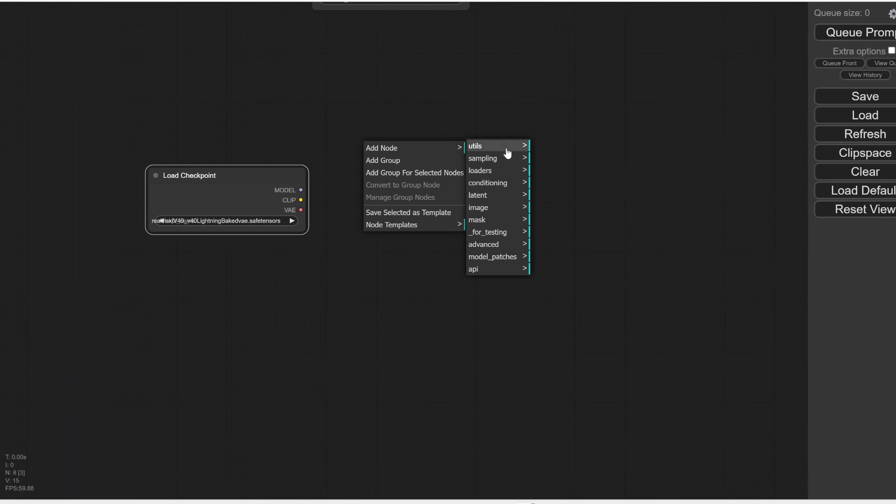
double_click(354, 130)
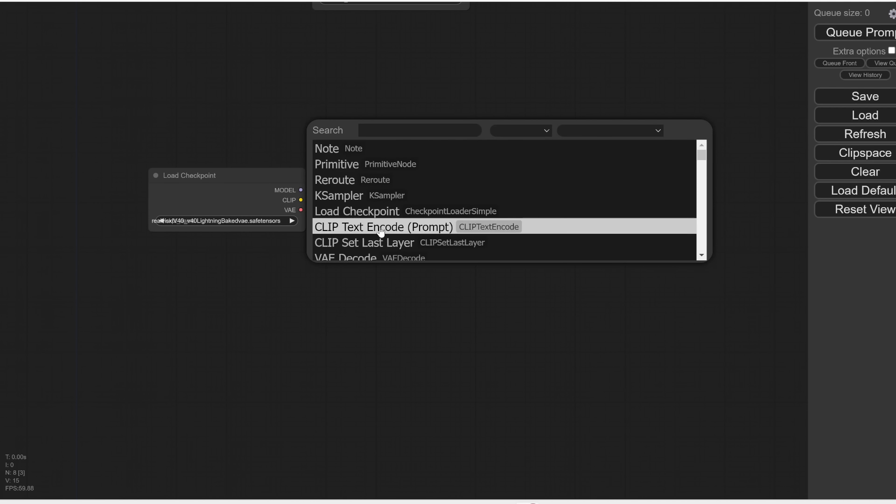
- Add a CLIPTextEncode node from the new Load Checkpoint node's CLIP output and place it to the upper right of that node
scroll(399, 316, "up", 1)
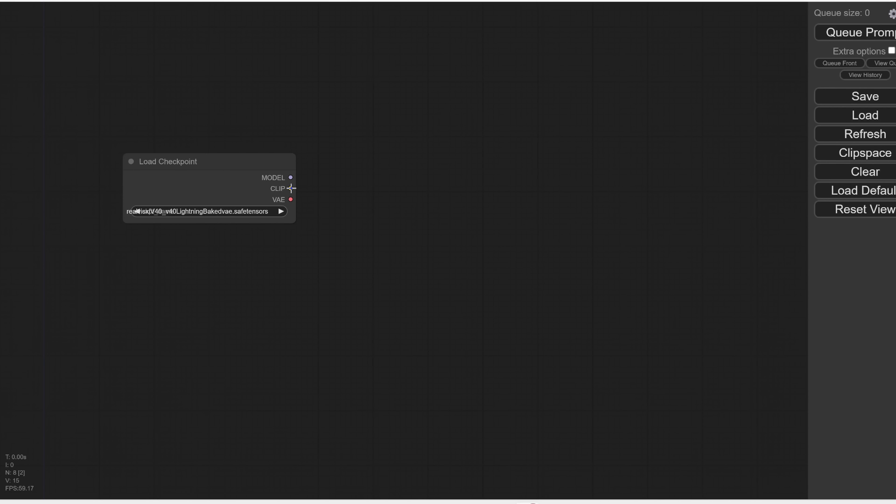
left_click_drag(292, 188, 353, 132)
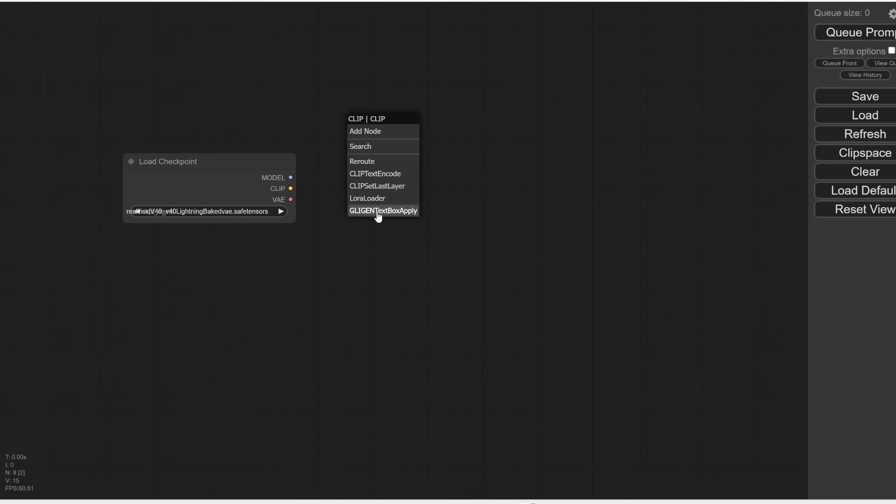
left_click(386, 180)
left_click_drag(462, 122, 469, 56)
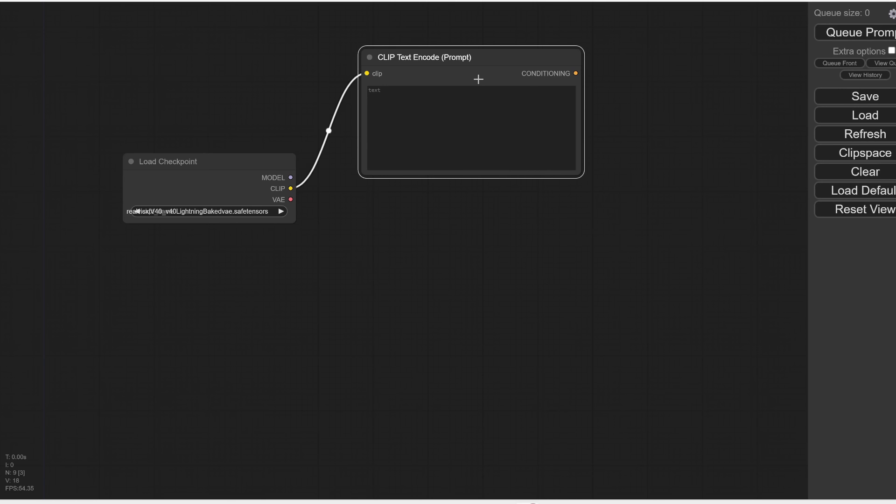
- Clone the new CLIP Text Encode node and place the copy below the original
right_click(477, 77)
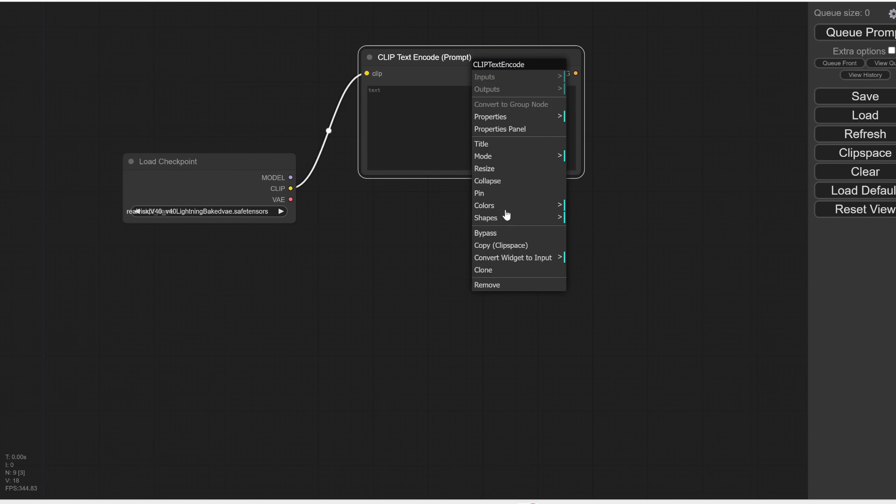
left_click(498, 276)
mouse_move(447, 63)
left_mouse_down()
mouse_move(448, 253)
mouse_move(466, 247)
left_mouse_up()
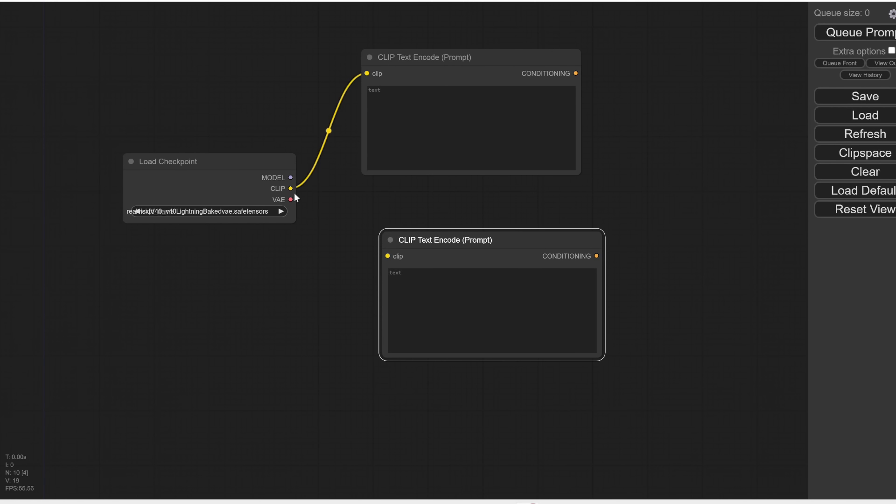
- Delete the cloned CLIP Text Encode node below the original
mouse_move(291, 188)
left_mouse_down()
mouse_move(380, 234)
mouse_move(387, 256)
left_mouse_up()
key("Delete")
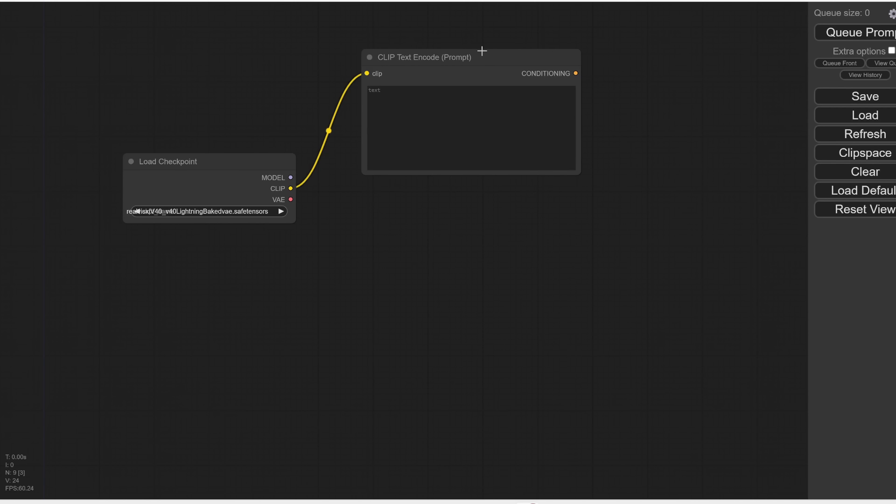
- Try placing a plain pasted copy of the CLIP Text Encode node below the original
left_click(498, 54)
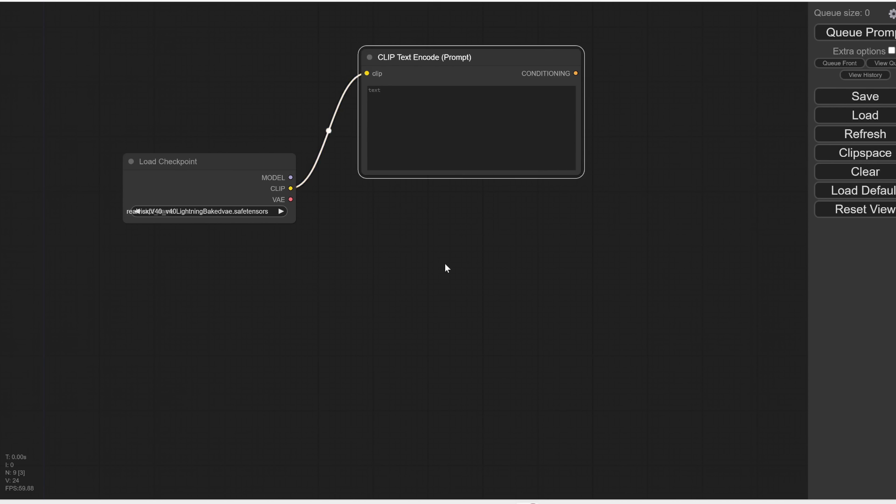
key("ctrl+v")
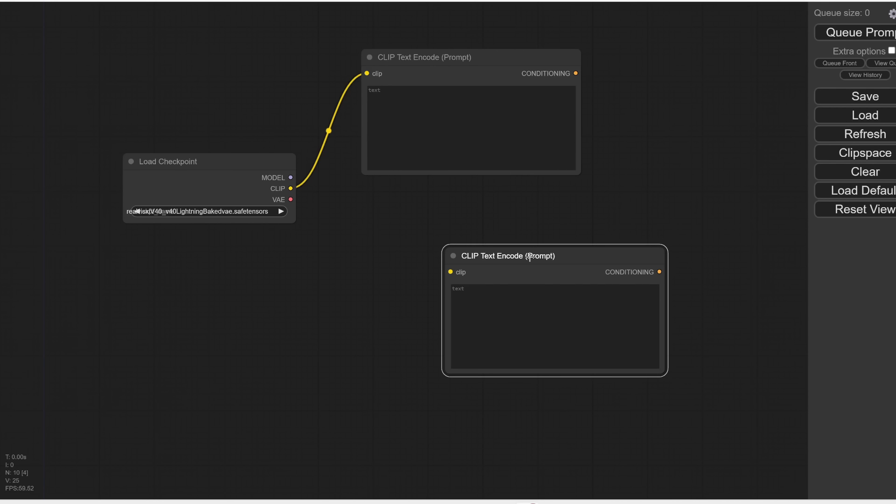
mouse_move(530, 257)
left_mouse_down()
mouse_move(543, 226)
mouse_move(542, 249)
left_mouse_up()
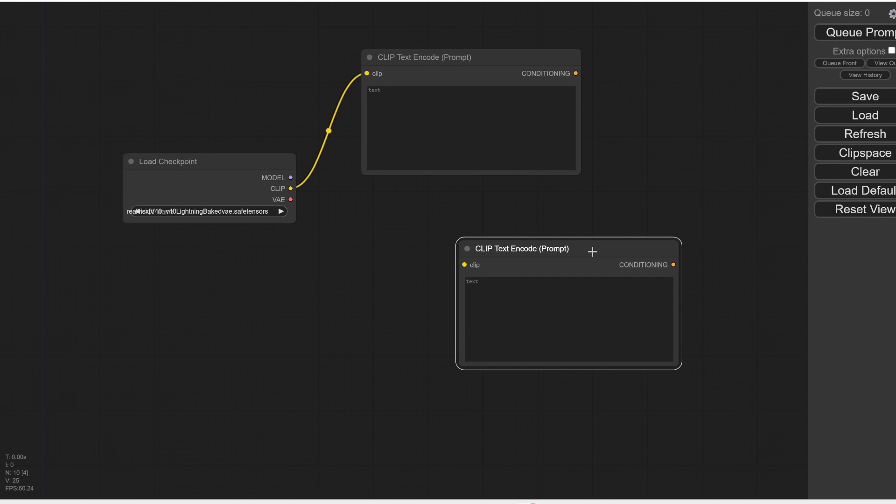
key("Delete")
- Paste a copy of the CLIP Text Encode node that keeps its CLIP connection and place it directly below the original
left_click(475, 172)
key("ctrl+shift+v")
left_click_drag(525, 184, 422, 207)
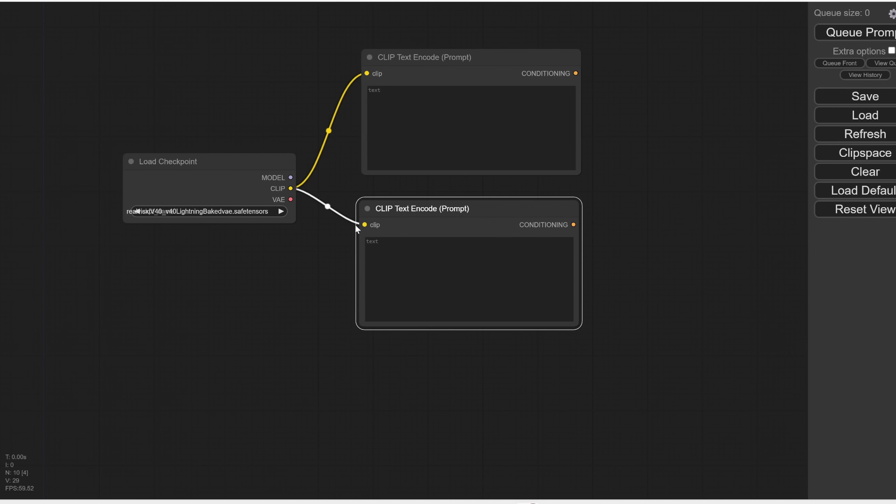
- Rename the upper CLIP Text Encode node as "positive prompt"
left_click(468, 59)
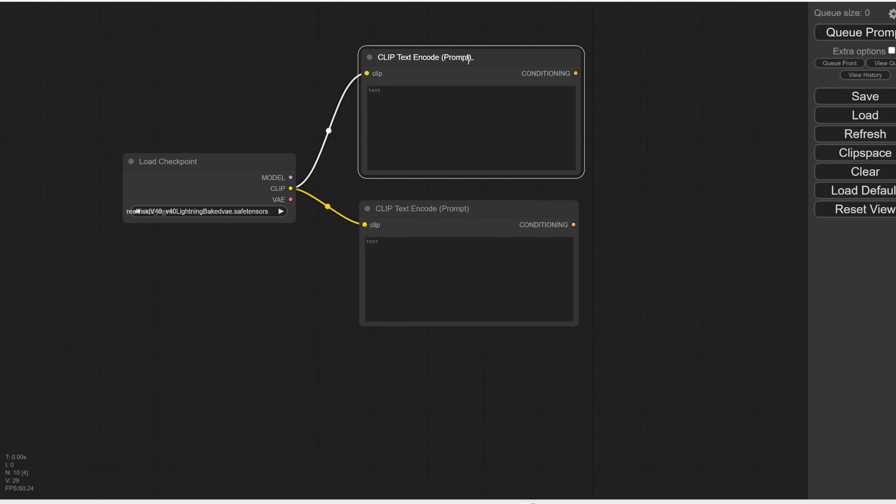
right_click(469, 59)
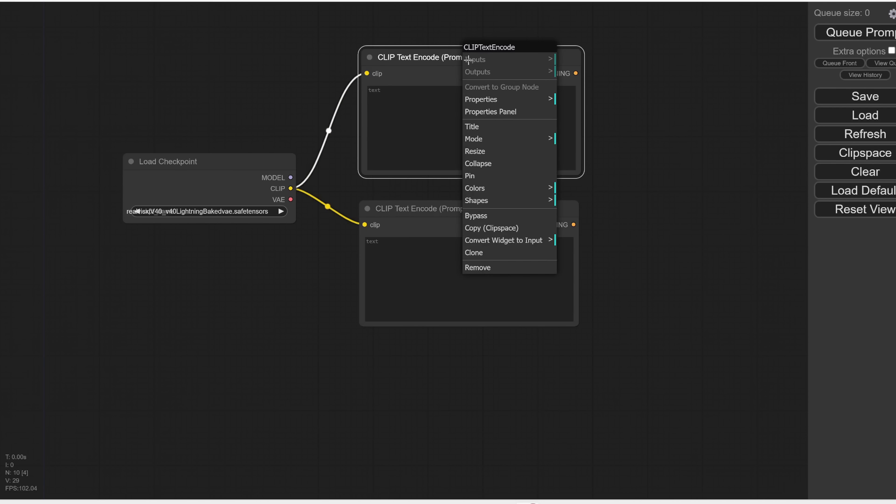
left_click(489, 126)
type("positive prompt")
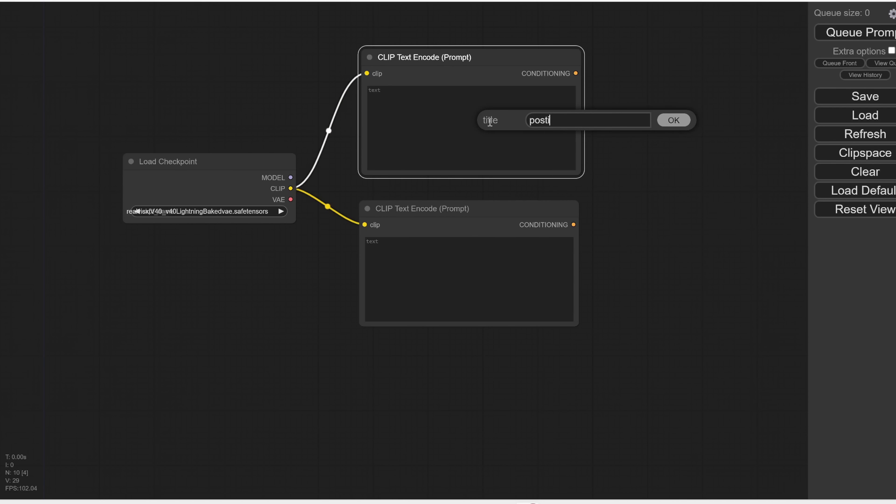
key("Return")
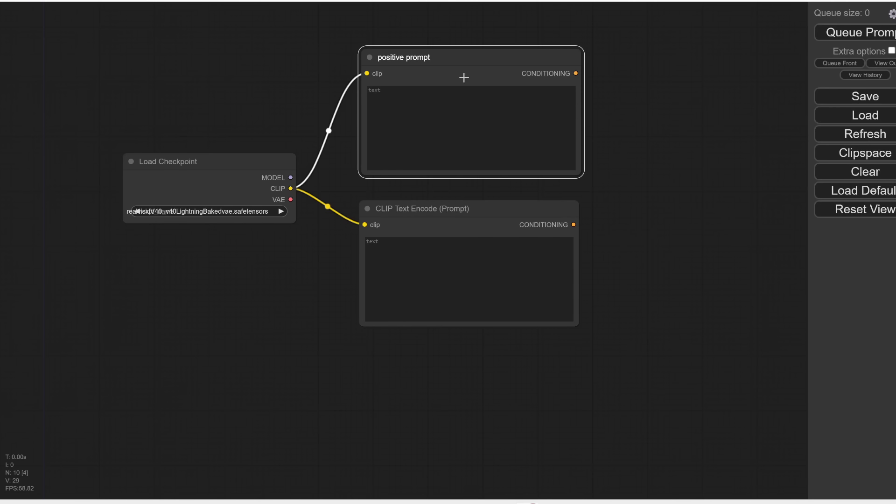
- Rename the lower CLIP Text Encode node as "neg prompt"
right_click(449, 207)
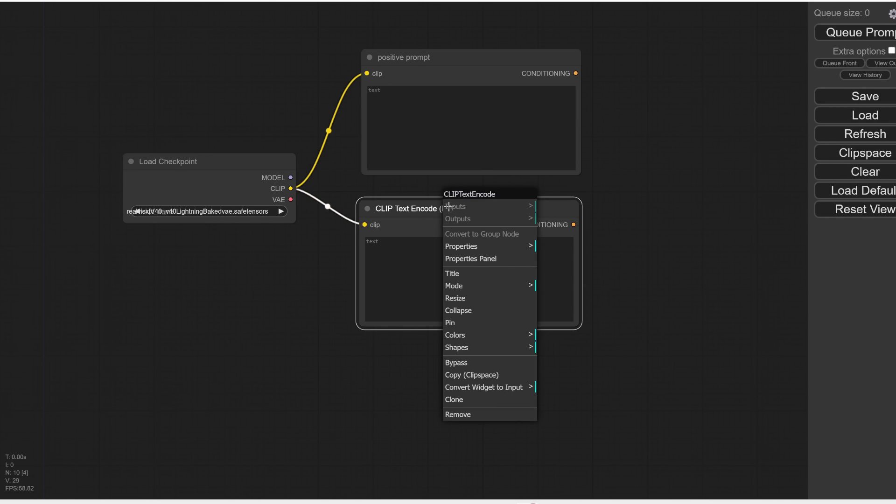
left_click(451, 273)
key("ctrl+a")
key("BackSpace")
type("neg prompt")
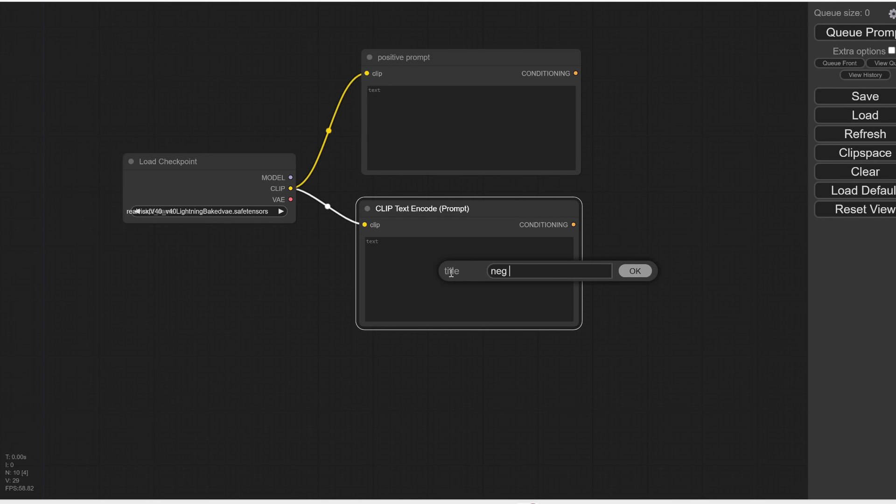
key("Return")
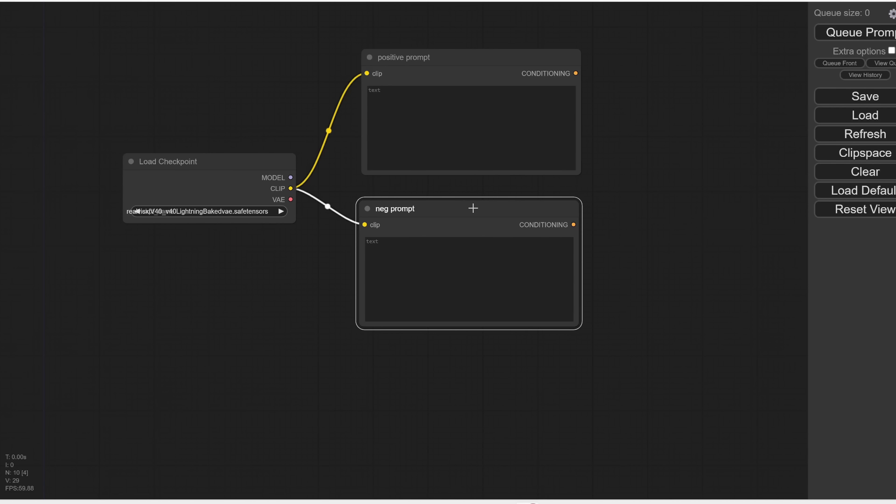
- Change the neg prompt node's color to red
right_click(473, 208)
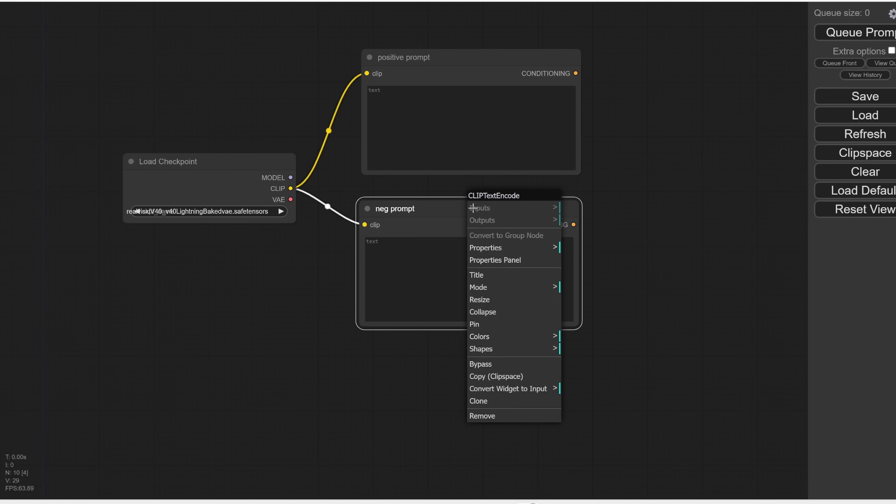
left_click(510, 337)
left_click(579, 351)
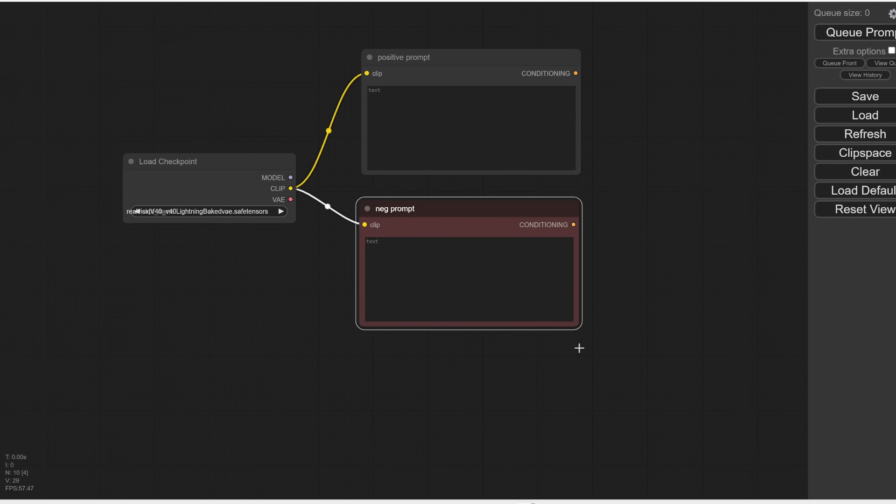
- Add a KSampler from the positive prompt's CONDITIONING output and wire the neg prompt to negative and the checkpoint's MODEL to model
left_click_drag(634, 256, 558, 273)
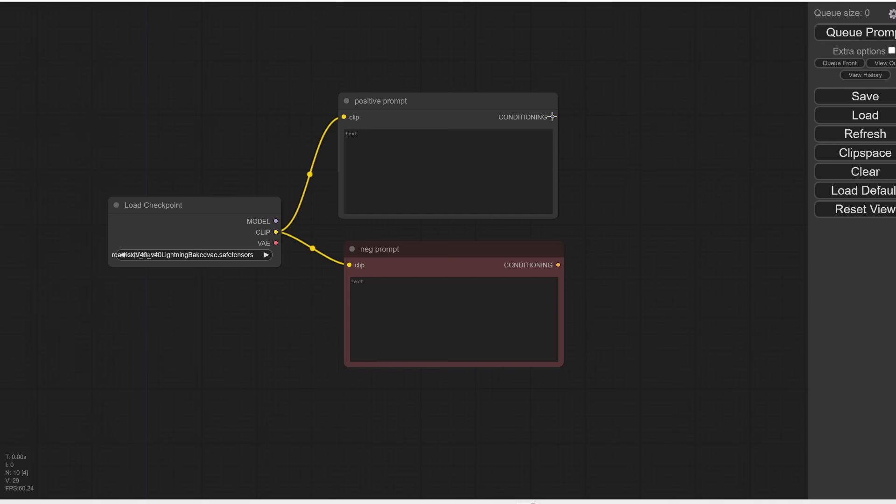
left_click_drag(552, 116, 646, 174)
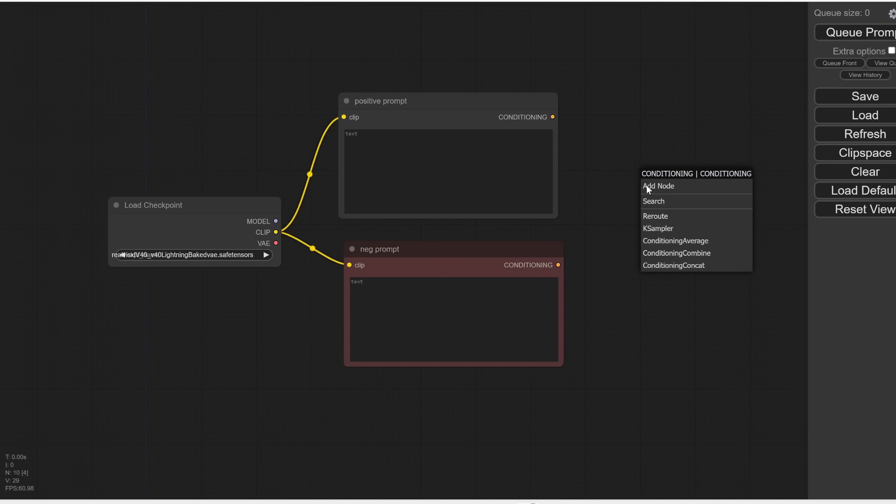
left_click(656, 229)
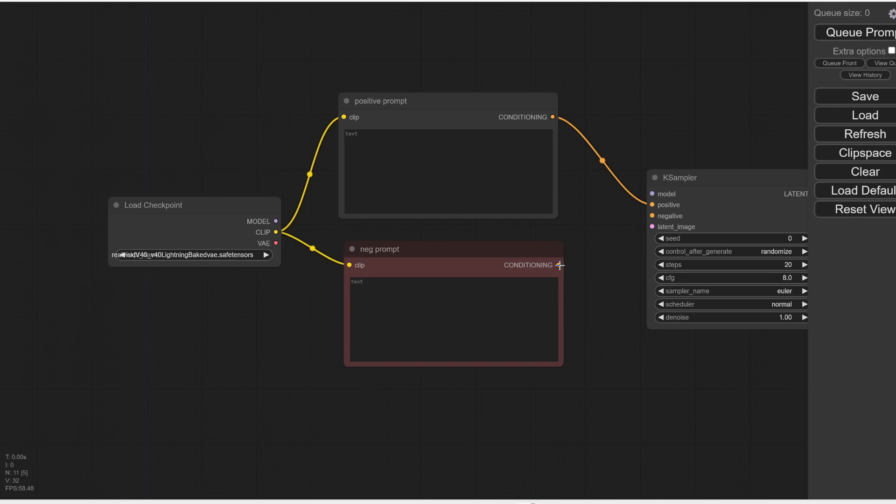
left_click_drag(557, 265, 652, 216)
left_click_drag(312, 229, 566, 108)
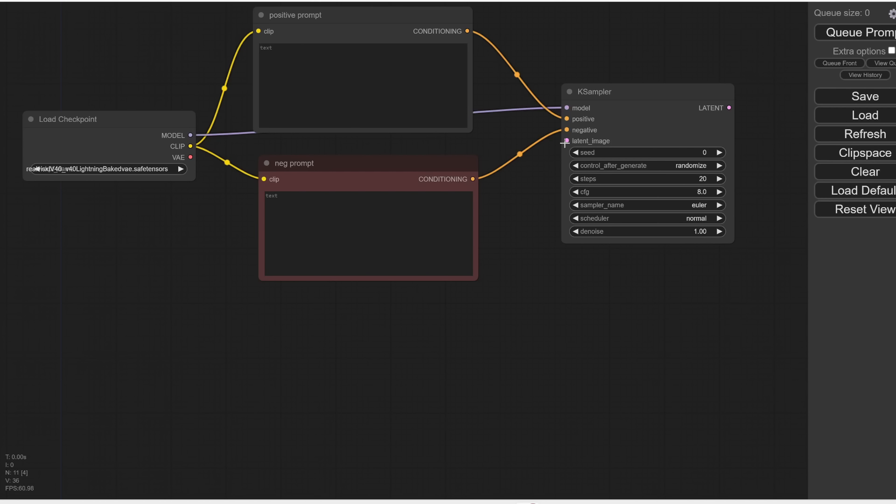
- Add an EmptyLatentImage node from the KSampler's latent_image input and place it below the neg prompt node
left_click_drag(566, 140, 483, 346)
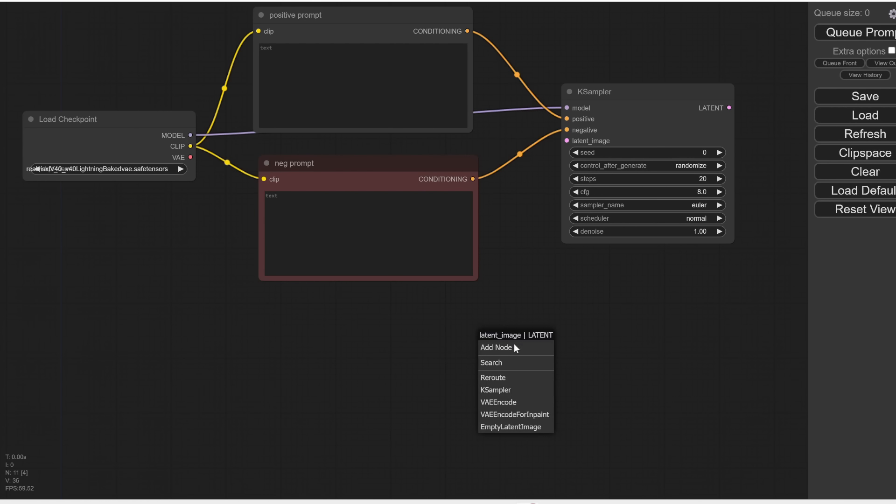
left_click(509, 427)
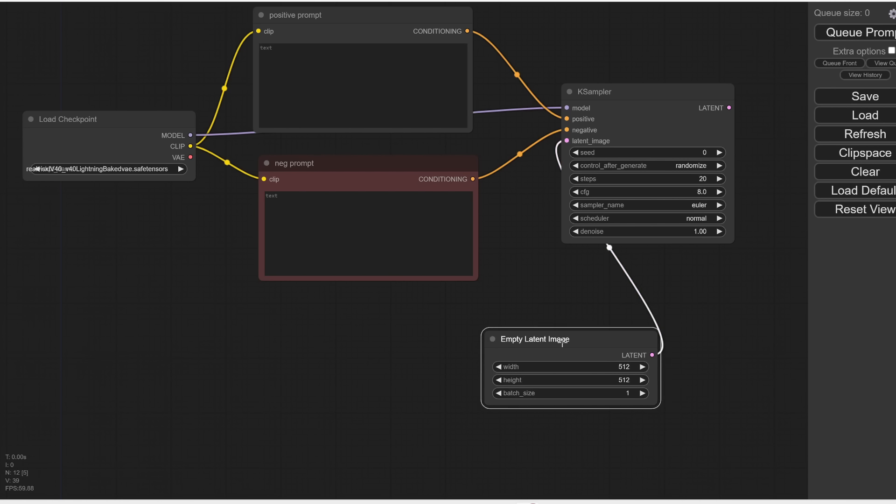
left_click_drag(535, 341, 409, 320)
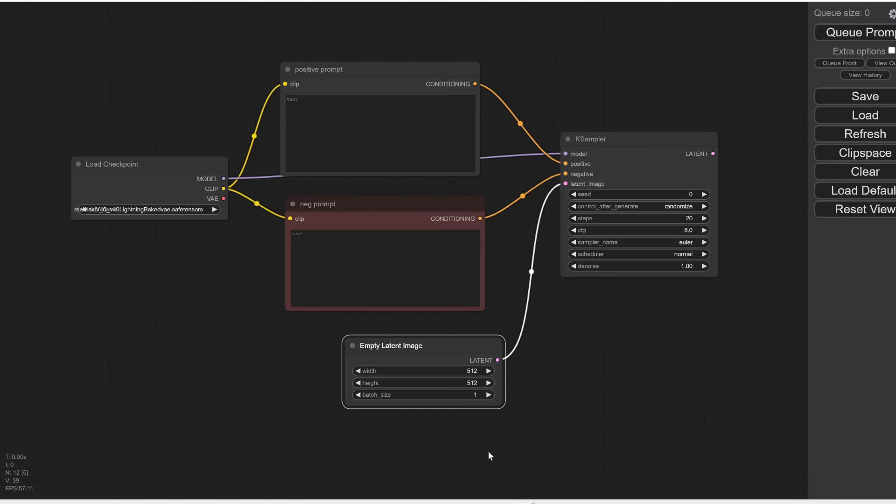
- Set the Empty Latent Image width and height to 800 with a batch size of 1
left_click(482, 371)
double_click(570, 371)
type("800")
key("Return")
left_click(472, 382)
double_click(546, 378)
type("800")
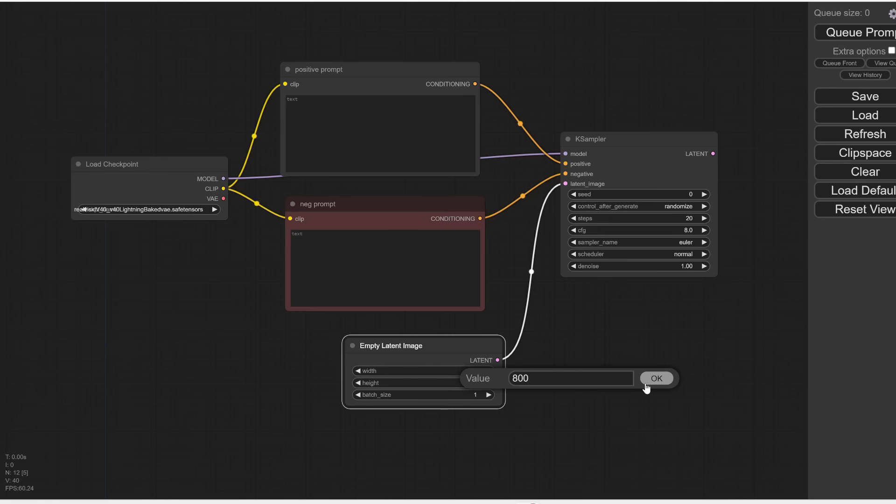
left_click(646, 380)
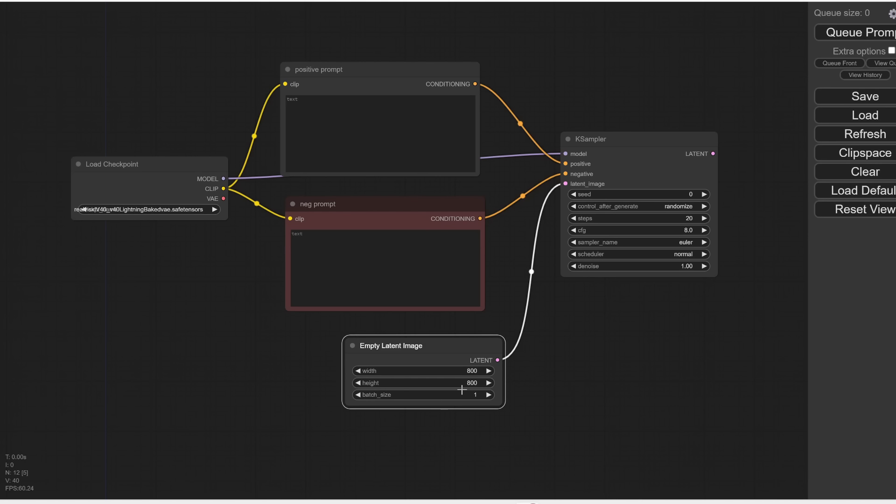
left_click(488, 395)
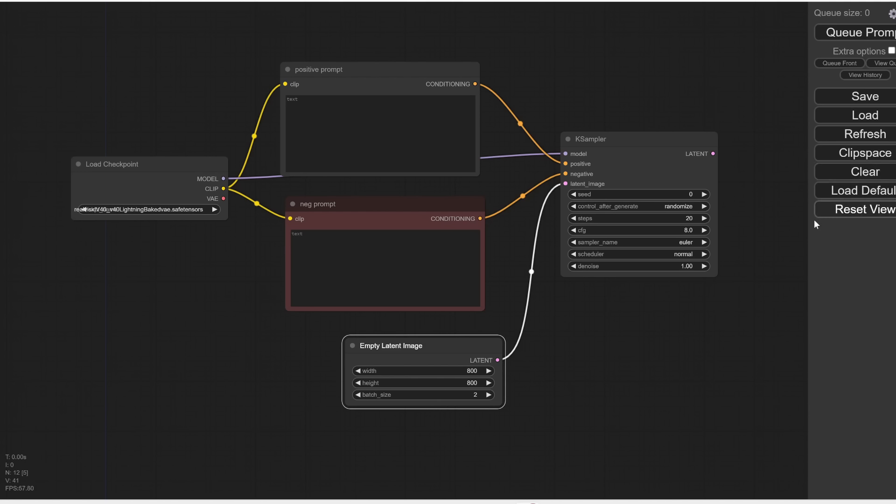
left_click(358, 394)
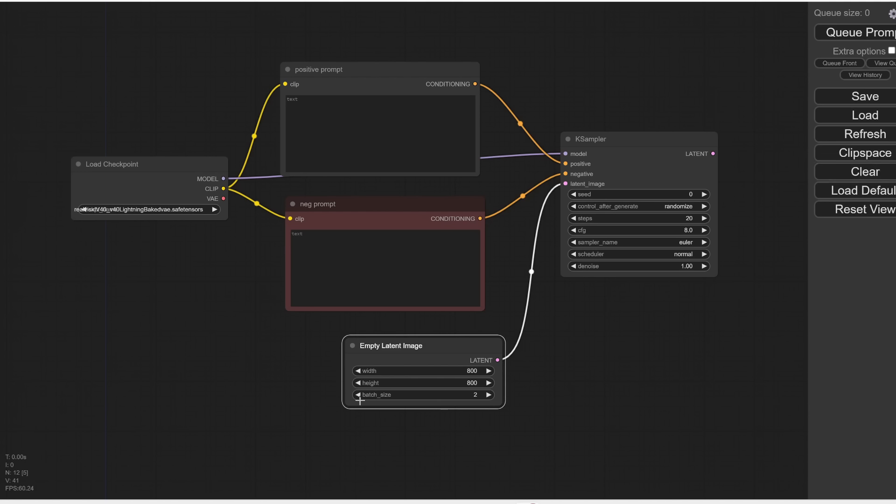
- Set the KSampler's control_after_generate to fixed and its seed to 69
scroll(560, 158, "up", 1)
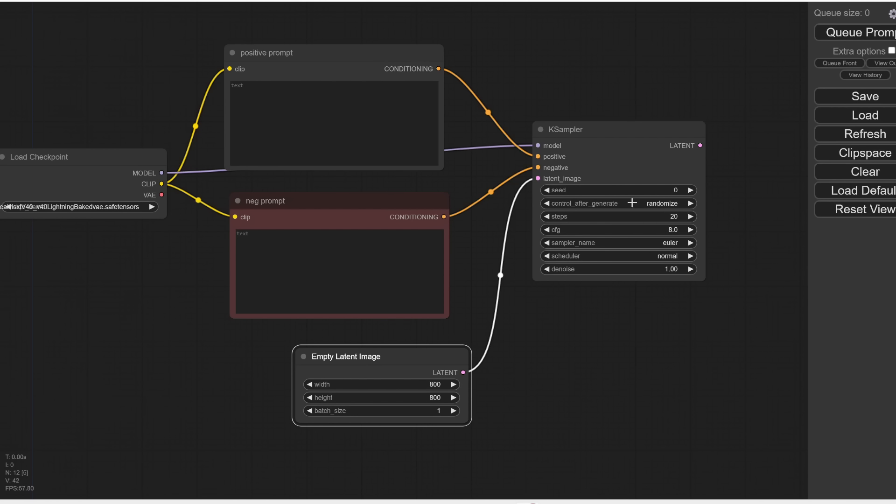
left_click(674, 204)
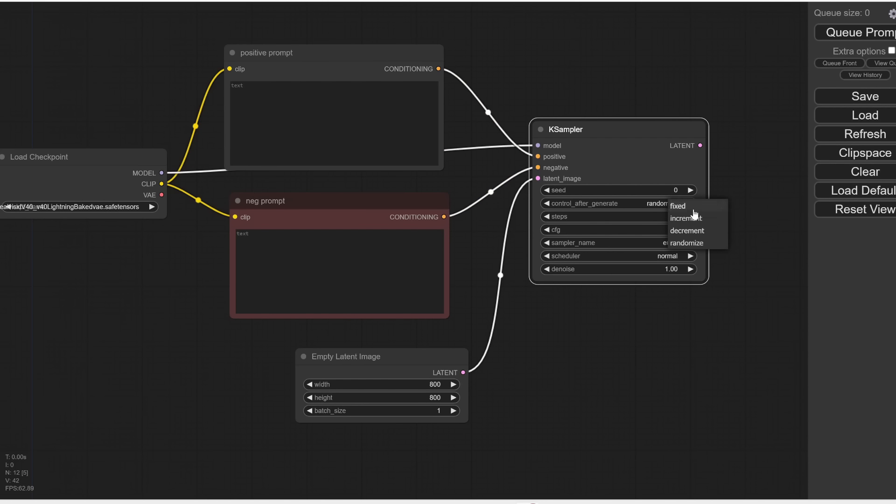
left_click(684, 206)
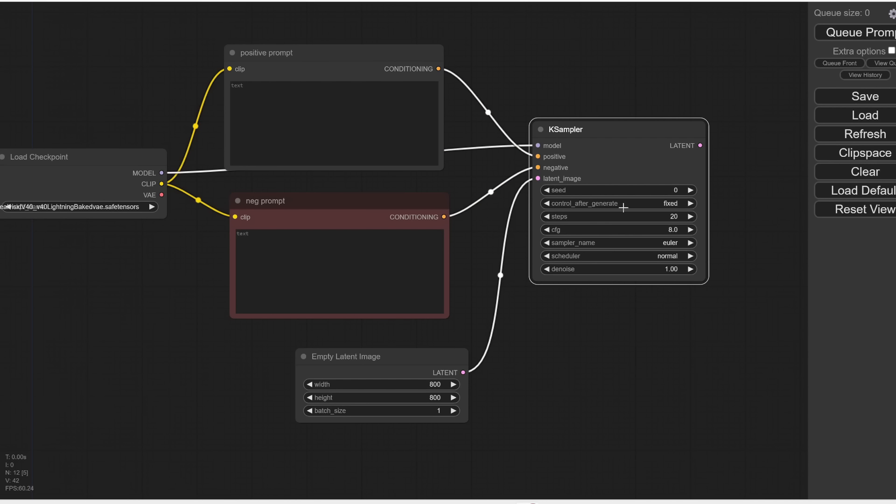
left_click(673, 191)
type("69")
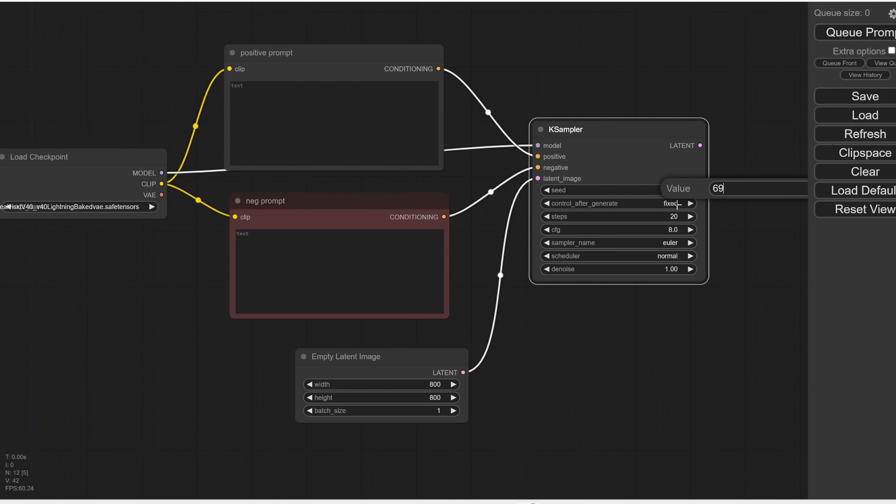
key("Return")
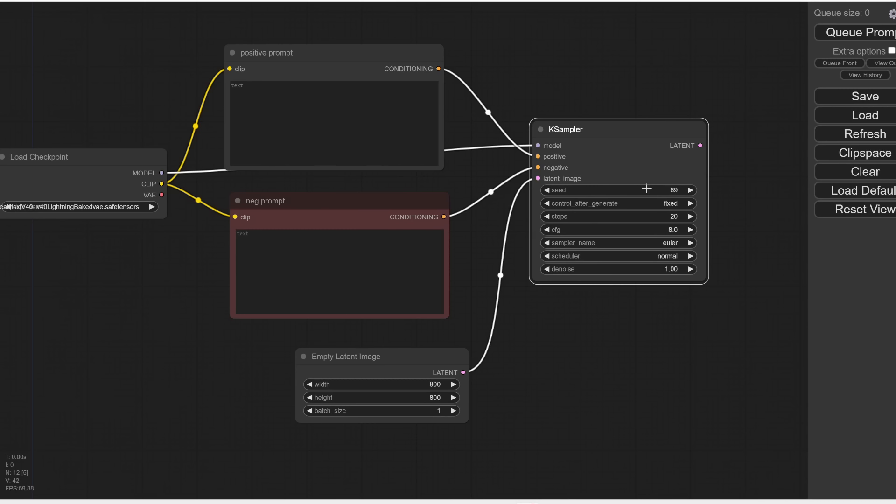
- Reset the KSampler's seed to 0 and its control_after_generate to randomize
left_click(670, 187)
type("0")
key("Return")
left_click(687, 204)
right_click(686, 204)
left_click(665, 206)
left_click(672, 243)
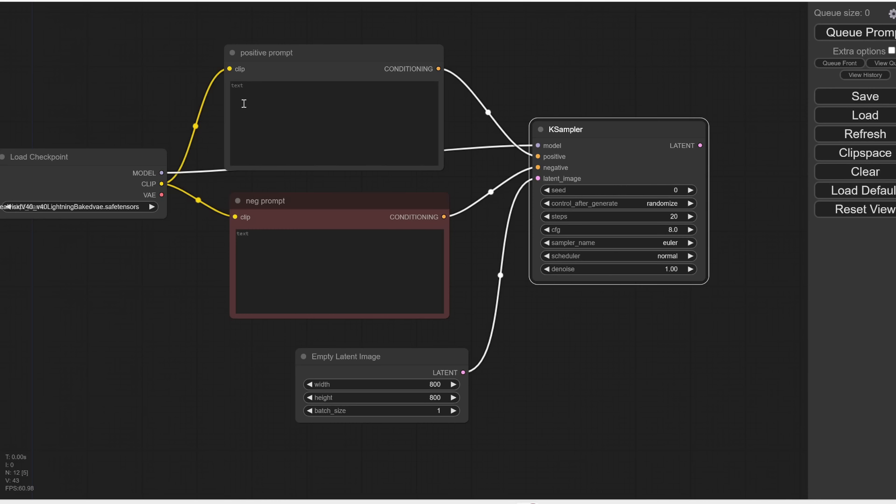
- Set the KSampler's cfg to 7.0 and choose euler as the sampler
left_click(669, 230)
type("1")
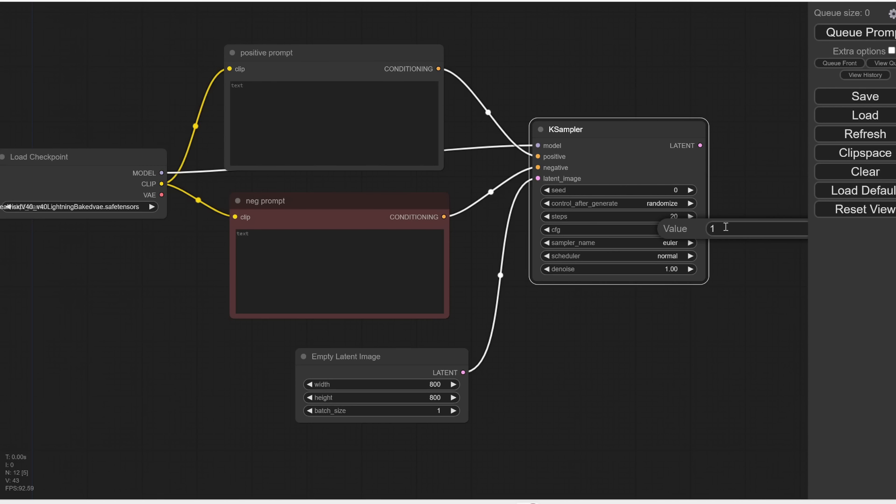
type("5")
key("ctrl+a")
type("7")
key("Return")
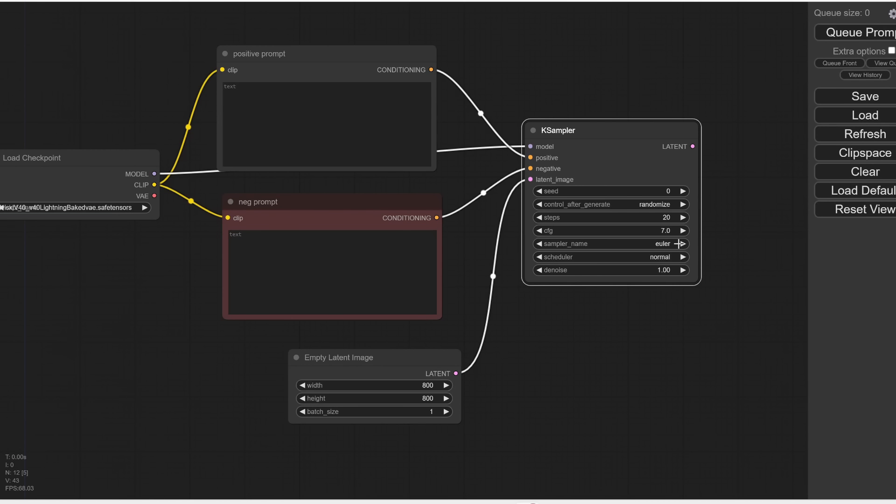
left_click(679, 243)
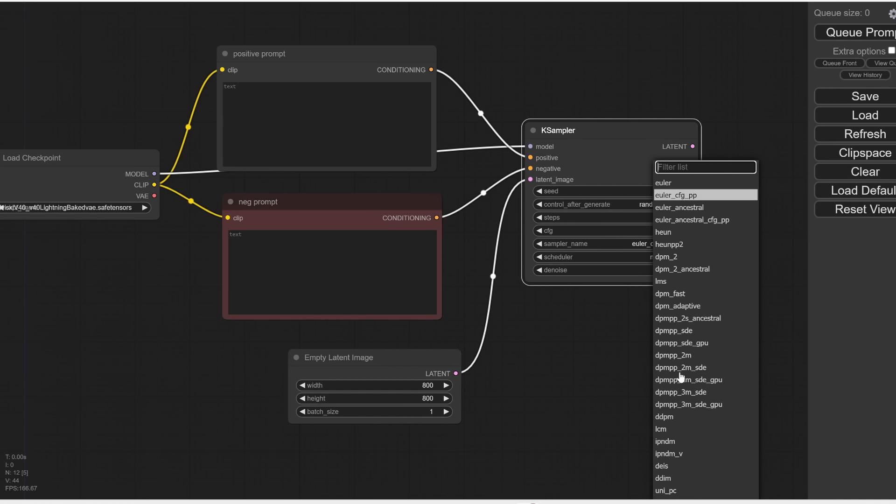
left_click(678, 184)
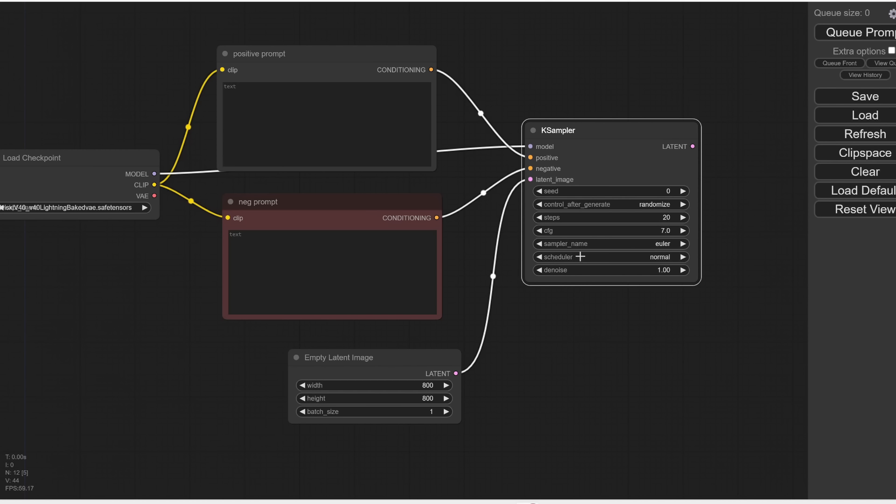
- Choose normal as the KSampler's scheduler
left_click(650, 257)
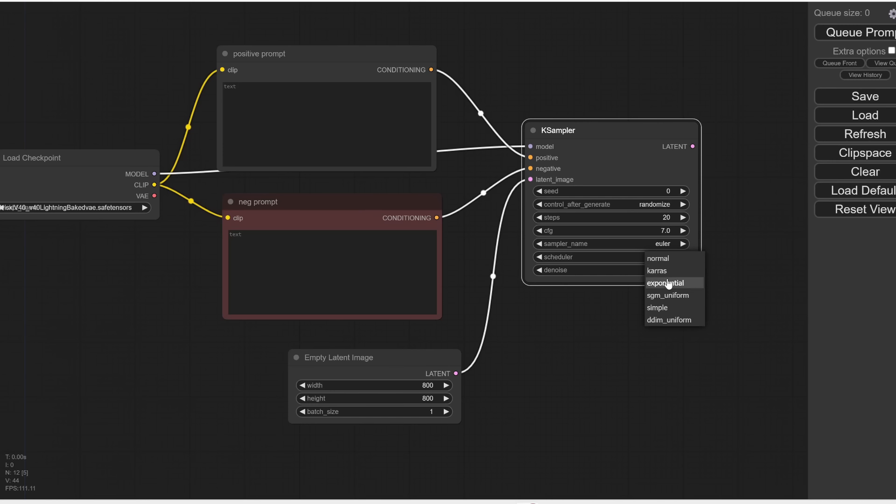
left_click(679, 258)
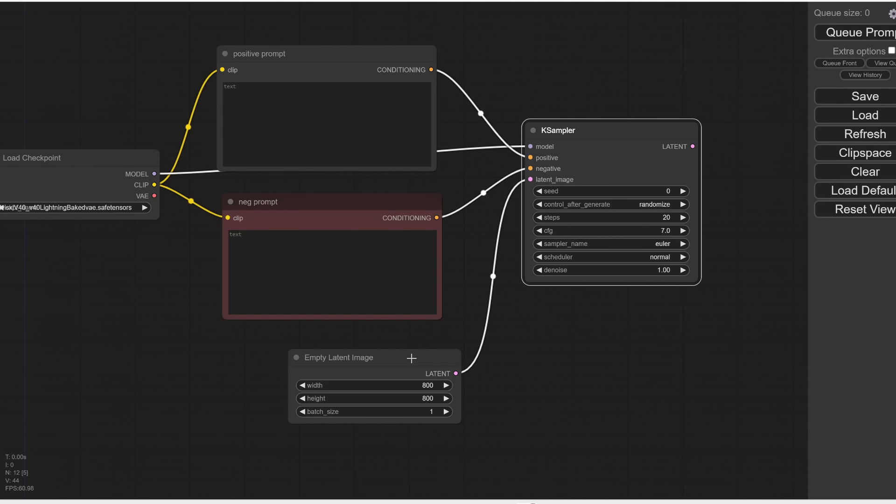
left_click(665, 283)
- Add a VAE Decode node from the KSampler's LATENT output and connect Load Checkpoint's VAE output to its vae input
left_click_drag(756, 228, 630, 233)
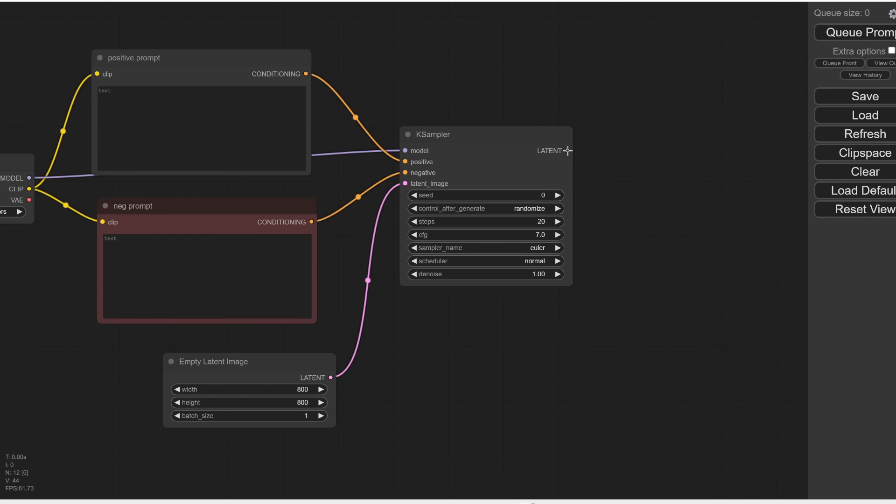
left_click_drag(567, 151, 648, 146)
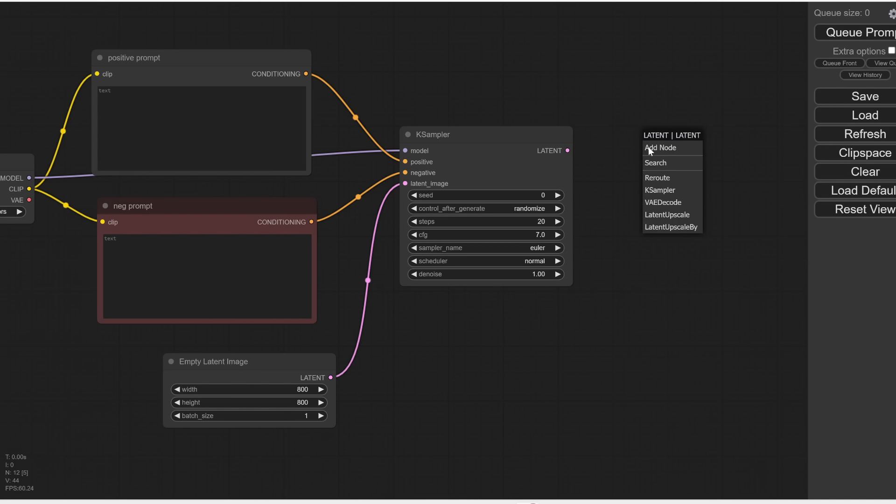
left_click(654, 205)
scroll(674, 142, "down", 2)
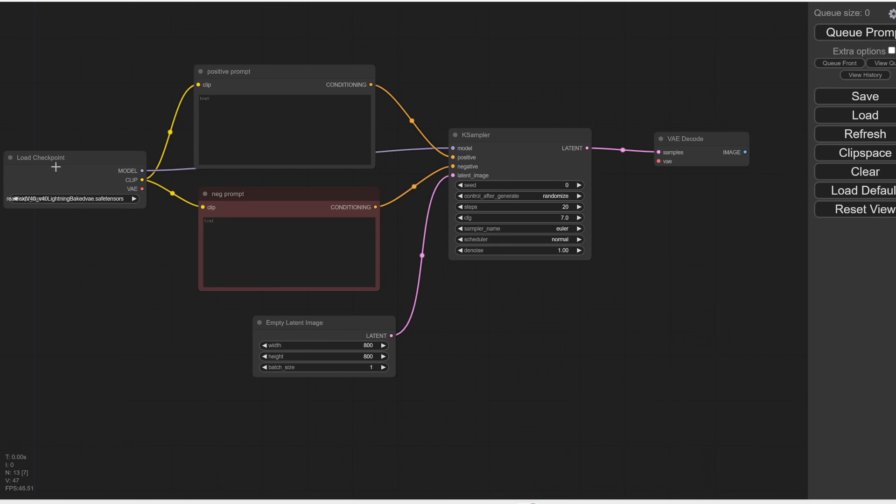
left_click_drag(143, 188, 658, 161)
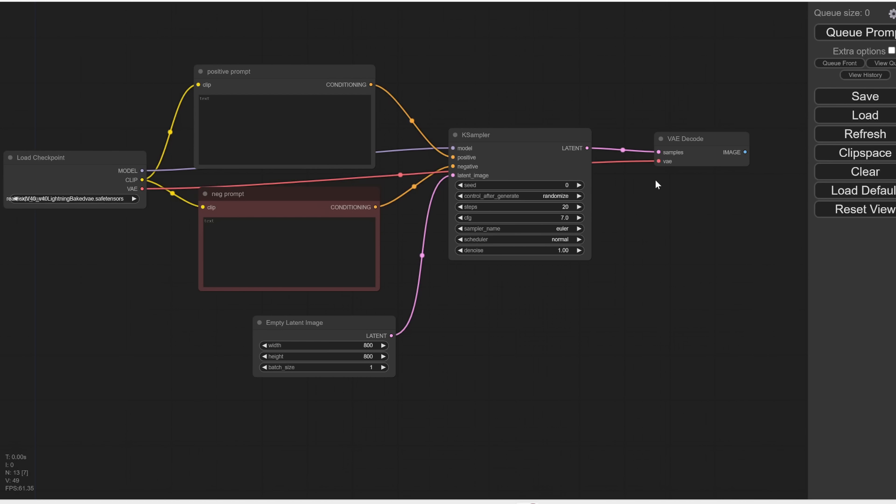
- Add a Preview Image node connected to the VAE Decode's IMAGE output
scroll(655, 180, "up", 2)
left_click_drag(337, 238, 508, 234)
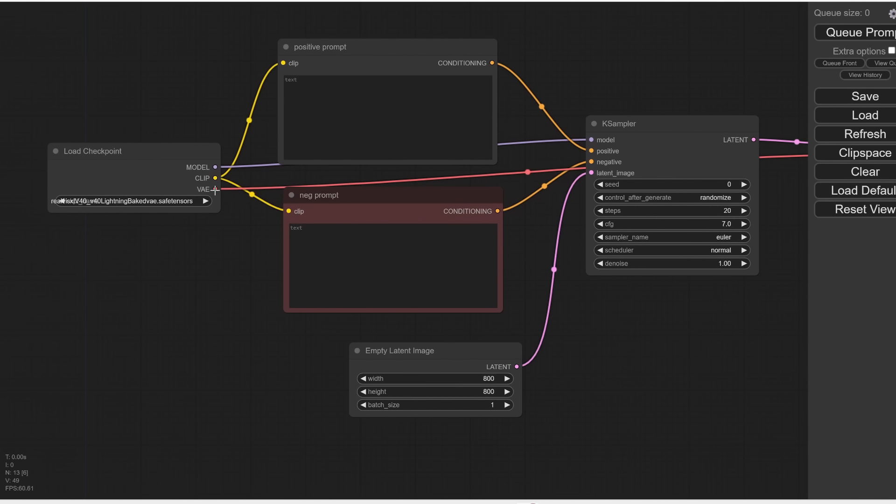
left_click_drag(734, 305, 609, 302)
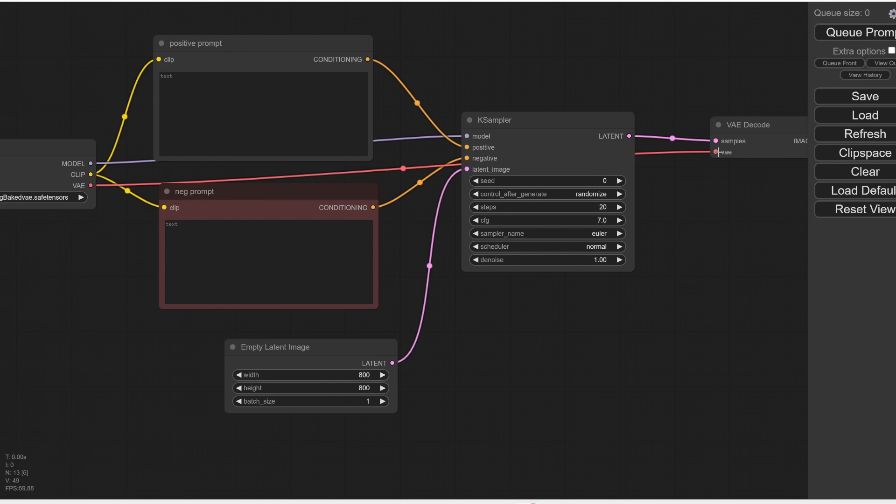
left_click_drag(733, 194, 473, 186)
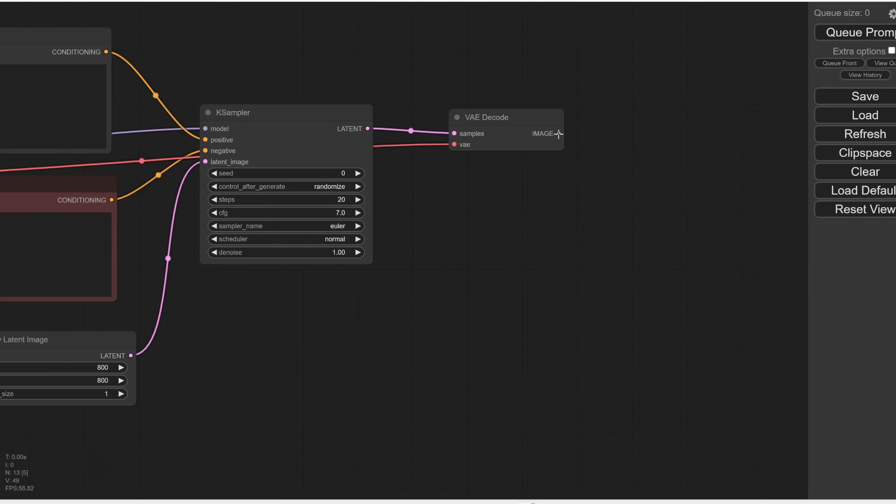
left_click_drag(558, 134, 647, 136)
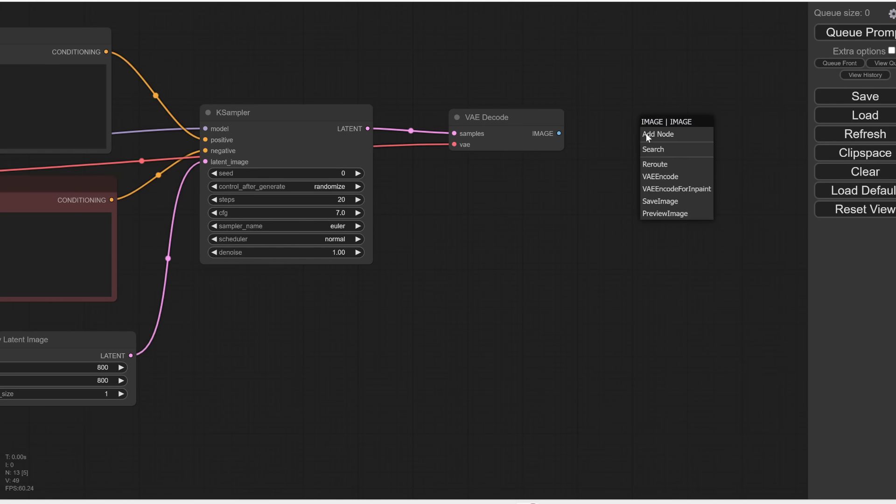
left_click(664, 214)
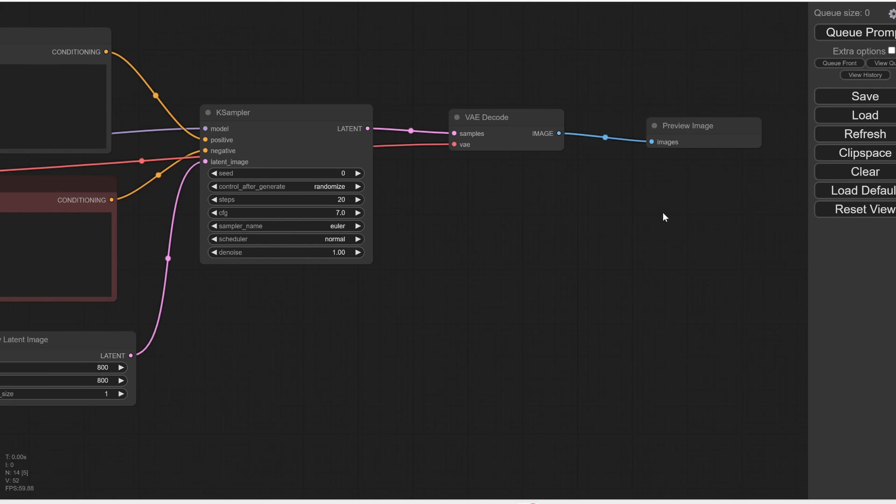
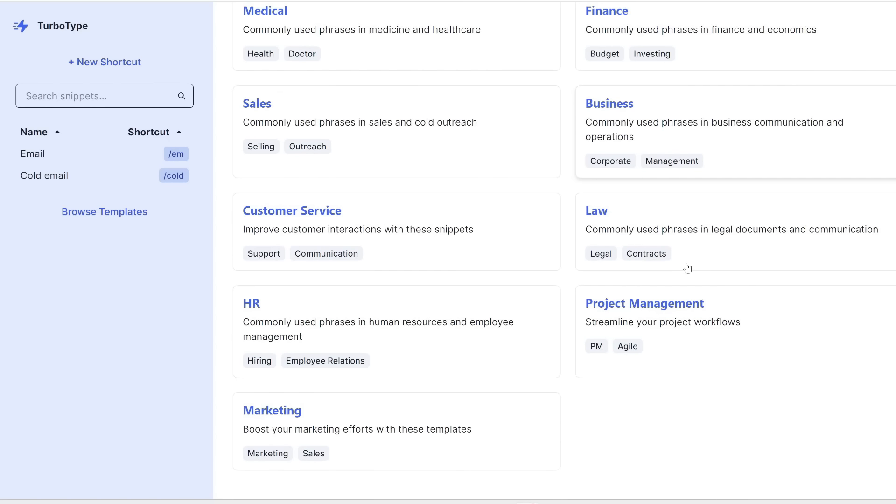
- Switch to the TurboType page in the Chrome Web Store and look through its preview images
left_click(472, 457)
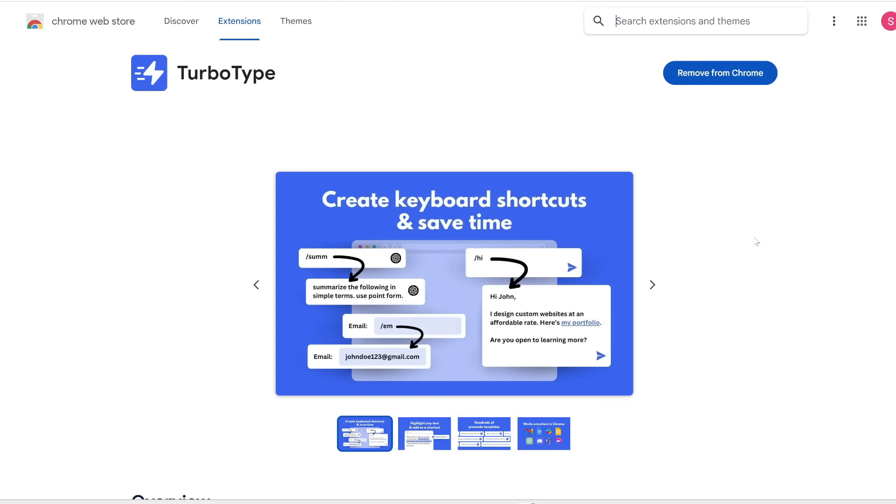
left_click(652, 285)
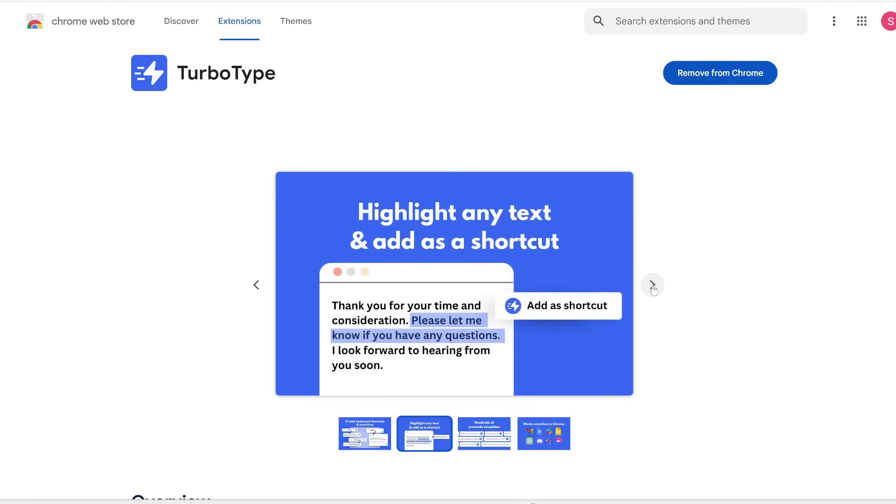
left_click(653, 285)
left_click(652, 286)
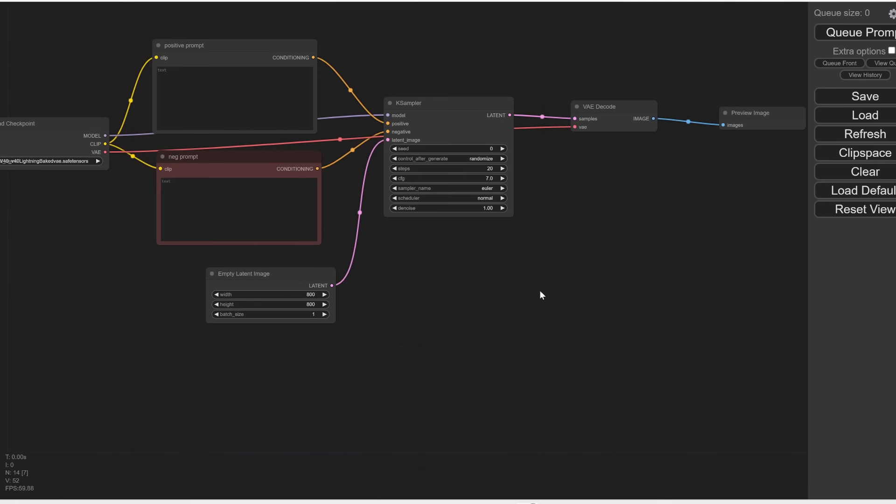
- Switch back to ComfyUI and enter "a medieval warrior, realistic, 8K, masterpiece, ultra-detailed" in the positive prompt node
left_click_drag(540, 292, 672, 309)
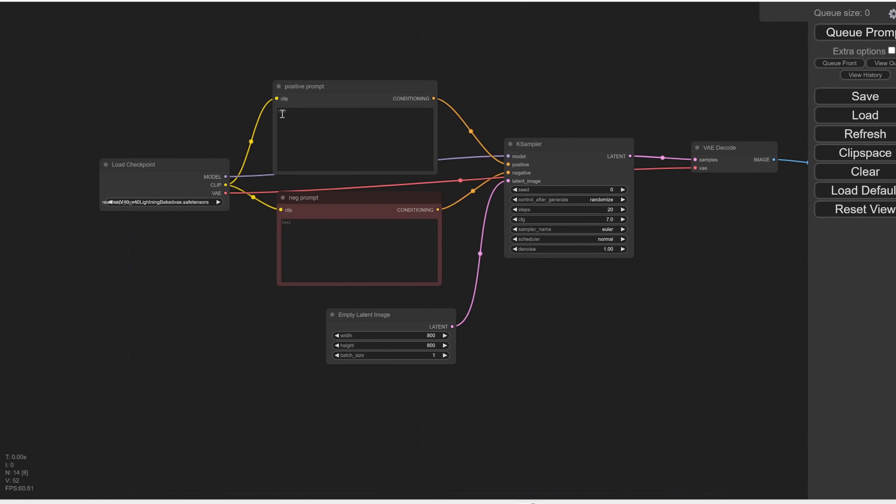
left_click(332, 145)
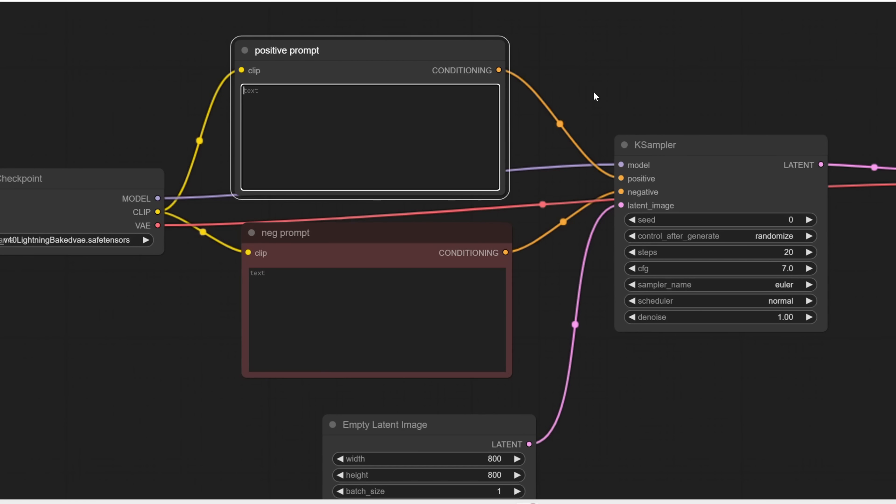
type("a")
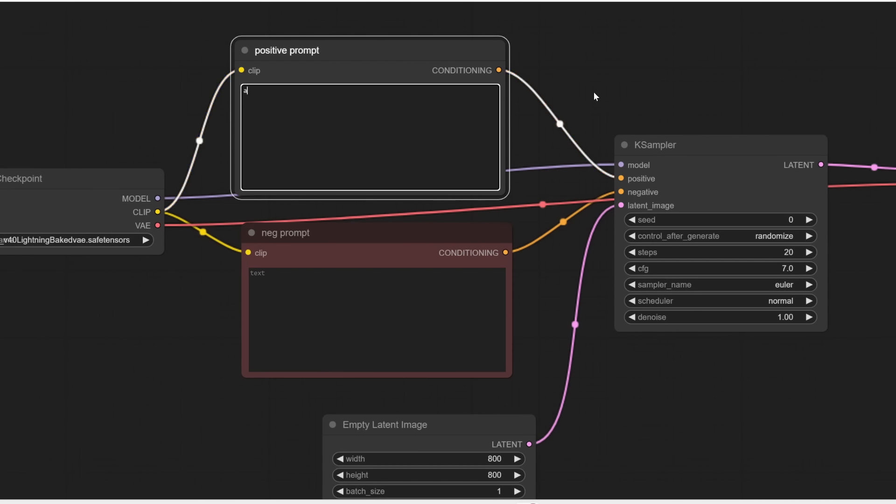
type(" medieval warrior, realistic, 8K, masterpei")
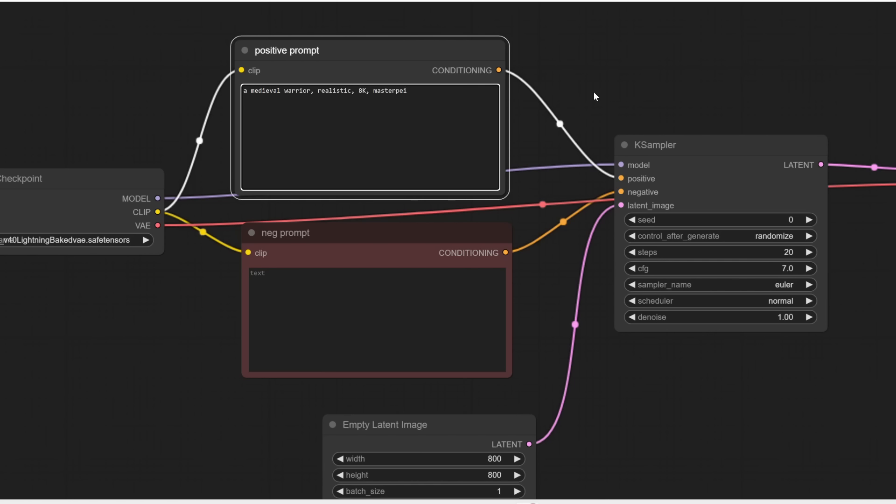
key("BackSpace")
key("BackSpace")
type("iece, ultra-detailed")
- Enter "painting, cartoon, anime, drawing, copyright, watermarks" in the neg prompt node
left_click(346, 318)
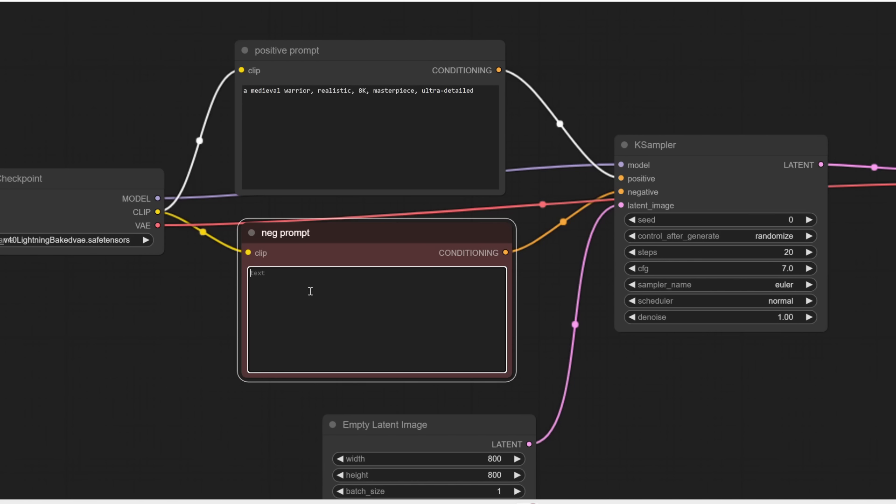
type("painting, cartoon, anime, drawing, copyright, wat")
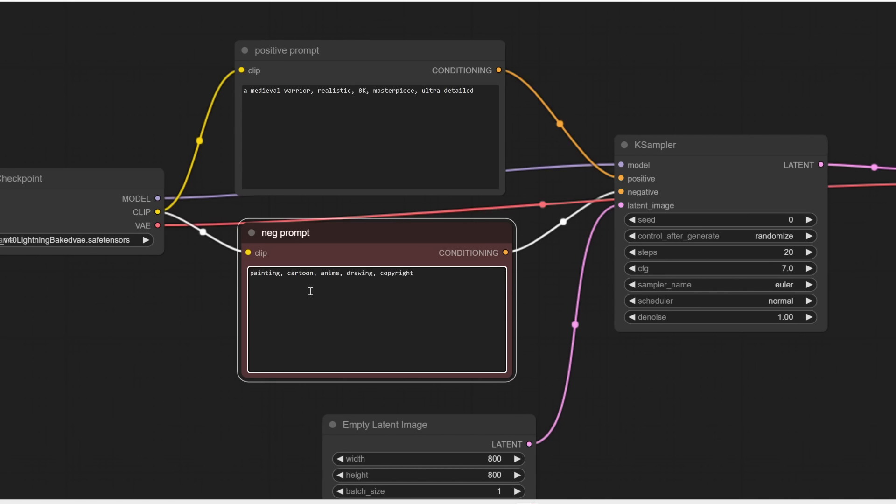
type("ermarks")
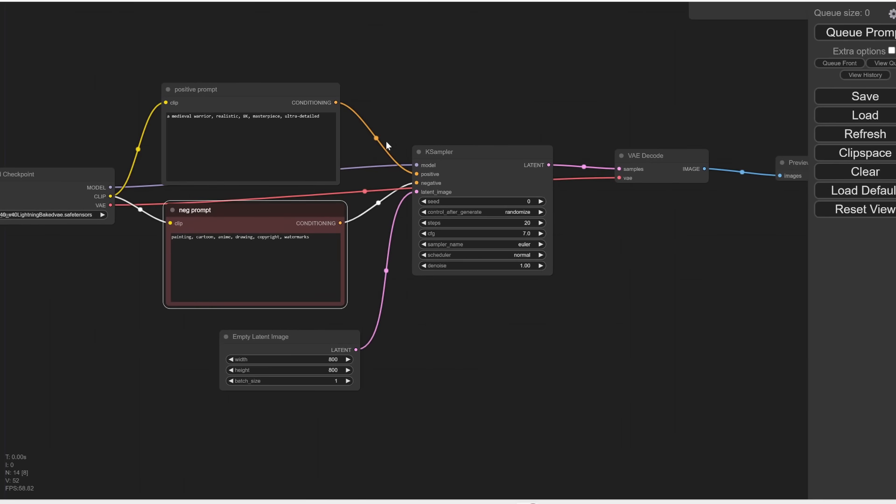
- Select all nodes of the old castle workflow above the new one and delete them
left_click_drag(536, 75, 522, 266)
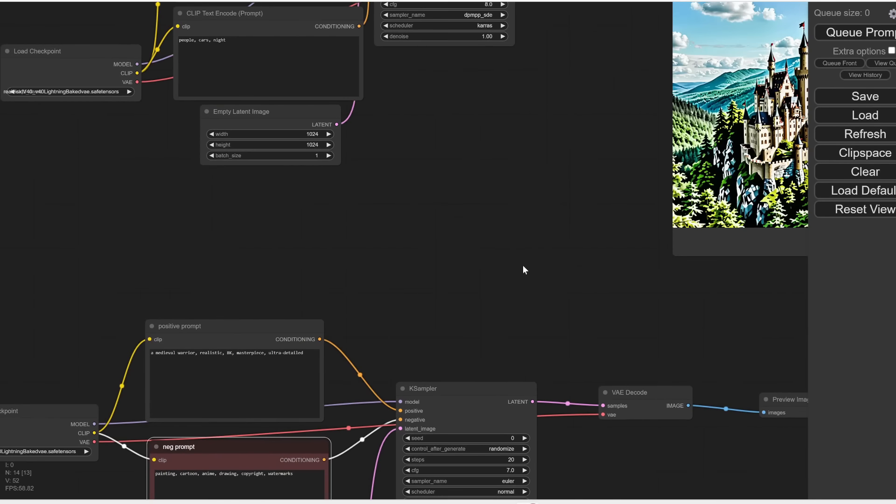
scroll(407, 437, "down", 3)
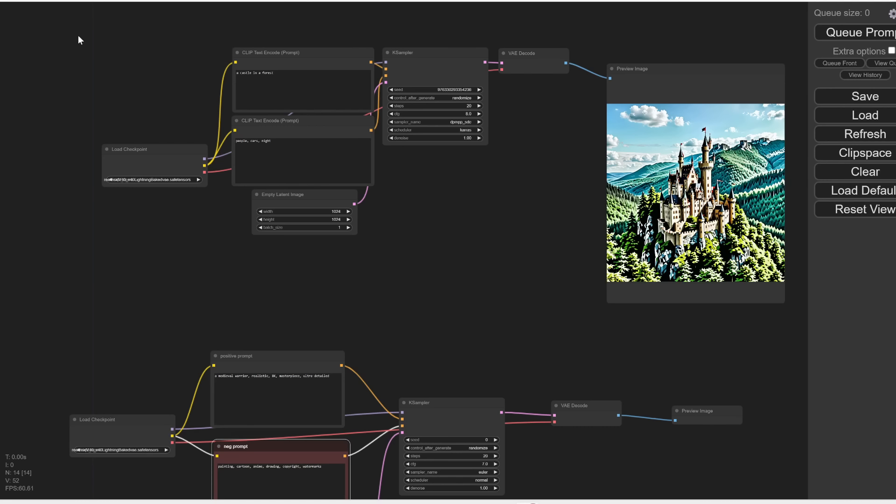
left_click_drag(67, 26, 762, 315)
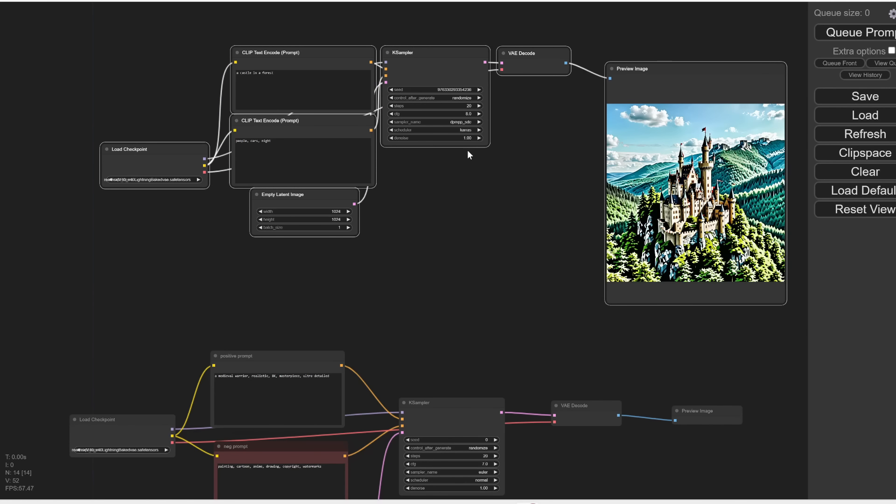
left_click_drag(428, 72, 379, 102)
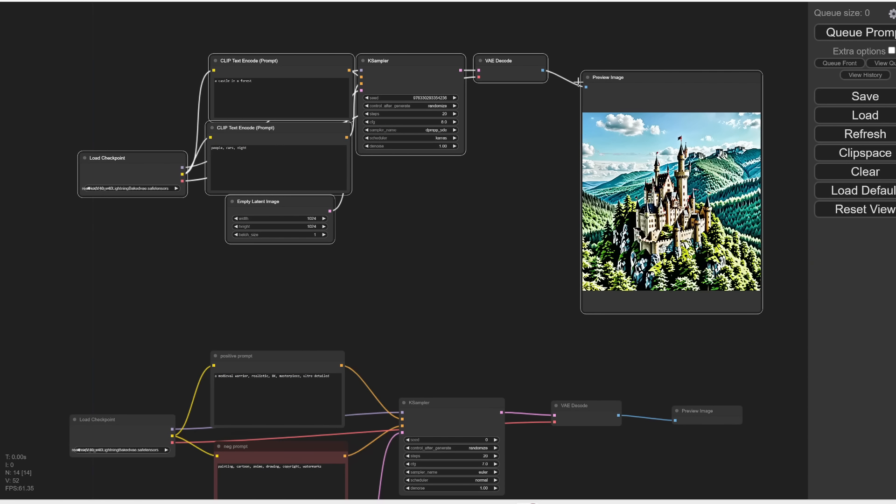
key("Delete")
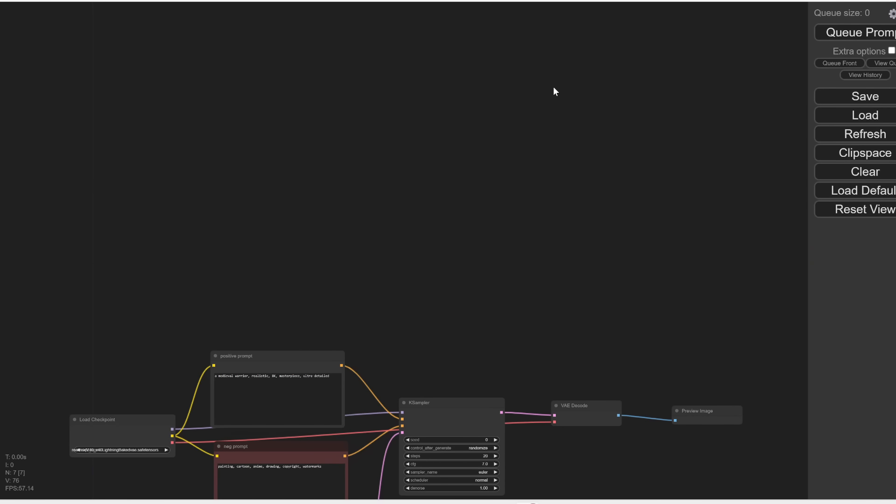
- Queue the new workflow to generate the medieval warrior image and inspect the result in the Preview Image node
left_click_drag(458, 309, 461, 95)
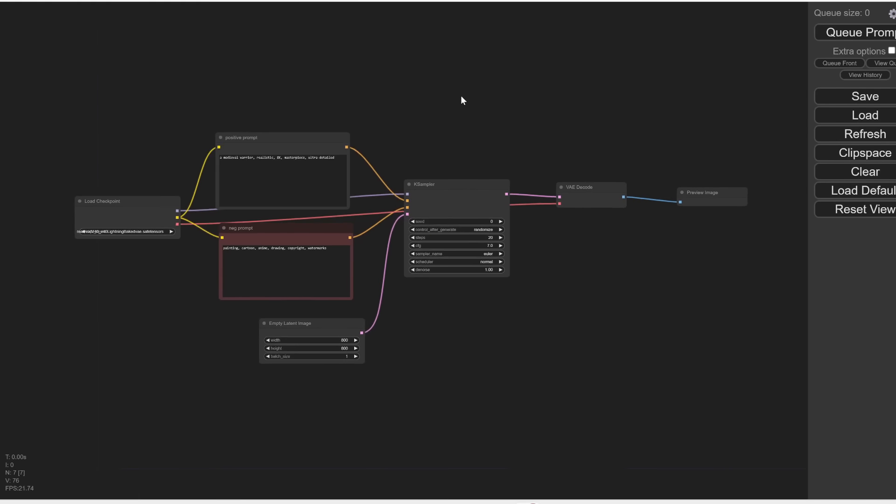
scroll(380, 153, "up", 2)
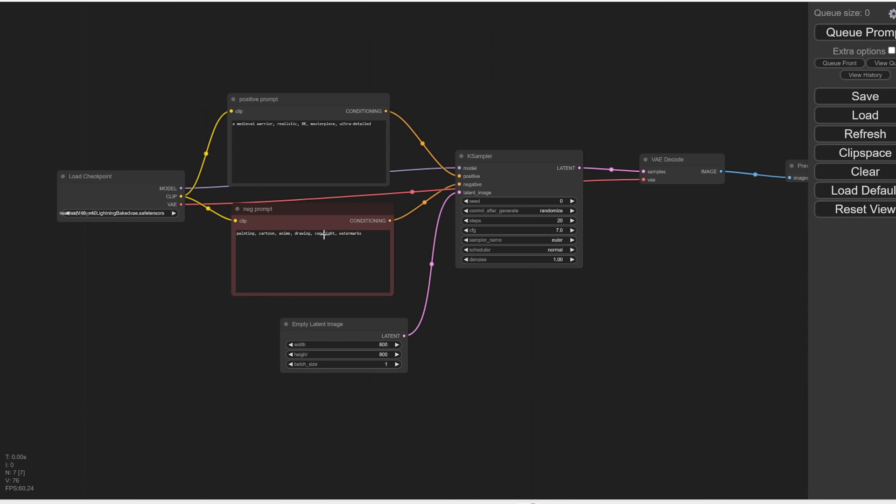
left_click_drag(653, 308, 618, 298)
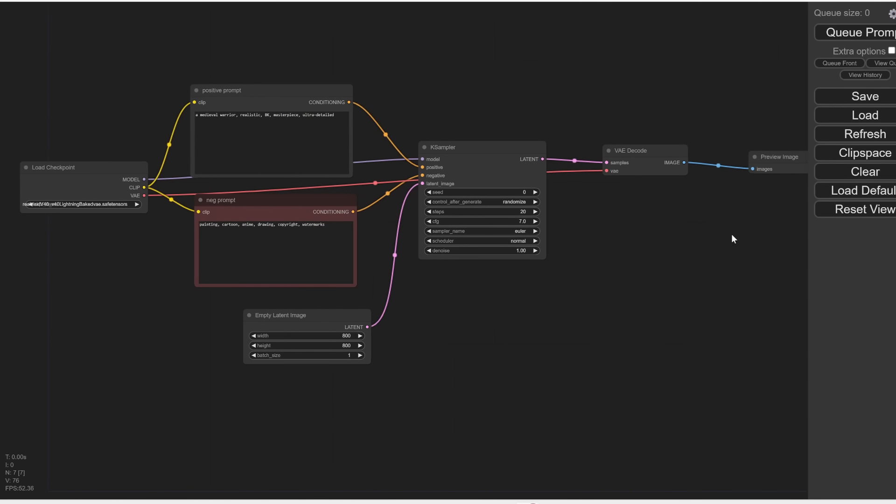
left_click(857, 33)
left_click_drag(129, 222, 150, 221)
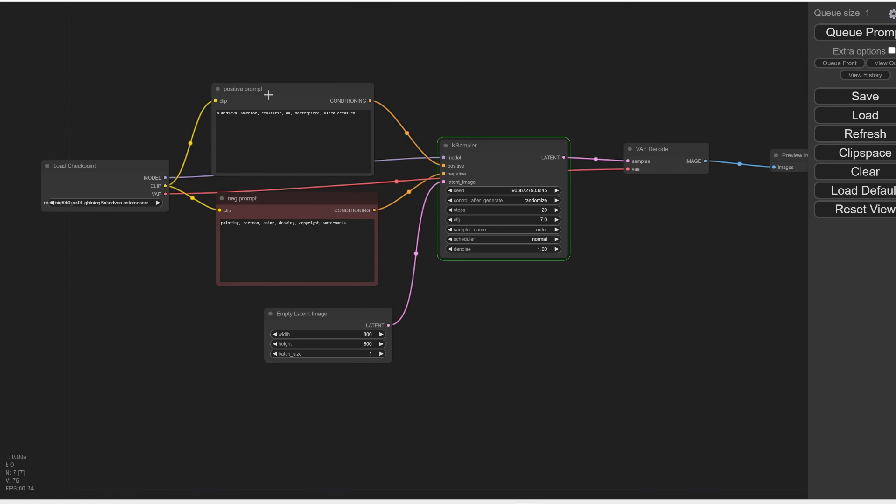
scroll(536, 174, "up", 2)
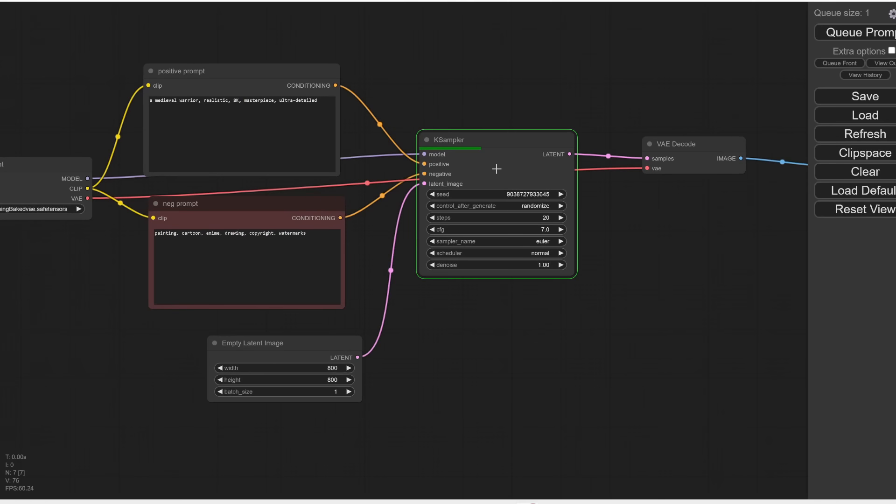
left_click_drag(702, 237, 455, 221)
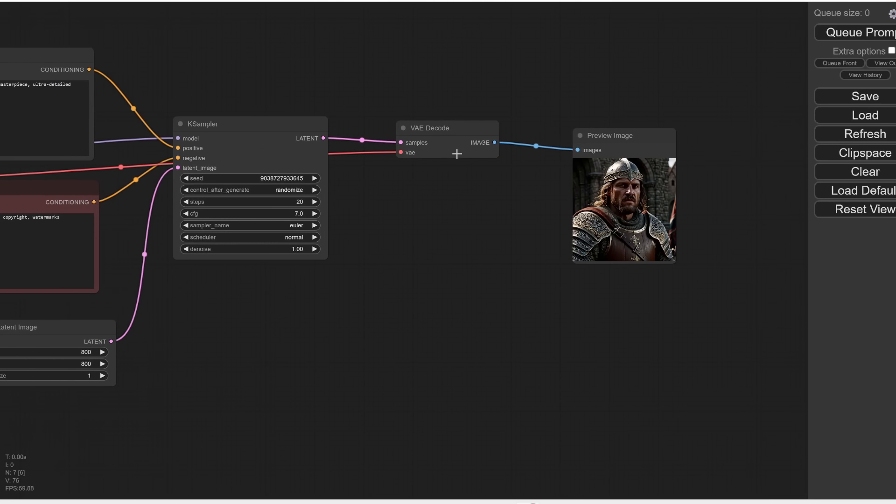
scroll(630, 207, "up", 6)
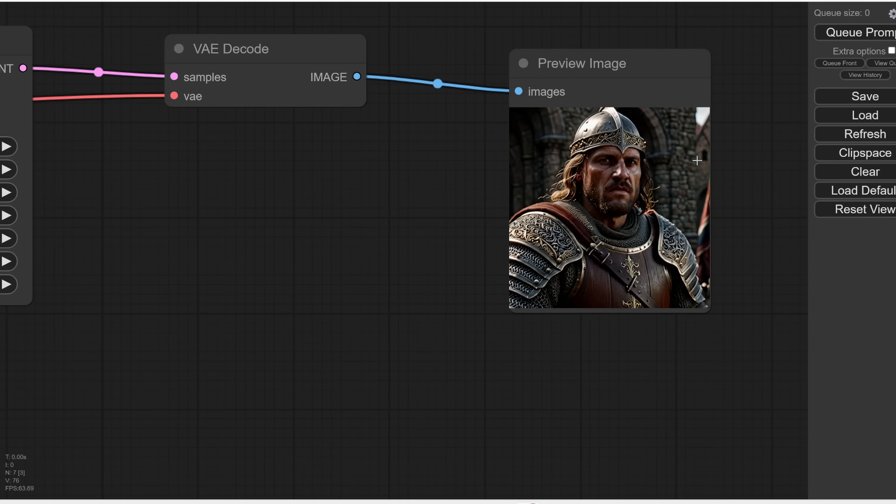
scroll(360, 228, "down", 7)
left_click_drag(327, 254, 625, 259)
left_click_drag(767, 148, 591, 206)
left_click_drag(445, 349, 587, 334)
scroll(586, 334, "down", 2)
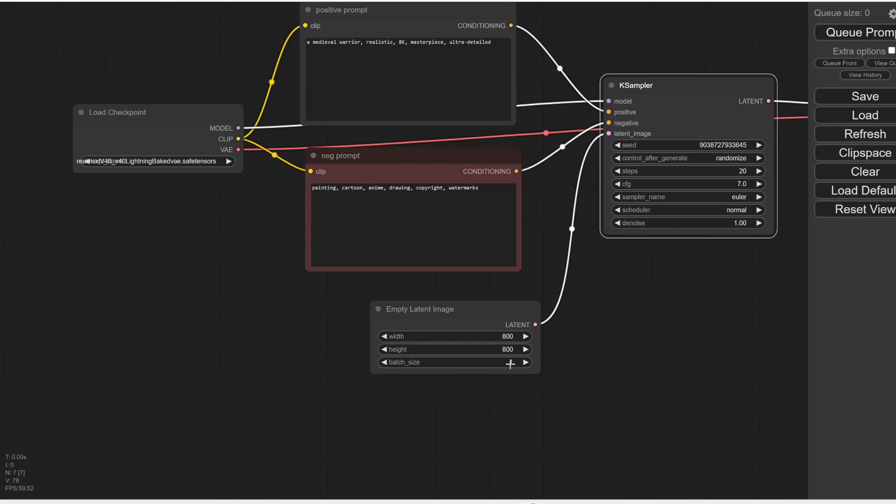
- Set the Empty Latent Image batch size to 2 and queue the workflow to generate the warrior images
left_click(526, 363)
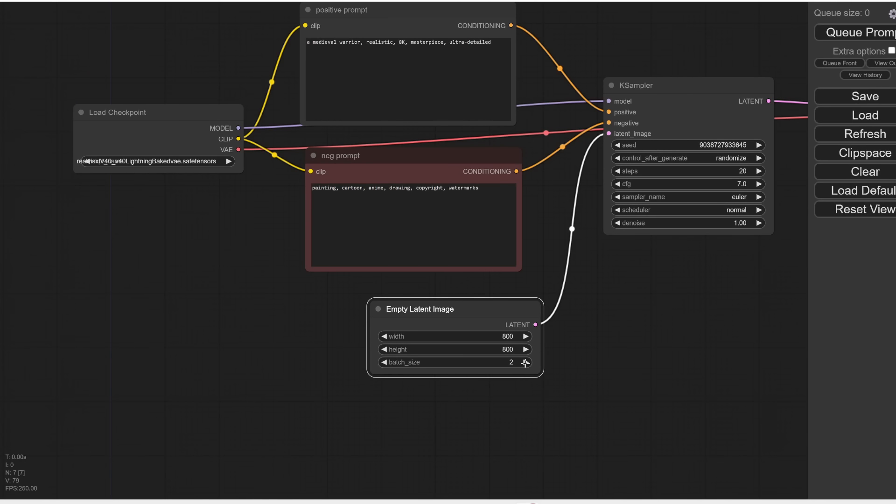
left_click(861, 33)
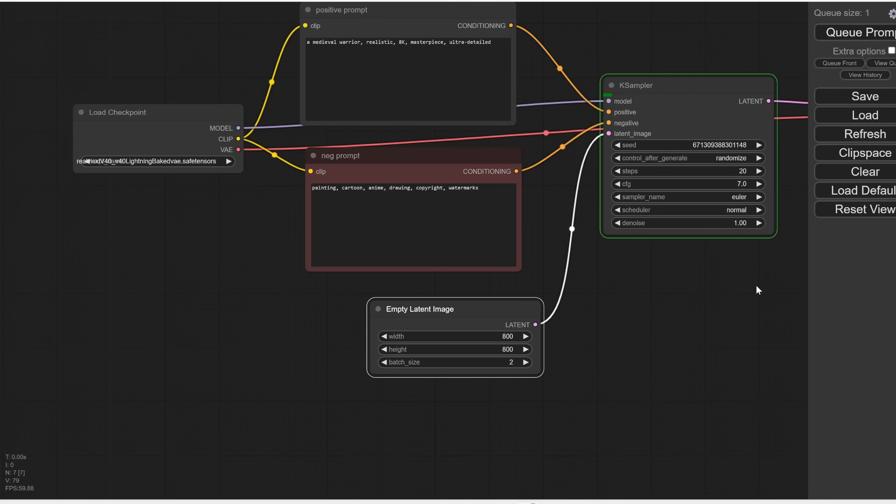
left_click_drag(756, 293, 730, 328)
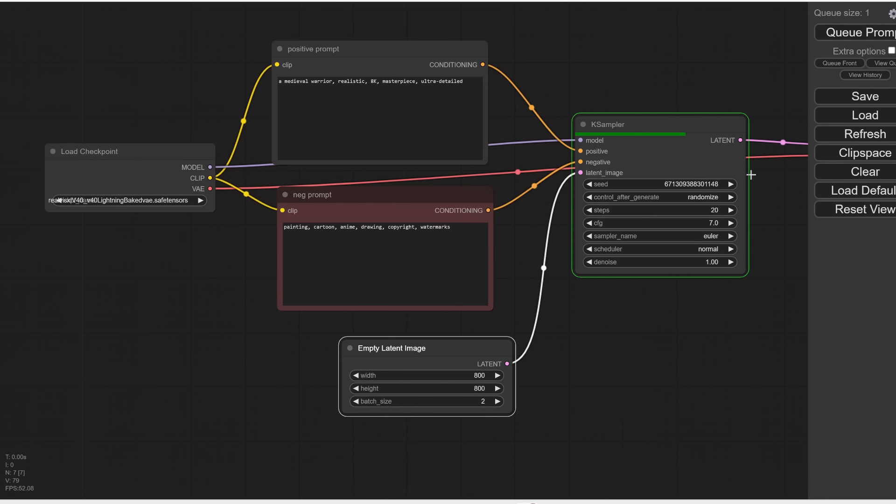
left_click_drag(591, 66, 723, 90)
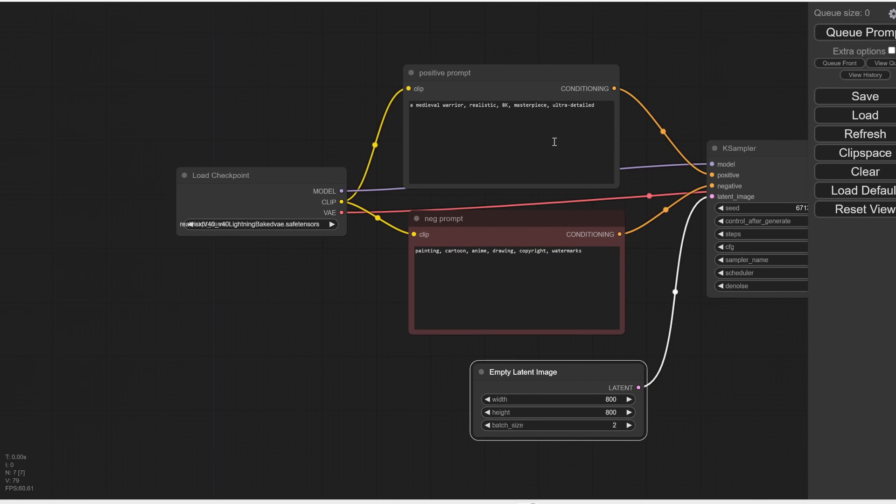
left_click_drag(696, 314, 603, 302)
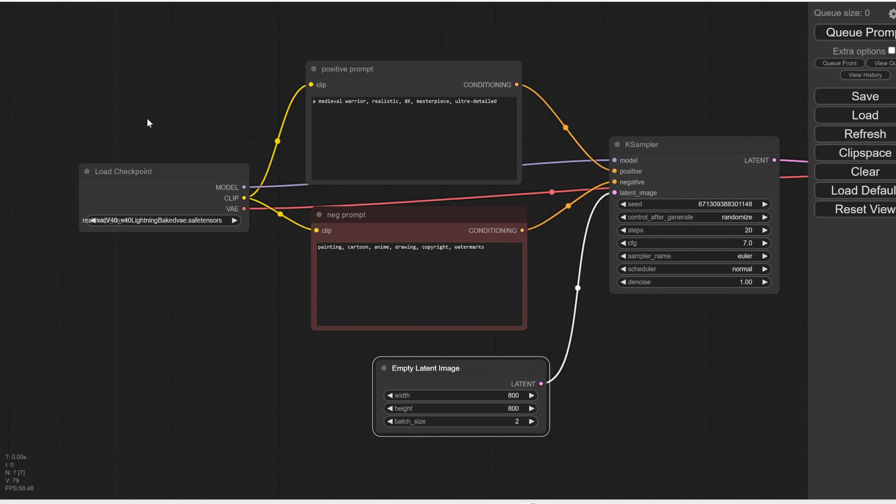
- Enlarge the Preview Image node and save the second generated warrior image from it
left_click_drag(740, 379, 506, 333)
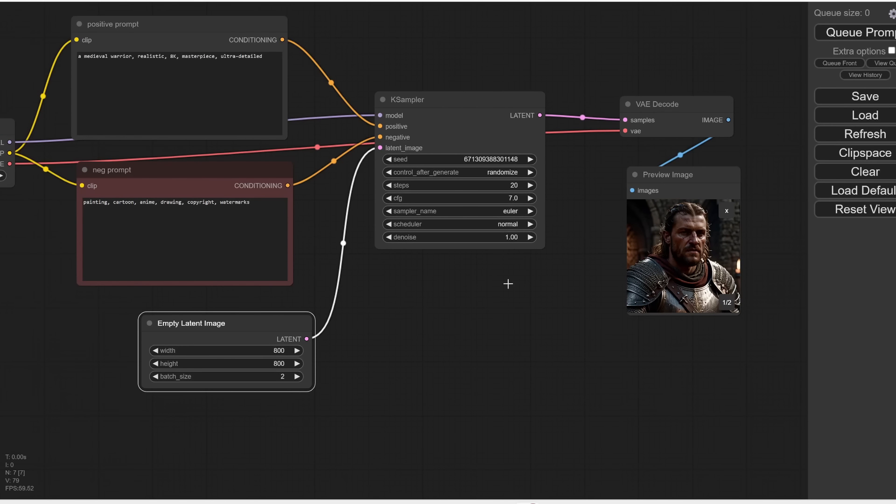
left_click_drag(742, 316, 782, 372)
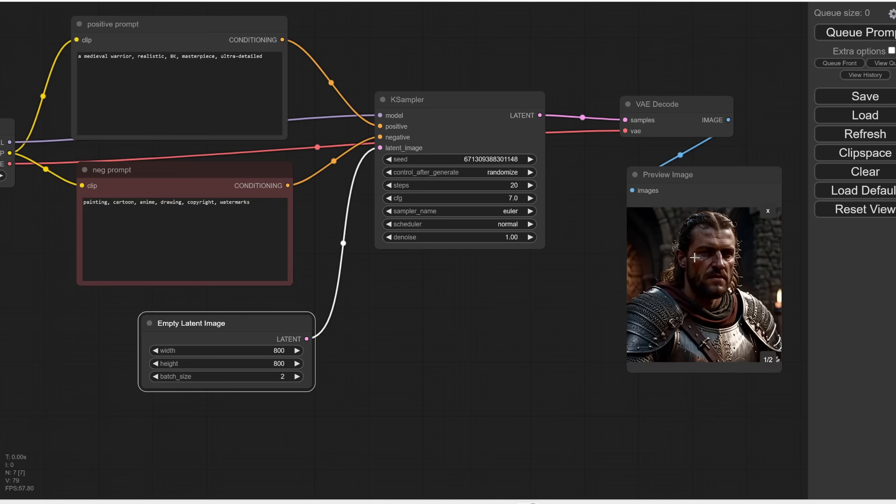
left_click(765, 357)
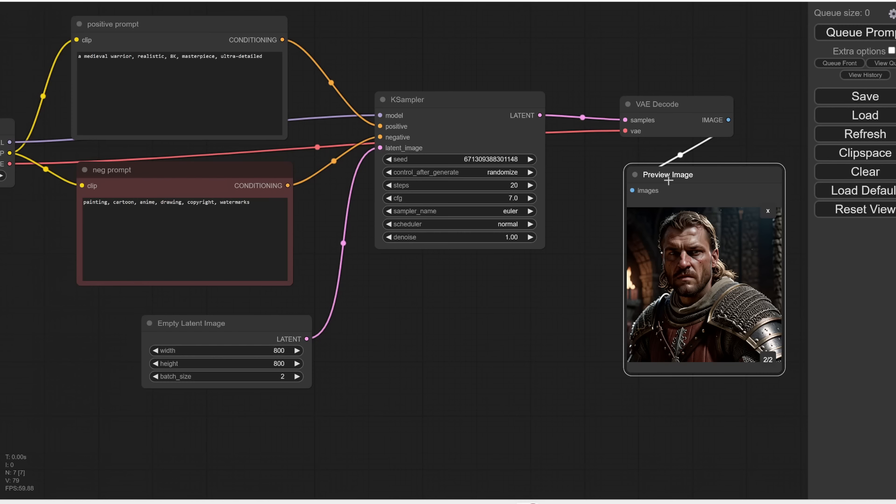
right_click(691, 261)
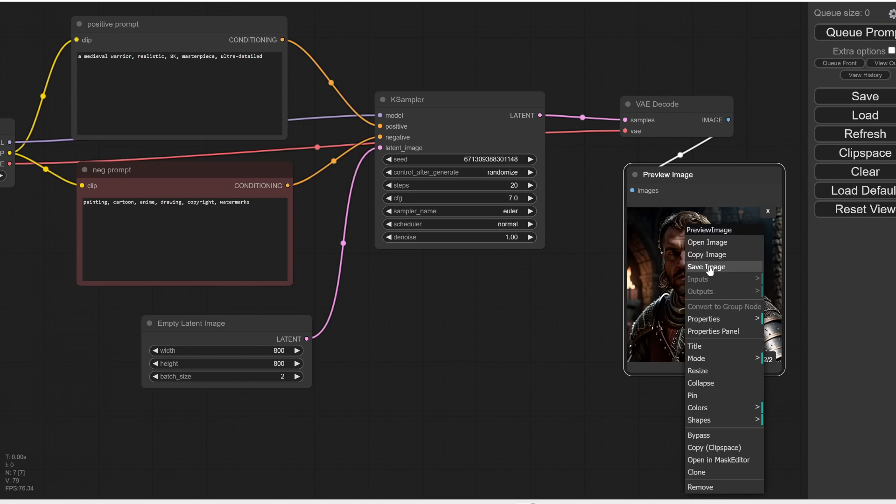
left_click(706, 267)
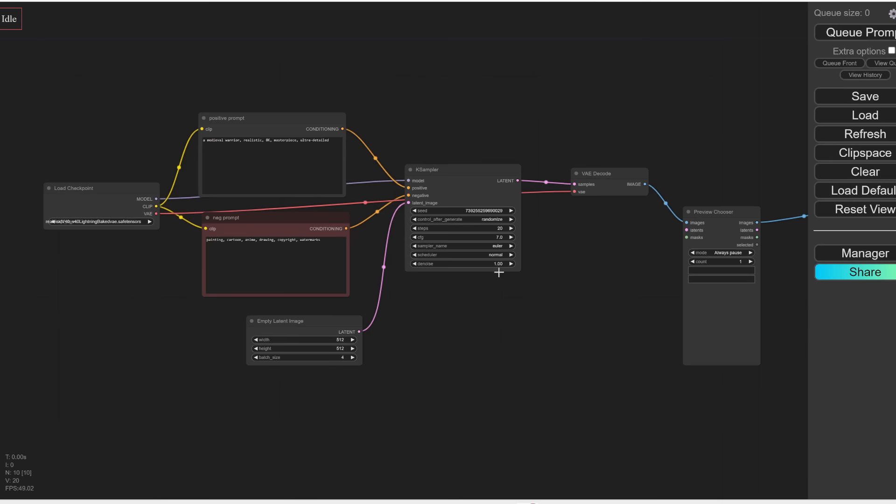
- Examine the extended workflow from Load Checkpoint through KSampler, VAE Decode and Preview Chooser to the image upscaling nodes
scroll(499, 272, "down", 1)
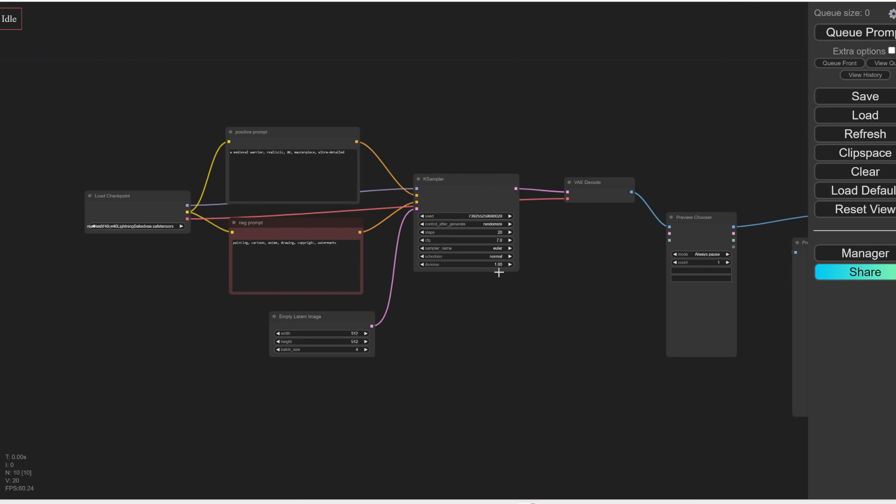
left_click_drag(583, 325, 563, 316)
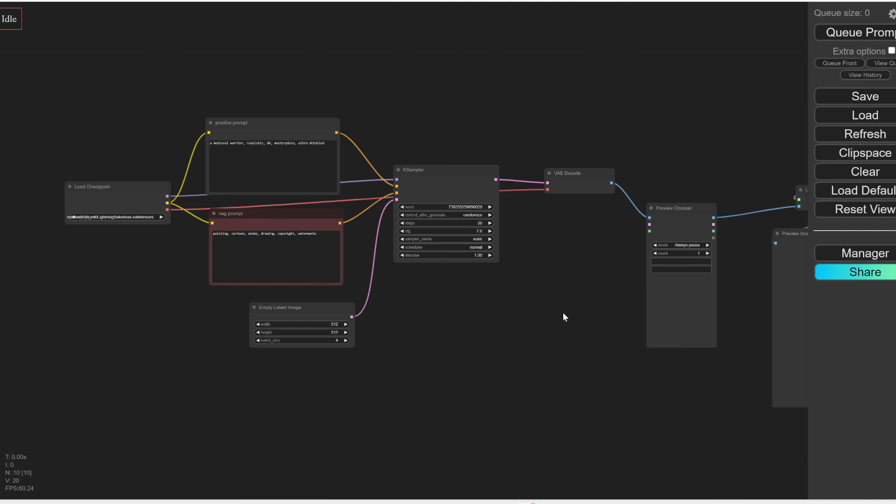
left_click_drag(396, 99, 566, 146)
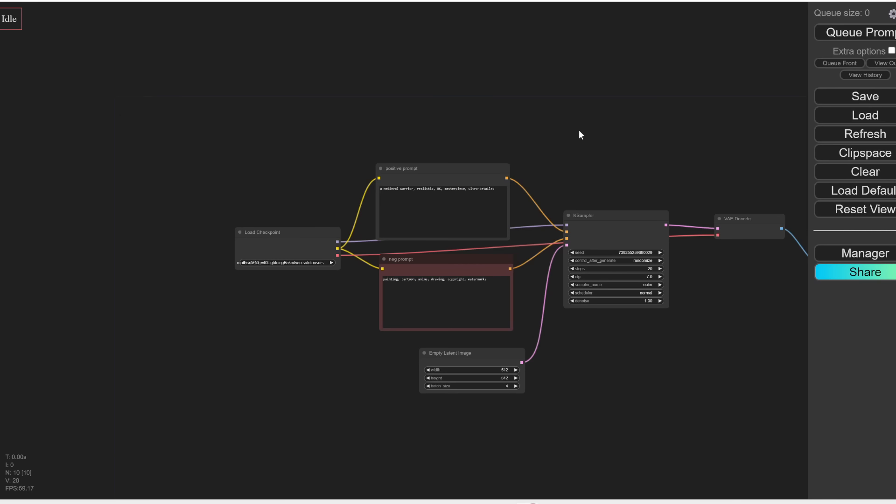
left_click_drag(578, 135, 529, 103)
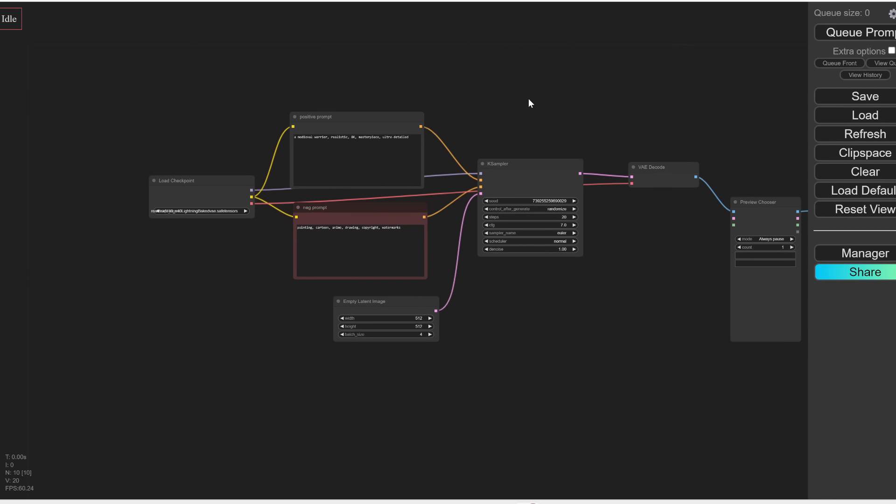
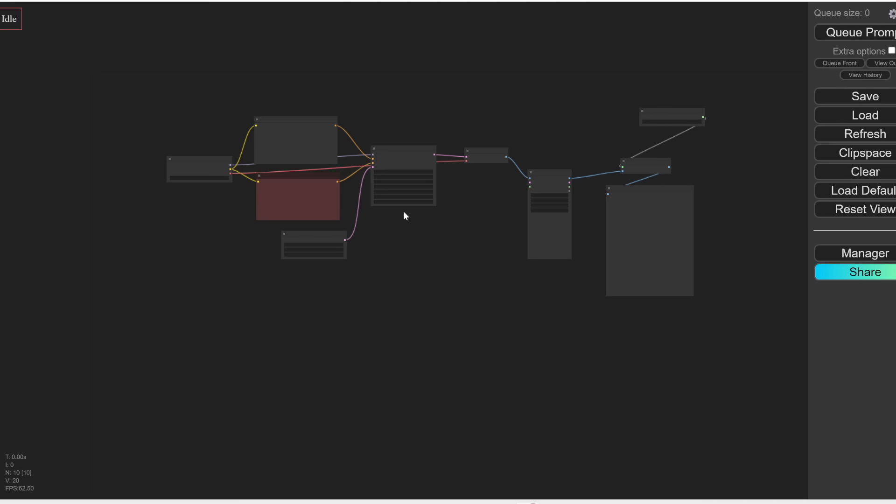
left_click_drag(476, 206, 461, 244)
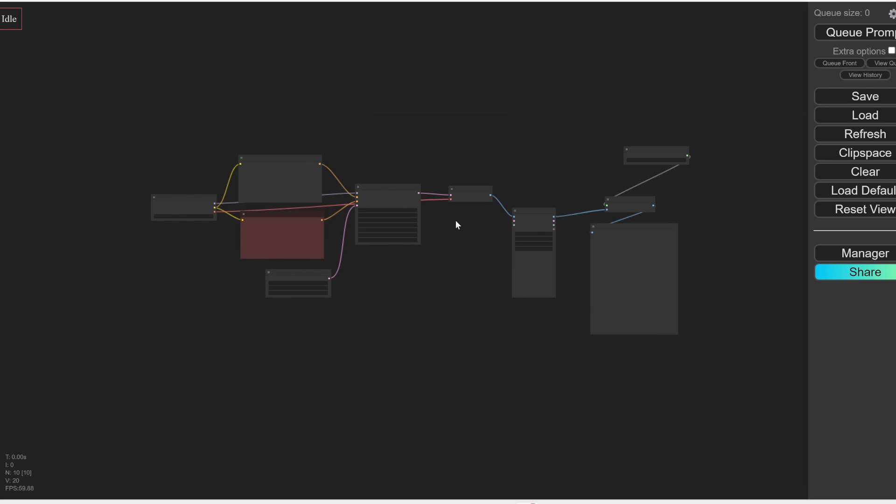
left_click_drag(456, 220, 426, 223)
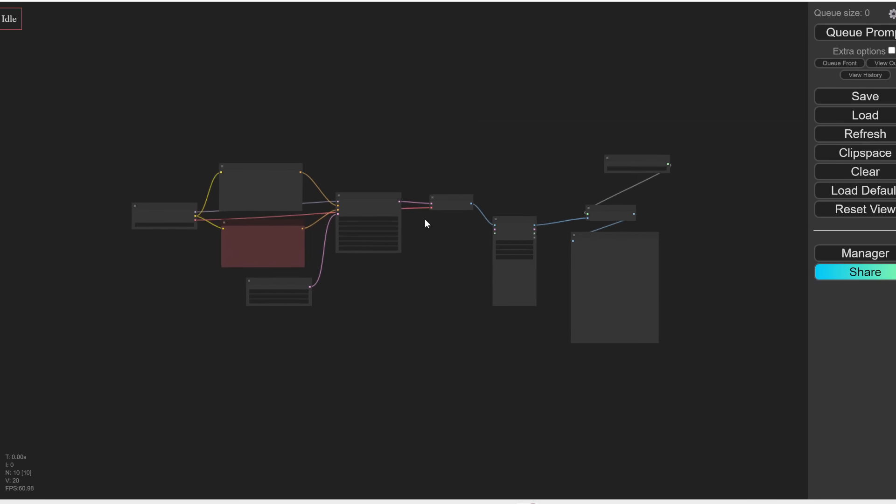
scroll(391, 228, "up", 5)
scroll(390, 225, "up", 5)
scroll(390, 225, "down", 5)
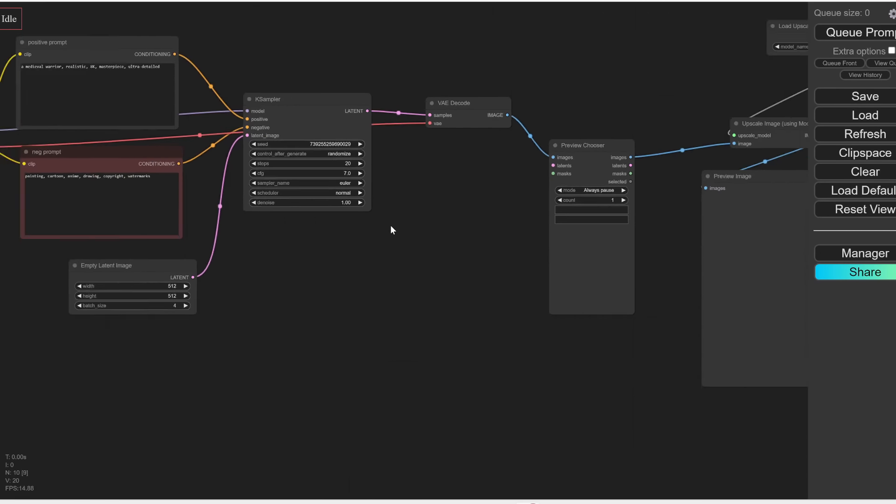
left_click_drag(404, 205, 564, 258)
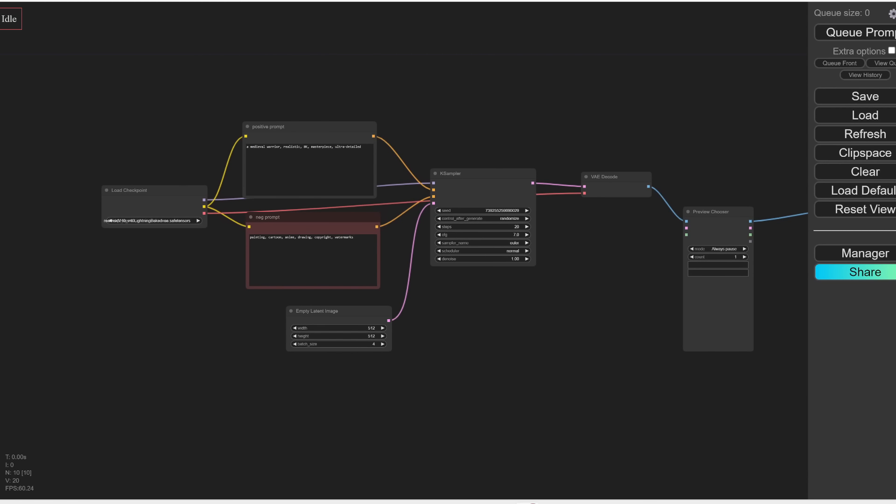
- Delete the Load Checkpoint, KSampler and Preview Chooser nodes together, and undo the deletion
left_click(163, 204)
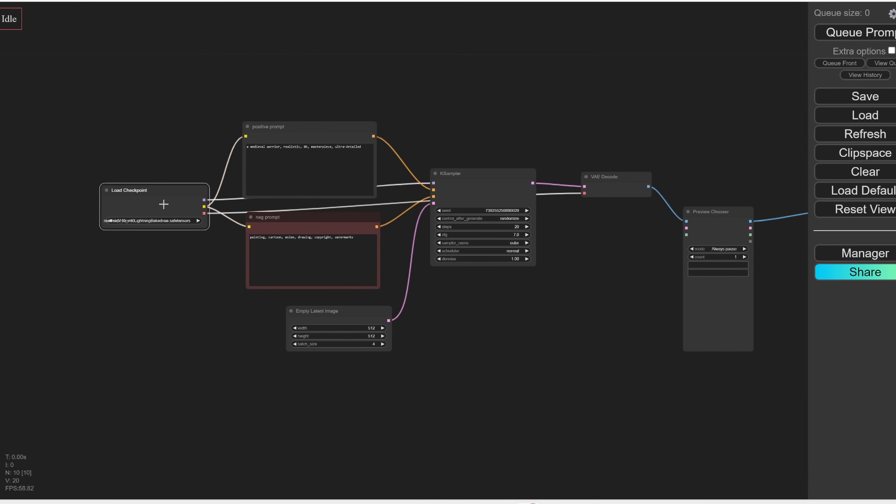
left_click(478, 187, "shift")
left_click(709, 229, "shift")
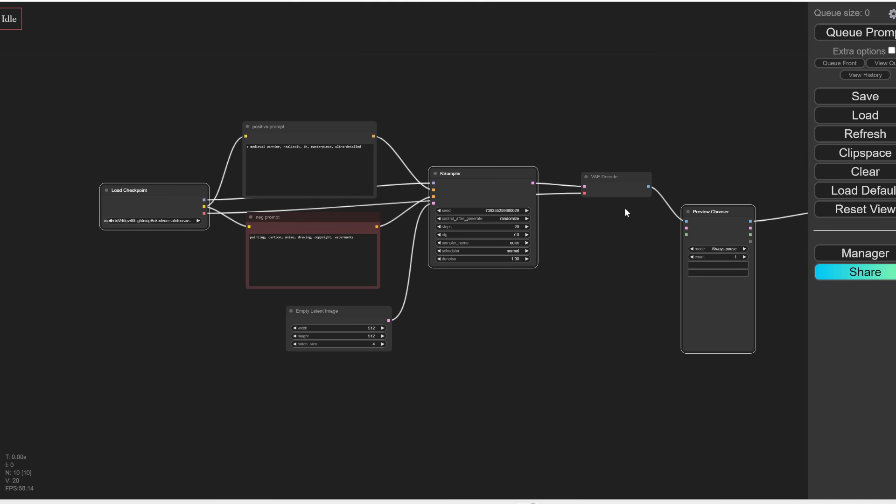
key("Delete")
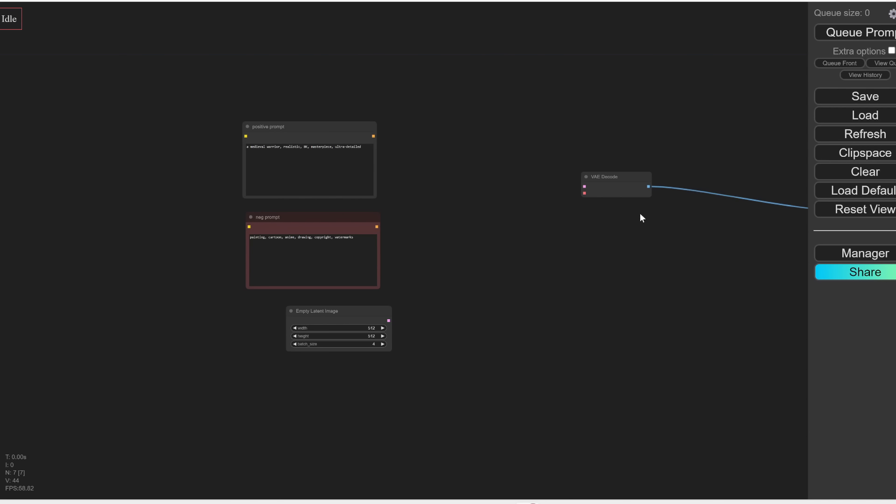
key("ctrl+z")
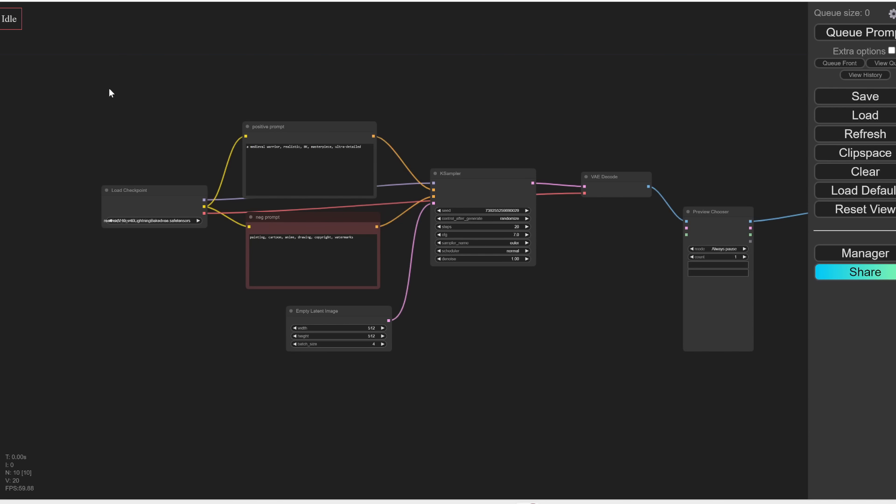
- Select the Load Checkpoint, both prompt, Empty Latent Image and KSampler nodes and move them together below the level of VAE Decode
left_click_drag(69, 76, 551, 399)
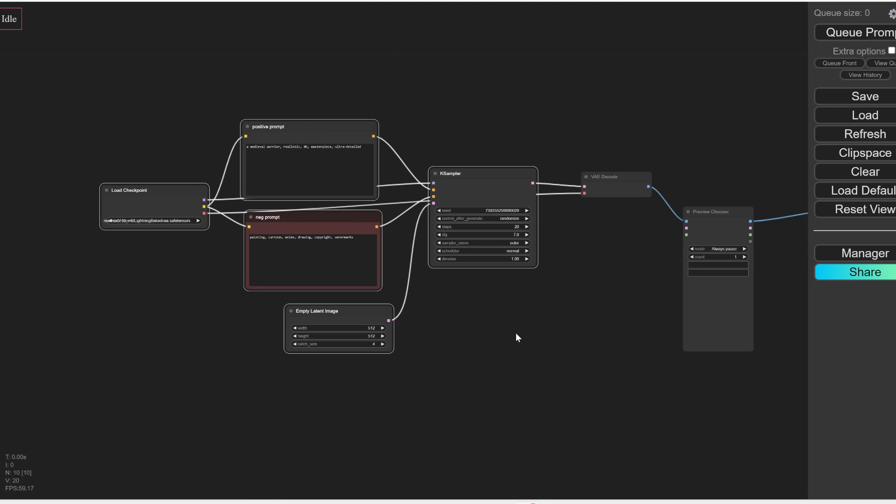
left_click_drag(349, 132, 352, 196)
left_click_drag(355, 229, 348, 207)
scroll(368, 200, "up", 2)
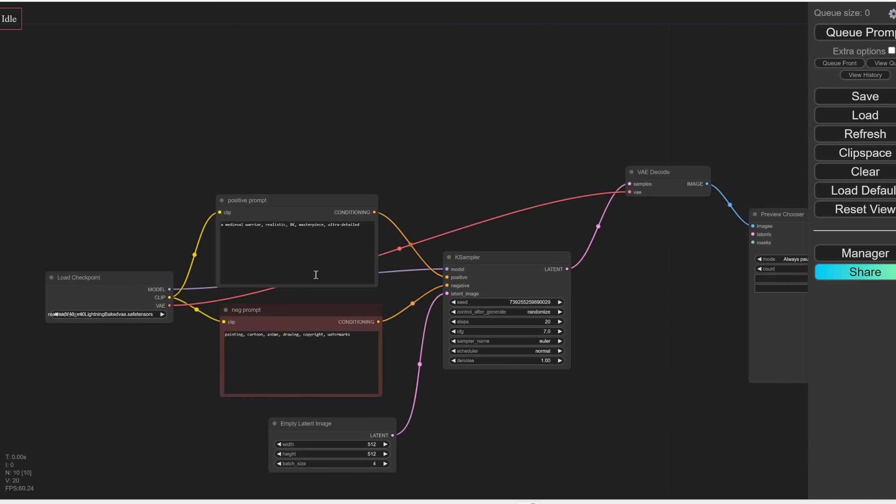
- Replace the direct VAE link from Load Checkpoint to VAE Decode with one through a Reroute node placed above the positive prompt node
left_click(399, 249)
left_click(412, 269)
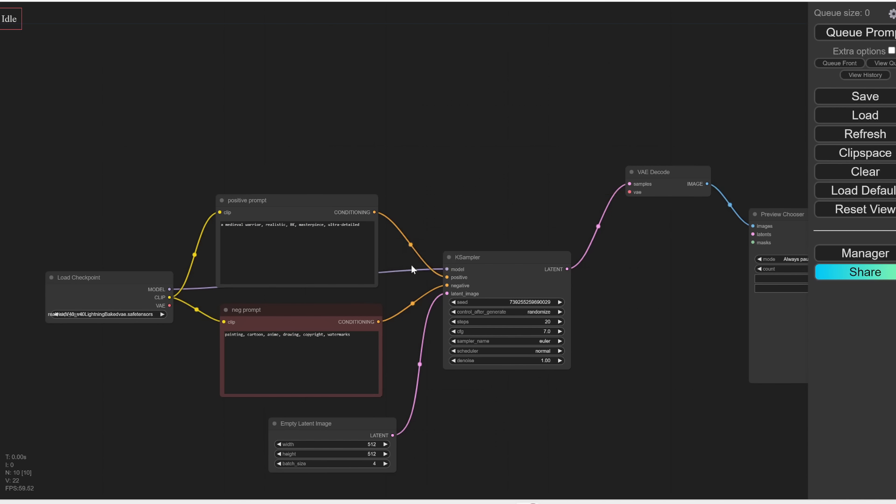
left_click_drag(170, 303, 424, 190)
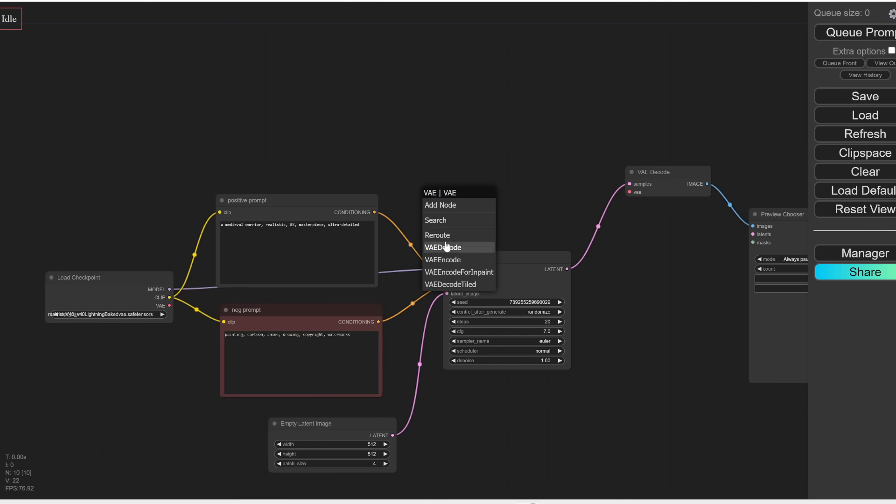
left_click(449, 237)
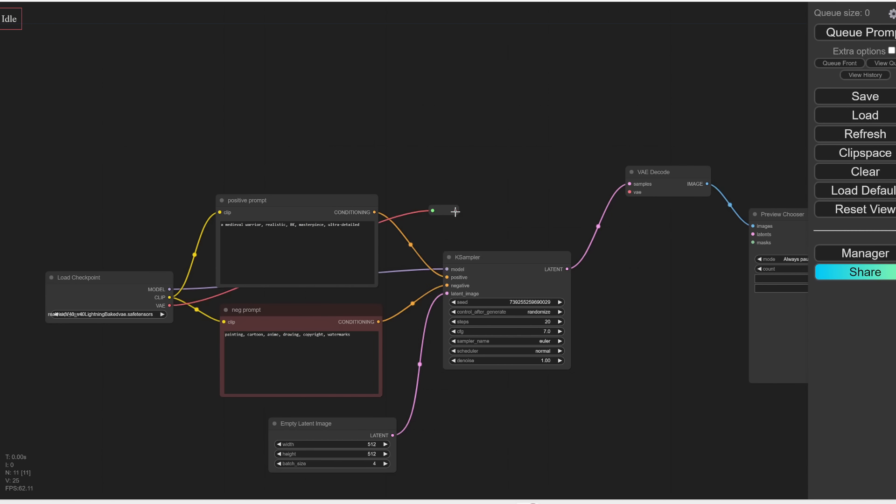
left_click_drag(455, 211, 629, 192)
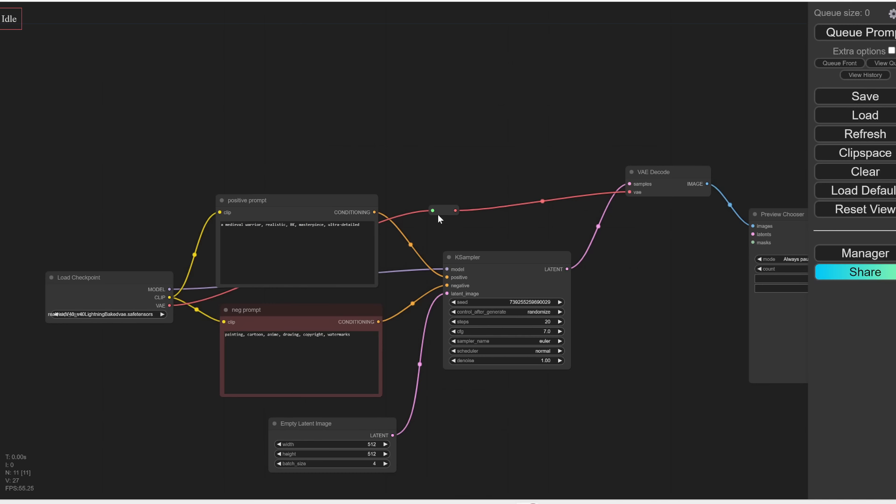
left_click_drag(441, 211, 226, 165)
left_click(201, 279)
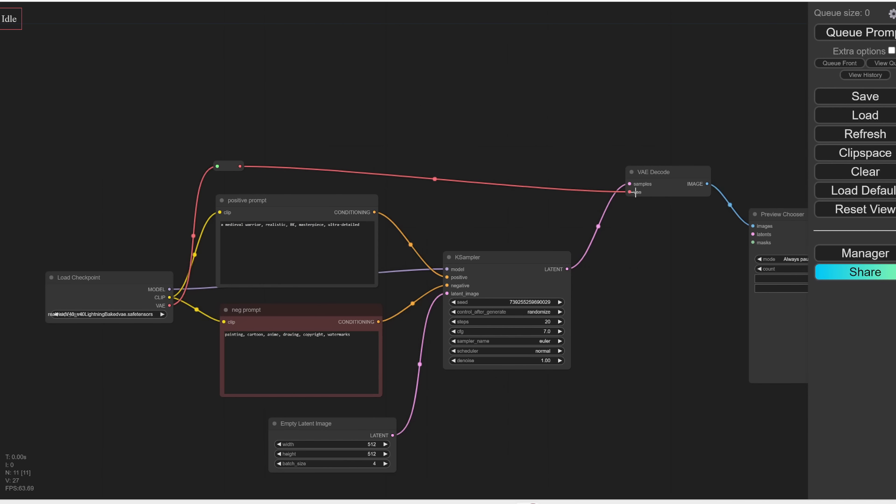
- Move the KSampler node slightly down and farther from the prompt nodes
scroll(637, 191, "up", 4)
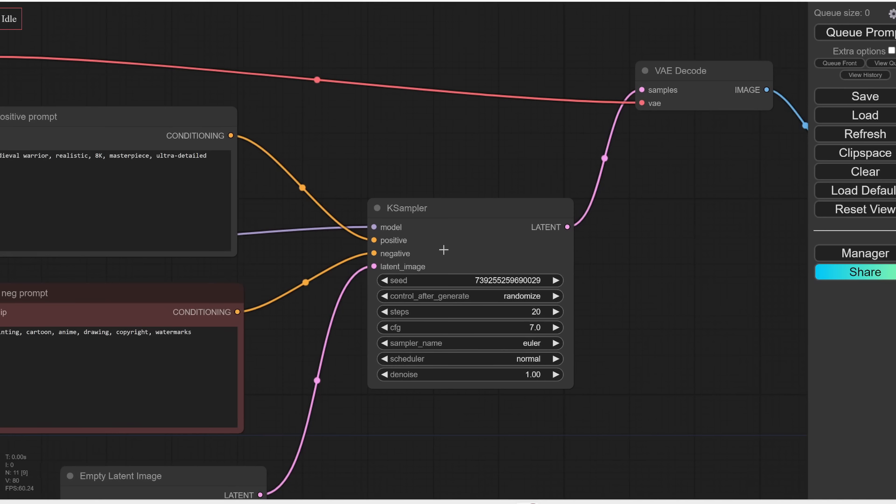
left_click(495, 210)
left_click_drag(496, 210, 529, 234)
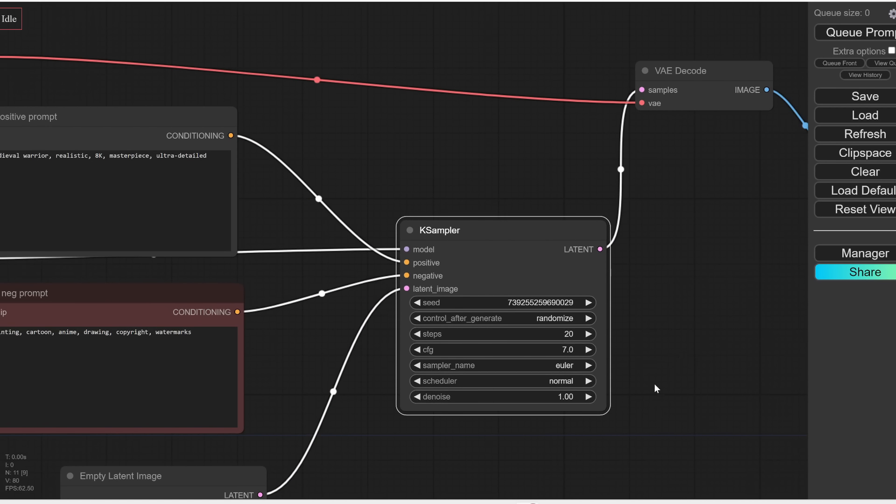
- Convert the cfg widget of the KSampler node to an input
scroll(655, 385, "up", 2)
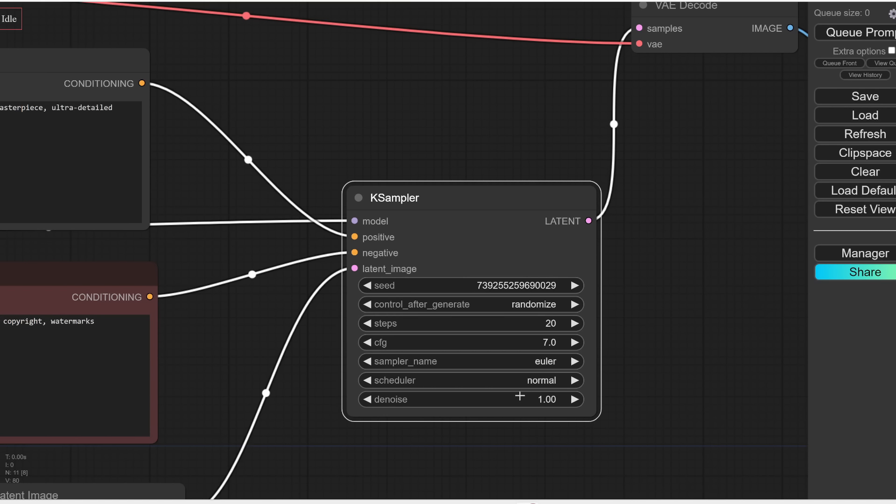
left_click_drag(444, 434, 511, 316)
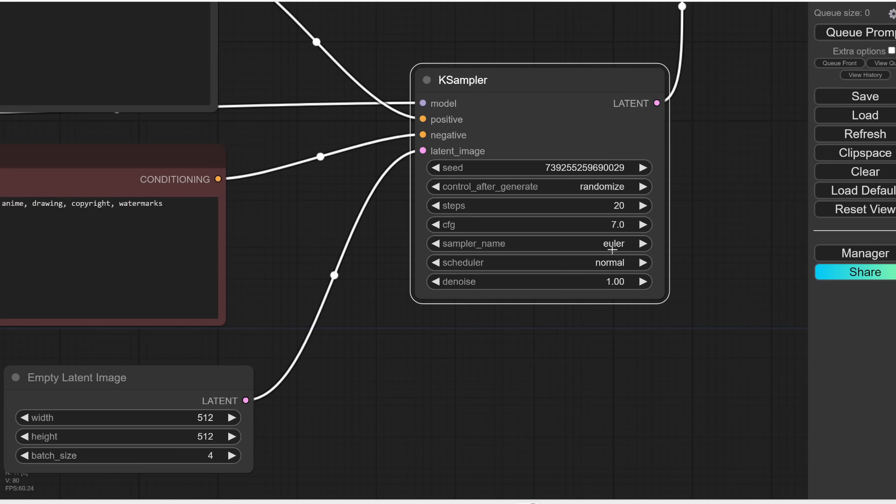
right_click(573, 140)
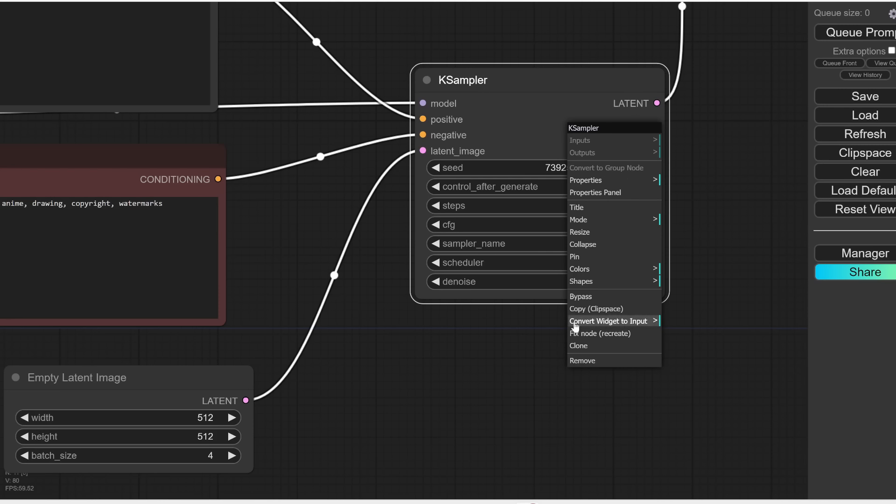
left_click(646, 322)
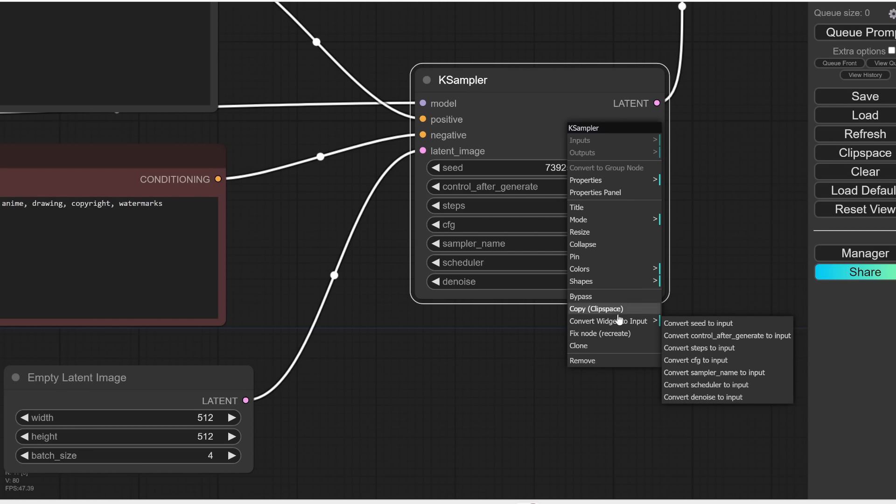
left_click(704, 362)
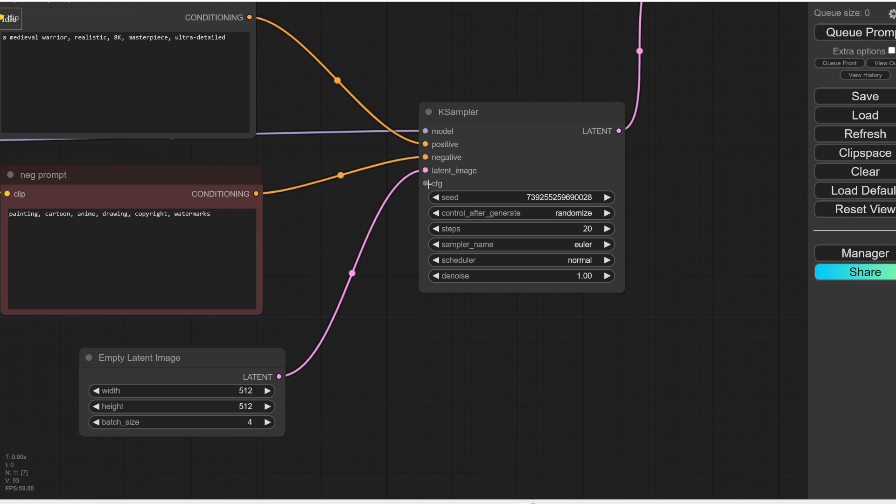
- Add a Primitive node linked to the KSampler's cfg input and place it below KSampler, beside the Empty Latent Image node
left_click_drag(428, 183, 388, 329)
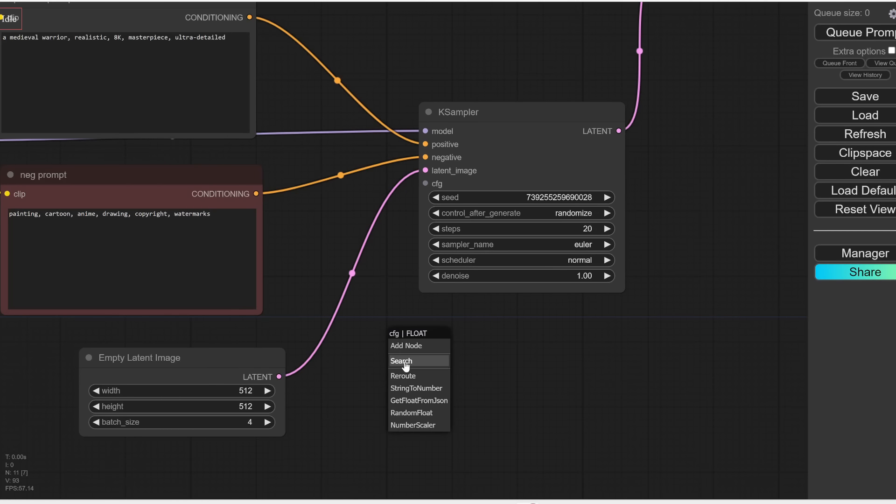
left_click(404, 363)
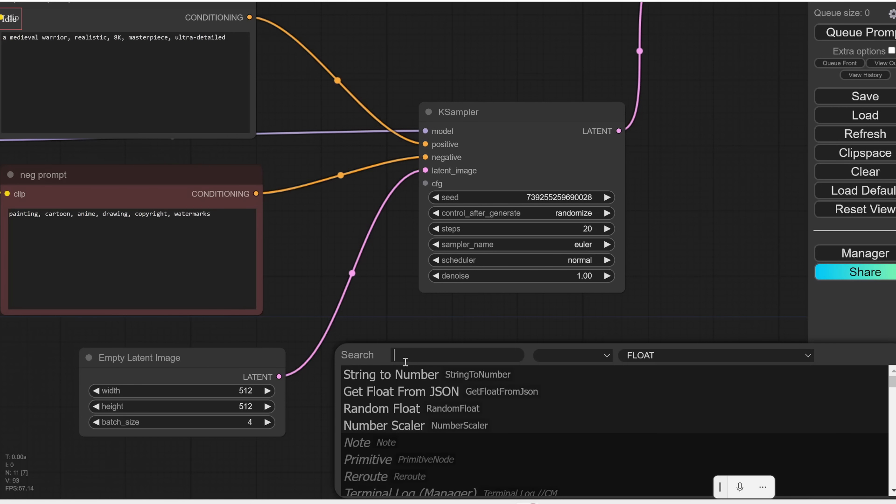
left_click(393, 462)
left_click_drag(489, 304, 407, 388)
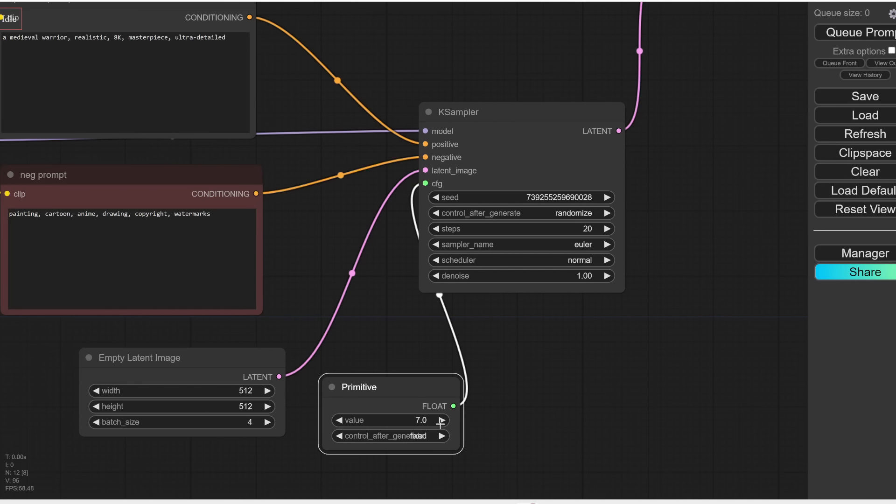
- Select all nodes of the workflow and delete them to empty the canvas
scroll(534, 183, "down", 1)
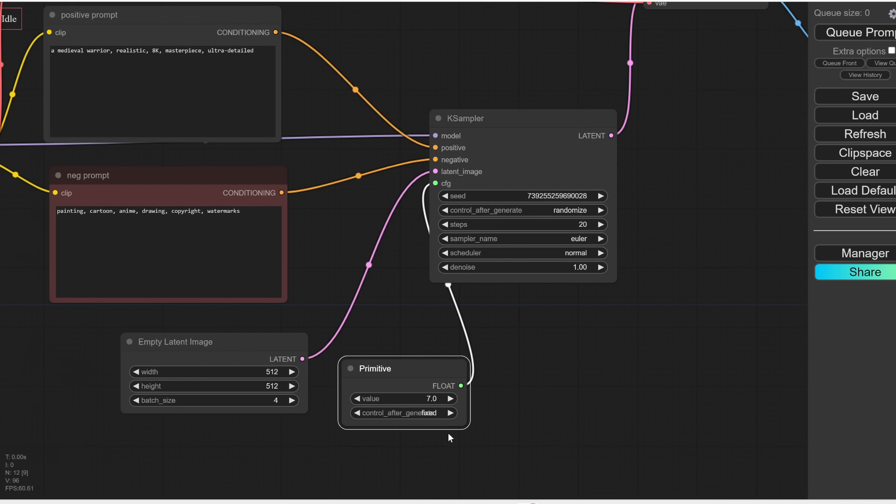
scroll(500, 343, "down", 3)
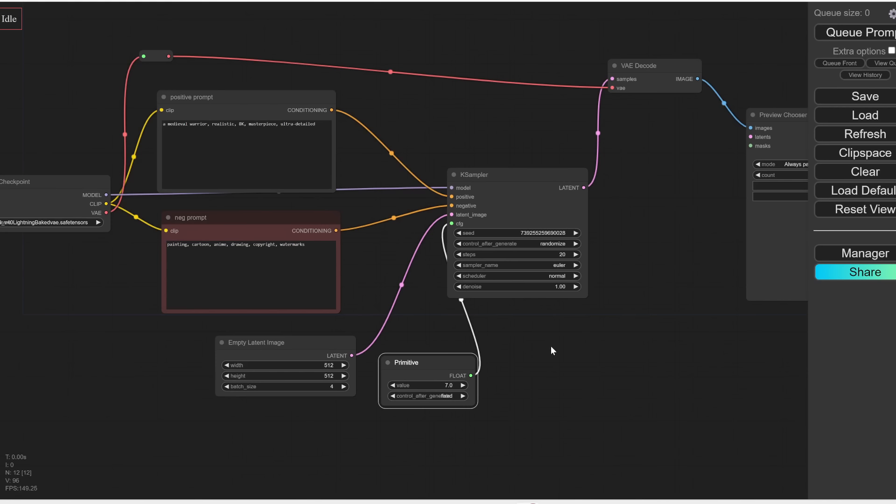
scroll(549, 326, "down", 3)
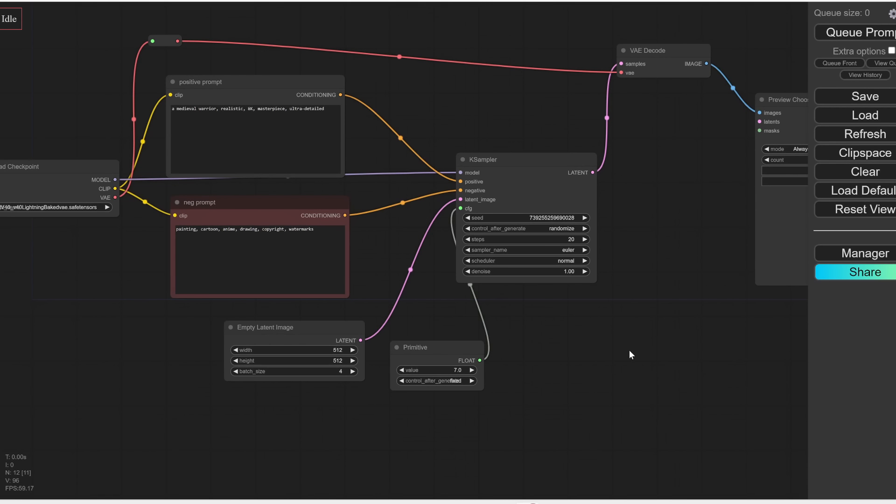
scroll(630, 354, "down", 1)
scroll(627, 351, "down", 2)
scroll(640, 343, "down", 1)
left_click_drag(567, 307, 483, 329)
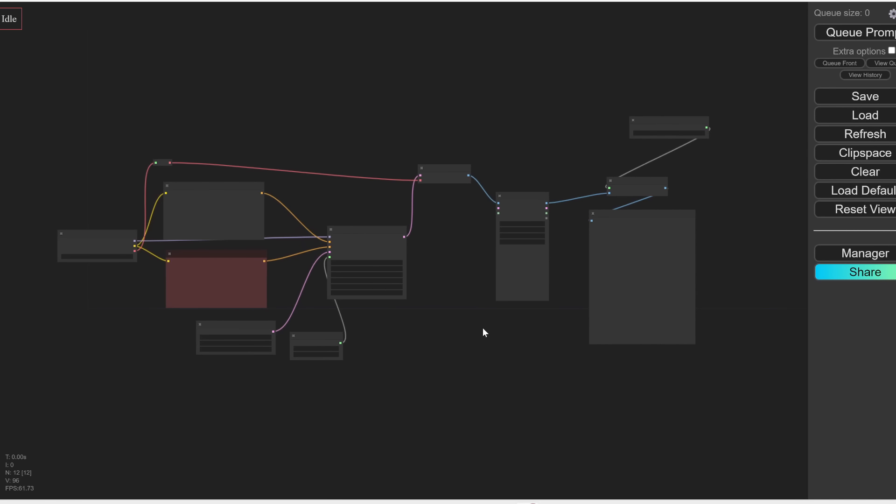
key("ctrl+a")
key("Delete")
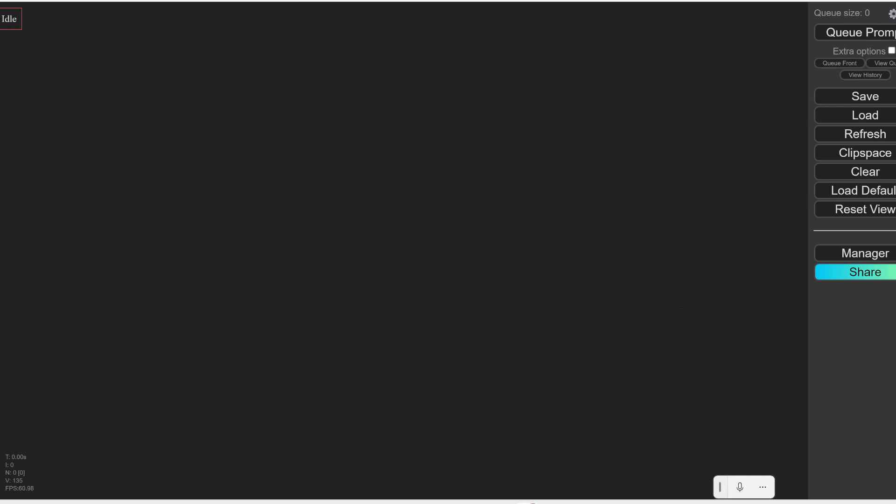
left_click_drag(531, 254, 471, 304)
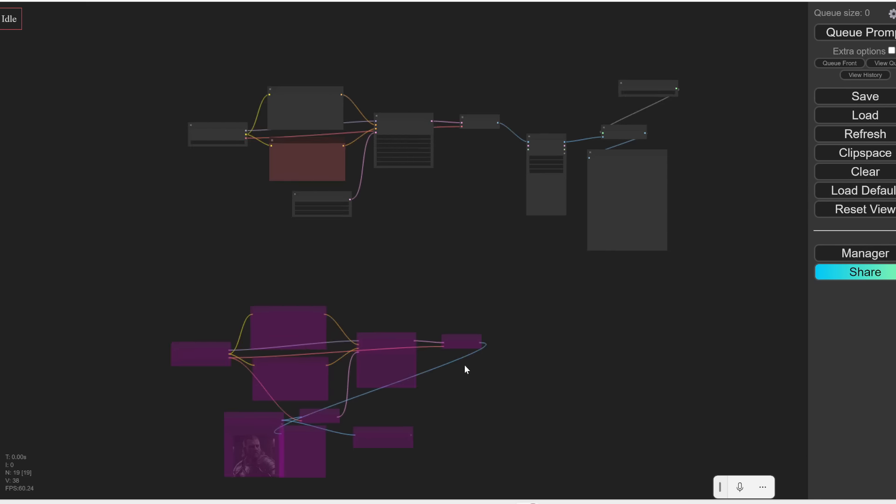
- Look through the ComfyUI-Manager repository page on GitHub and find the general installation method in its README
scroll(461, 367, "down", 2)
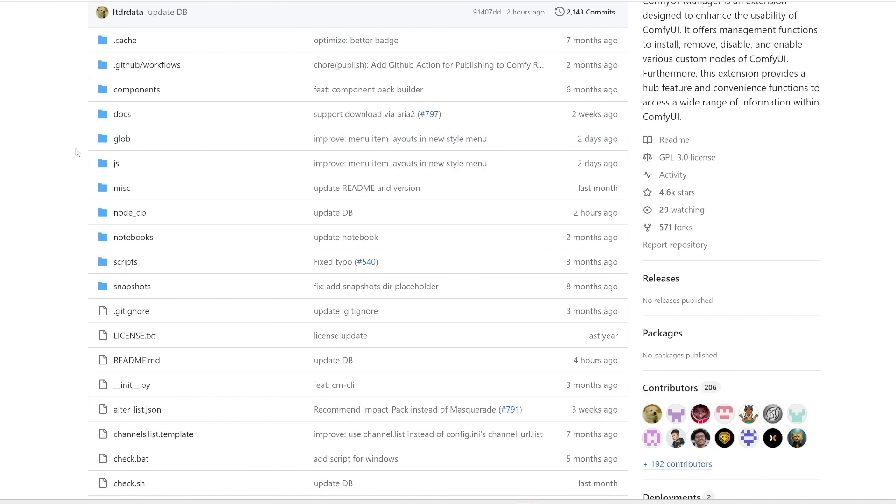
scroll(88, 163, "up", 3)
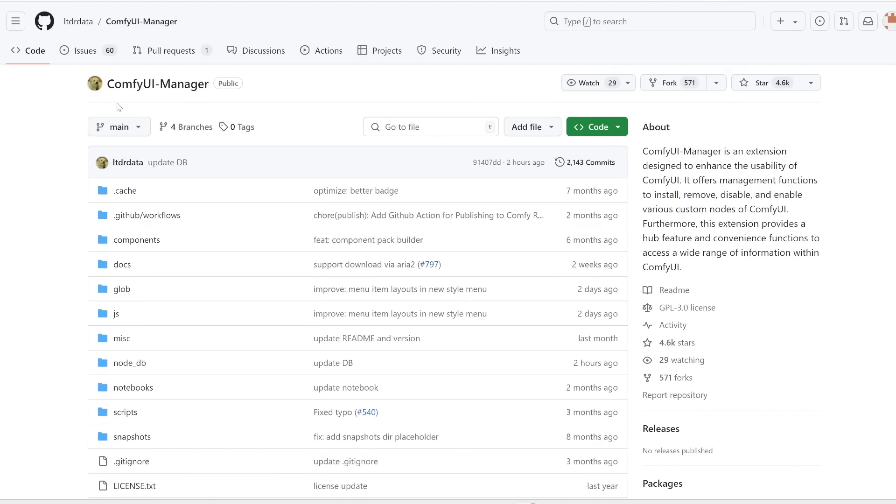
scroll(78, 234, "down", 15)
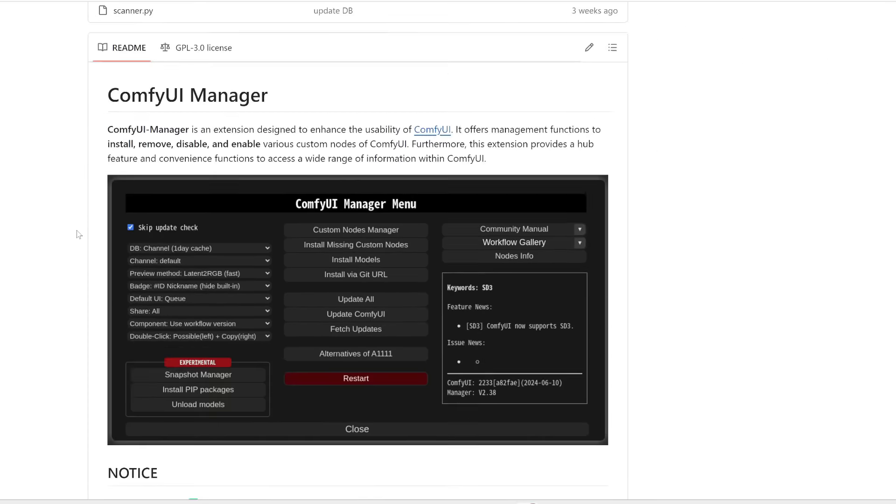
scroll(79, 235, "down", 1)
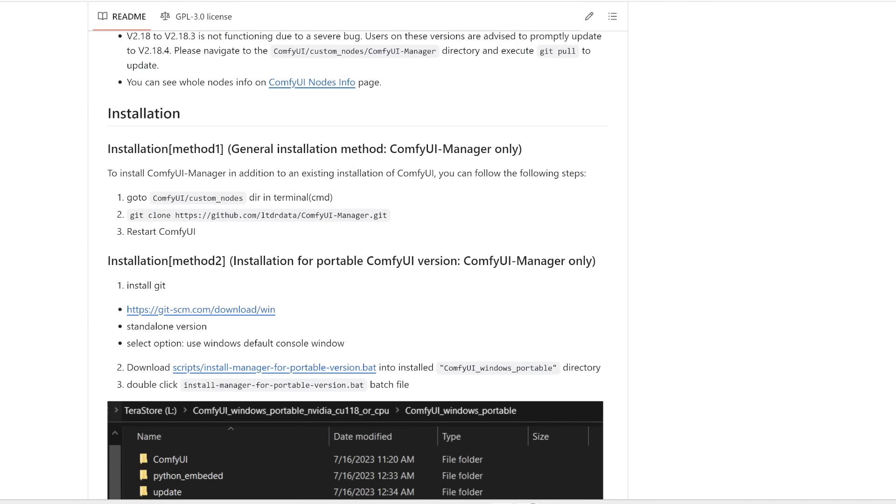
- Switch to File Explorer and open a command prompt (cmd) in the ComfyUI\custom_nodes folder inside ComfyUI_windows_portable
key("alt+Tab")
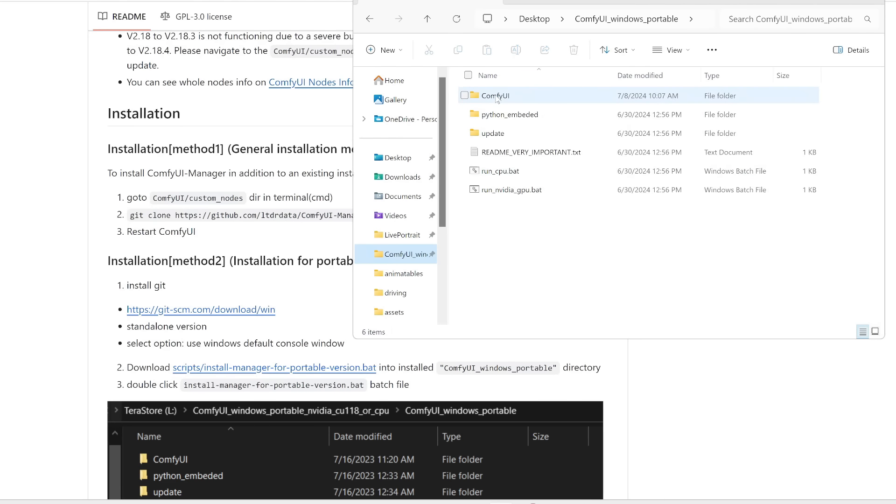
double_click(496, 96)
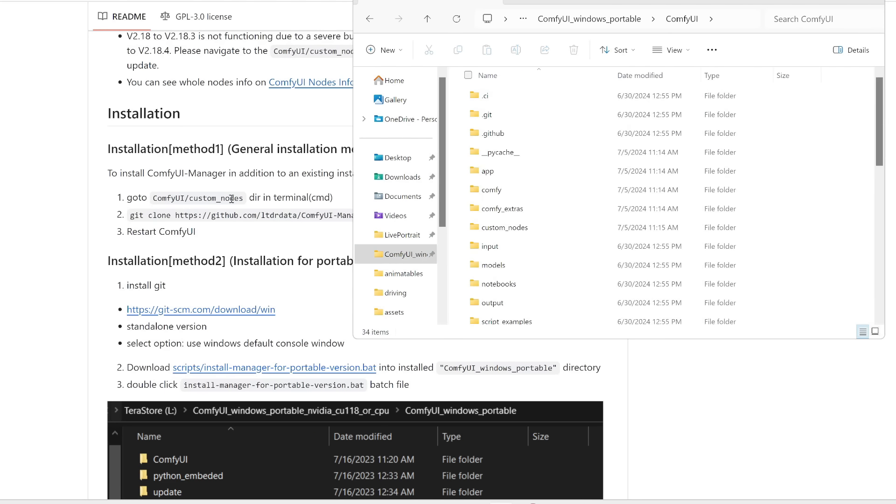
double_click(506, 227)
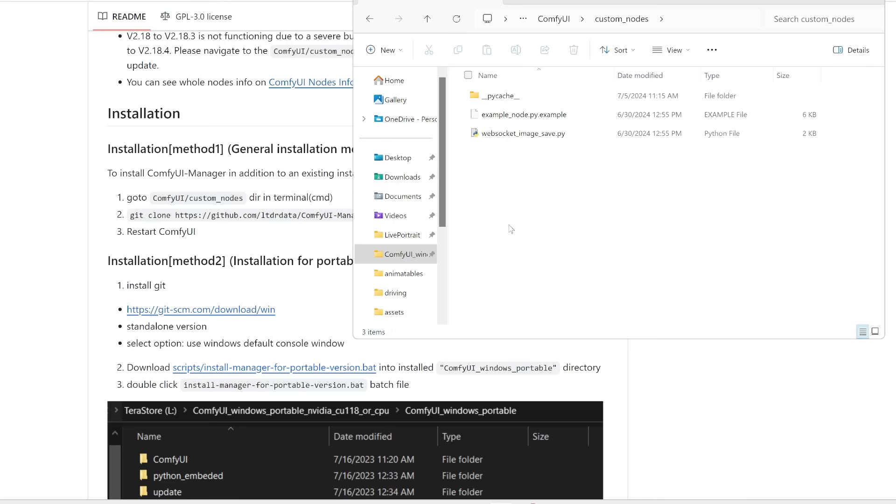
left_click(727, 21)
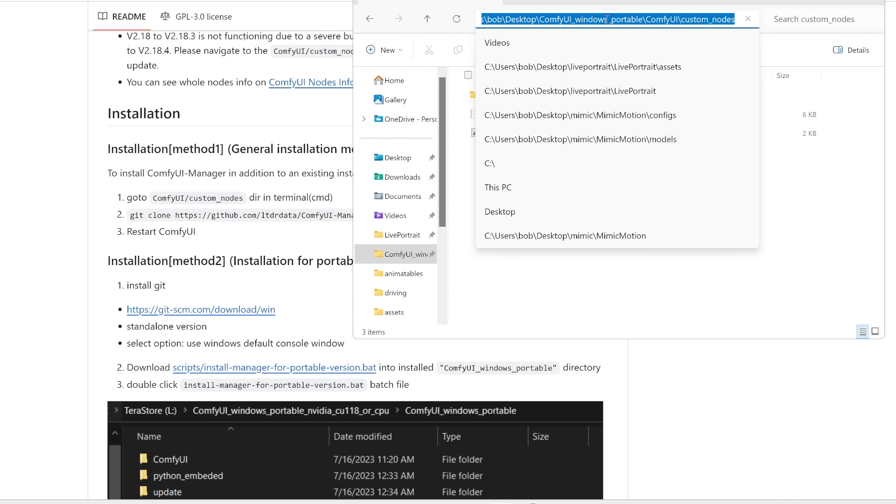
type("cmd")
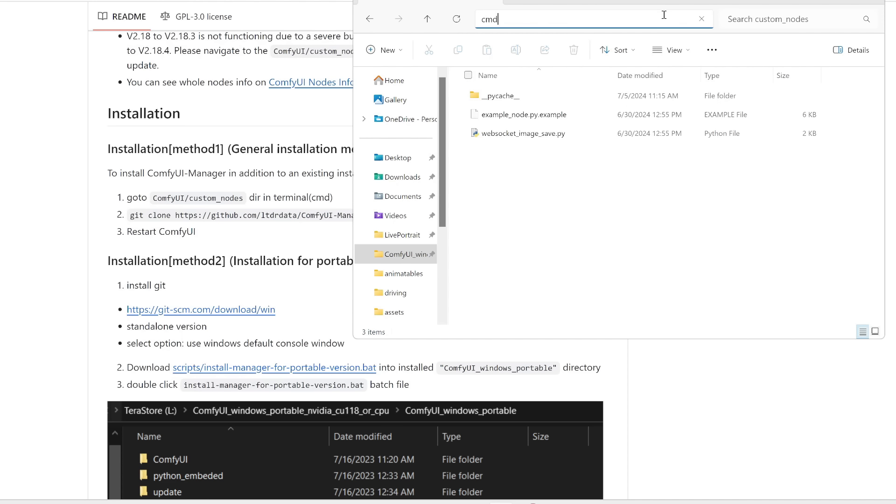
key("Return")
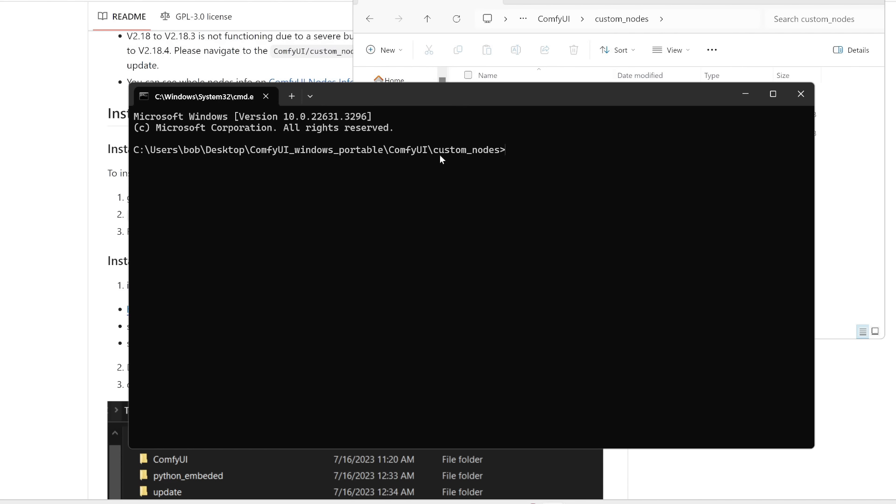
left_click(111, 240)
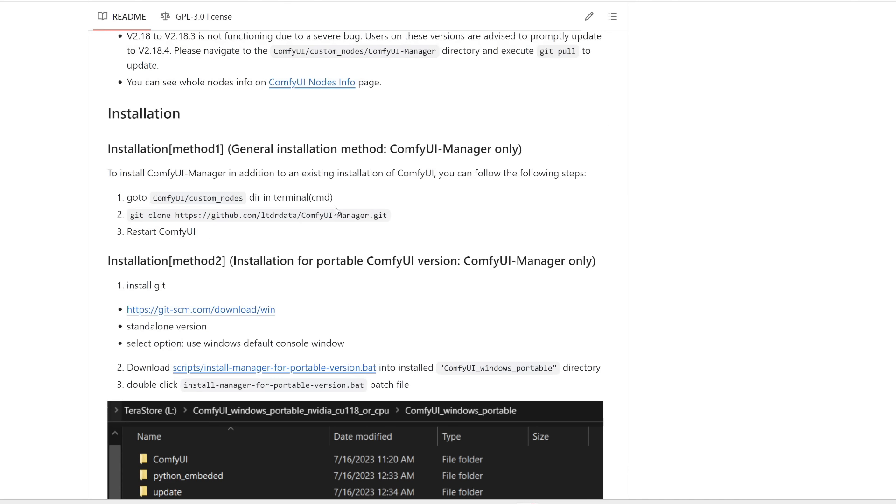
mouse_move(396, 221)
left_mouse_down()
mouse_move(214, 232)
mouse_move(130, 215)
left_mouse_up()
key("ctrl+c")
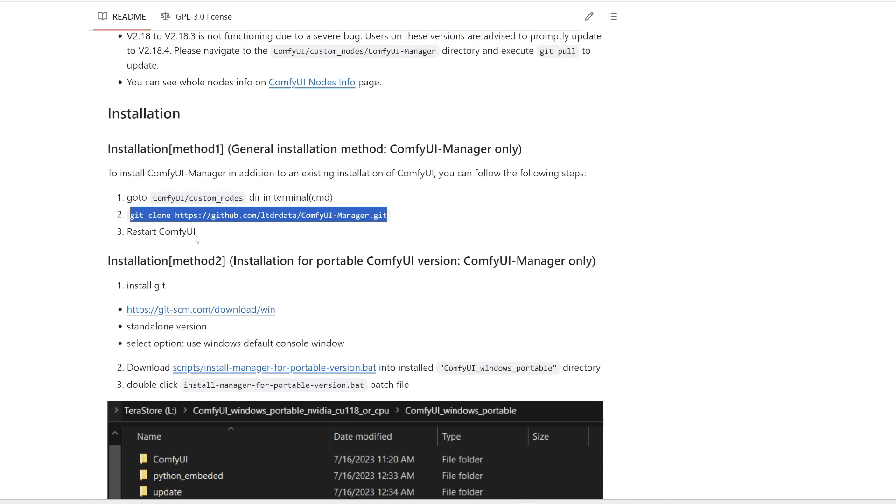
key("alt+Tab")
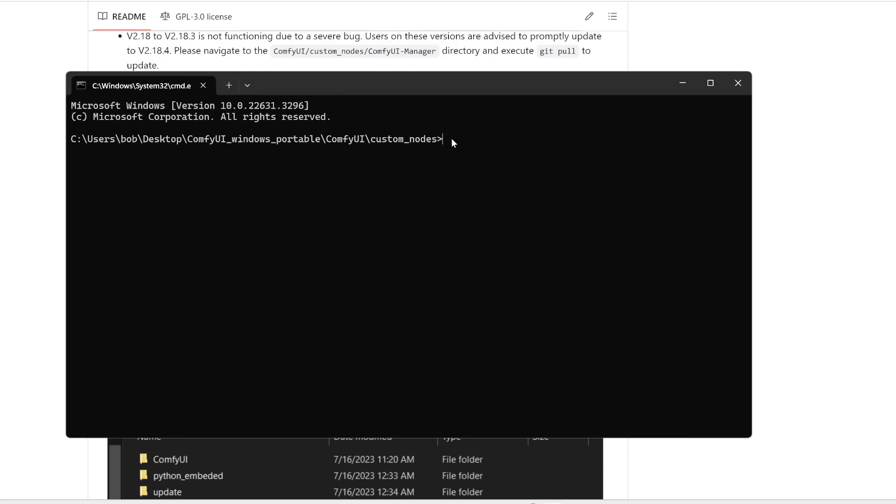
key("ctrl+v")
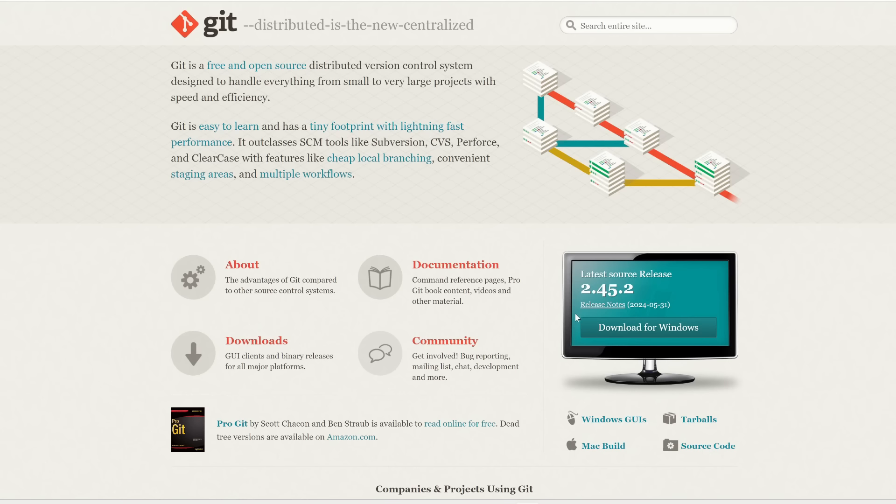
- Download the latest 64-bit Git for Windows, version 2.45.2, from the Git website
scroll(570, 318, "down", 1)
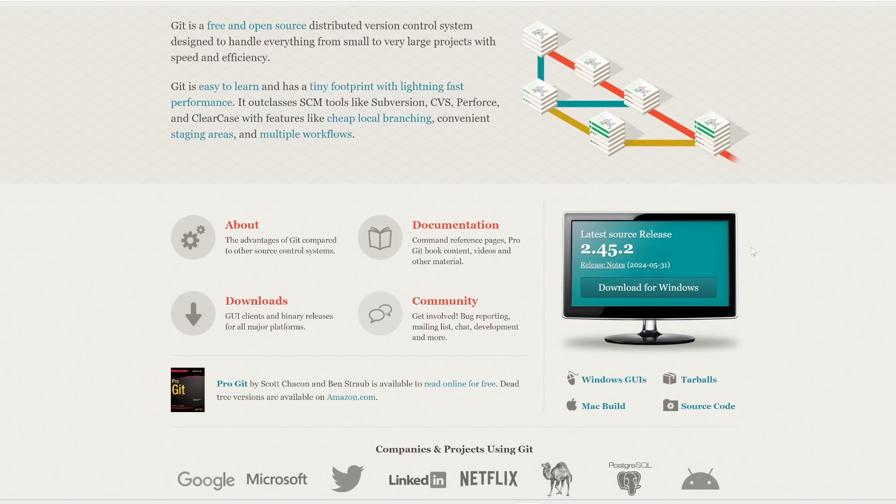
scroll(639, 287, "up", 4)
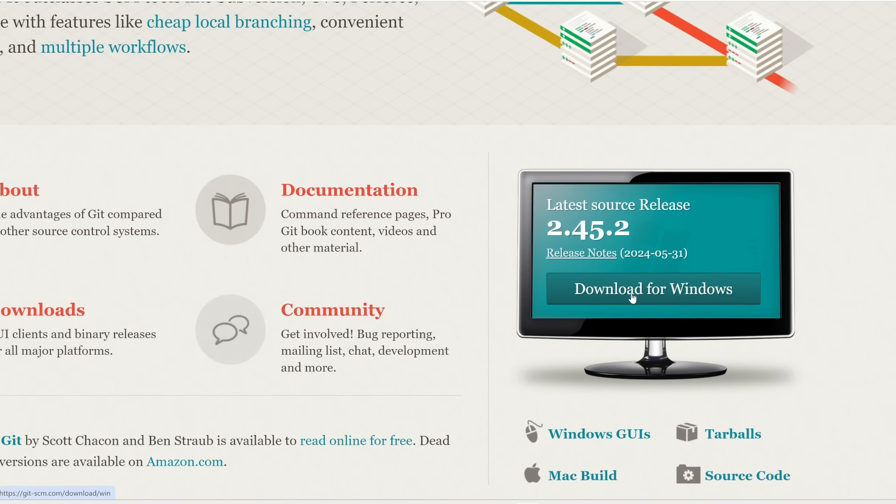
left_click(632, 296)
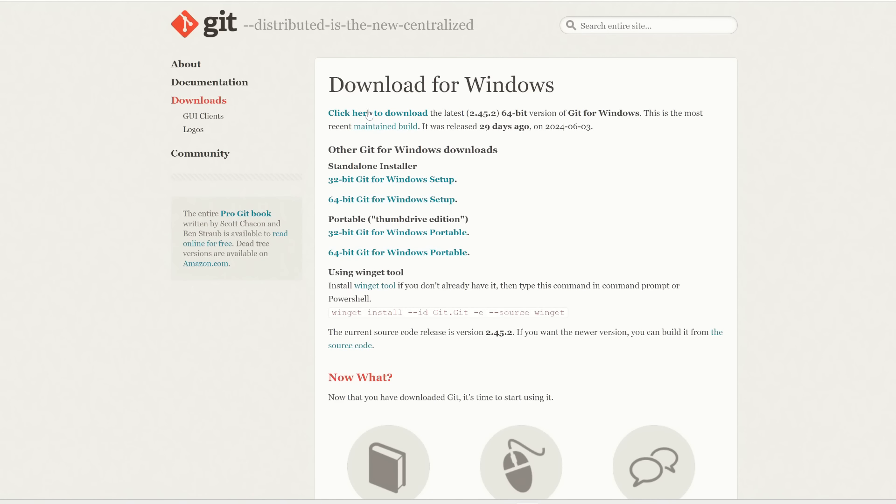
left_click(382, 115)
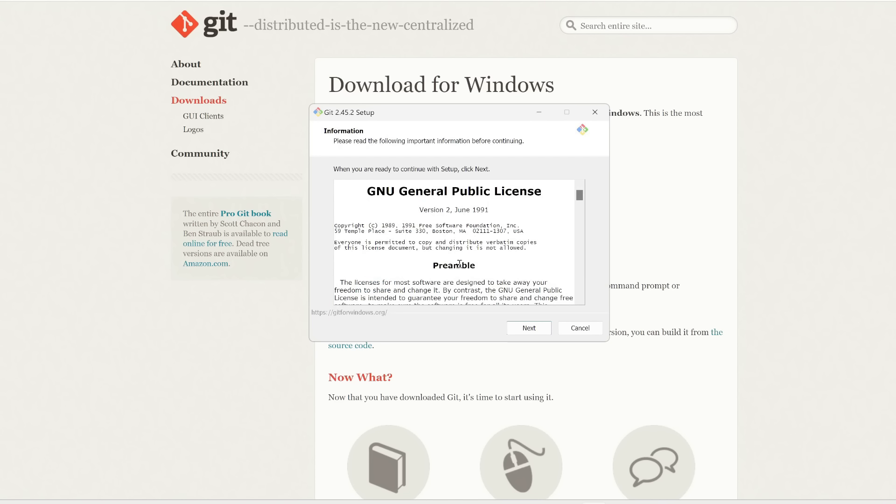
- Accept the license, the C:\Program Files\Git destination and the default setup options to install Git 2.45.2
left_click(516, 329)
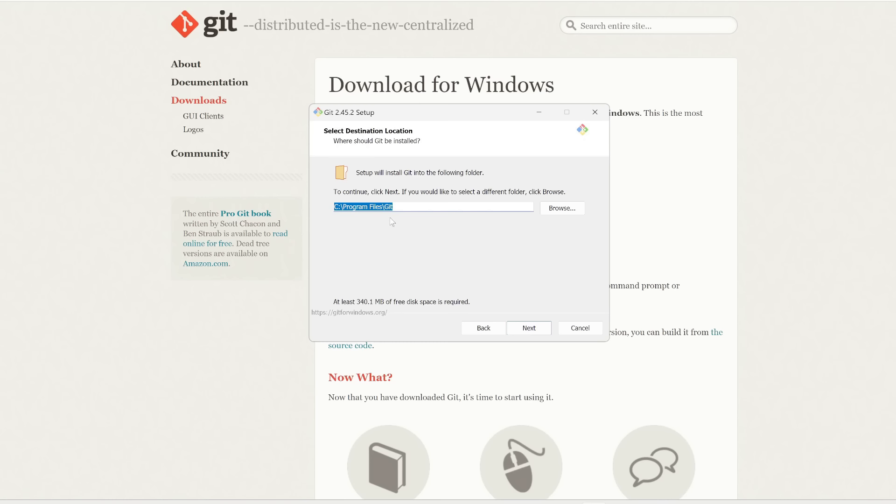
left_click(530, 330)
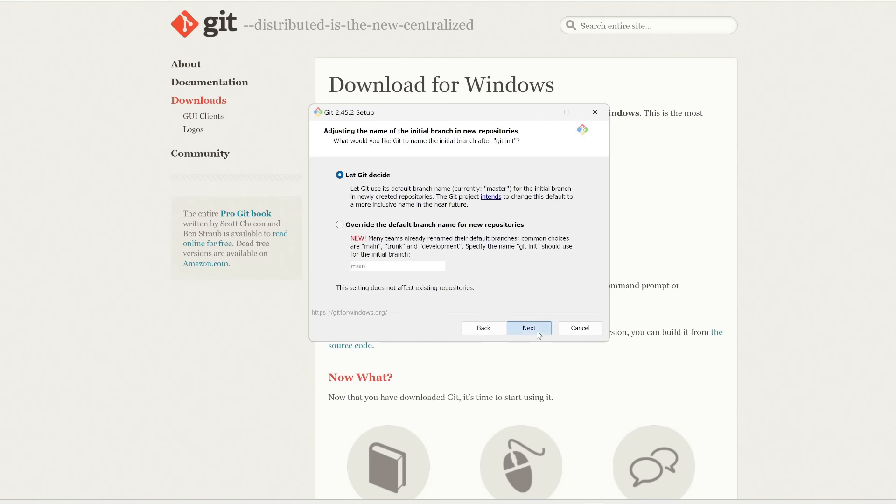
left_click(536, 330)
left_click(531, 329)
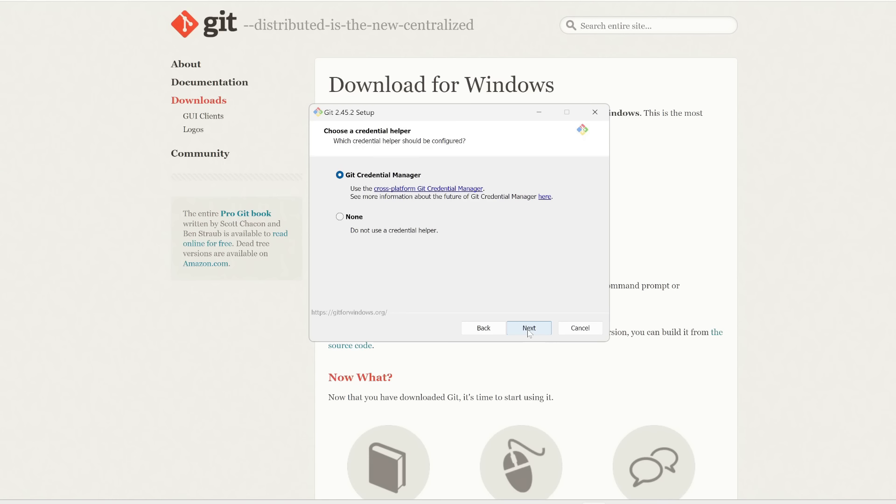
left_click(529, 328)
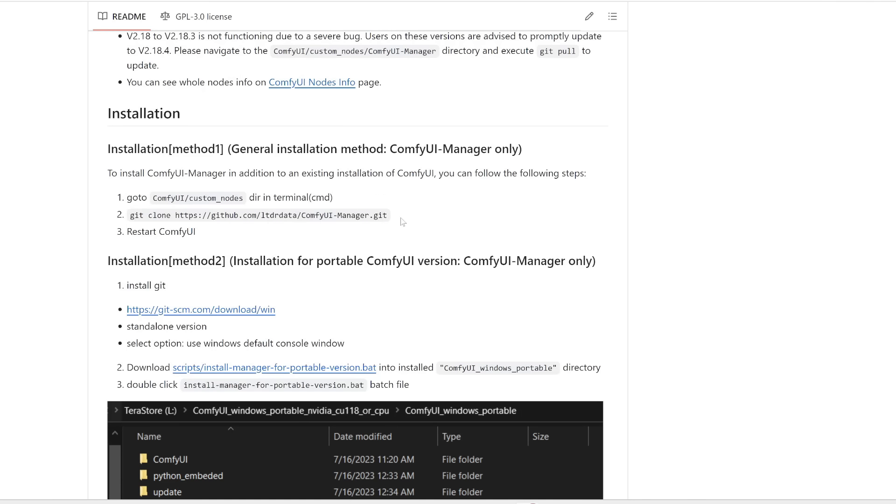
left_click_drag(391, 215, 117, 220)
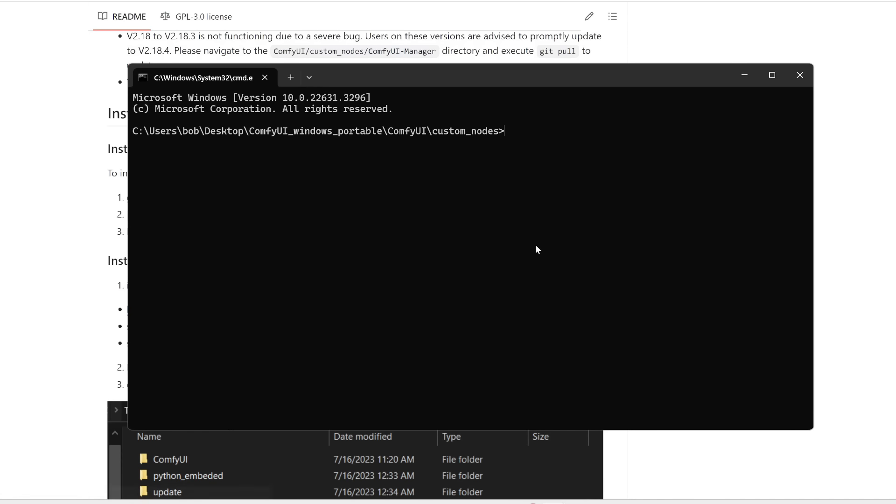
type("git clone https://github.com/ltdrdata/ComfyUI-Manager.git")
key("Return")
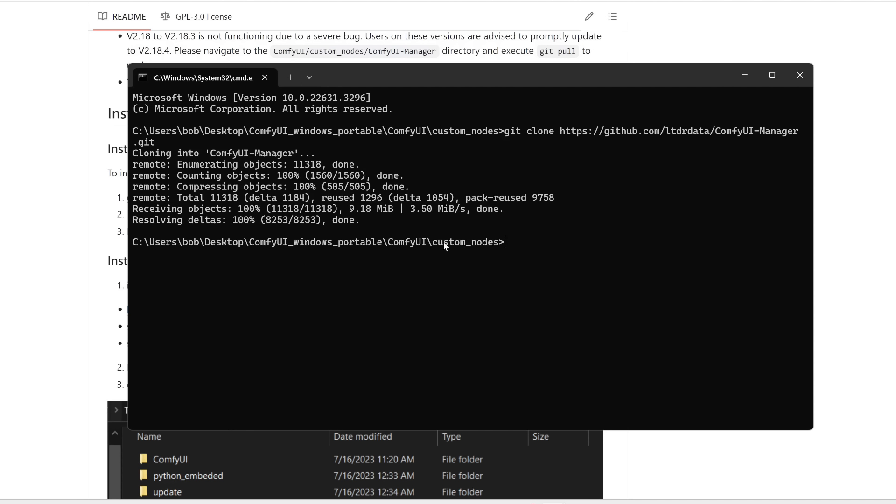
- Switch to File Explorer, launch ComfyUI with run_nvidia_gpu.bat from ComfyUI_windows_portable, and open the ComfyUI Manager menu
left_click(501, 502)
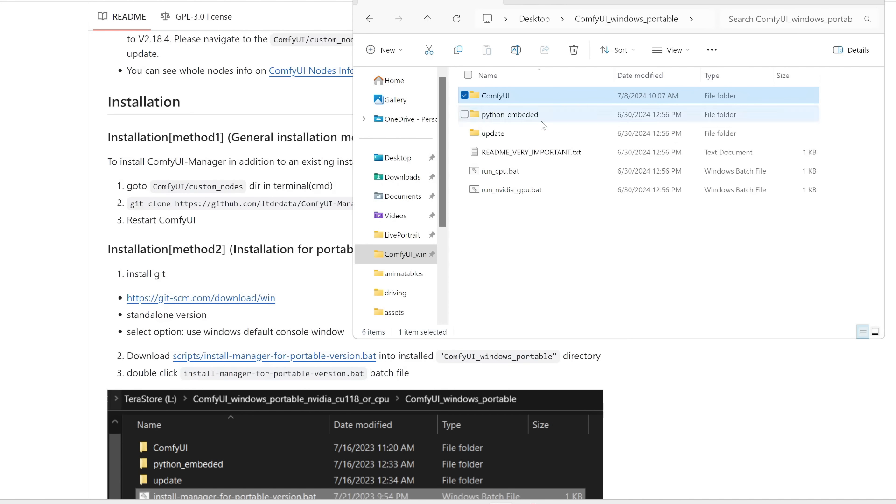
double_click(496, 190)
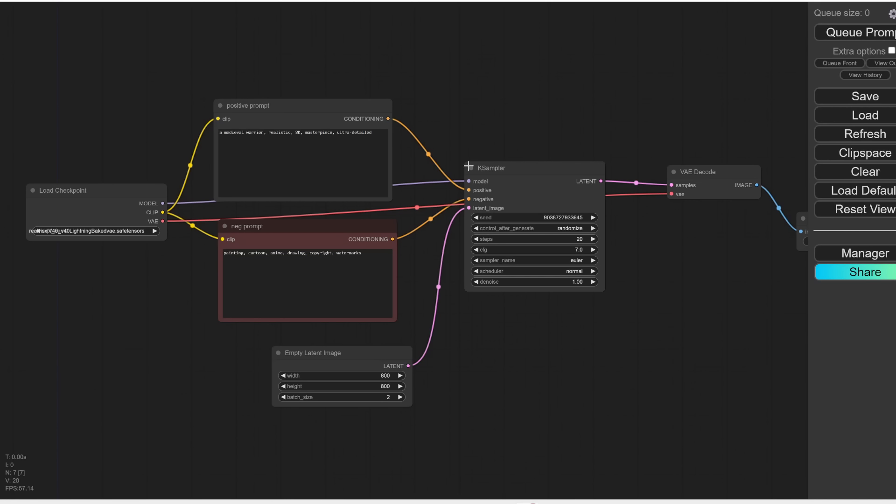
left_click(842, 252)
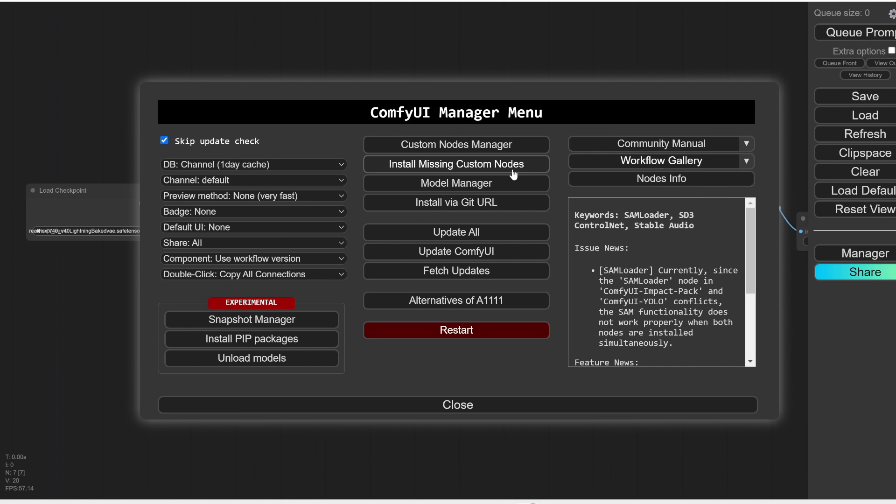
- Search the Model Manager for "upscale" and install the RealESRGAN x4 and 4x-UltraSharp models together
left_click(475, 185)
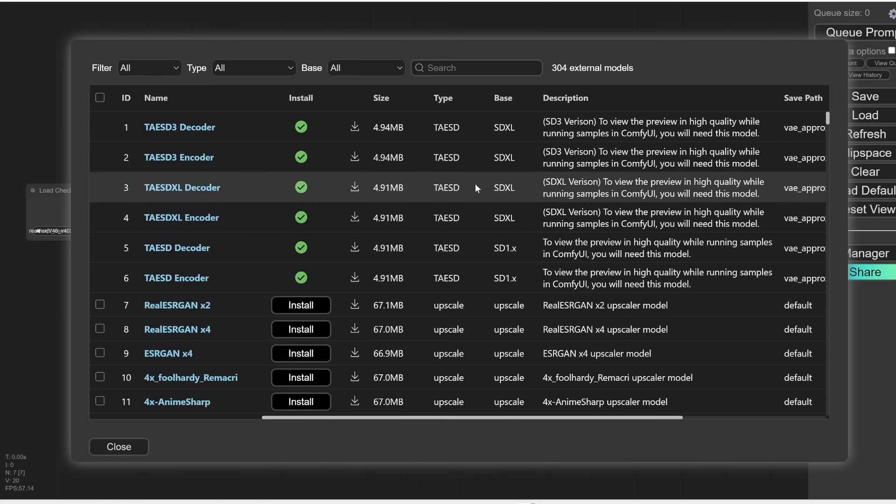
left_click(474, 68)
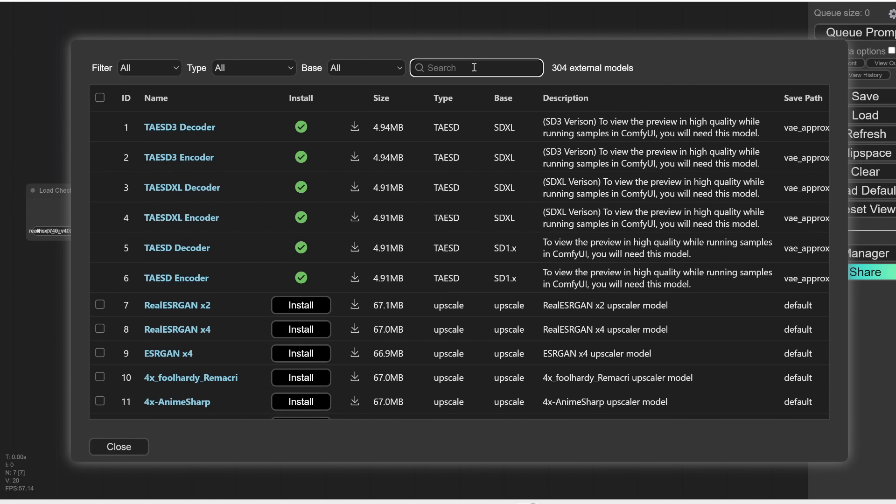
type("upscale")
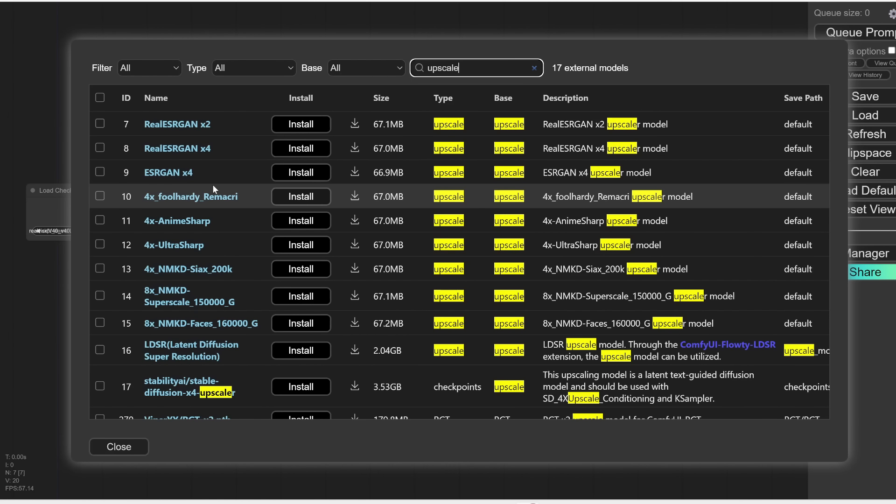
left_click(103, 152)
left_click(102, 149)
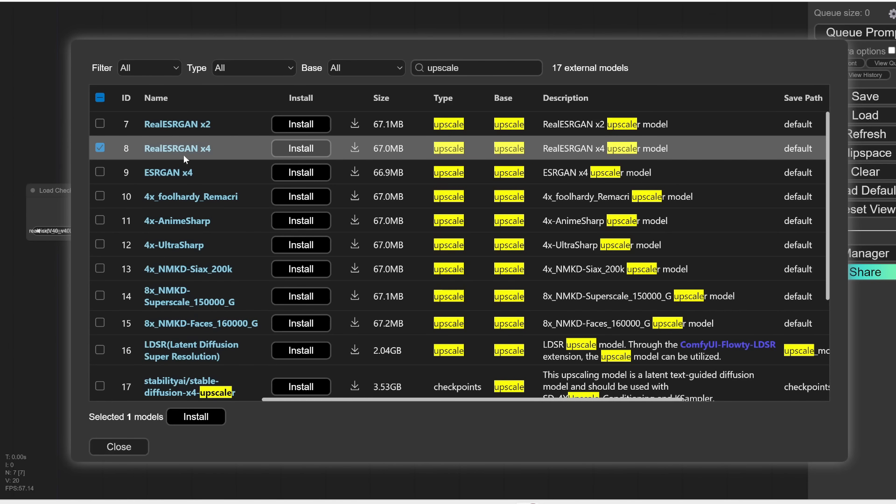
left_click(101, 245)
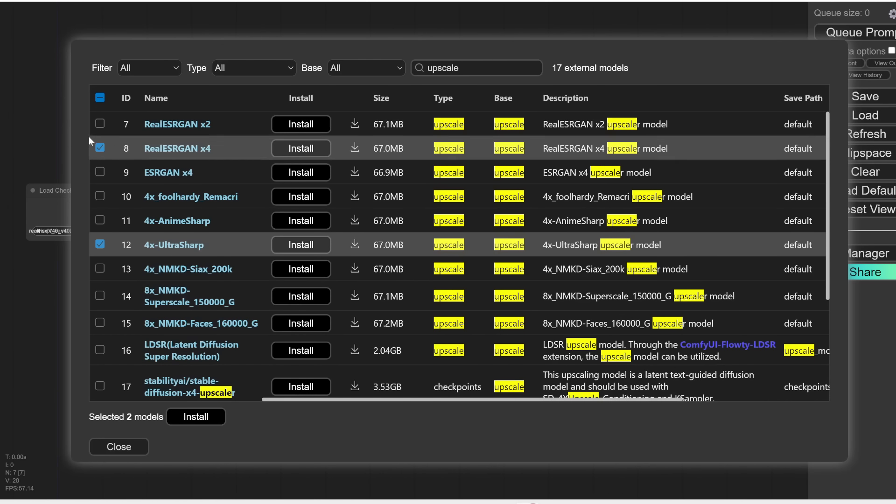
left_click(194, 421)
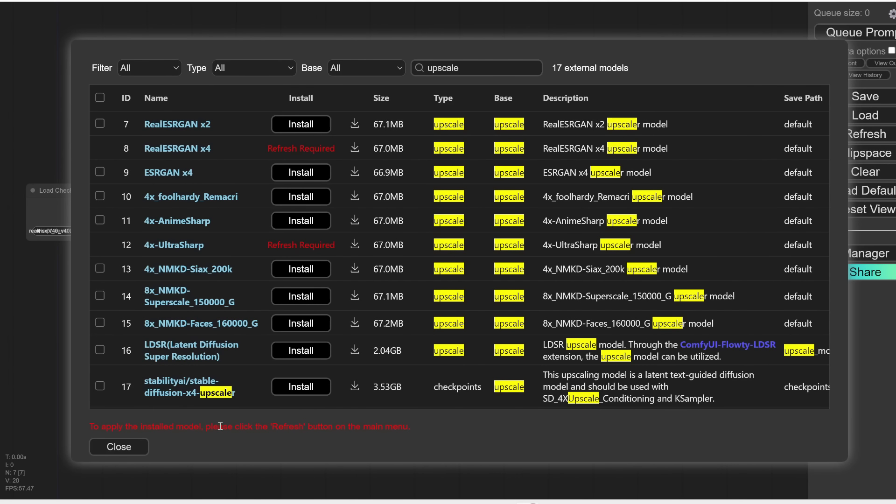
- Close the model list and the manager menu, and refresh ComfyUI to apply the installed models
left_click_drag(262, 426, 423, 419)
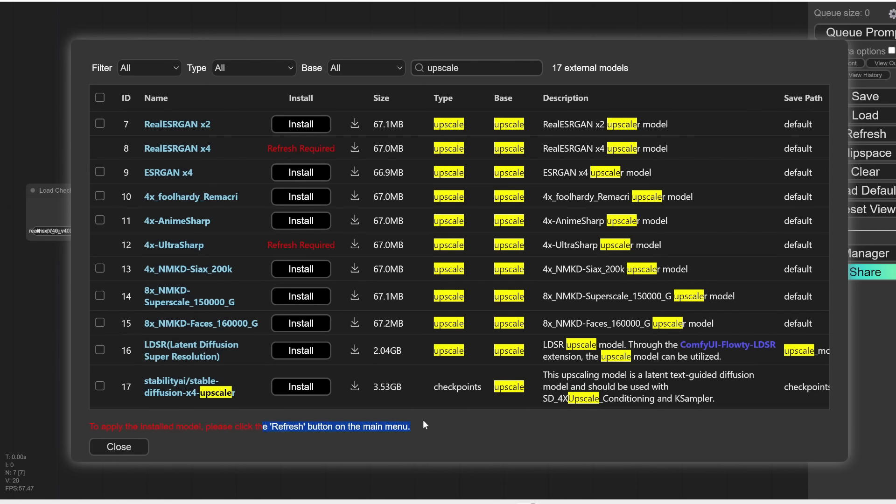
left_click(129, 446)
left_click(443, 406)
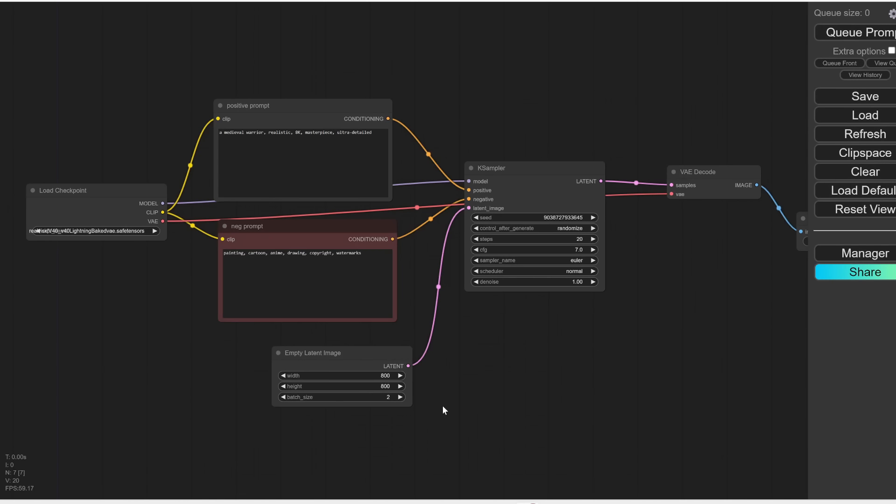
left_click(864, 135)
- Set the Empty Latent Image node's width and height to 512
left_click_drag(627, 418, 596, 402)
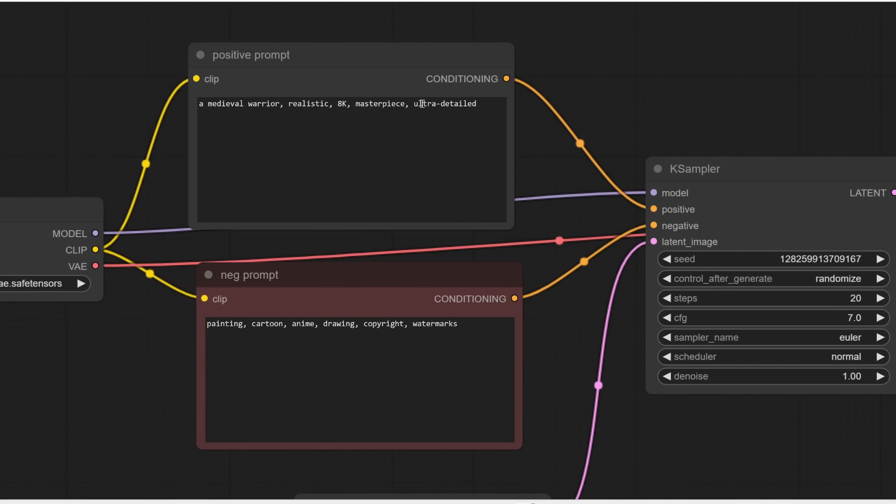
scroll(511, 140, "down", 4)
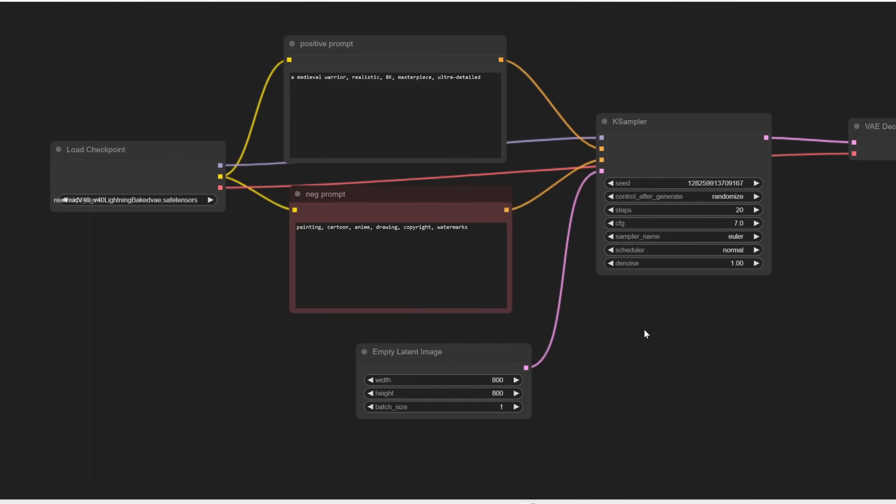
left_click_drag(644, 329, 548, 346)
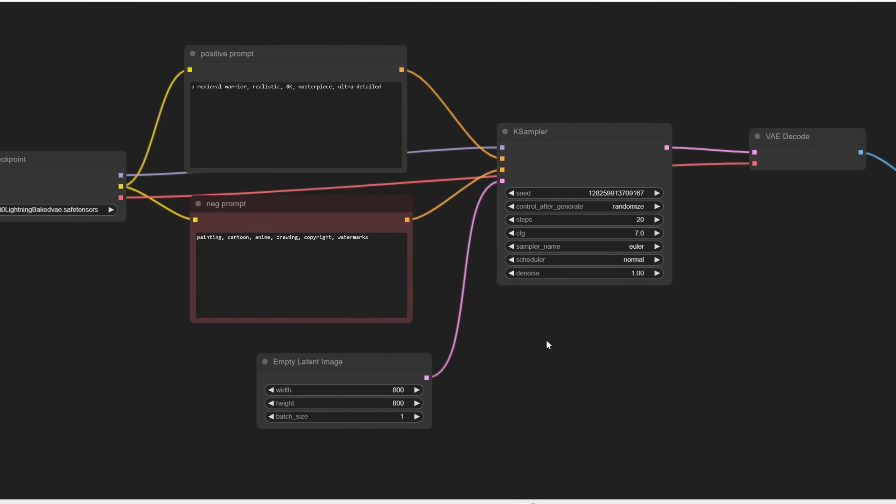
left_click(394, 391)
type("512")
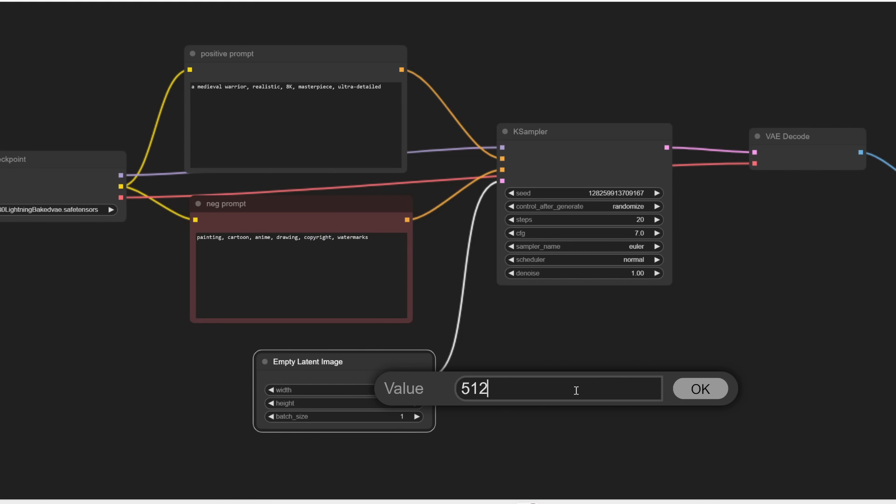
left_click(676, 393)
left_click(407, 402)
type("512")
left_click(717, 406)
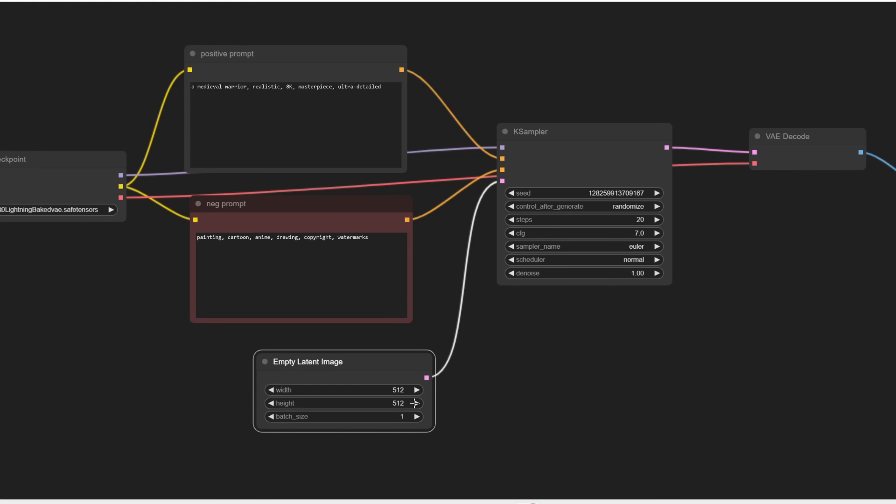
- Delete the Preview Image node connected to the VAE Decode output
left_click_drag(506, 377, 410, 347)
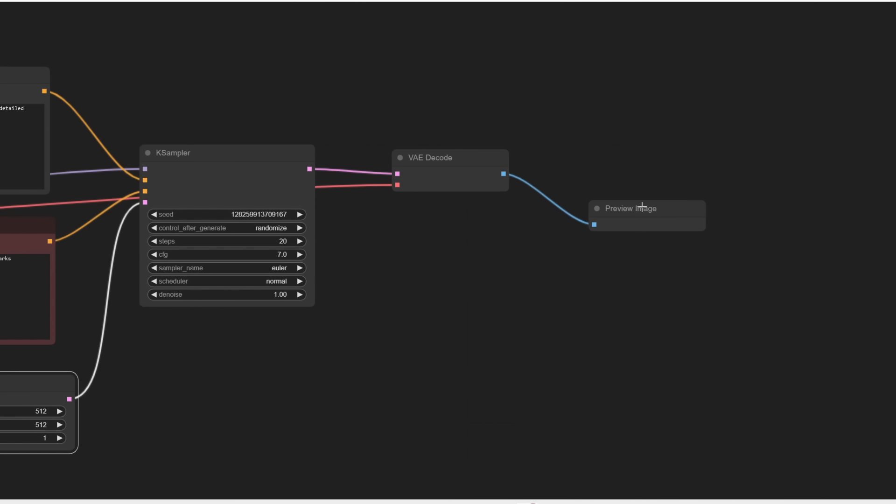
left_click(642, 207)
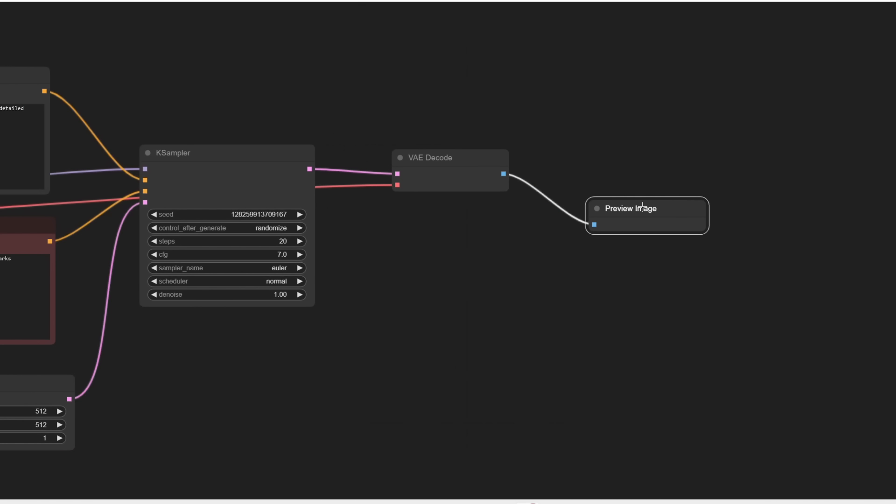
key("Delete")
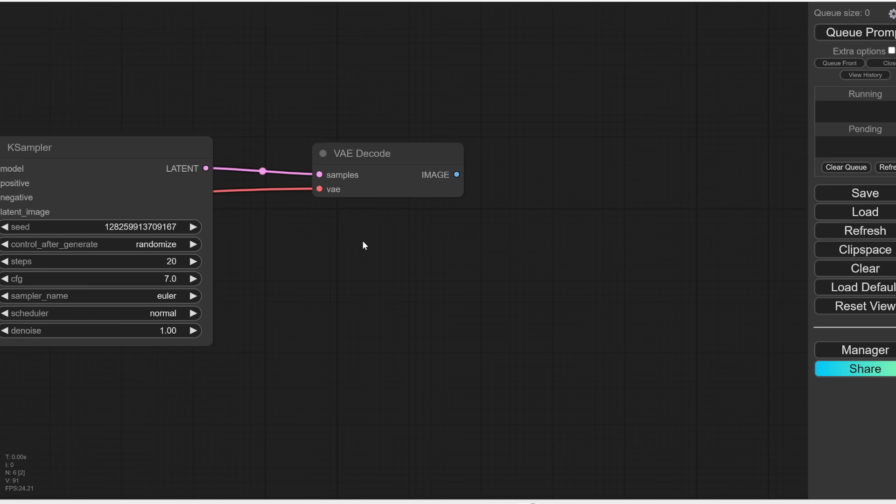
- Search for "ups" from the VAE Decode IMAGE output and add a connected Upscale Image By node
left_click_drag(362, 191, 310, 191)
left_click_drag(403, 170, 486, 158)
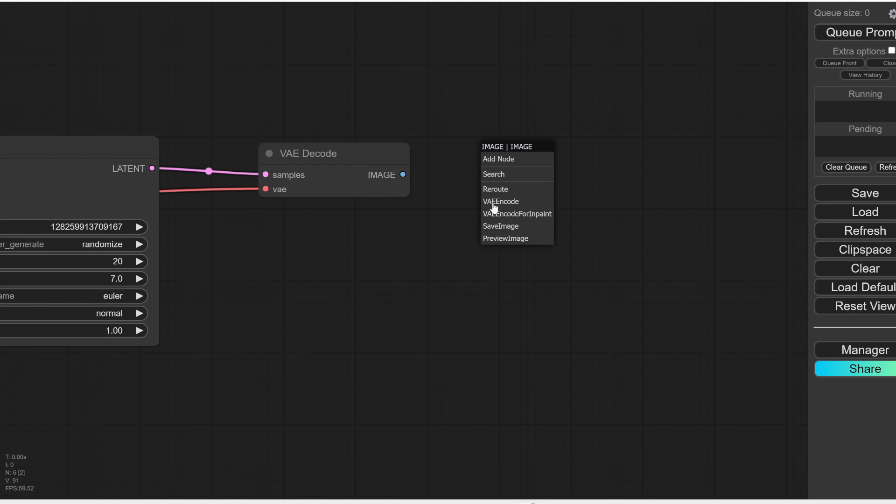
left_click(500, 179)
type("ups")
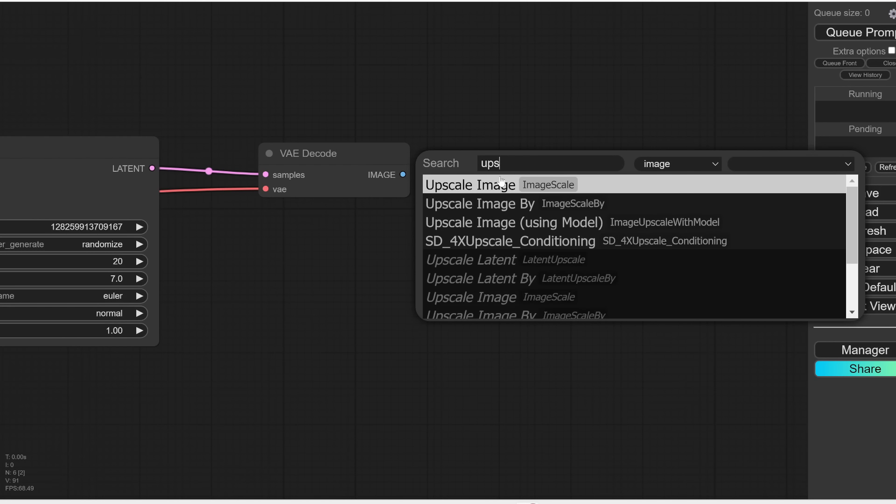
key("Down")
key("Down")
key("Up")
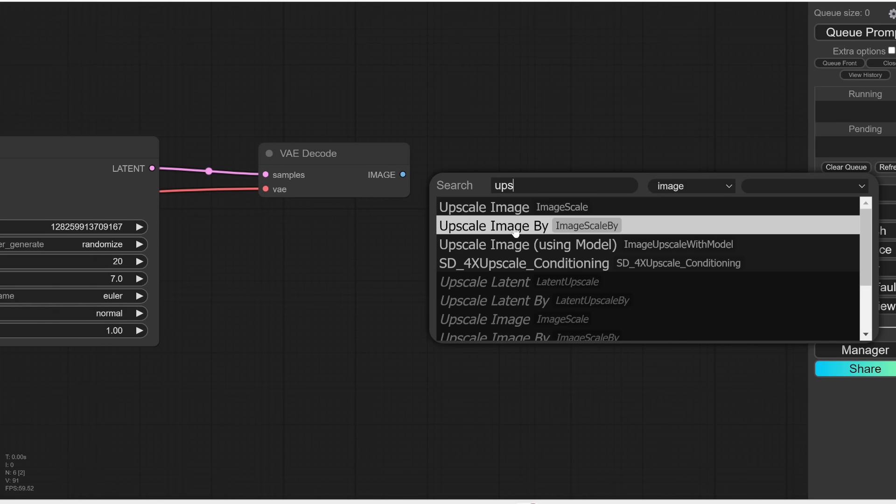
key("Up")
key("Down")
key("Down")
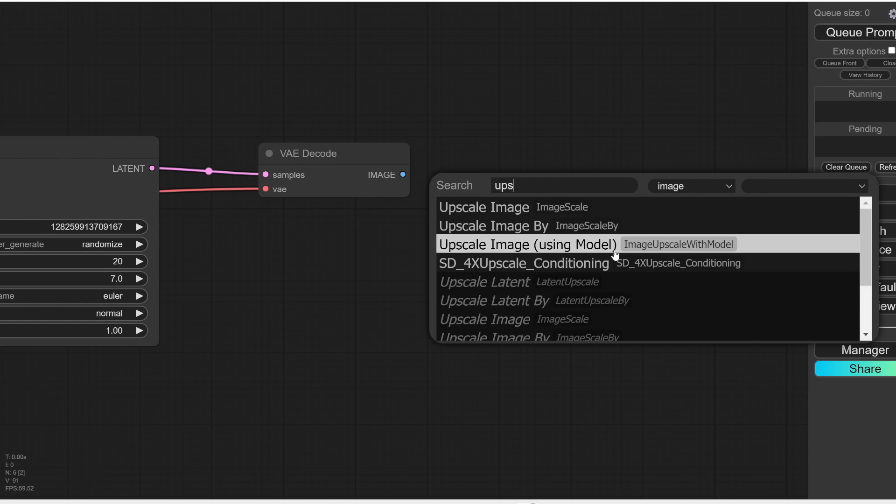
key("Up")
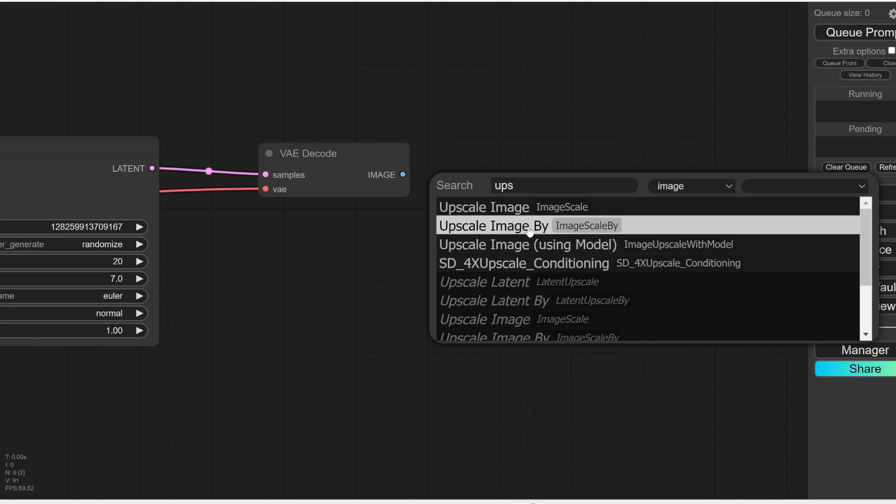
left_click(489, 227)
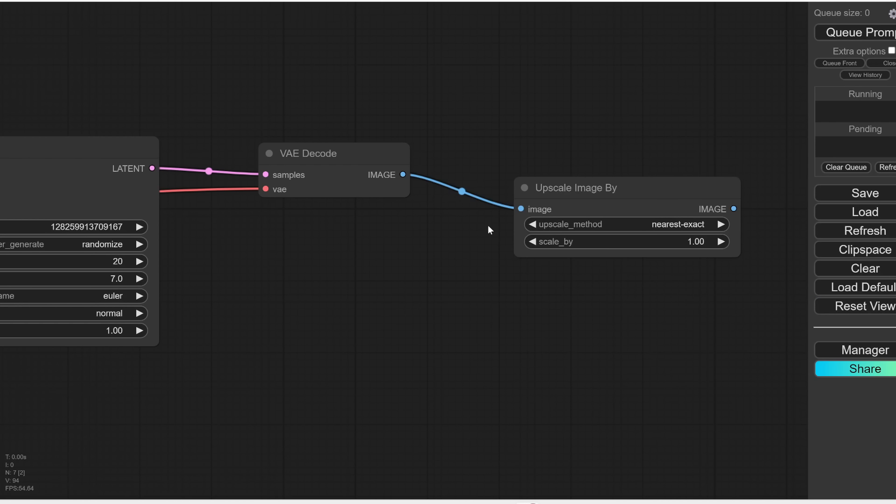
- Move the Upscale Image By node closer to VAE Decode and set its scale_by to 2
left_click_drag(424, 270, 489, 219)
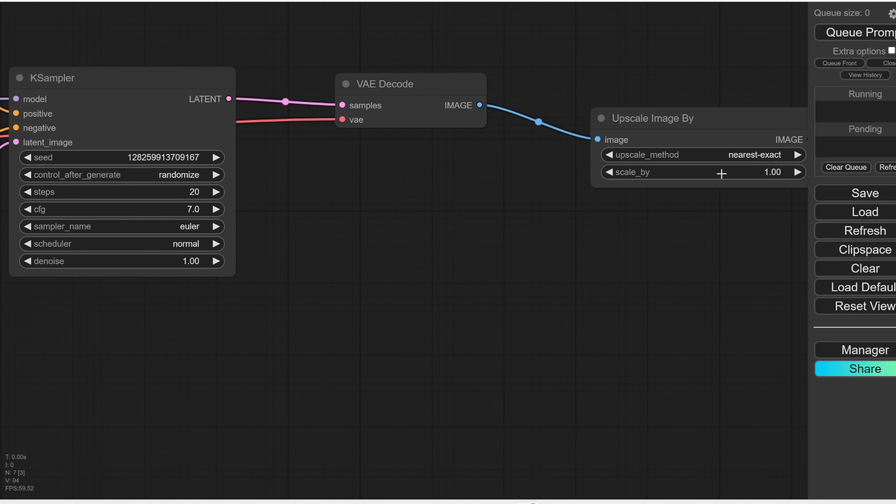
left_click_drag(700, 120, 663, 107)
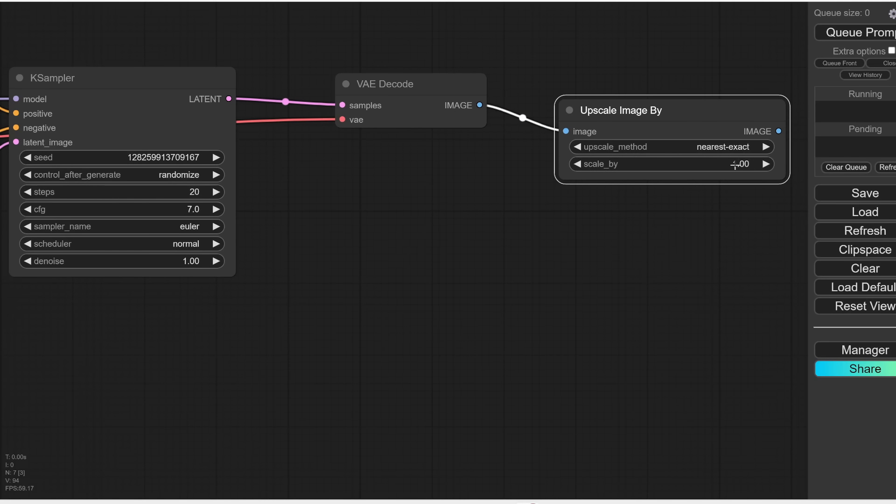
left_click(756, 164)
type("2")
key("Return")
- Add a Preview Image node connected to the IMAGE output of the Upscale Image By node
scroll(589, 216, "down", 3)
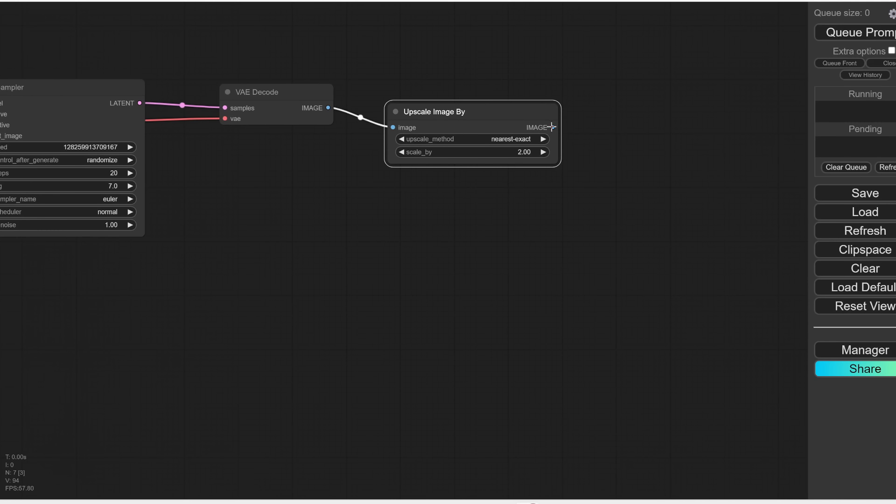
left_click_drag(552, 127, 671, 197)
left_click(655, 247)
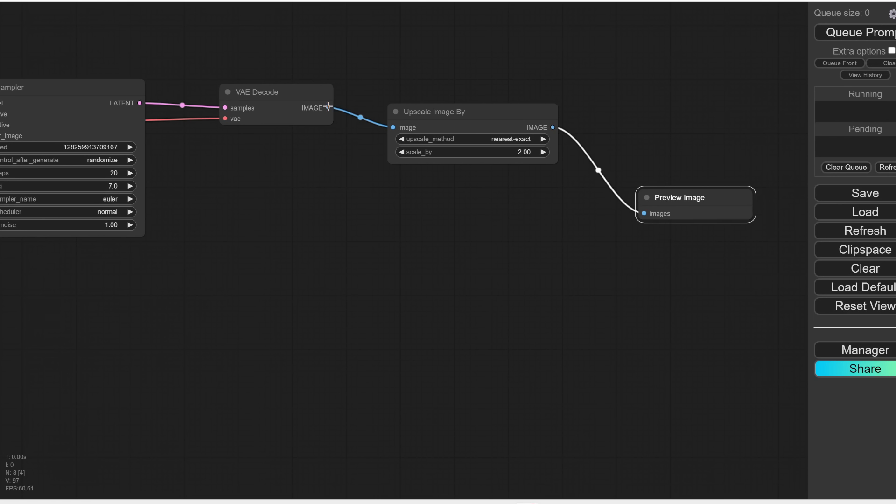
- Add a Preview Image node connected to the VAE Decode IMAGE output and queue the prompt
left_click_drag(328, 107, 399, 206)
left_click(362, 264)
scroll(385, 241, "down", 7)
scroll(387, 252, "up", 4)
left_click_drag(395, 255, 592, 282)
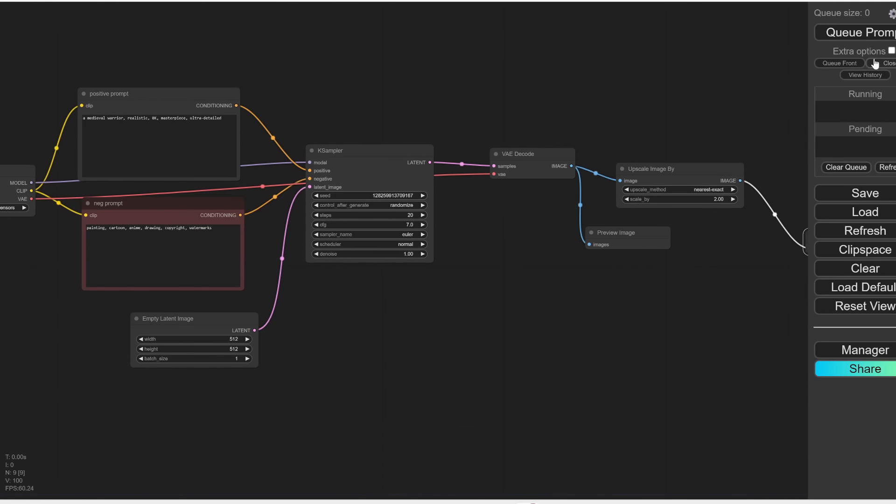
left_click(849, 37)
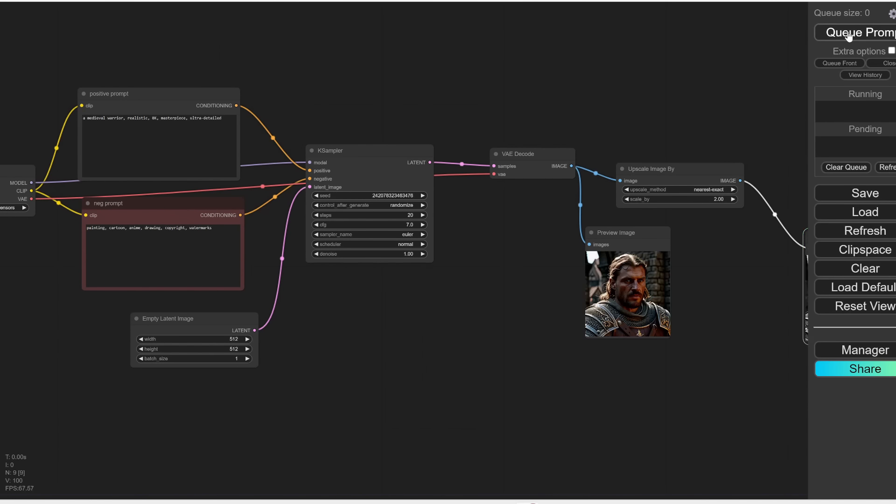
- Enlarge the original and the upscaled Preview Image nodes and place them side by side to compare the results
scroll(402, 254, "up", 7)
left_click_drag(675, 284, 530, 243)
left_click_drag(515, 339, 729, 465)
left_click_drag(739, 406, 528, 372)
left_click_drag(493, 405, 545, 461)
left_click_drag(587, 393, 528, 359)
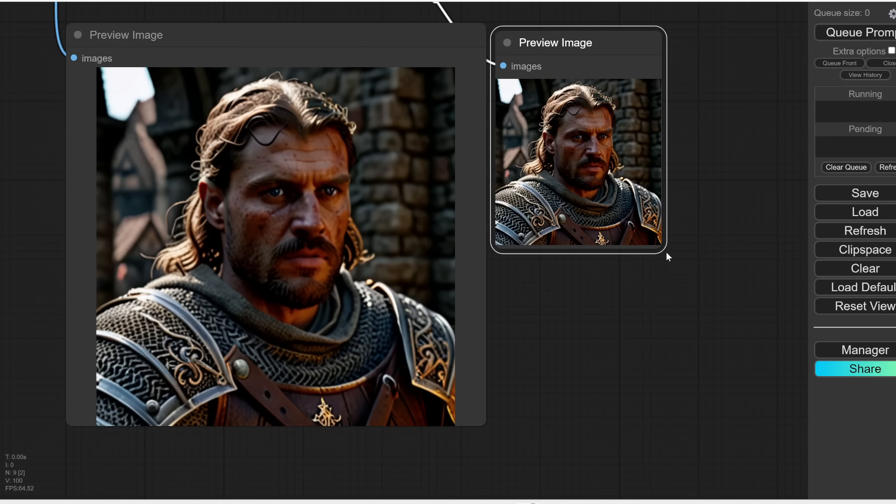
left_click_drag(663, 249, 888, 477)
left_click_drag(493, 461, 394, 432)
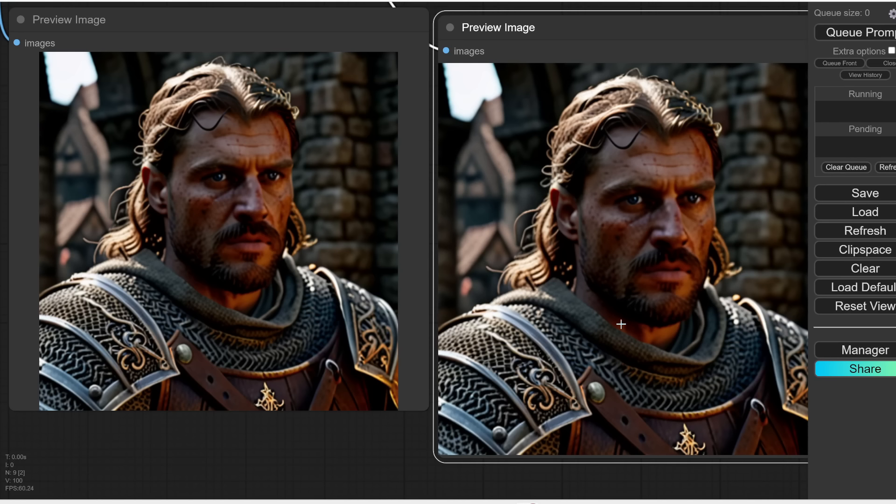
- Delete the Upscale Image By node and the Preview Image node attached to it
scroll(382, 411, "down", 5)
left_click_drag(476, 102, 614, 103)
left_click_drag(362, 79, 416, 76)
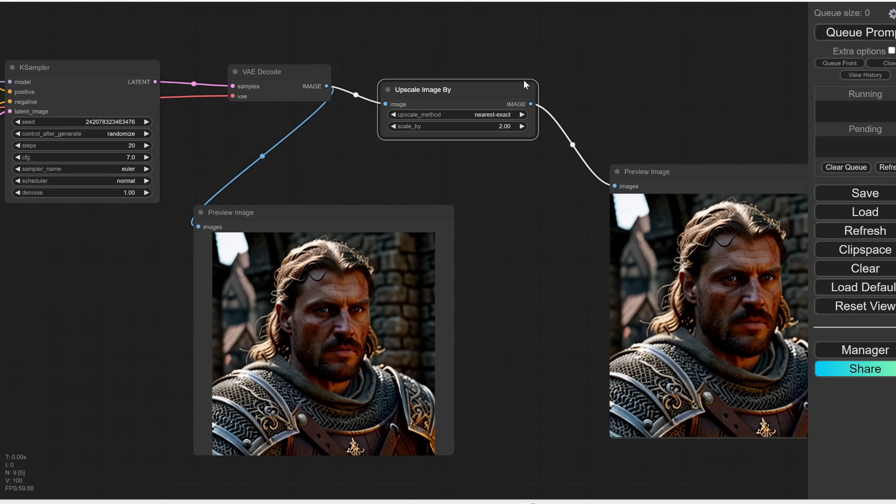
key("Delete")
left_click(644, 172)
key("Delete")
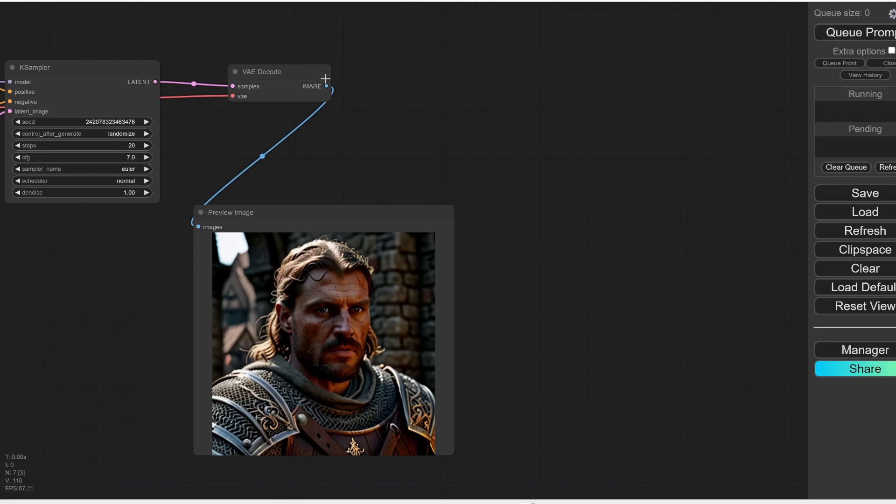
- Search for "ups" from the VAE Decode IMAGE output and add a connected Upscale Image (using Model) node with free space around it
left_click_drag(327, 86, 450, 86)
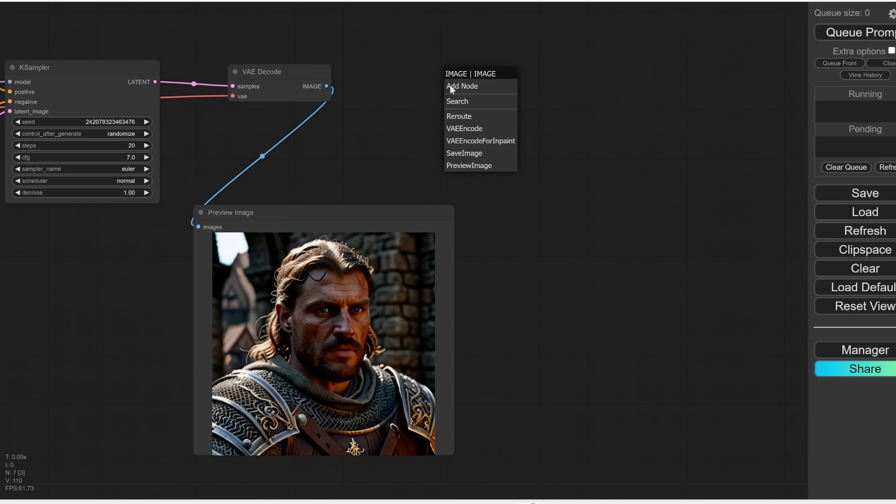
left_click(458, 104)
type("ups")
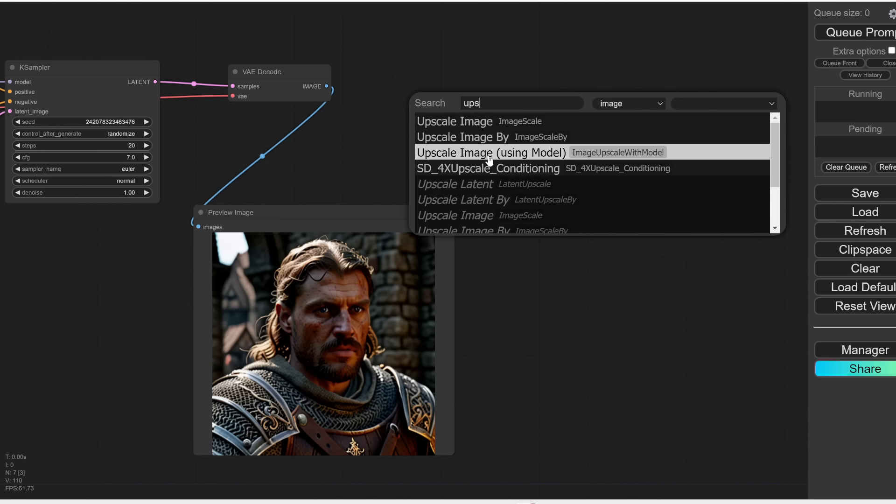
left_click(488, 159)
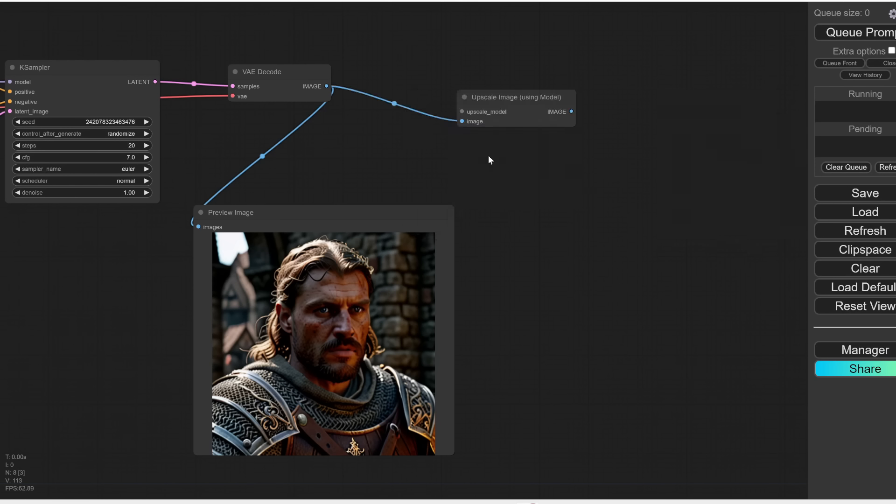
left_click_drag(488, 155, 460, 277)
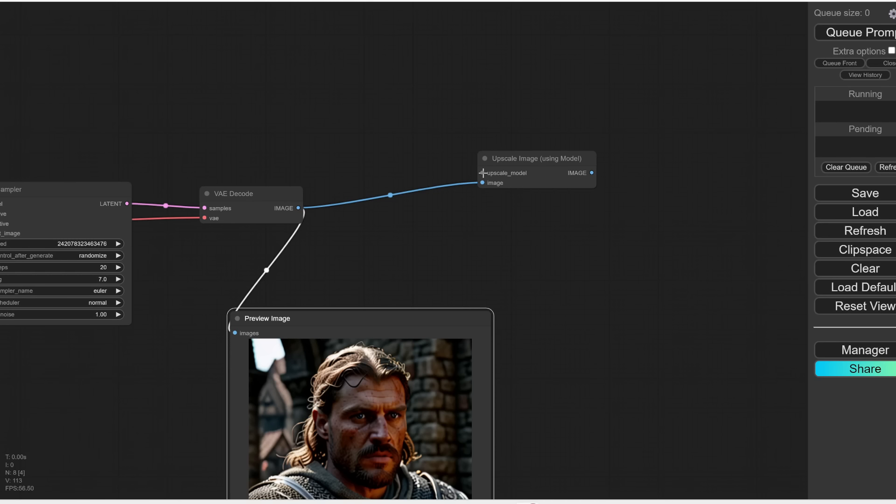
scroll(483, 172, "up", 3)
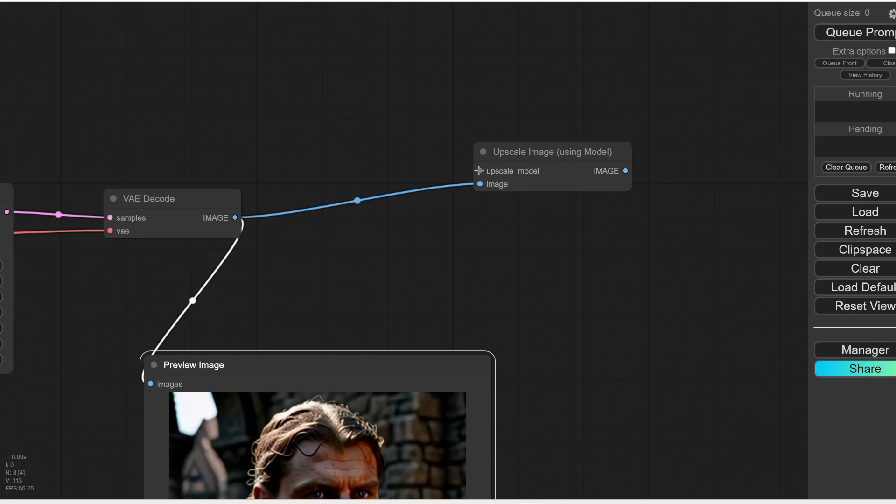
- Add an UpscaleModelLoader node connected to the upscale_model input and place it above the link from VAE Decode
left_click_drag(478, 171, 410, 125)
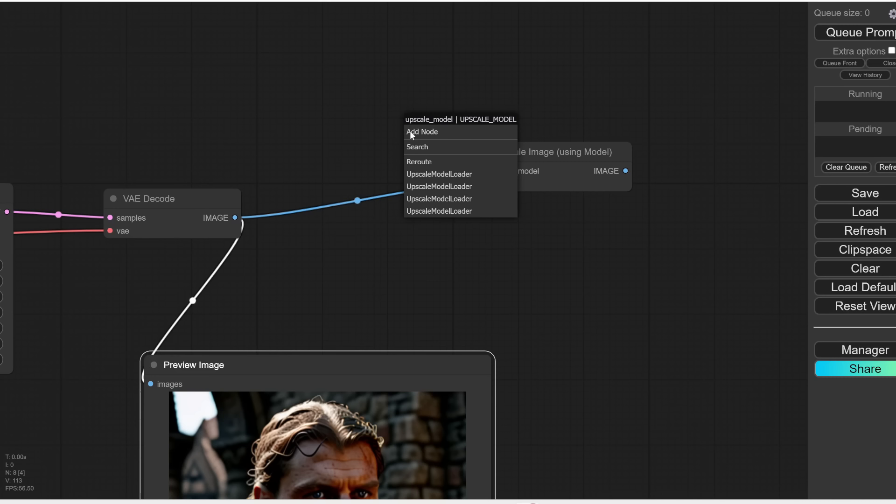
left_click(429, 177)
left_click_drag(553, 169, 329, 142)
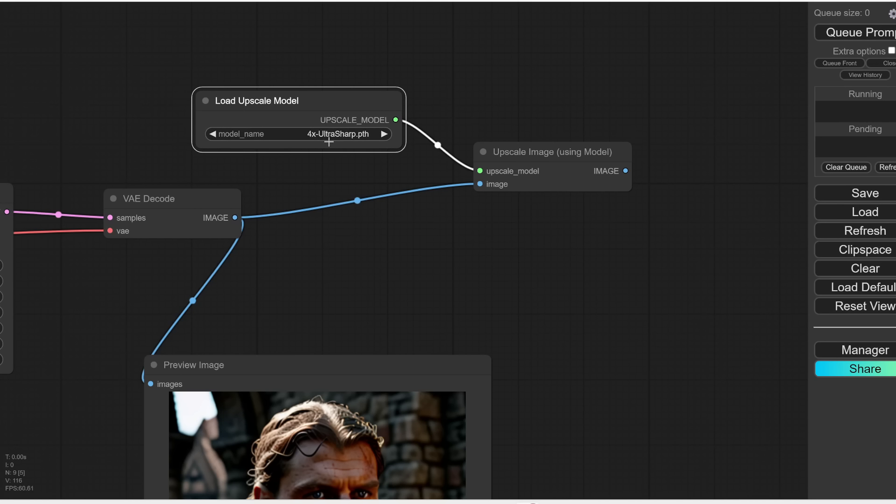
- Check the upscale models selectable in Load Upscale Model and open the Model Manager for further downloads
left_click(337, 134)
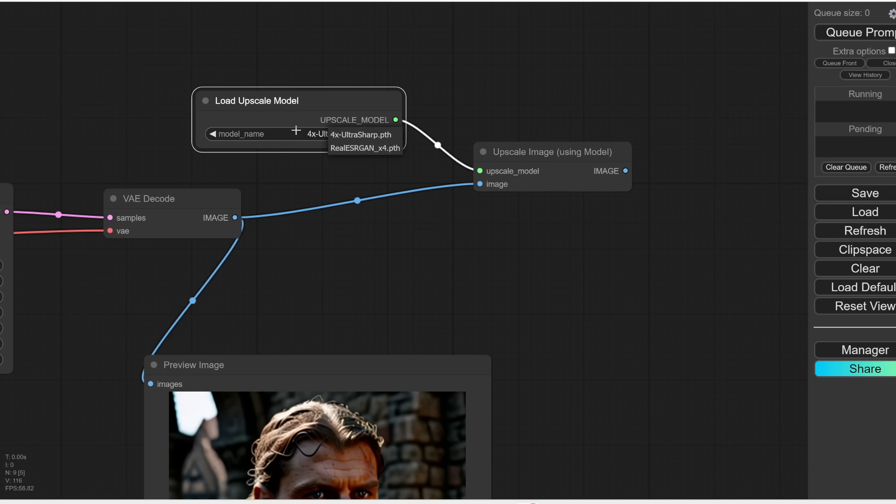
left_click(312, 121)
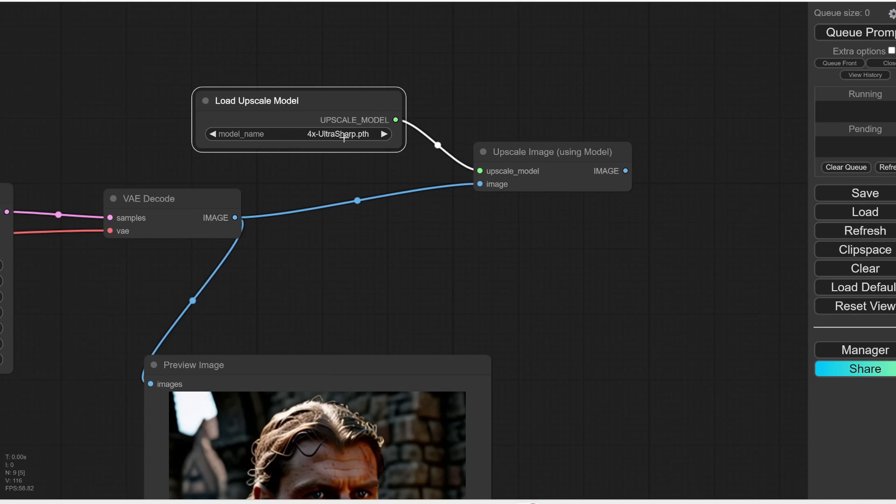
left_click(337, 136)
left_click(836, 351)
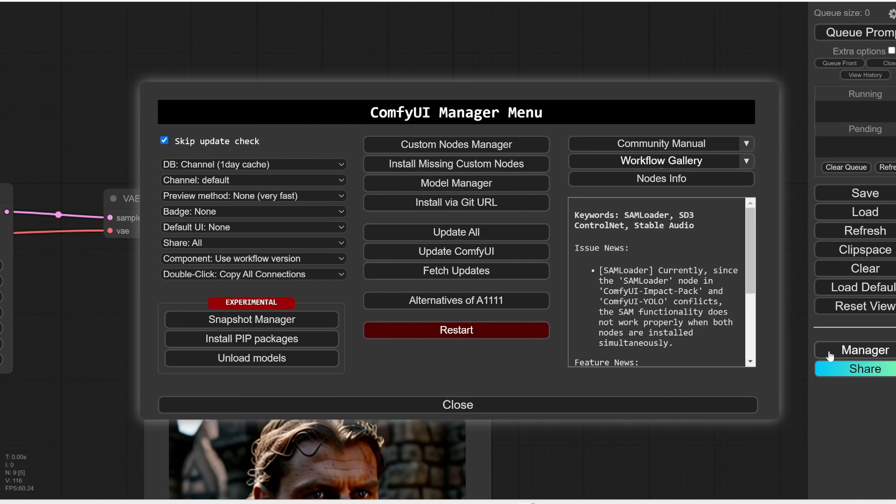
left_click(440, 187)
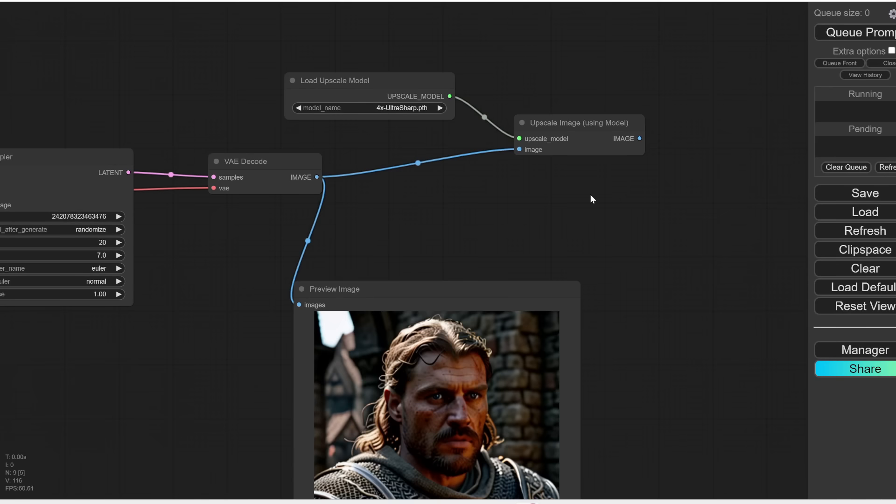
- Add a Preview Image node connected to the IMAGE output of Upscale Image (using Model)
left_click_drag(589, 194, 550, 182)
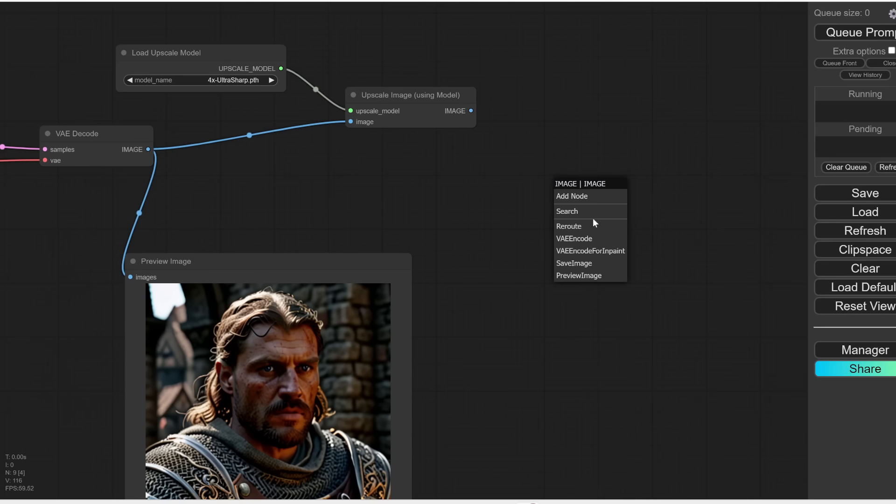
left_click(580, 276)
left_click_drag(574, 189, 506, 222)
scroll(567, 140, "down", 2)
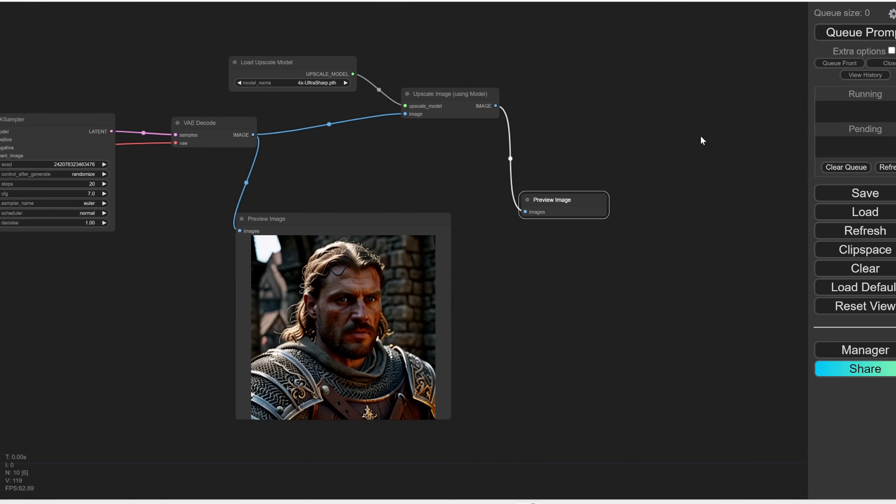
- Queue the prompt and move the upscaled Preview Image node next to the original preview
left_click(859, 33)
left_click_drag(352, 183, 433, 177)
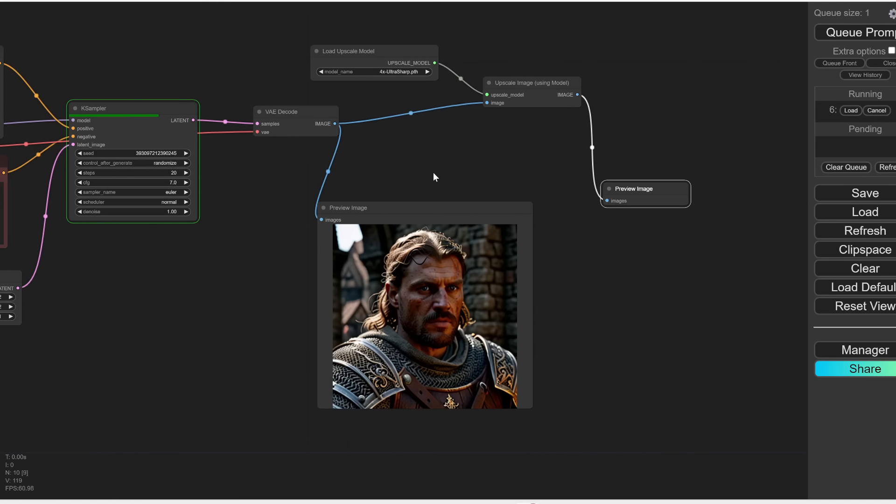
left_click_drag(625, 189, 571, 203)
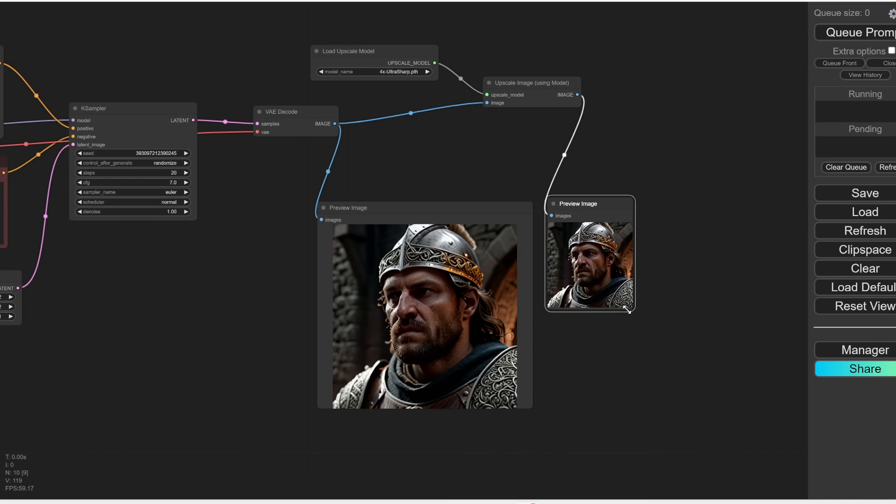
- Enlarge the upscaled Preview Image node to about the original preview's size and move it closer for comparison
scroll(566, 332, "up", 8)
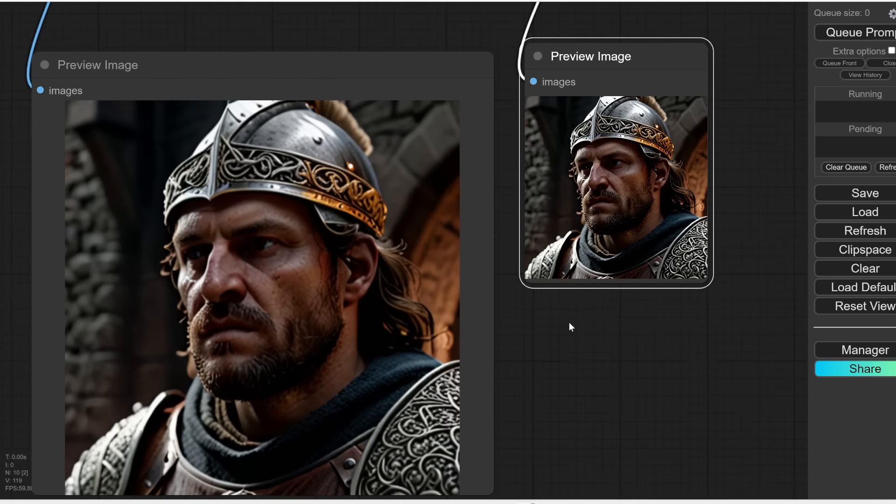
left_click_drag(570, 322, 594, 273)
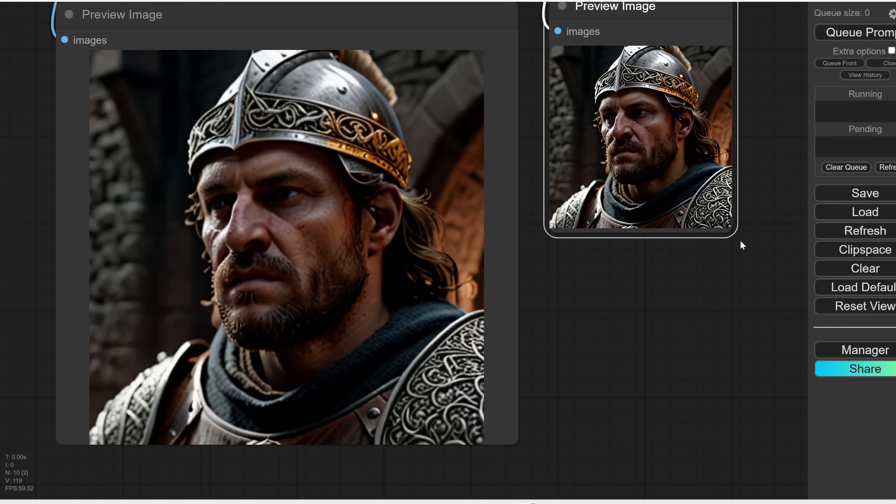
left_click_drag(733, 231, 812, 443)
scroll(626, 343, "down", 1)
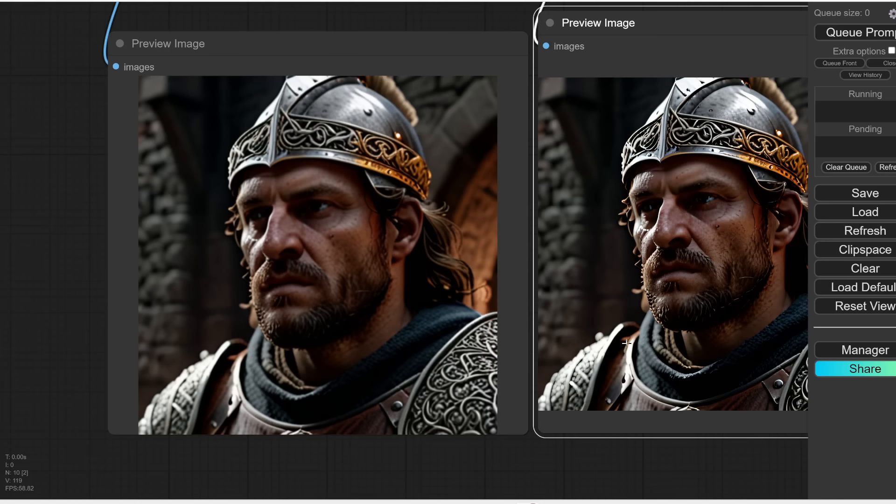
left_click_drag(601, 439, 537, 424)
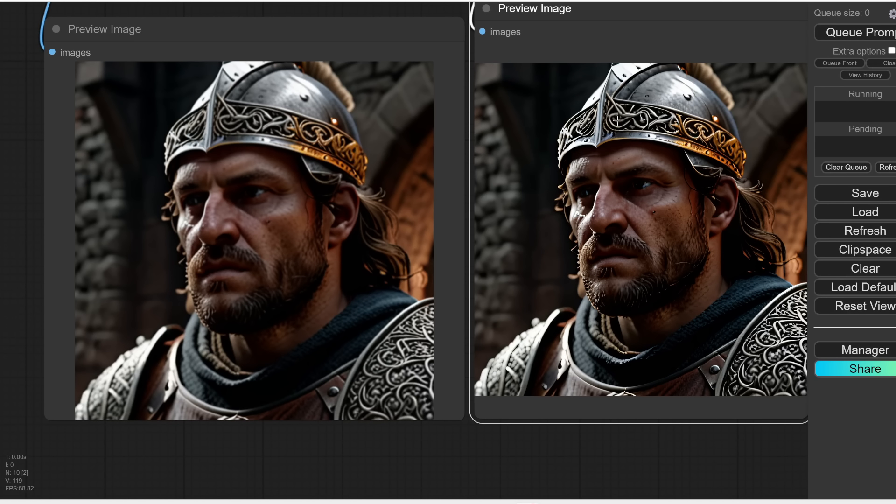
left_click_drag(587, 391, 566, 391)
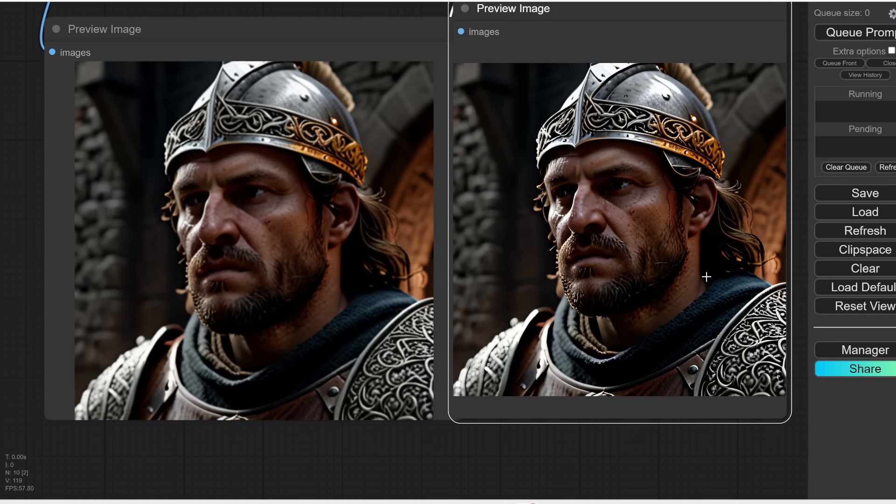
- Mute the Upscale Image (using Model) node and move Load Upscale Model away, above the upscaled preview
scroll(706, 277, "down", 1)
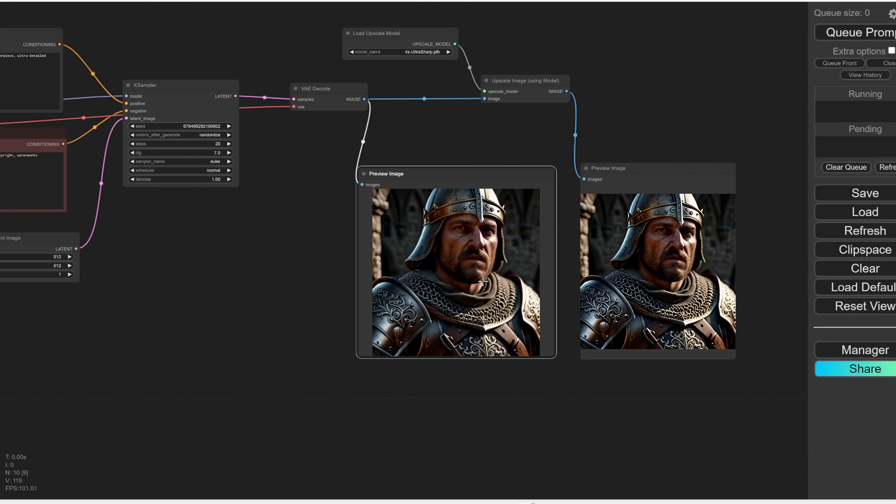
scroll(331, 258, "up", 2)
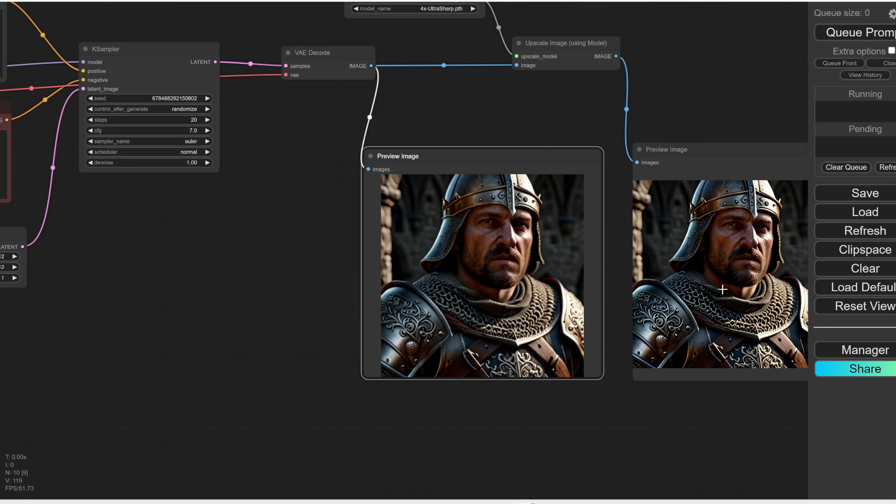
left_click_drag(686, 100, 633, 176)
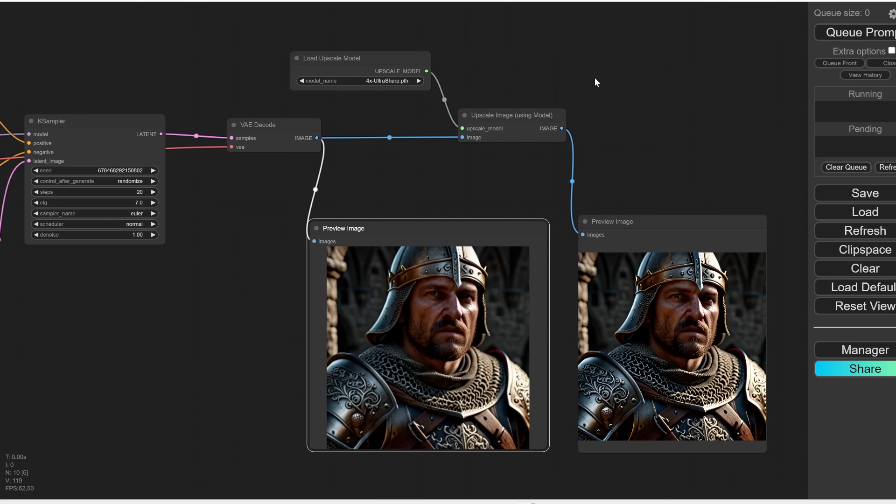
left_click(515, 125)
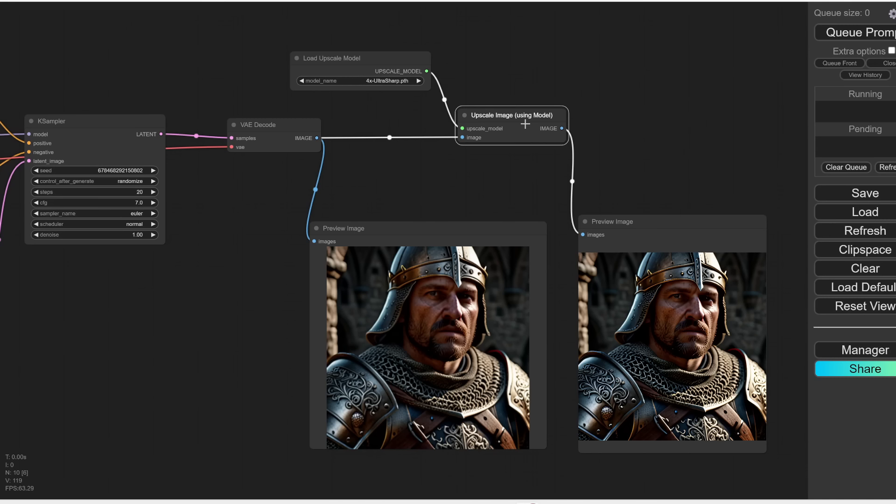
key("ctrl+m")
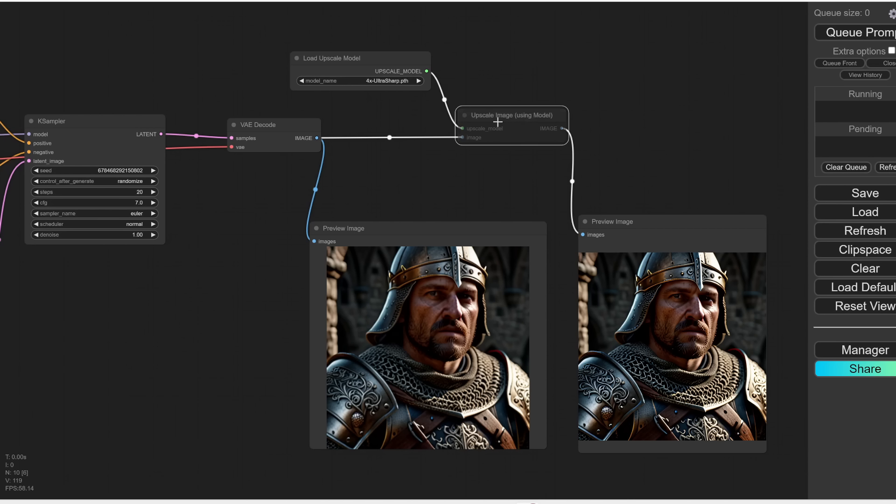
left_click_drag(412, 65, 749, 43)
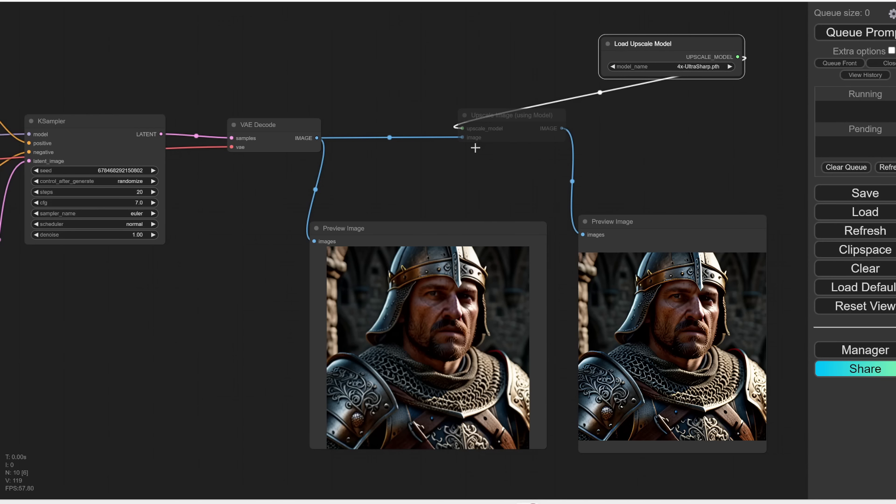
- Set the KSampler's control_after_generate to fixed and queue the prompt with the upscale node still muted
left_click_drag(475, 146, 540, 119)
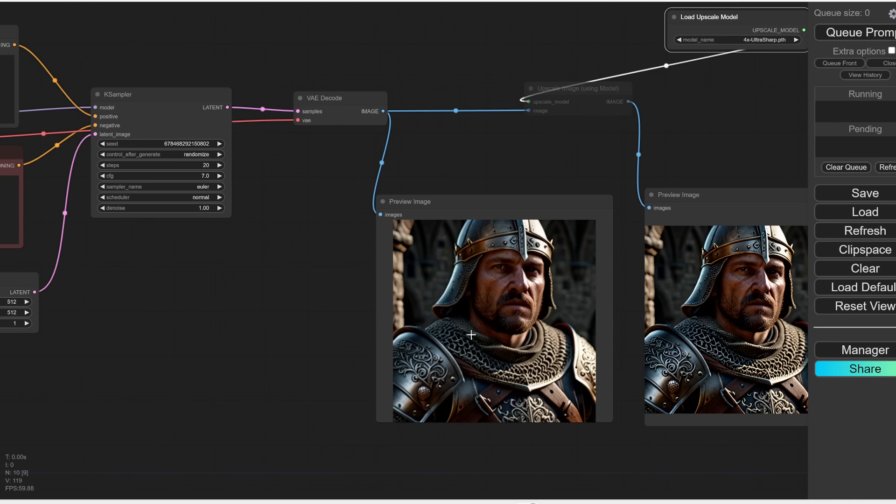
left_click_drag(189, 247, 306, 264)
scroll(305, 144, "up", 3)
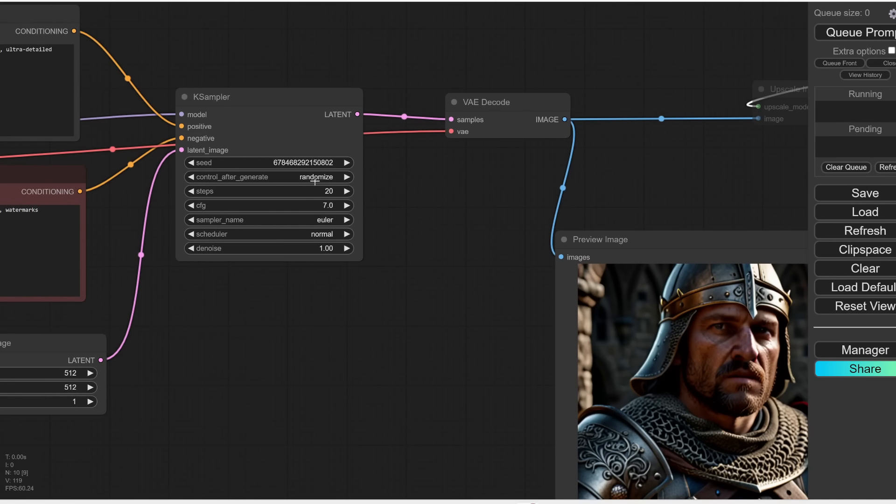
left_click(317, 178)
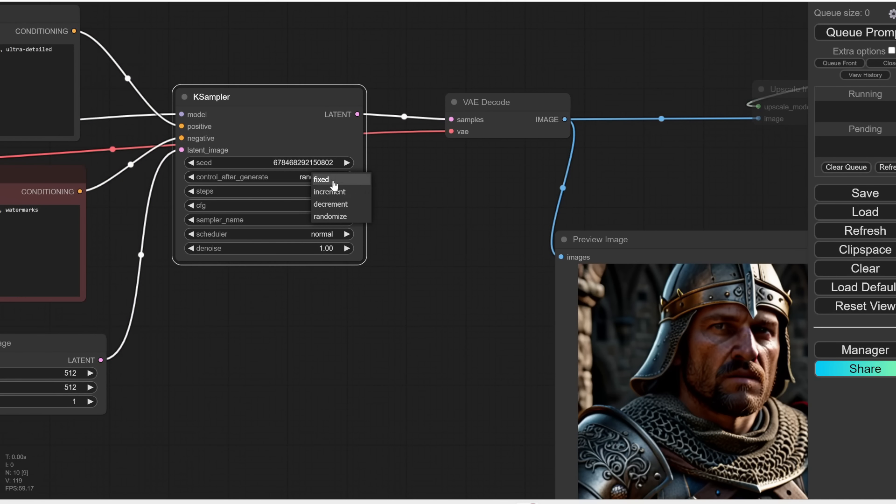
left_click(333, 181)
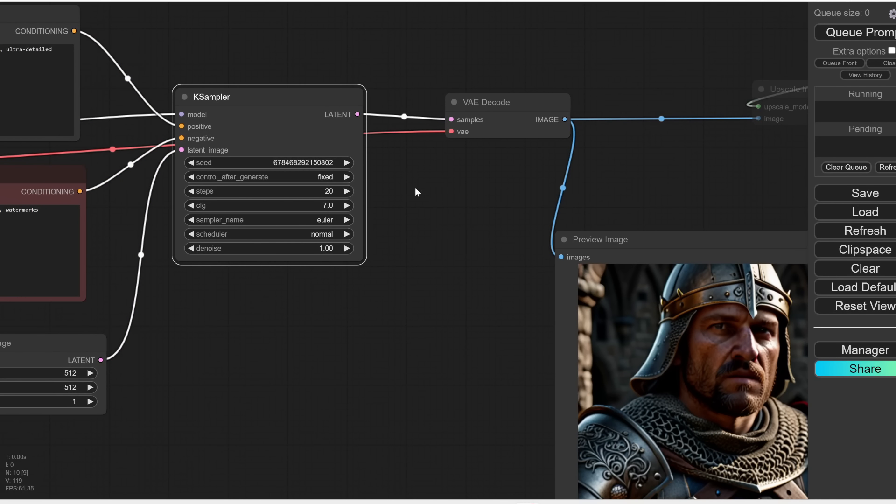
scroll(417, 191, "down", 6)
left_click(856, 40)
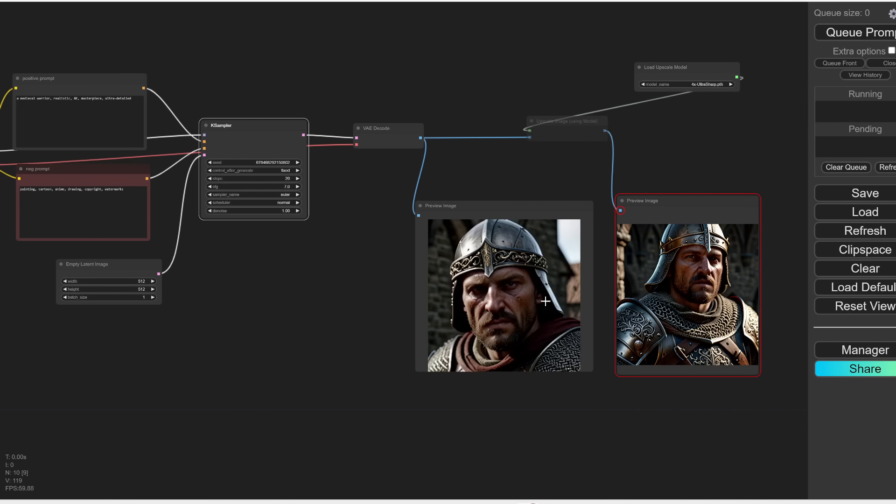
- Unmute the Upscale Image (using Model) node, move it slightly down, and queue the prompt to compare both previews
scroll(489, 323, "up", 1)
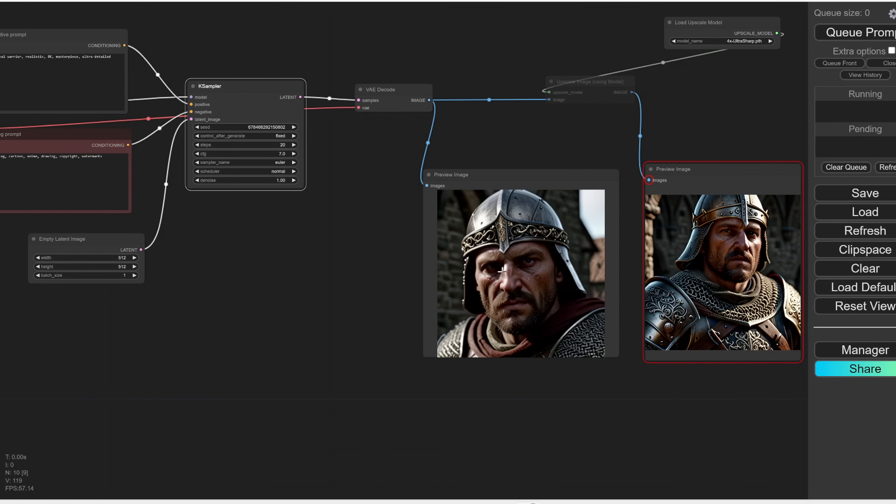
left_click_drag(595, 129, 467, 122)
left_click(472, 85)
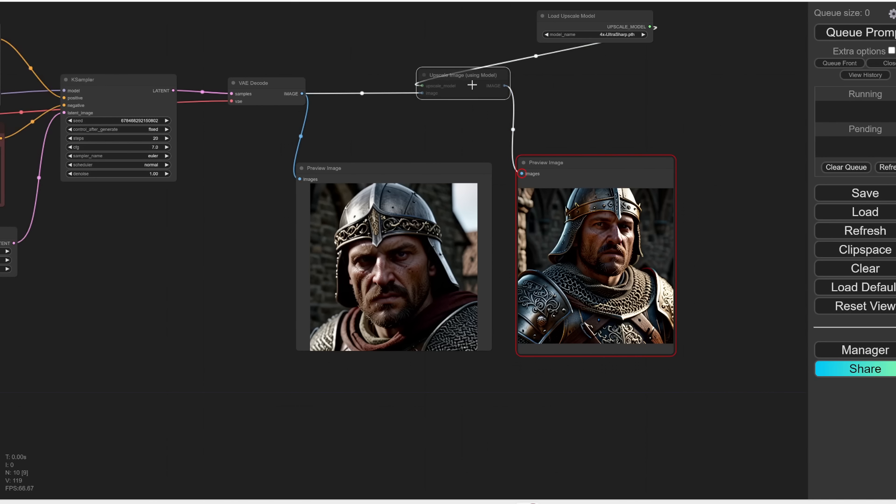
left_click_drag(470, 73, 466, 94)
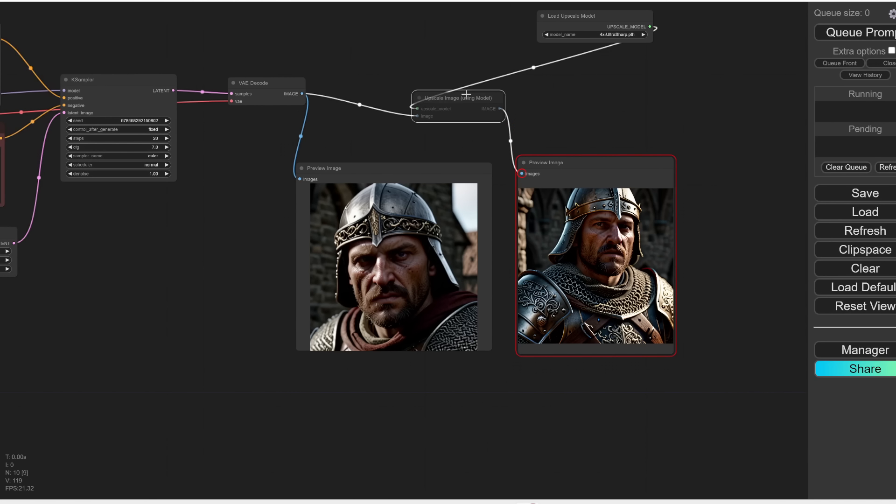
key("ctrl+m")
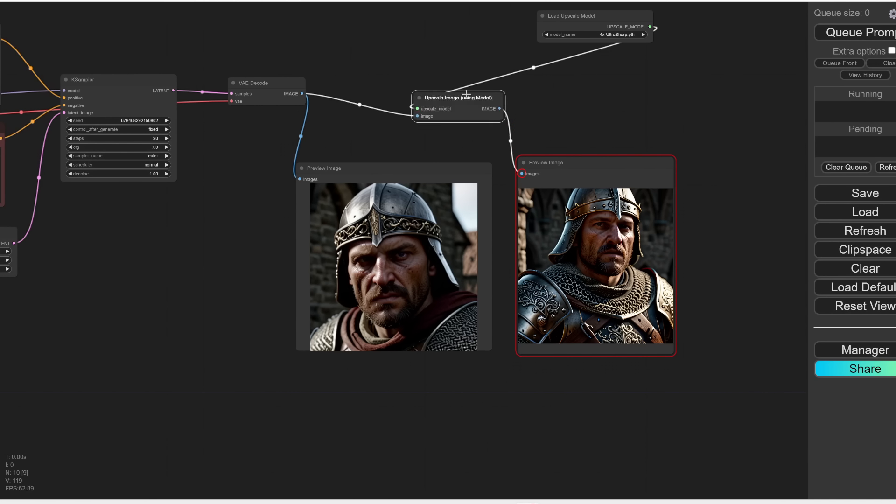
left_click(868, 33)
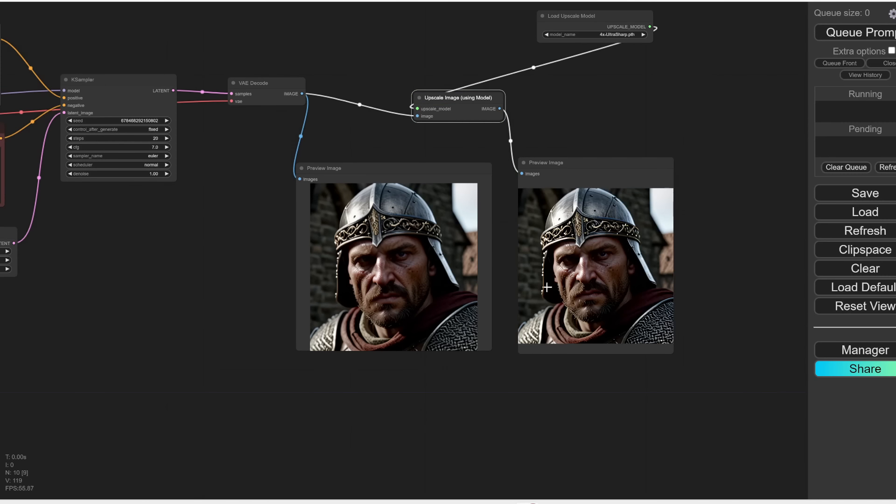
scroll(535, 311, "up", 1)
scroll(535, 311, "up", 6)
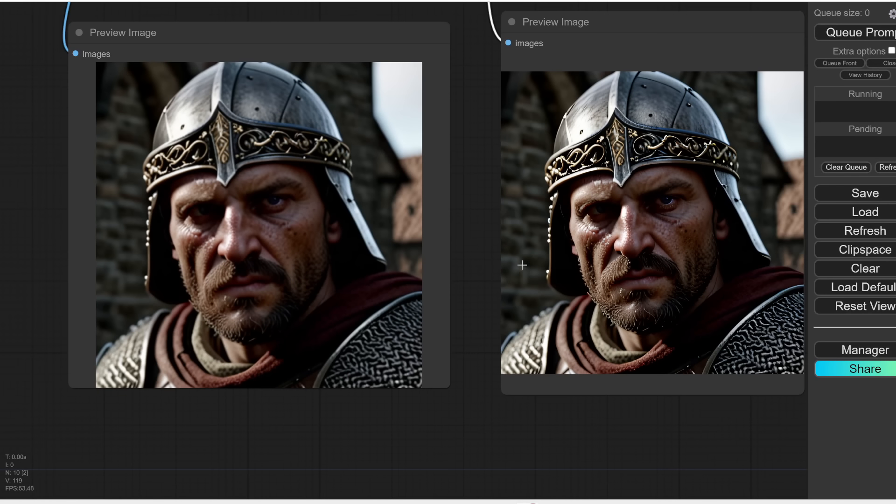
left_click_drag(485, 220, 461, 234)
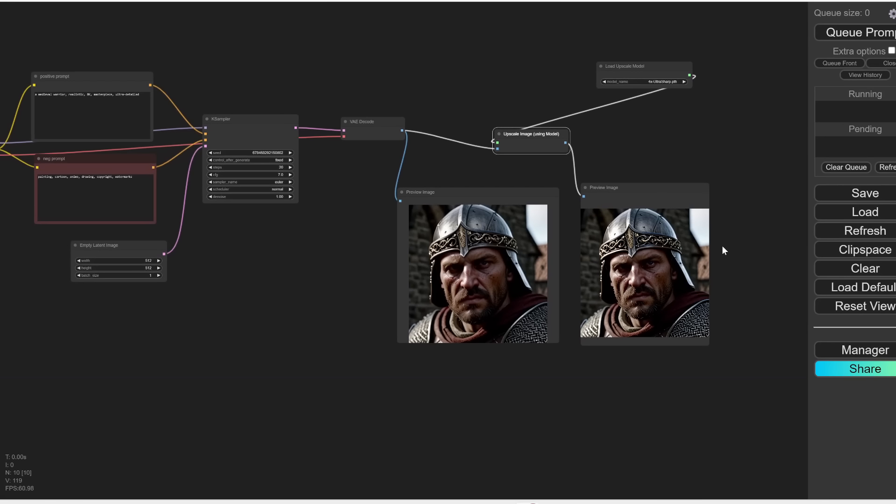
- Find the Image chooser custom node in ComfyUI Manager, install it and restart ComfyUI
left_click(843, 349)
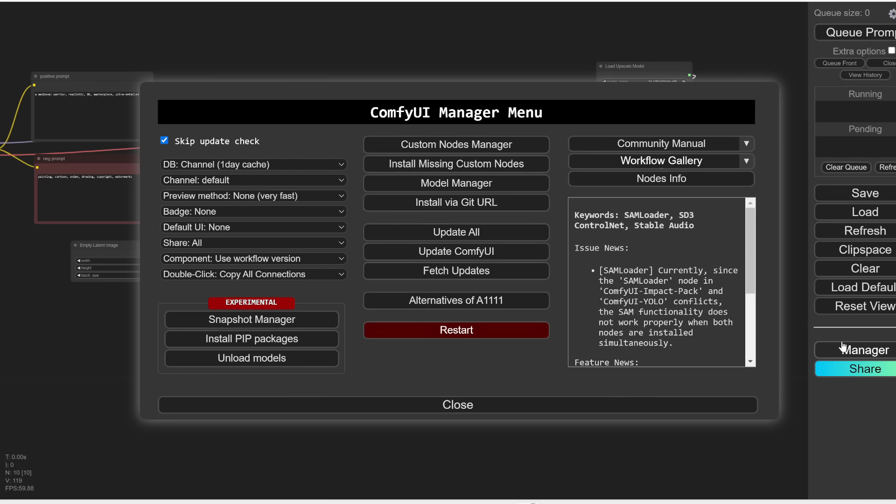
left_click(489, 148)
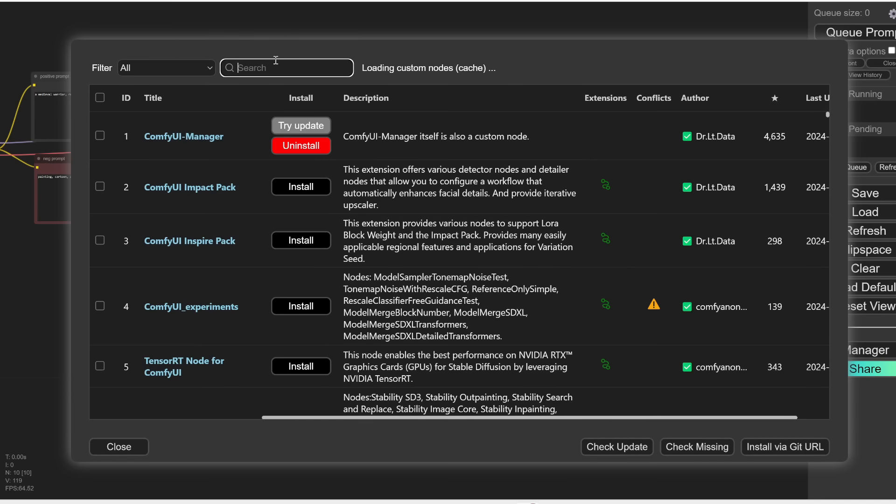
type("image choose")
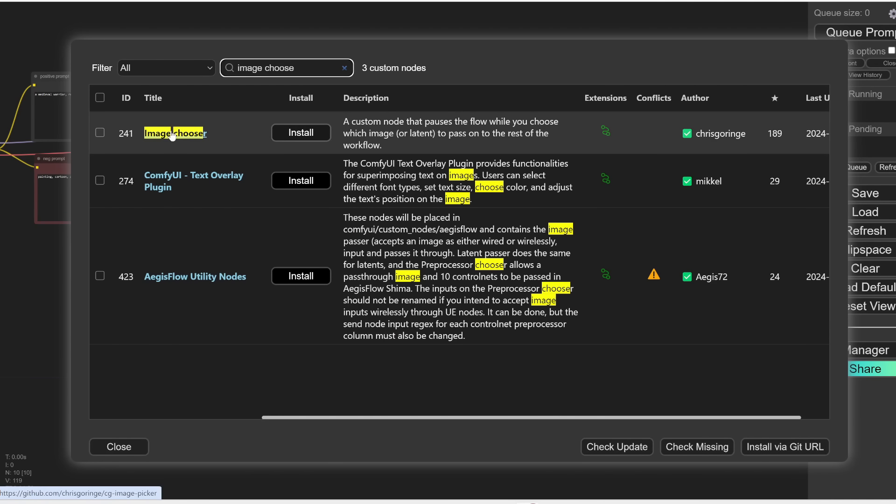
left_click(294, 132)
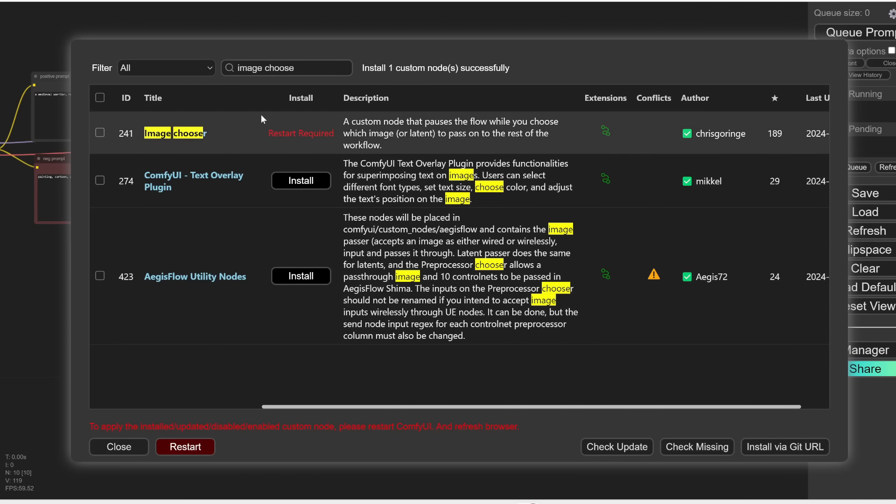
left_click(178, 451)
left_click(519, 64)
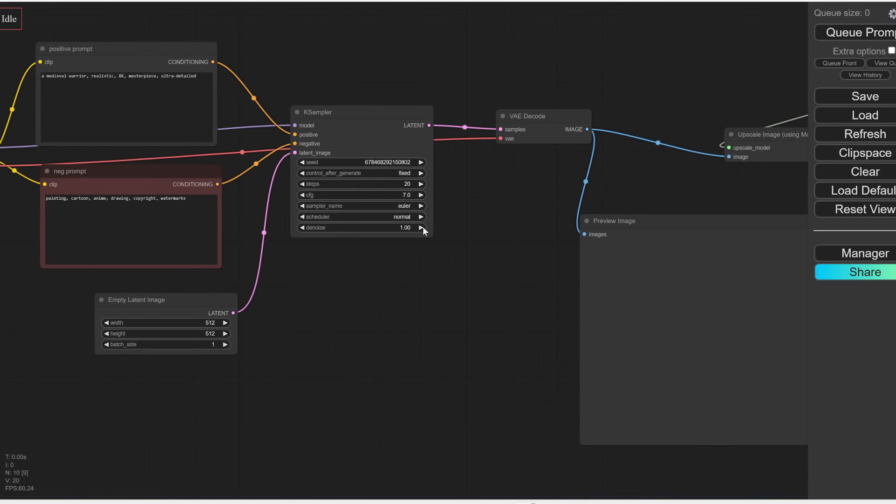
- Set the batch_size of the Empty Latent Image node to 4
left_click_drag(336, 357, 540, 361)
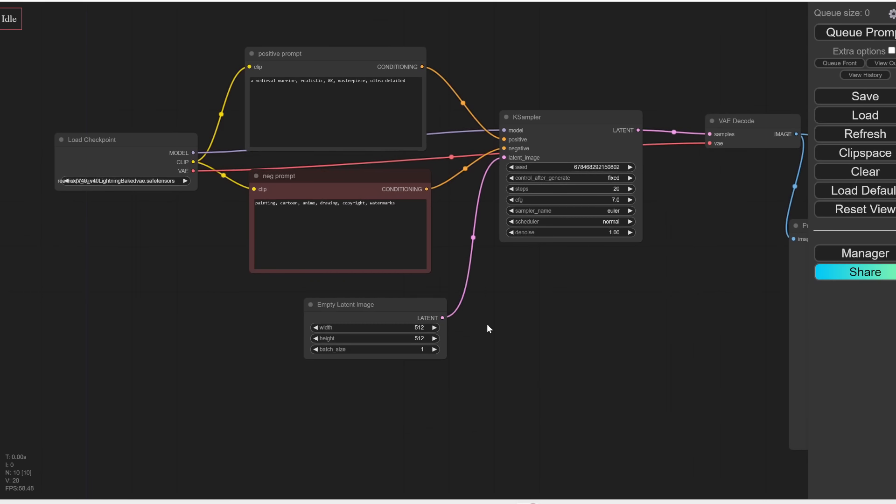
scroll(422, 362, "up", 5)
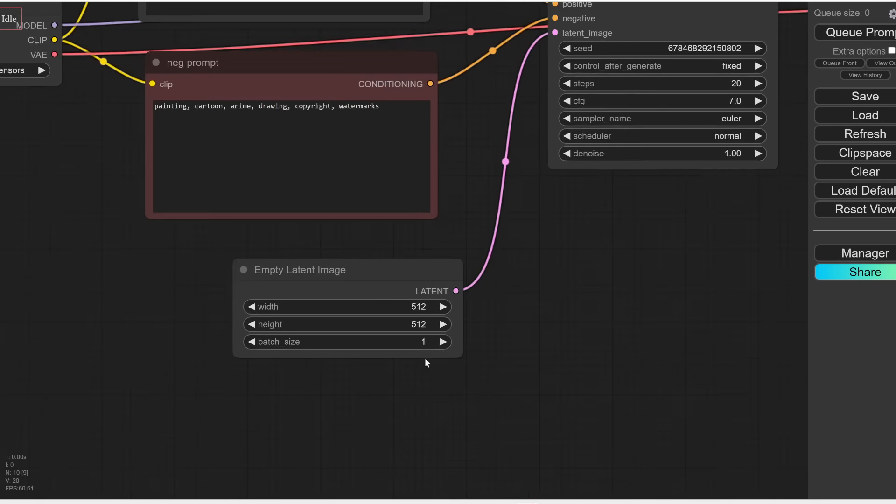
scroll(425, 363, "up", 2)
left_click(422, 340)
type("4")
left_click(648, 340)
scroll(494, 234, "down", 3)
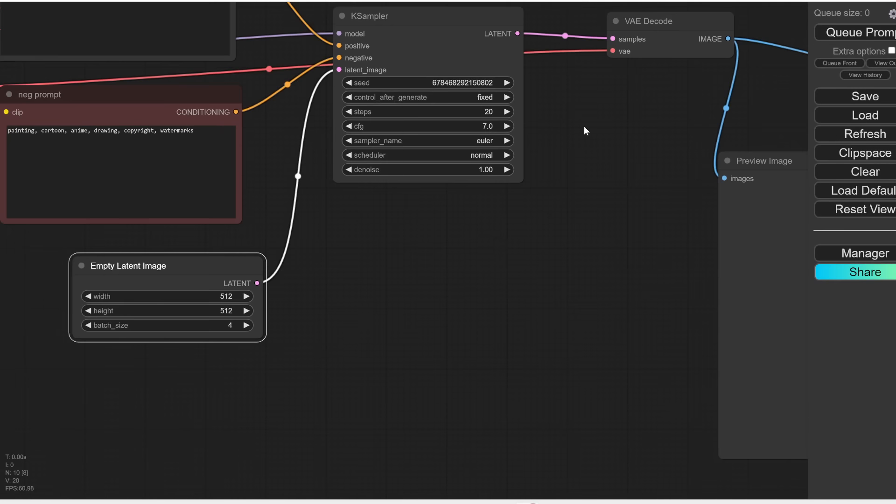
- Set the KSampler's control_after_generate to randomize
left_click_drag(555, 122, 561, 233)
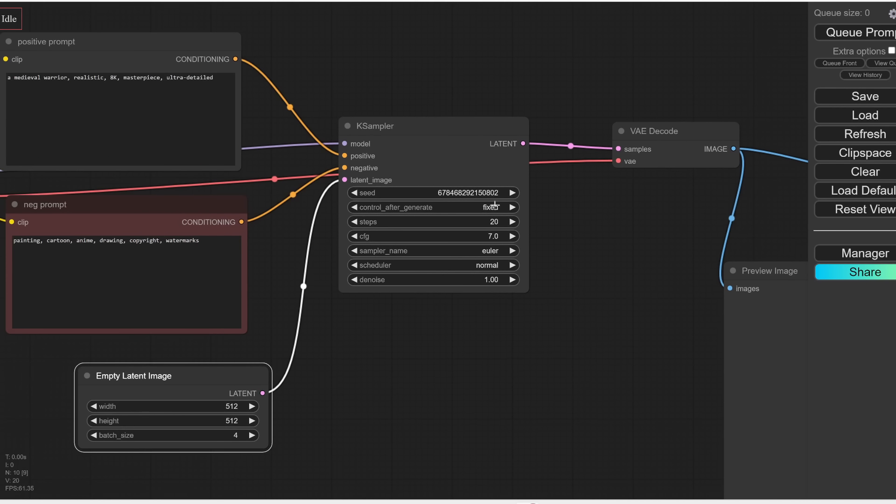
left_click(496, 208)
left_click(500, 249)
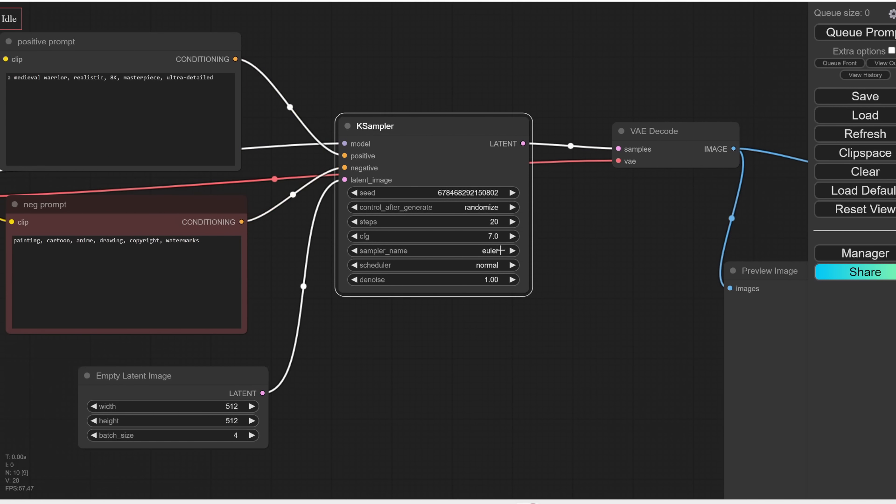
- Delete the Preview Image node attached to VAE Decode and the link from VAE Decode to Upscale Image (using Model)
left_click_drag(656, 223, 559, 225)
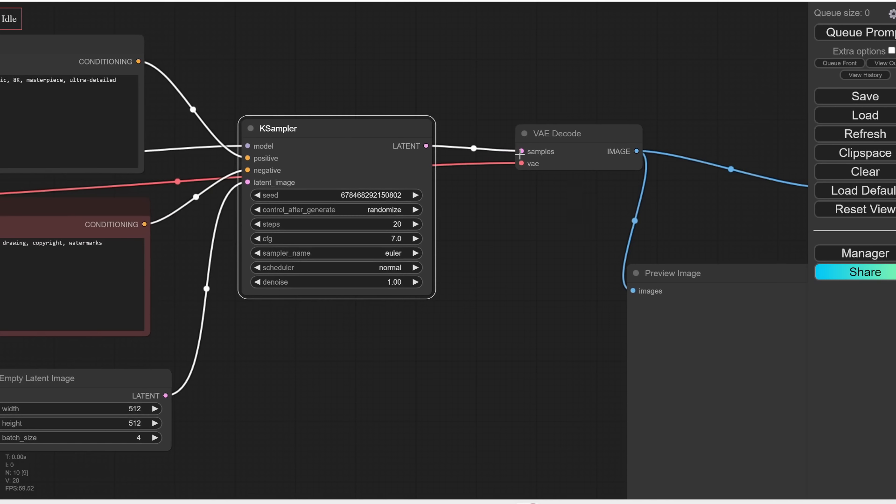
left_click_drag(576, 206, 424, 215)
left_click_drag(515, 238, 352, 227)
left_click(354, 273)
key("Delete")
left_click(411, 164)
left_click(421, 182)
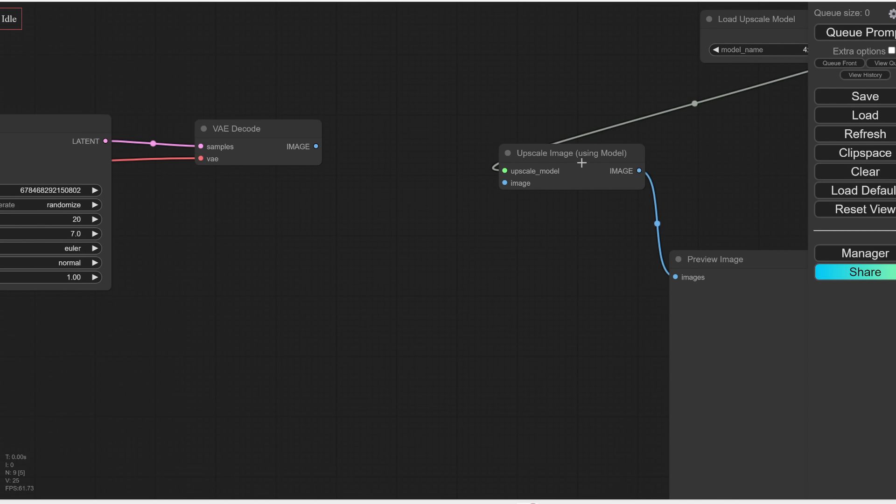
- Insert a Preview Chooser node between VAE Decode's IMAGE output and the image input of Upscale Image (using Model), making room for it
left_click_drag(582, 161, 724, 169)
left_click_drag(316, 147, 427, 171)
type("preview")
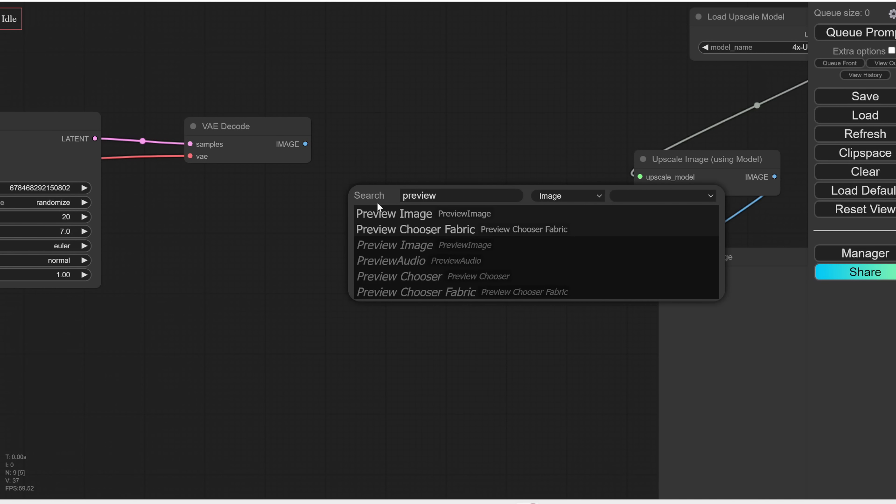
left_click(392, 276)
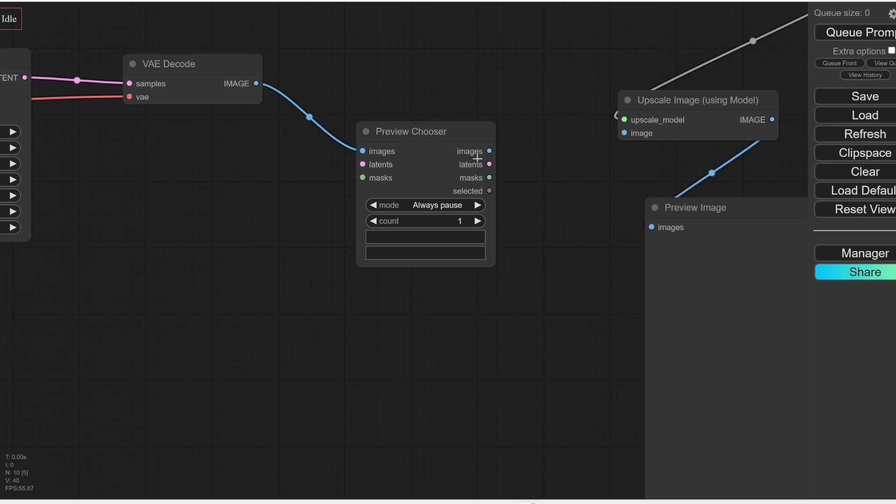
left_click_drag(489, 151, 624, 133)
- Queue the prompt and follow the run through the KSampler until it pauses in the Preview Chooser
scroll(252, 248, "down", 3)
left_click_drag(251, 247, 368, 256)
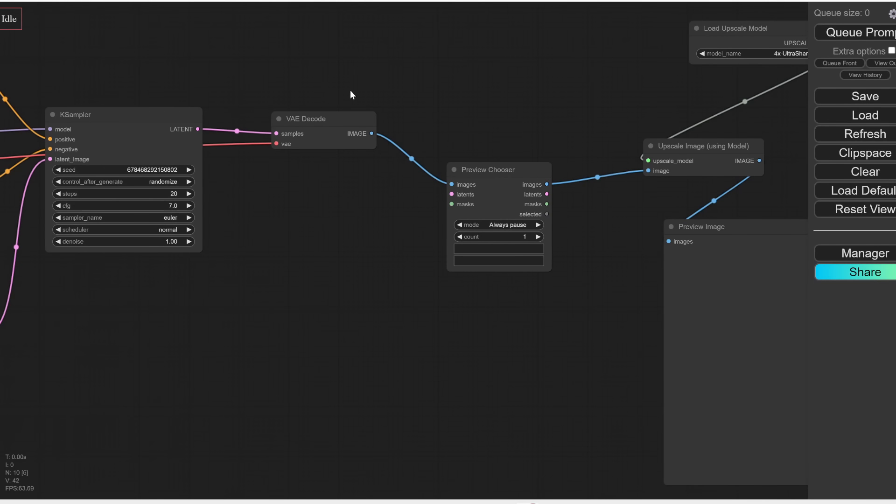
left_click(851, 34)
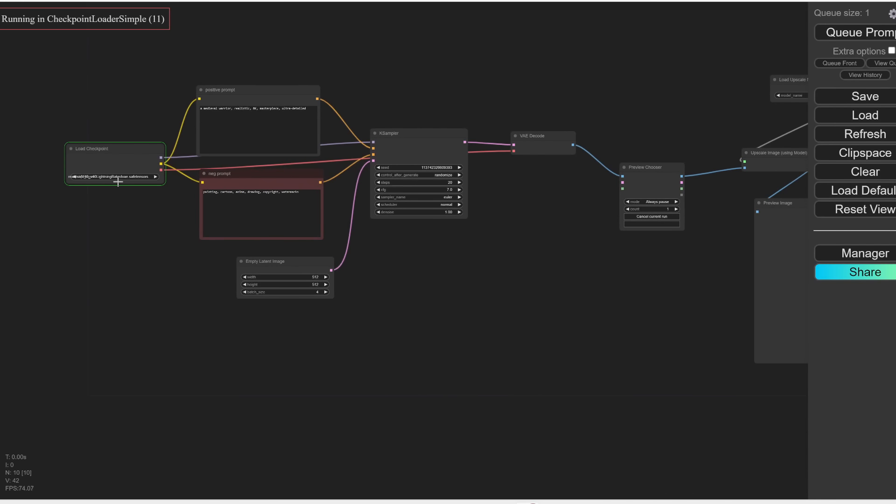
scroll(130, 167, "up", 2)
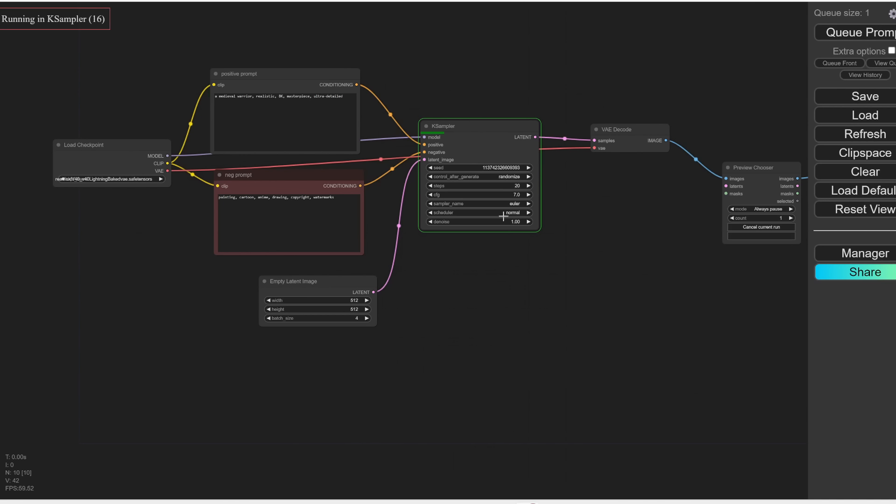
left_click_drag(604, 217, 373, 114)
scroll(531, 209, "up", 2)
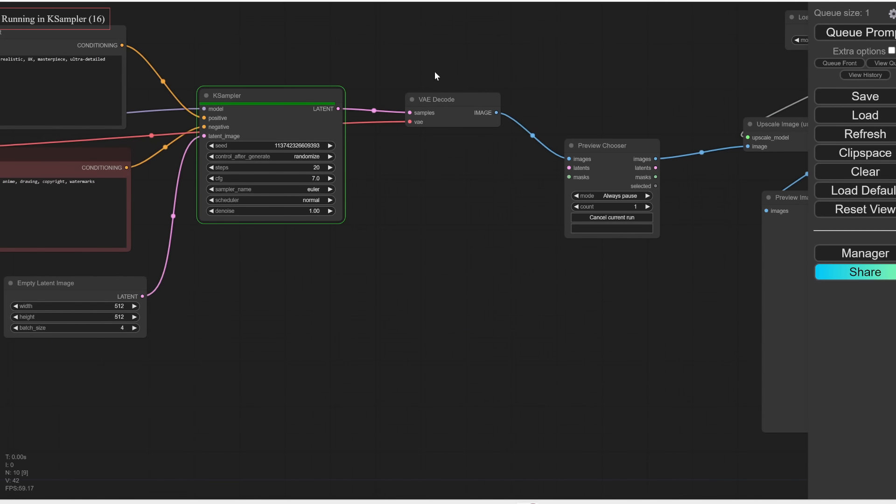
scroll(677, 251, "up", 5)
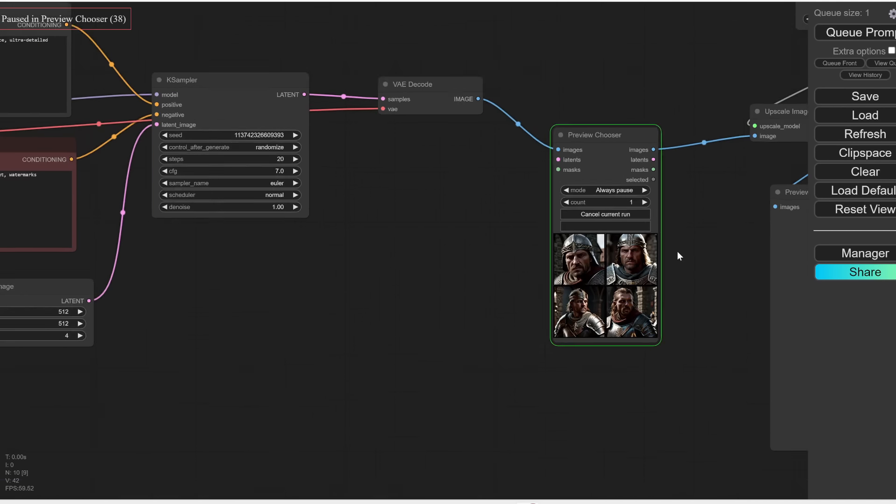
- Select the third image in the Preview Chooser, the armoured warrior with an open crown-like headpiece
left_click_drag(677, 251, 546, 240)
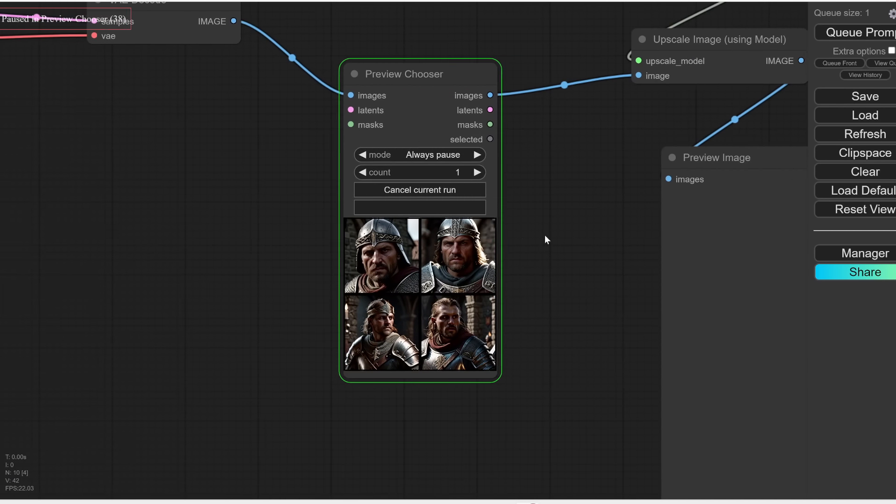
scroll(506, 348, "up", 2)
scroll(519, 320, "down", 1)
scroll(537, 318, "up", 4)
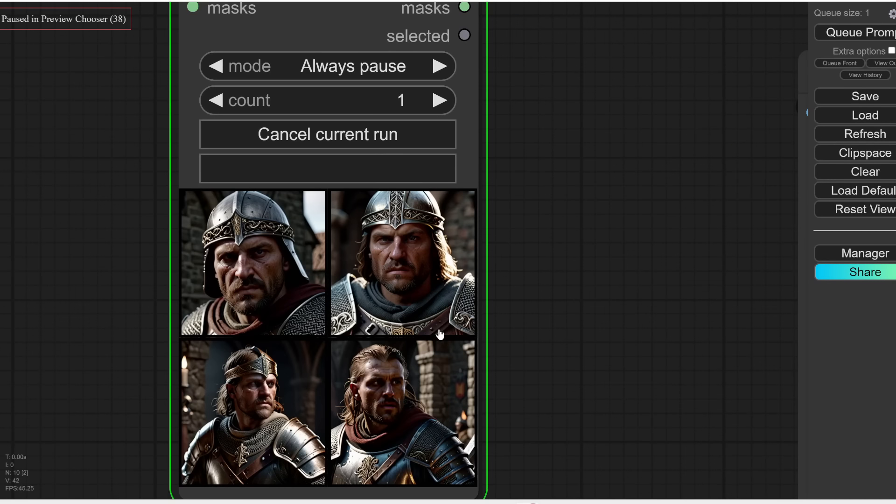
left_click_drag(556, 318, 568, 253)
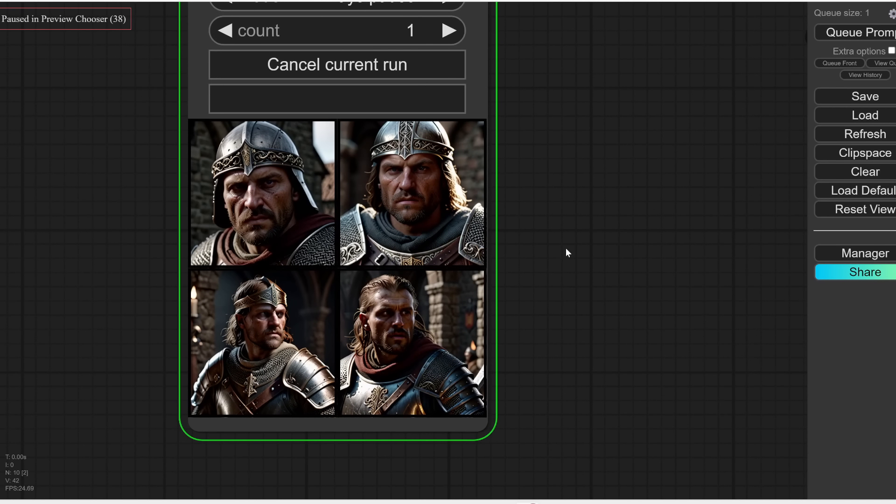
left_click(257, 358)
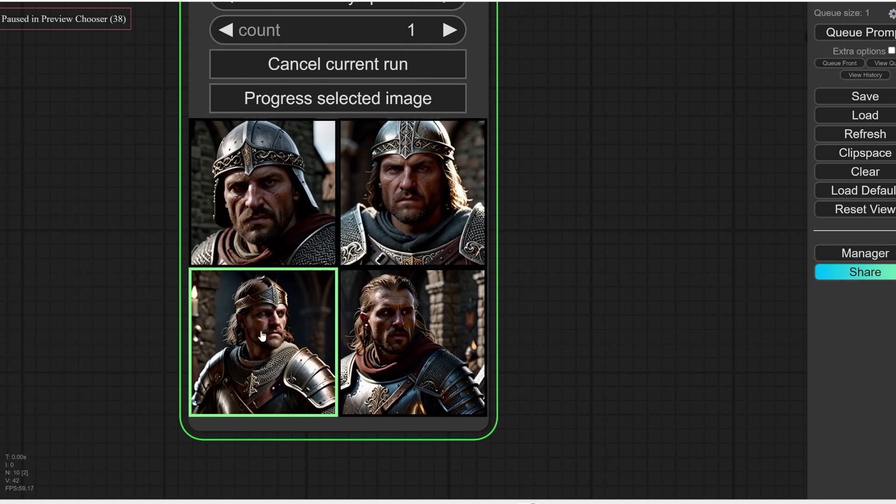
- Set the Preview Chooser's count to 2 and additionally select the second image, the helmeted warrior with long hair
scroll(247, 336, "down", 4)
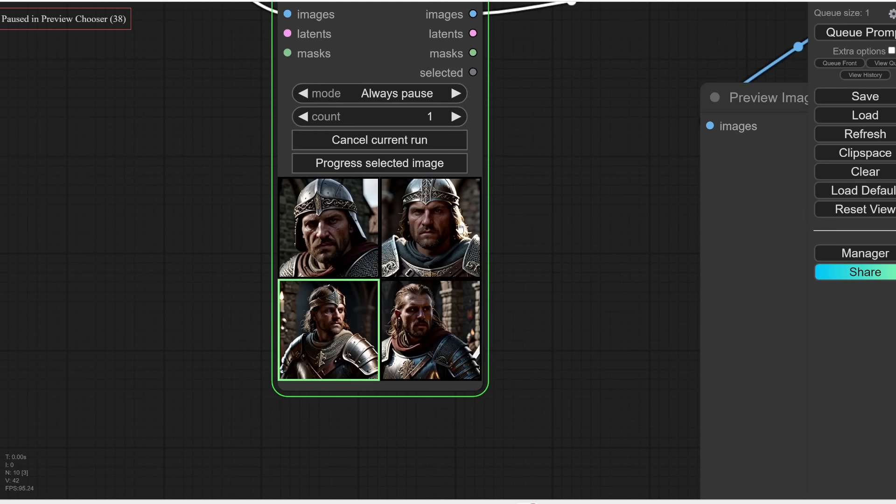
left_click(456, 117)
left_click(440, 230)
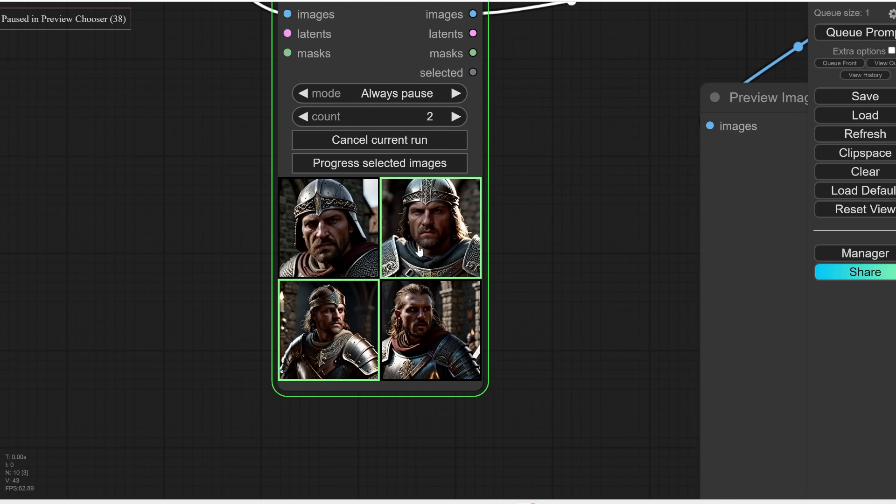
- Set the Preview Chooser's count back to 1 and deselect the second image, keeping only the third one selected
left_click(305, 117)
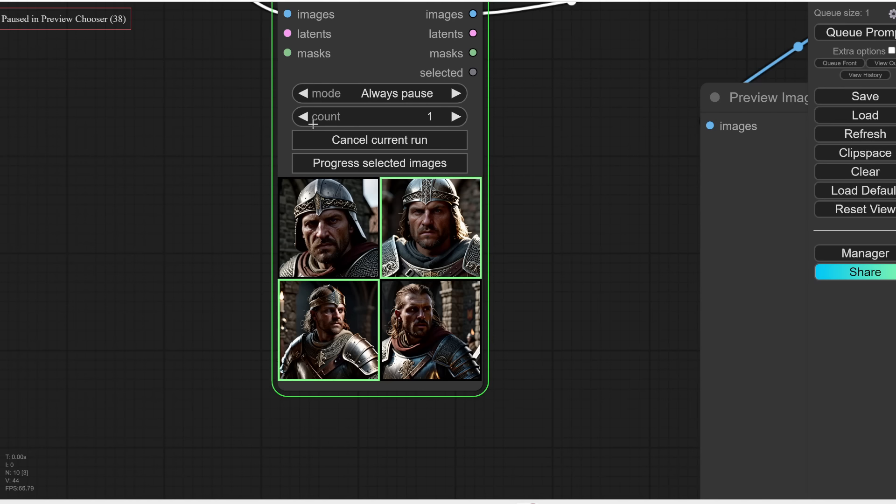
left_click(433, 256)
scroll(332, 348, "up", 4)
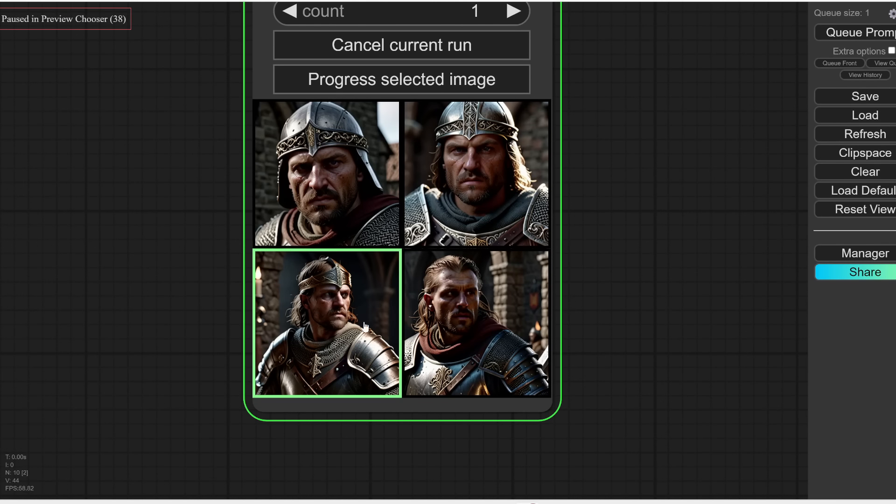
- Progress the selected image from the Preview Chooser to the upscaler and inspect the upscaled result in Preview Image
scroll(680, 179, "down", 4)
scroll(699, 121, "down", 2)
left_click_drag(699, 120, 427, 249)
scroll(410, 250, "down", 3)
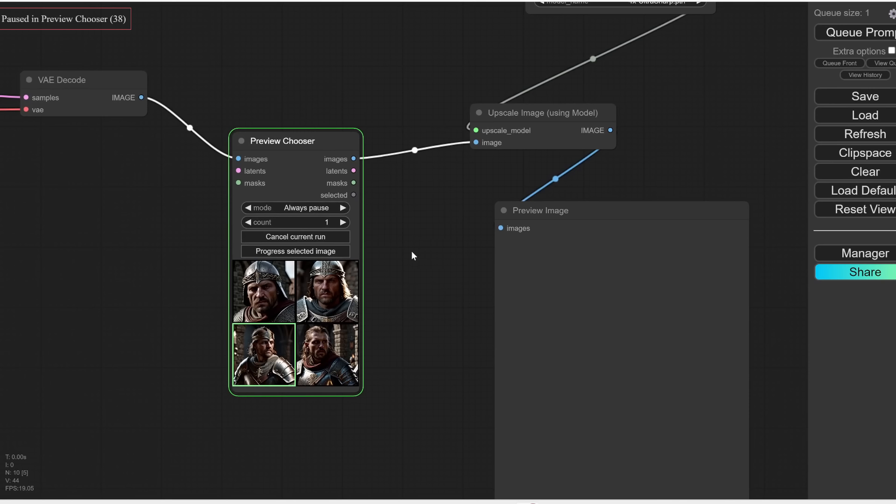
left_click(311, 252)
scroll(632, 134, "down", 2)
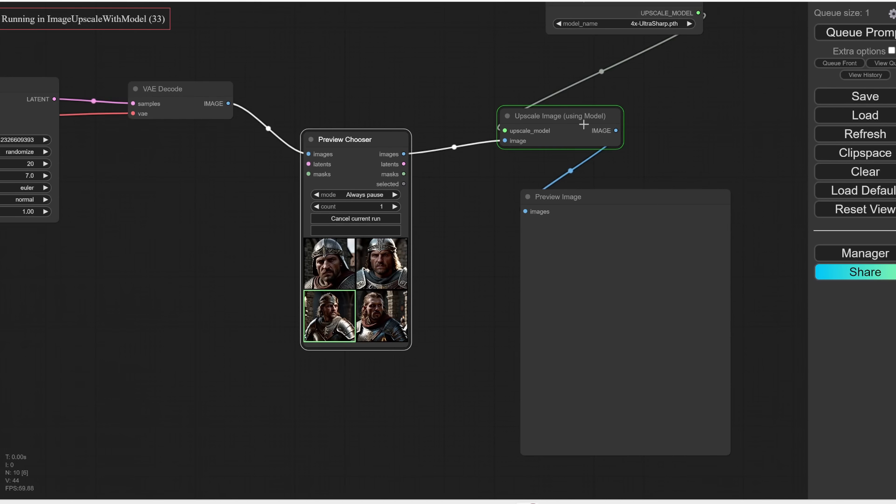
left_click_drag(649, 91, 610, 127)
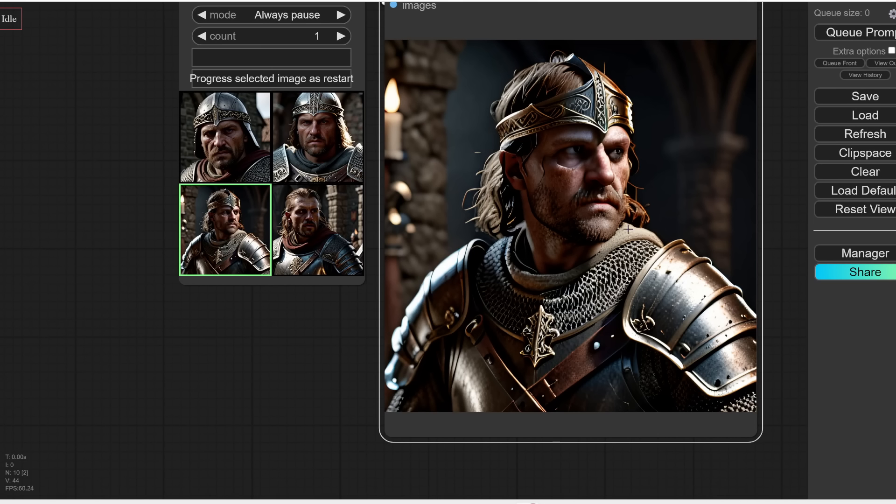
- Duplicate the six text-to-image nodes, from Load Checkpoint through VAE Decode, into the empty area below the existing workflow
scroll(628, 229, "down", 9)
left_click_drag(404, 183, 459, 275)
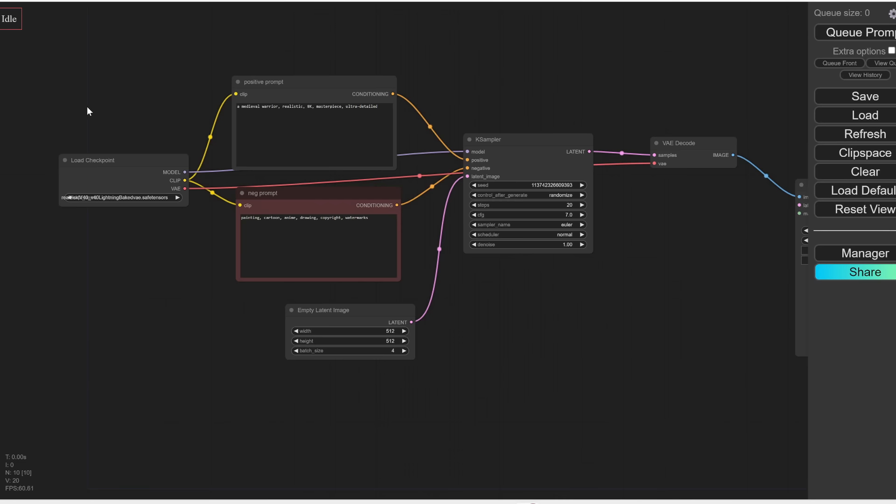
left_click_drag(54, 53, 752, 401)
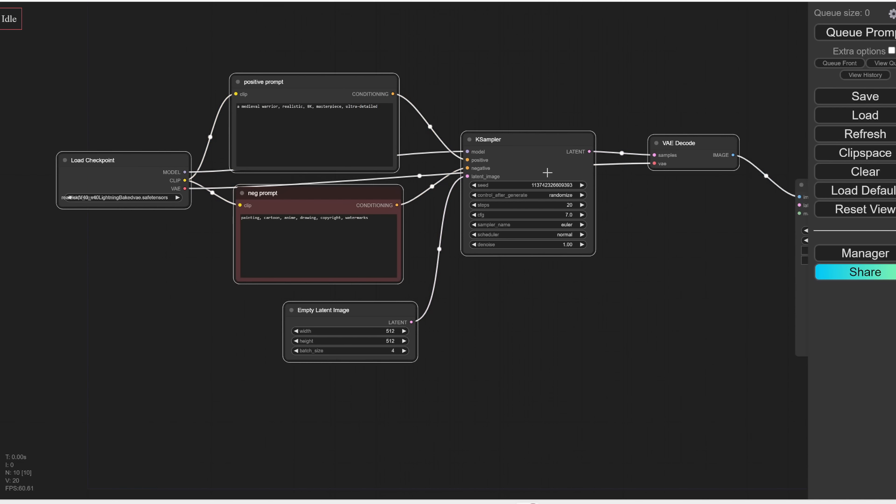
scroll(546, 188, "down", 1)
left_click_drag(506, 381, 511, 145)
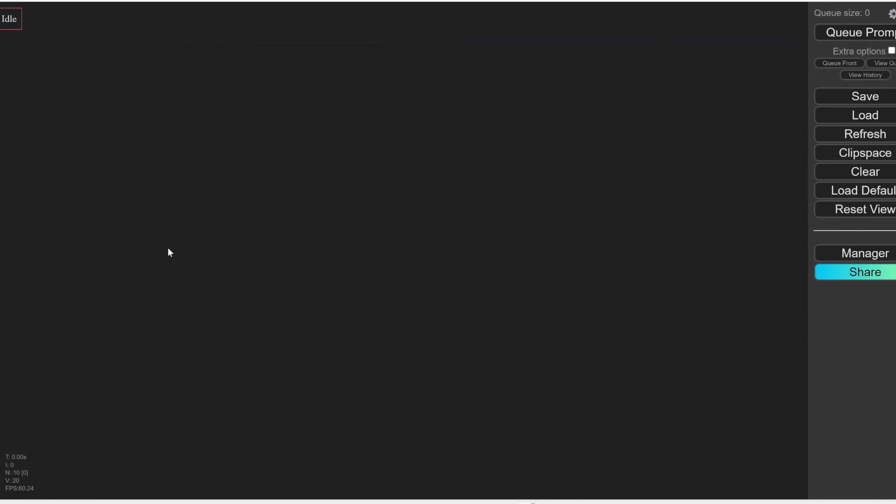
key("ctrl+v")
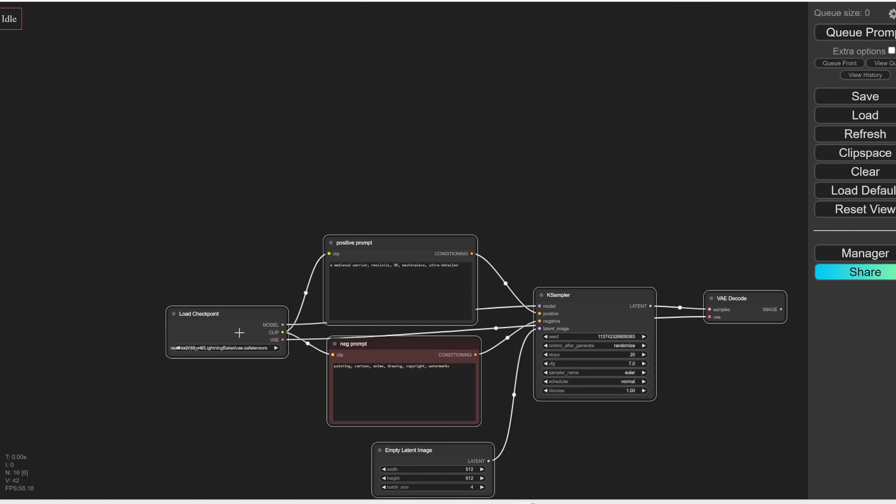
left_click_drag(239, 333, 185, 196)
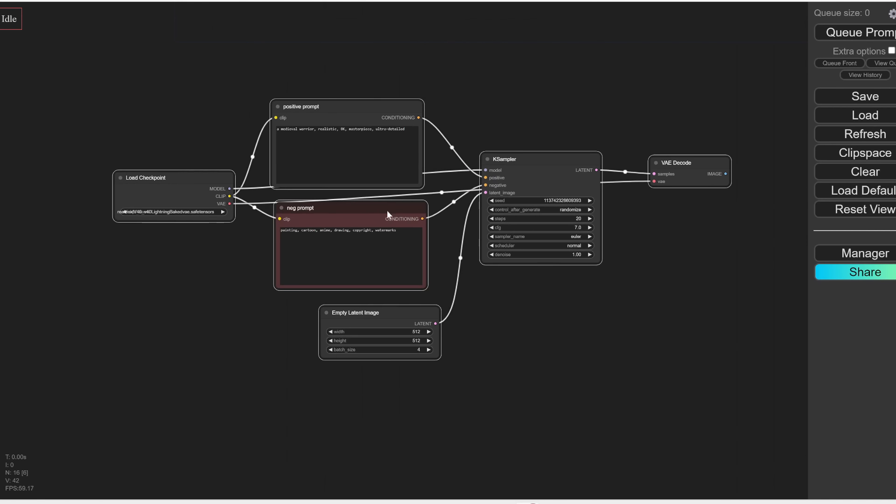
left_click(538, 103)
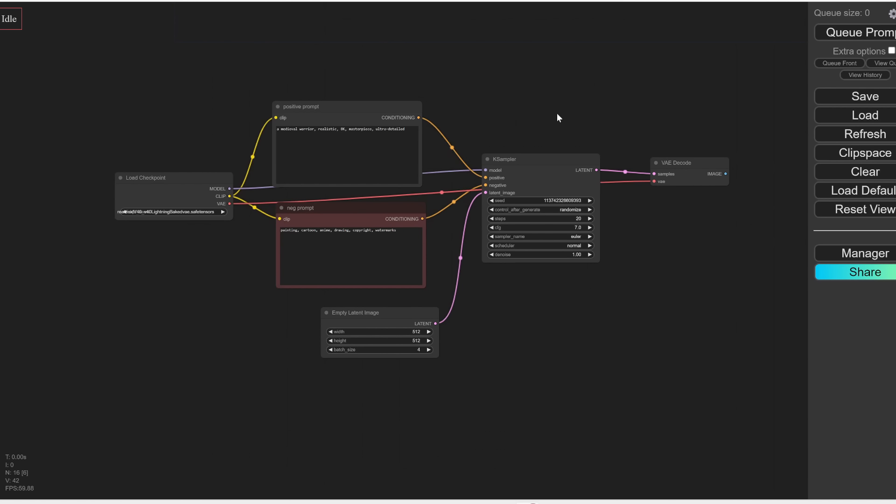
- Bypass all nodes of the original upper workflow, including the Preview Chooser and upscaling nodes
scroll(558, 116, "down", 3)
left_click_drag(556, 151, 501, 377)
scroll(516, 266, "down", 2)
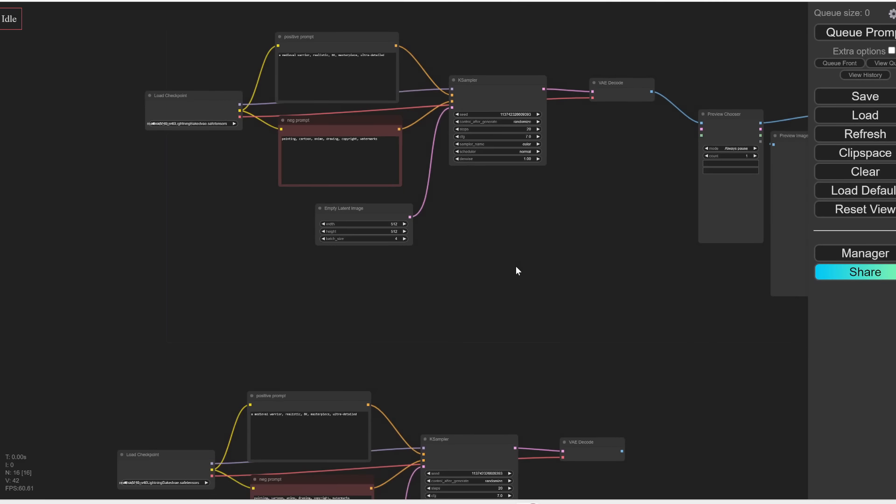
left_click_drag(517, 266, 385, 318)
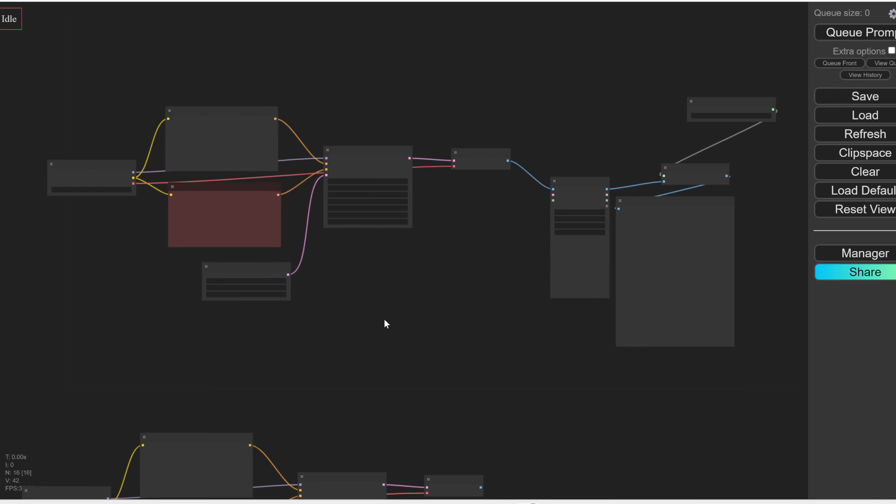
left_click_drag(37, 55, 785, 384)
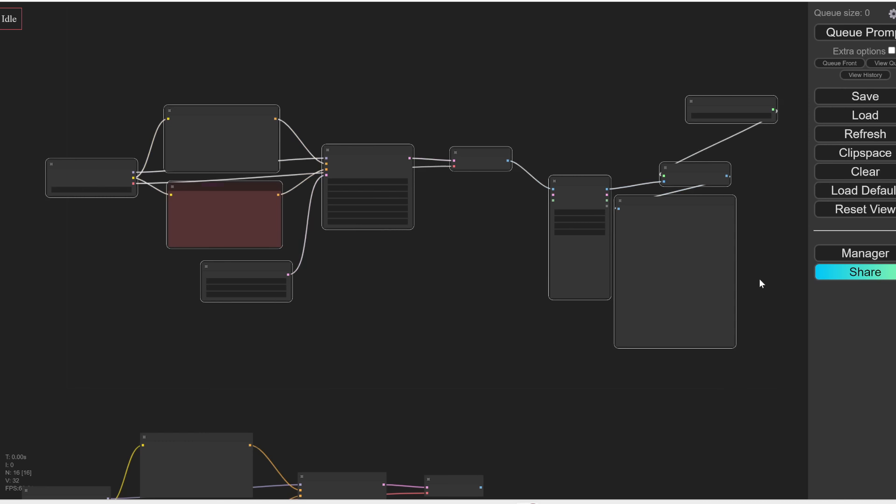
key("ctrl+b")
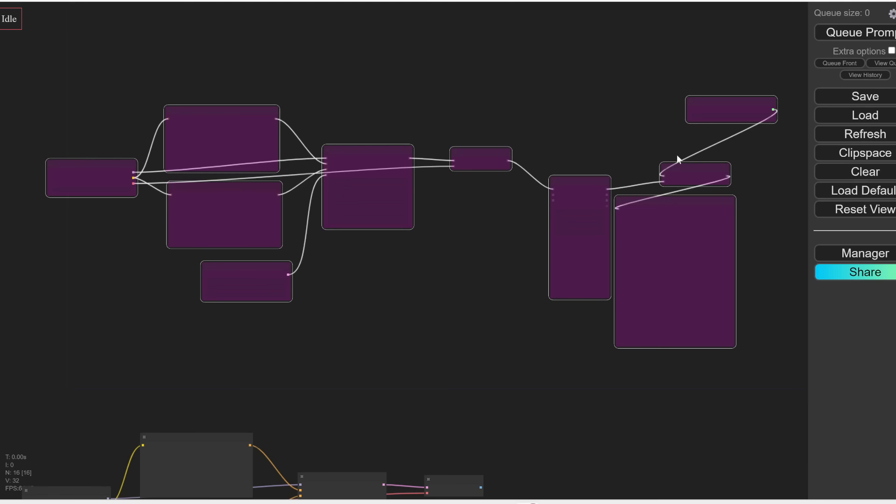
- Delete the Empty Latent Image node from the duplicated workflow
left_click_drag(416, 433, 516, 190)
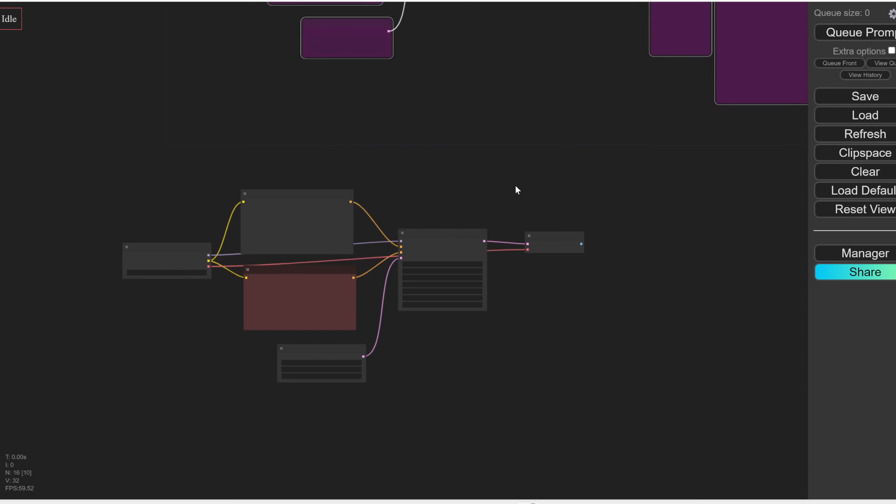
scroll(205, 374, "up", 5)
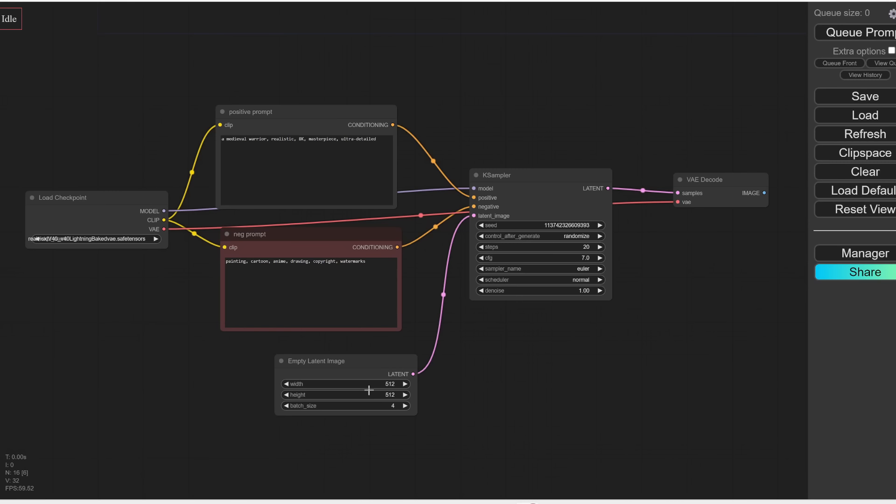
left_click(365, 366)
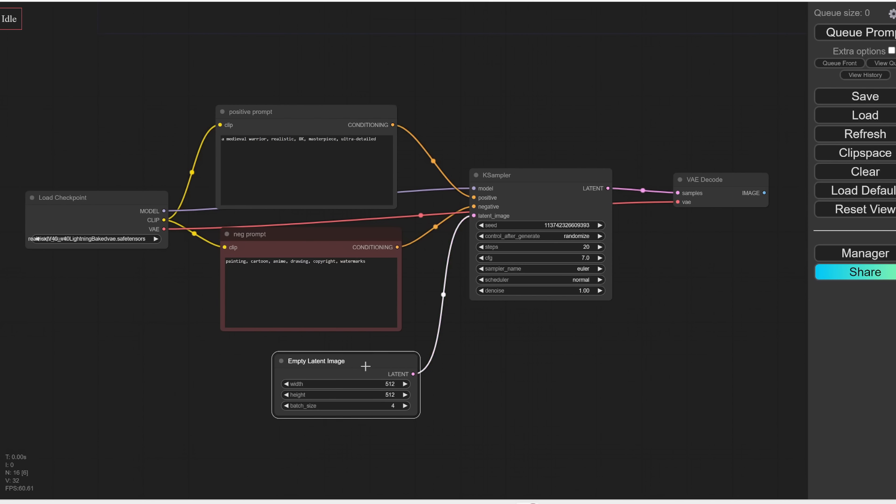
key("Delete")
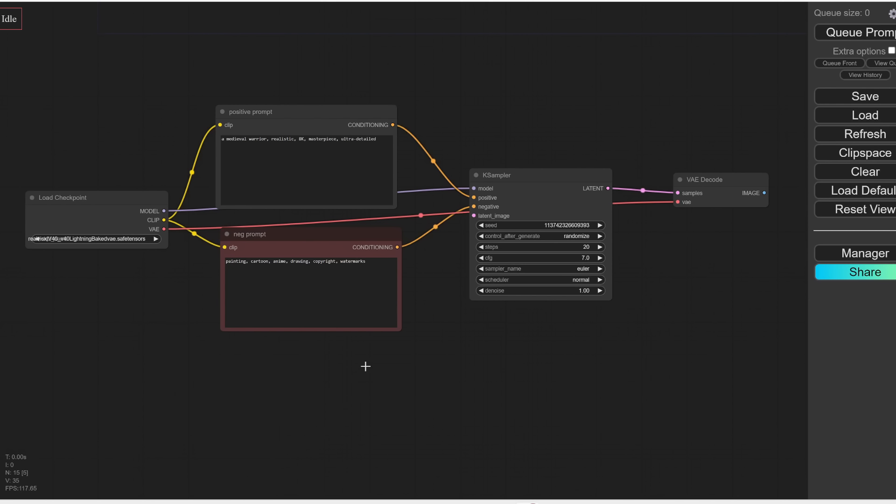
- Add a Load Image node below the negative prompt and load ComfyUI_temp_tvzsg_00001_.png into it
double_click(271, 370)
type("load im")
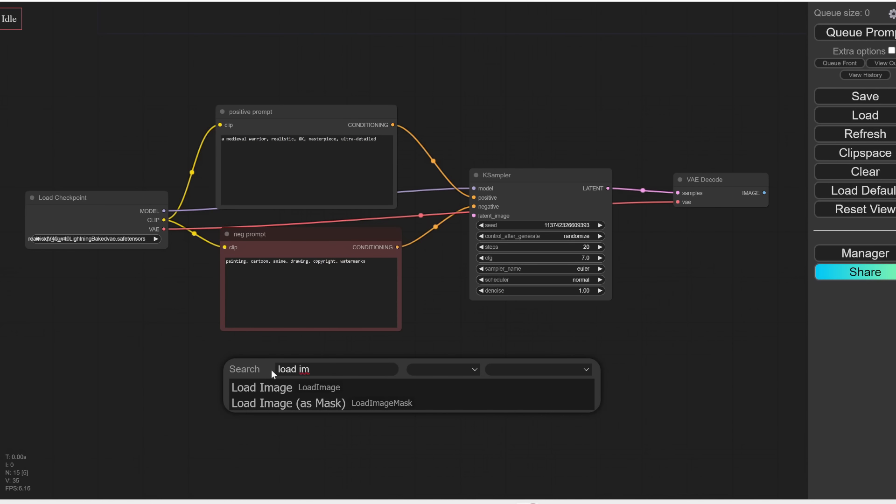
left_click(272, 392)
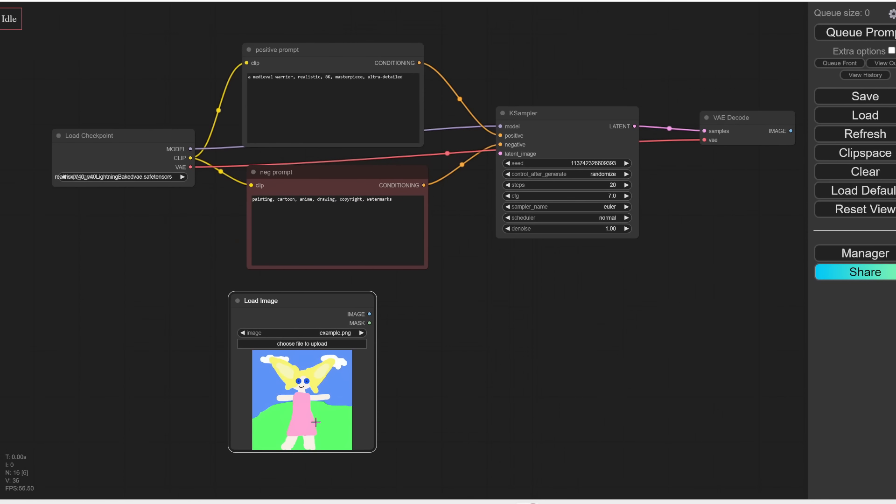
left_click(290, 346)
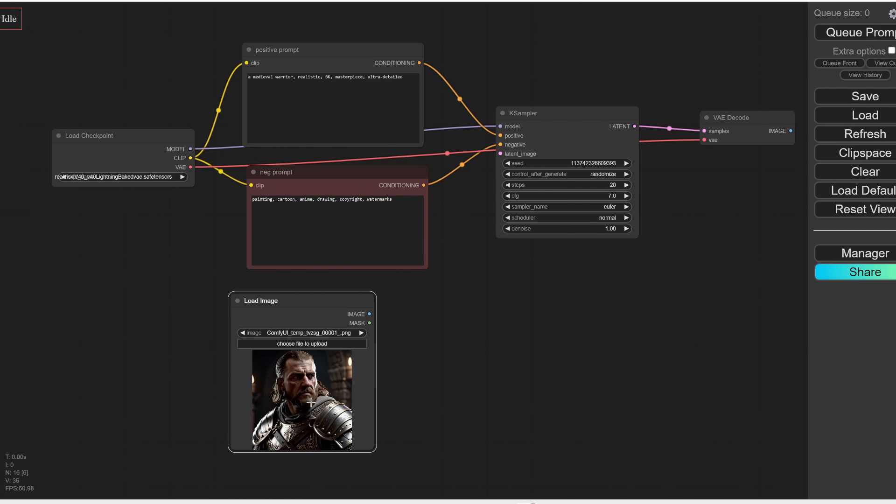
left_click_drag(310, 403, 259, 406)
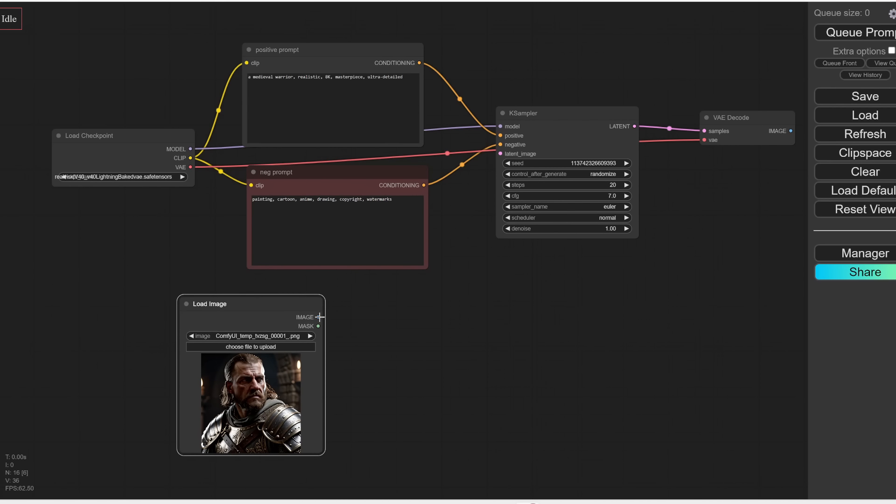
- Add a VAE Encode node fed by Load Image's IMAGE output and place it beneath the negative prompt
mouse_move(319, 317)
left_mouse_down()
mouse_move(400, 304)
mouse_move(502, 155)
mouse_move(328, 310)
mouse_move(476, 166)
mouse_move(317, 316)
left_mouse_up()
left_click_drag(321, 318, 404, 314)
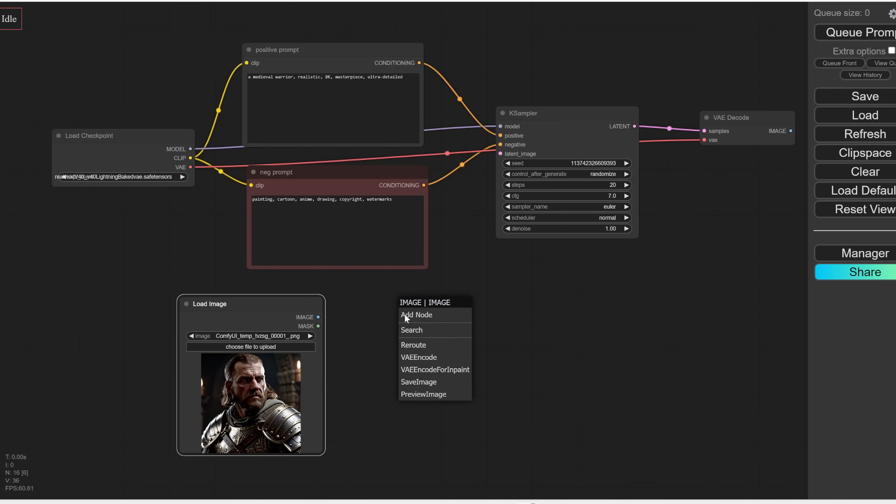
left_click(433, 362)
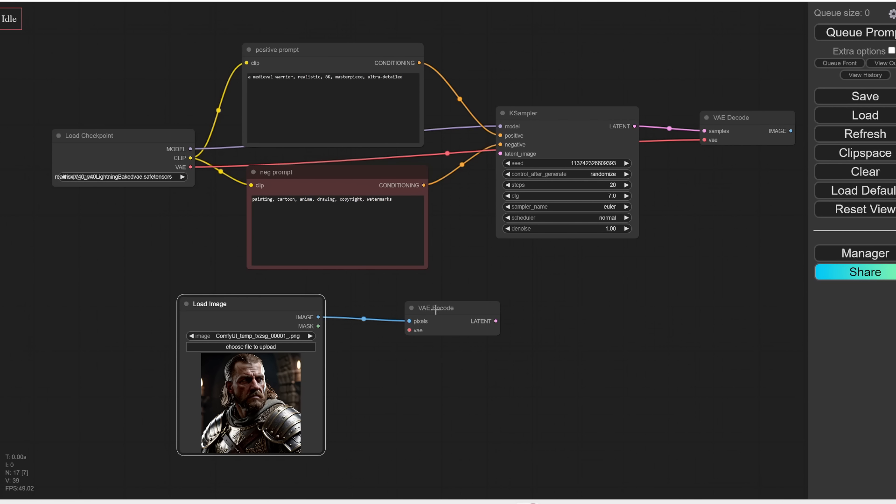
left_click_drag(436, 308, 423, 284)
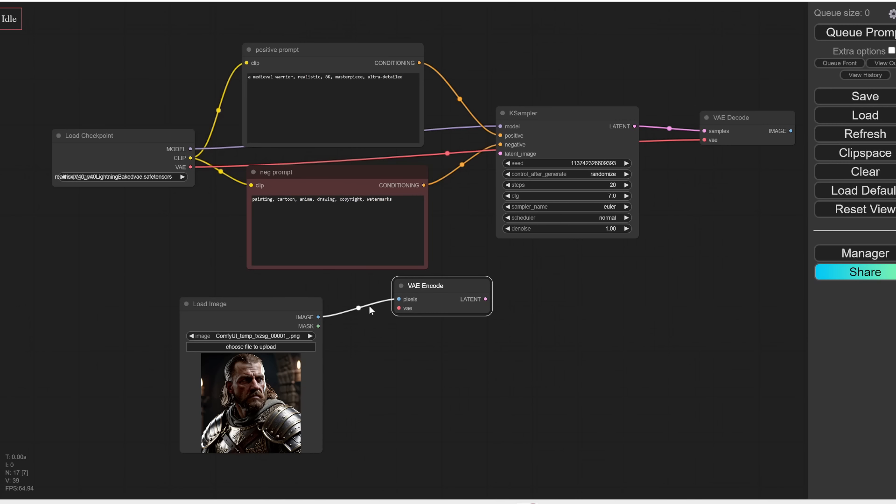
- Connect VAE Encode's LATENT output to the KSampler's latent_image and Load Checkpoint's VAE output to VAE Encode's vae input
left_click_drag(487, 282, 500, 154)
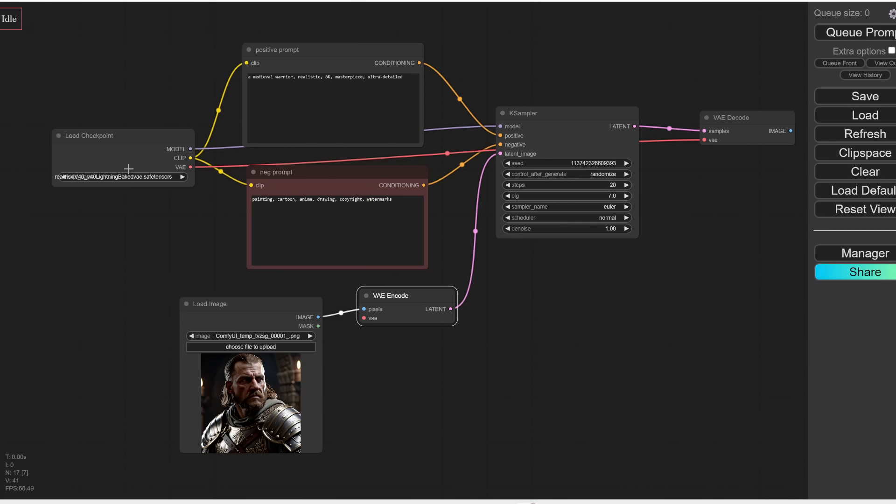
left_click_drag(191, 167, 362, 319)
scroll(102, 186, "up", 5)
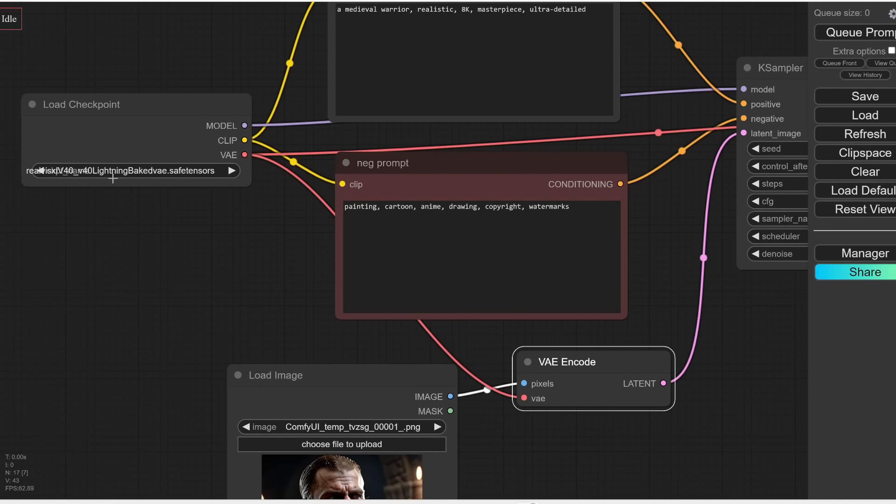
scroll(372, 204, "down", 5)
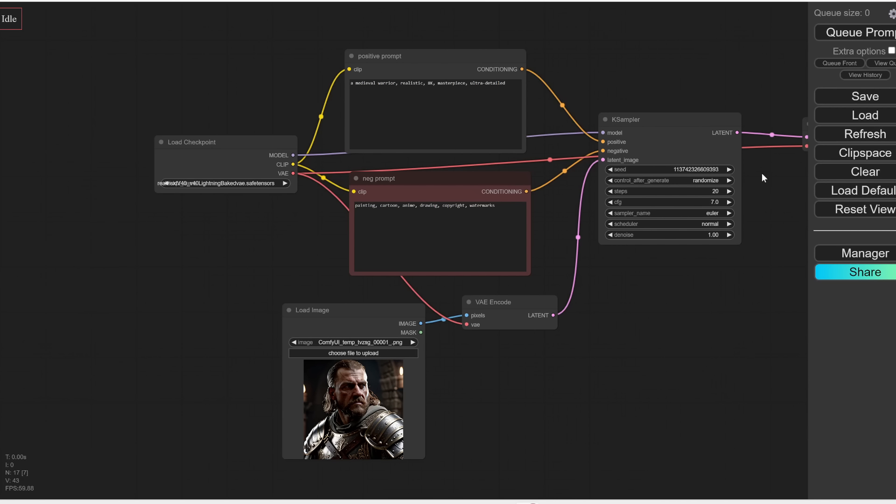
- Set the KSampler's steps to 7 in the duplicated workflow
left_click(713, 191)
double_click(771, 188)
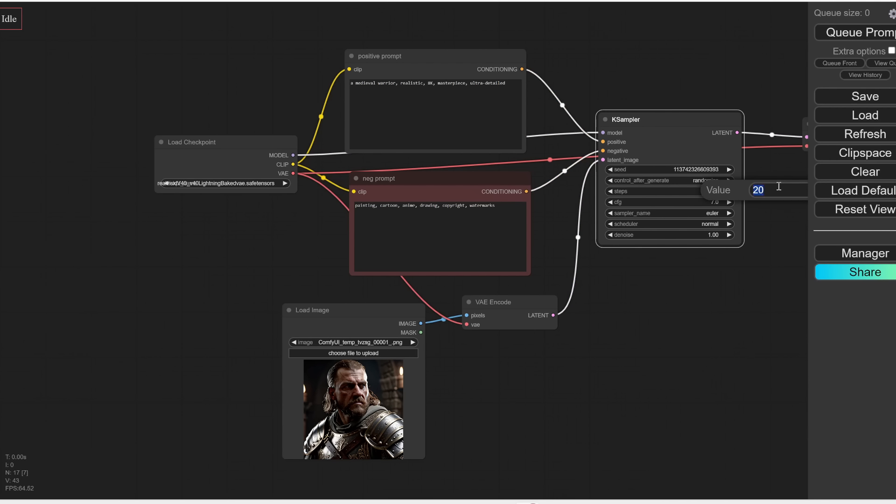
type("7")
key("Return")
- Set the KSampler's denoise to 0.3 for the image-to-image workflow
left_click_drag(655, 210, 578, 211)
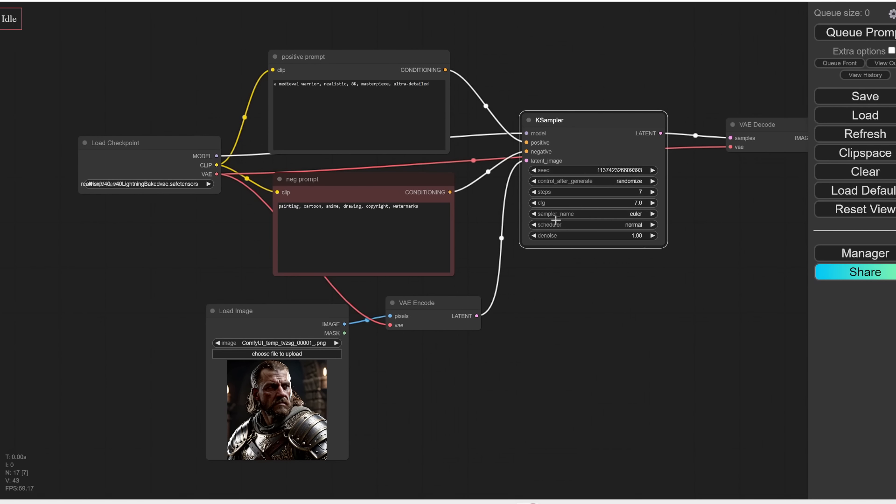
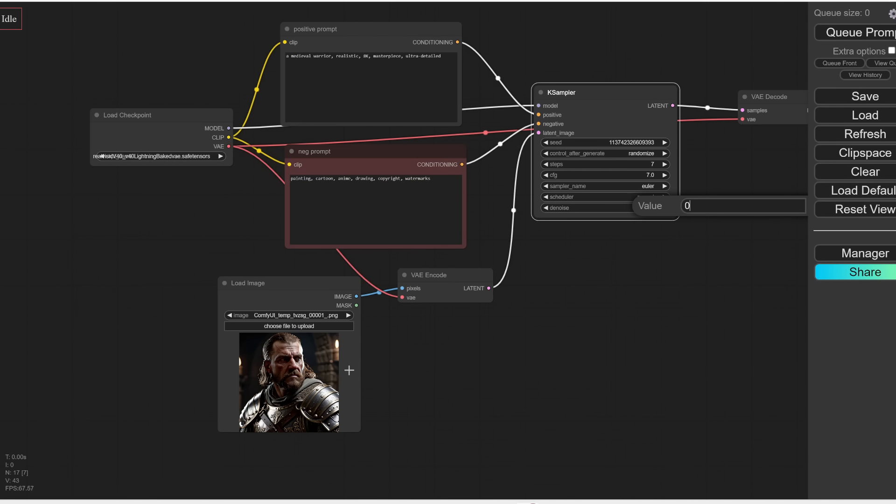
type(".3")
key("BackSpace")
type("3")
key("Return")
- Add a Preview Image node to VAE Decode's IMAGE output and place it directly below VAE Decode
left_click_drag(657, 359, 523, 354)
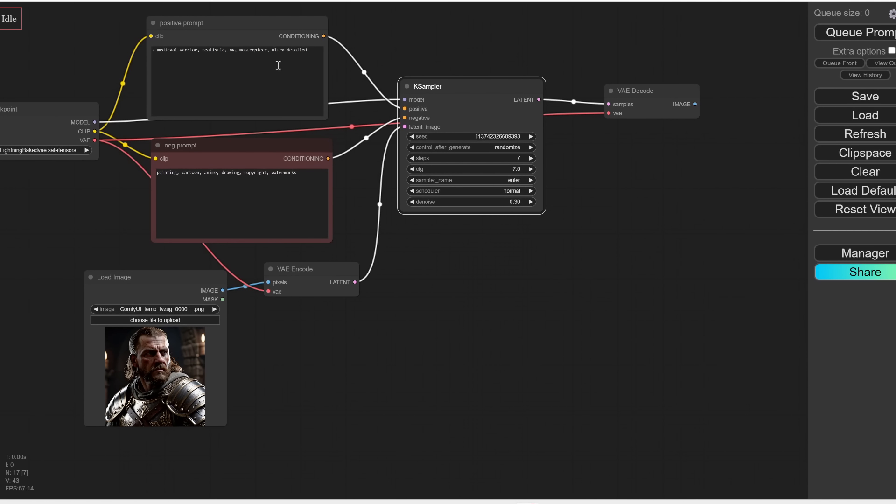
left_click_drag(576, 300, 521, 325)
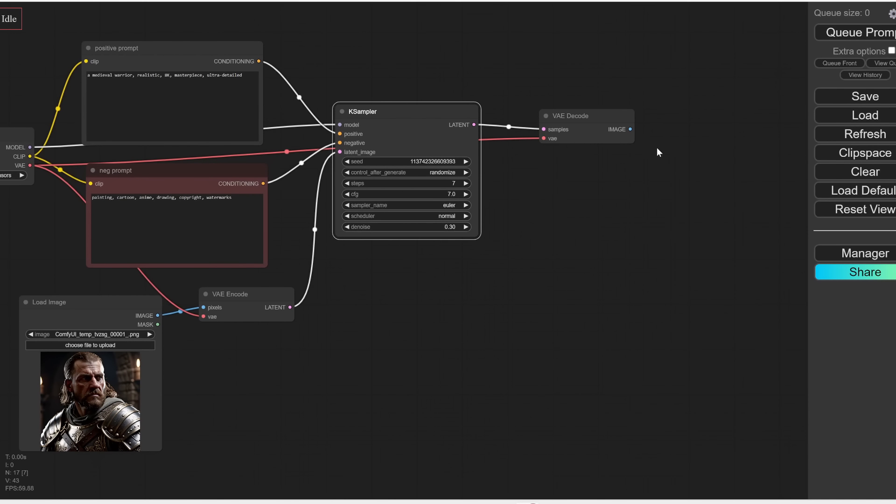
left_click_drag(631, 132, 707, 153)
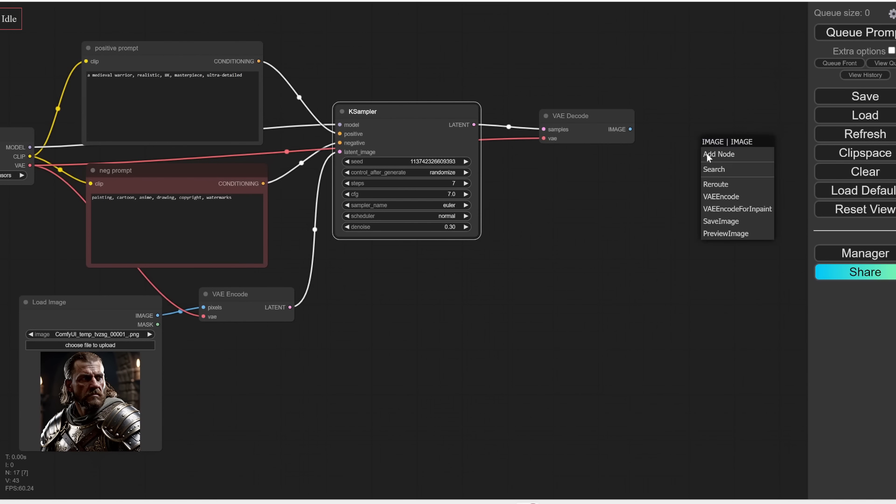
left_click(717, 236)
left_click_drag(733, 158, 564, 197)
left_click_drag(490, 284, 614, 270)
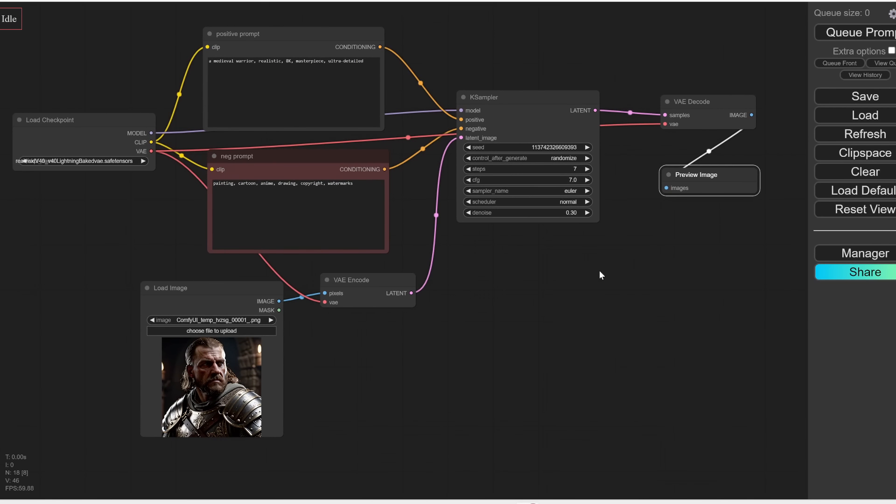
- Generate the image-to-image result at the current settings and place the Preview Image node beside the Load Image node
left_click(860, 35)
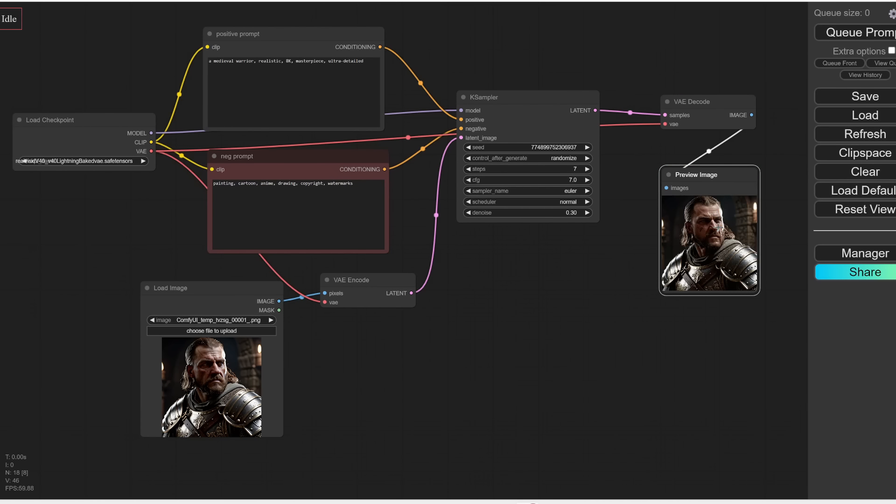
left_click_drag(717, 178, 701, 211)
left_click_drag(699, 286, 341, 373)
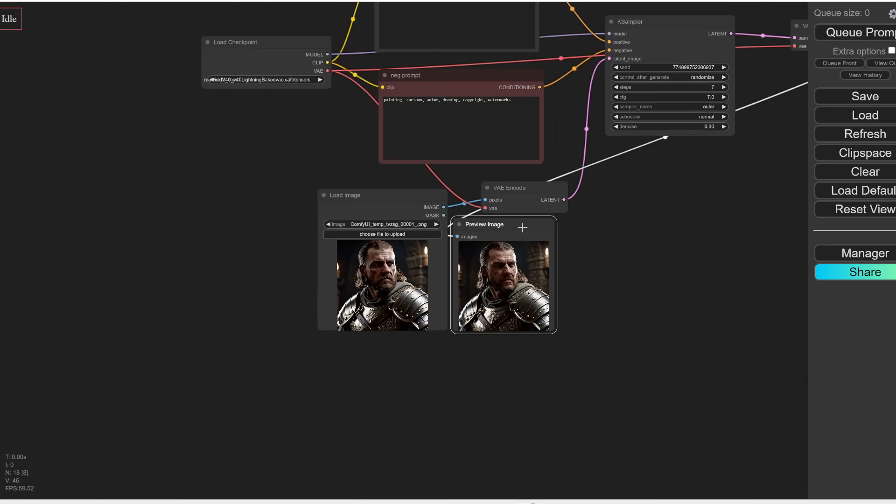
left_click_drag(752, 200, 665, 238)
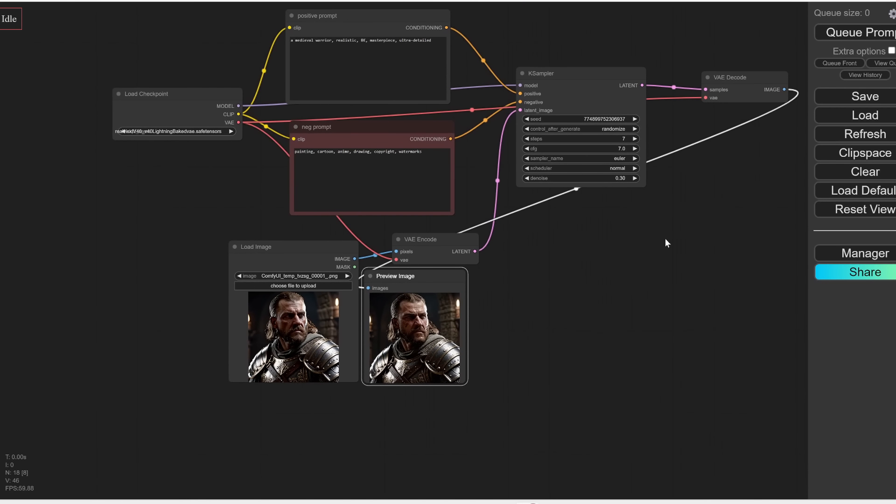
- Set the KSampler denoise to 0.8, generate again and compare the new preview with the source image
scroll(644, 218, "up", 2)
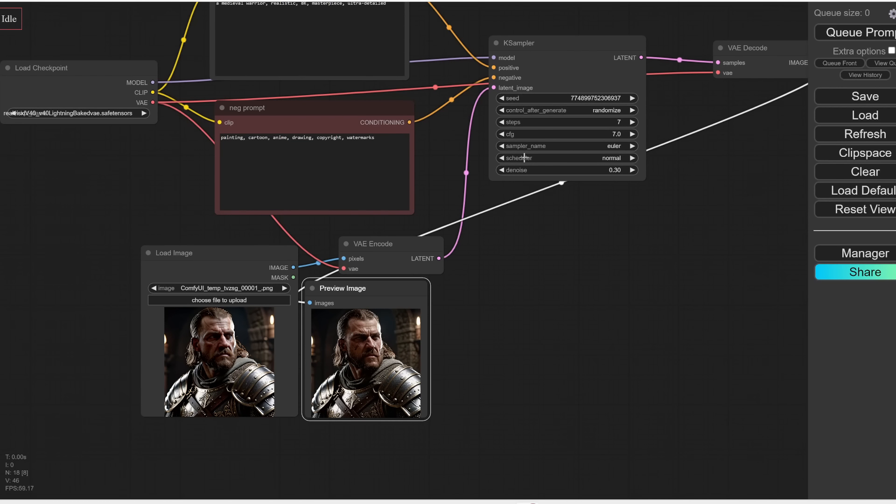
left_click(623, 171)
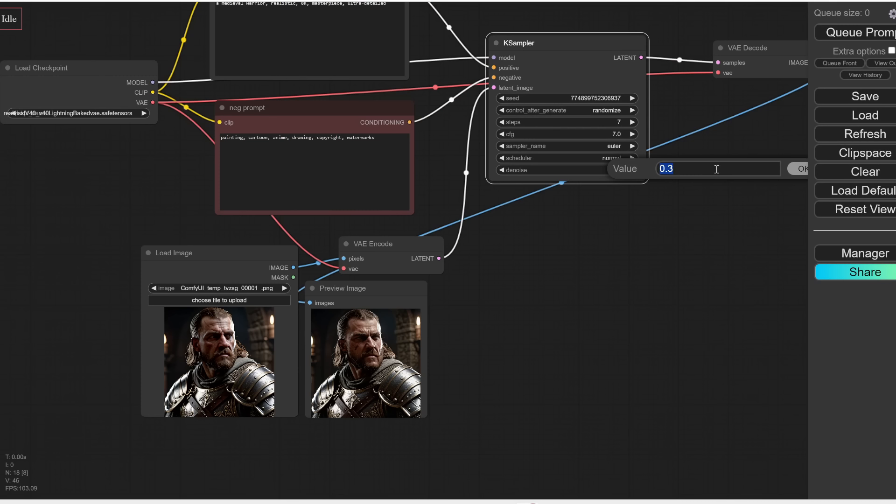
type("0.8")
left_click(792, 169)
left_click(856, 33)
left_click_drag(745, 180, 621, 227)
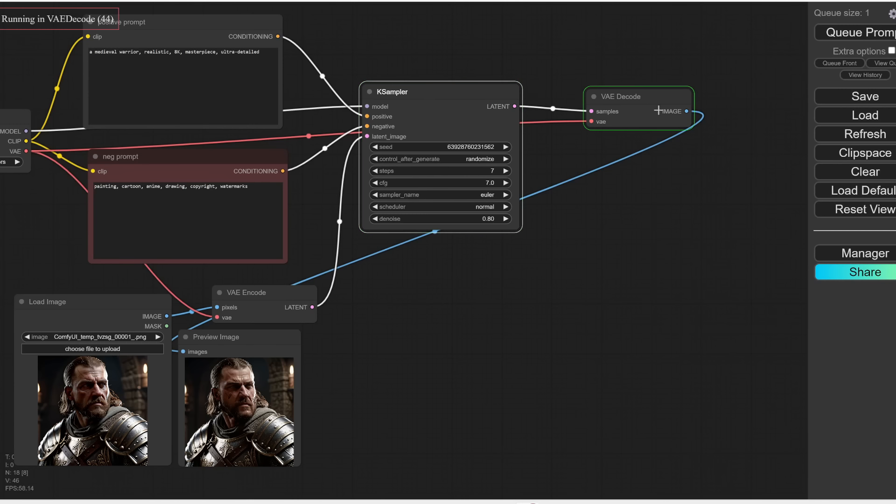
left_click_drag(461, 129, 461, 122)
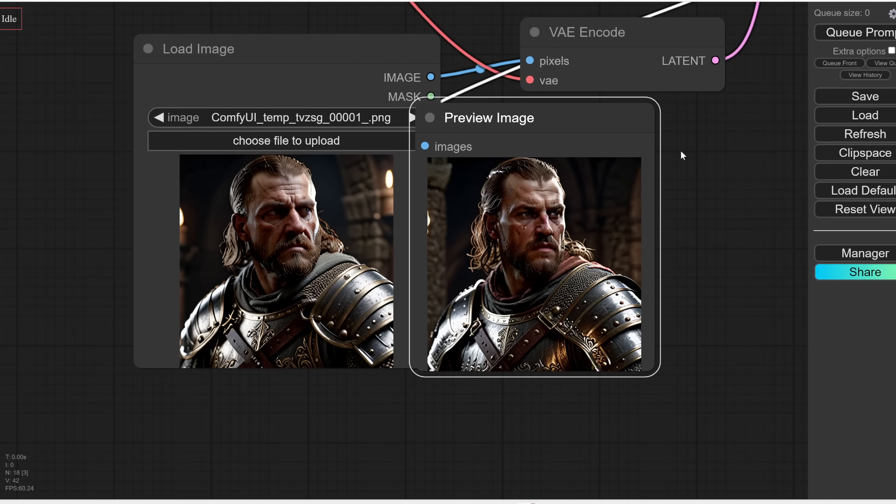
scroll(680, 150, "down", 6)
left_click_drag(743, 91, 570, 164)
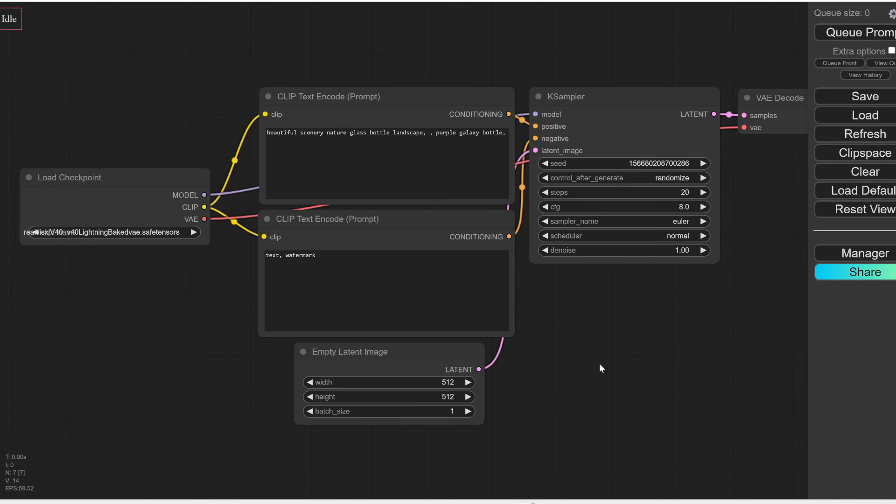
- Search the custom nodes for "ultimate", install UltimateSDUpscale and restart ComfyUI
left_click_drag(679, 351, 647, 344)
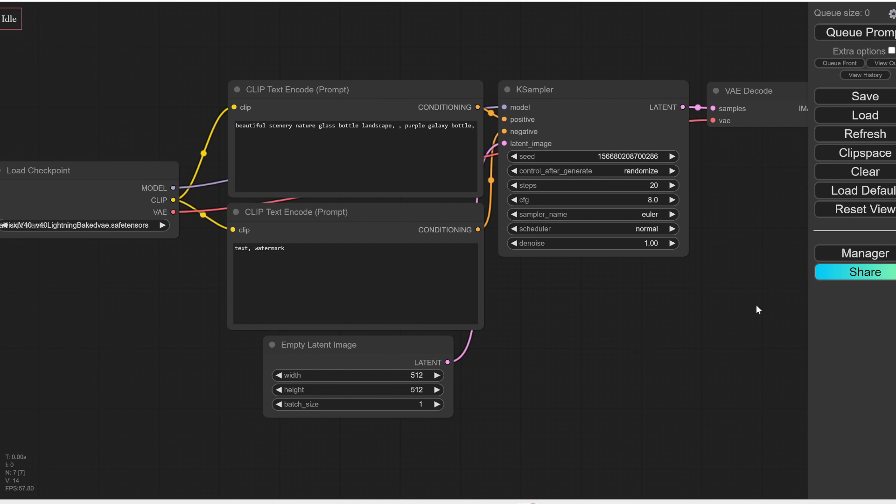
left_click(838, 253)
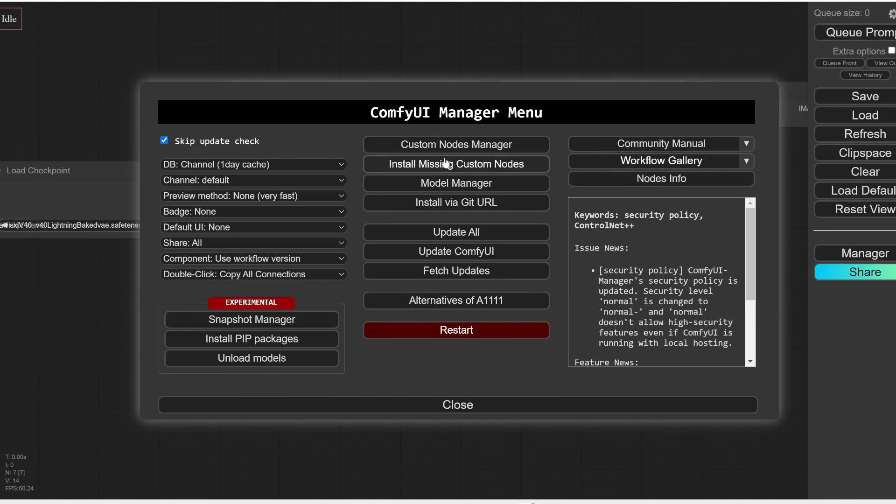
left_click(456, 145)
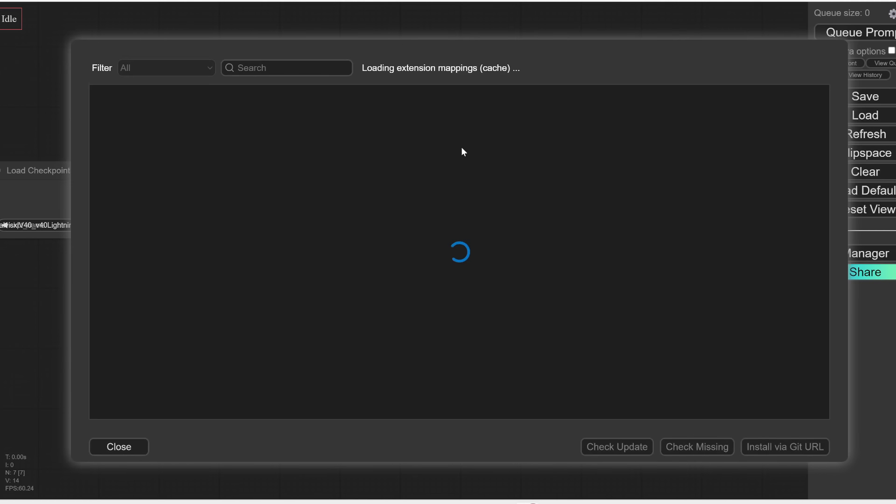
left_click(298, 67)
type("ultimate")
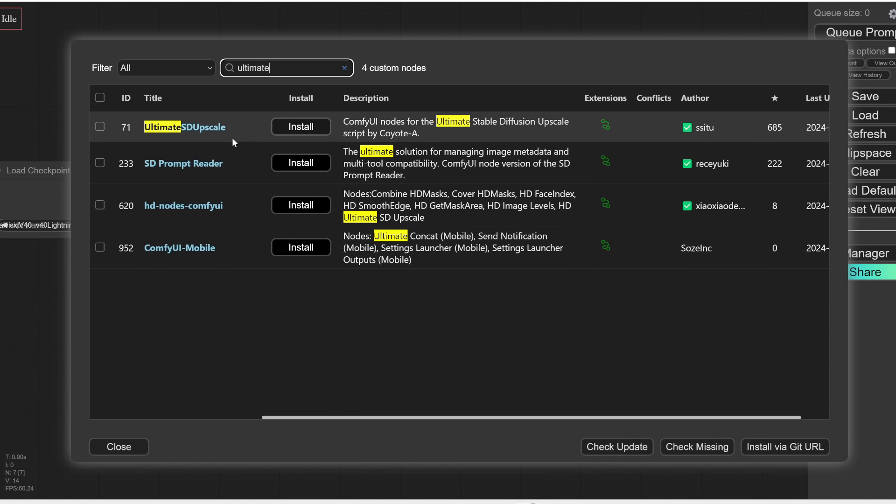
left_click(304, 129)
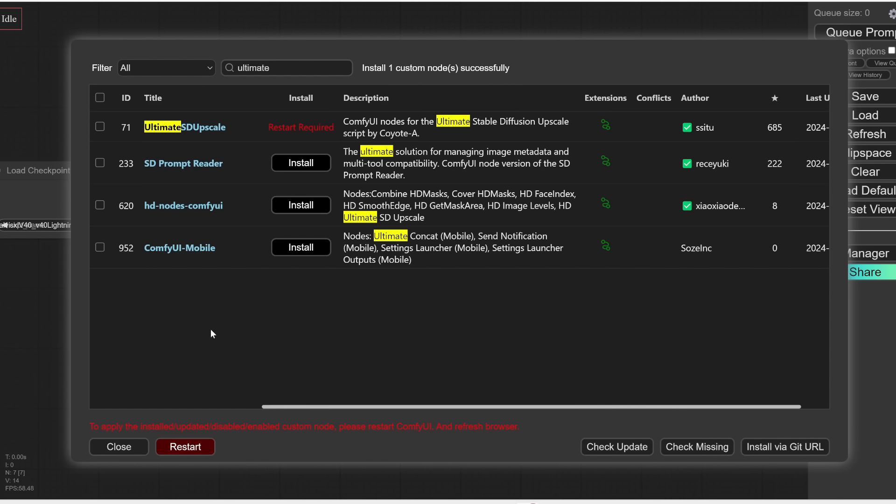
left_click(195, 448)
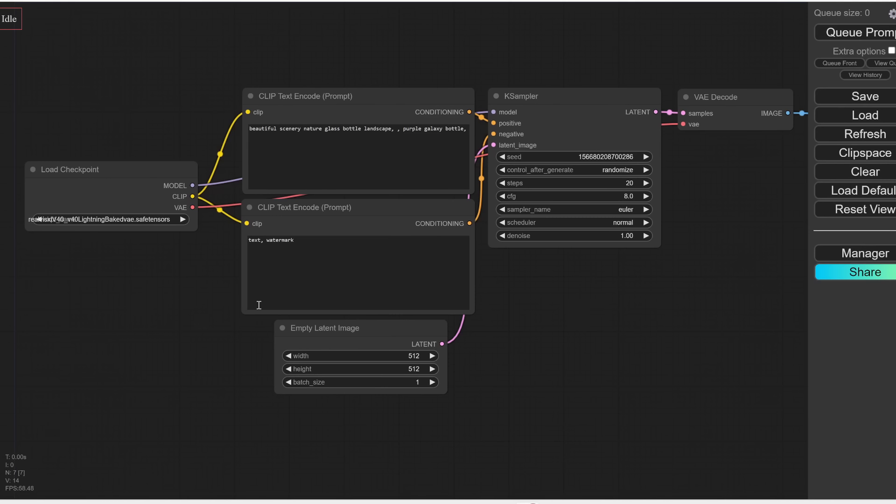
- Delete the KSampler, VAE Decode and Save Image nodes from the default workflow
scroll(631, 310, "down", 1)
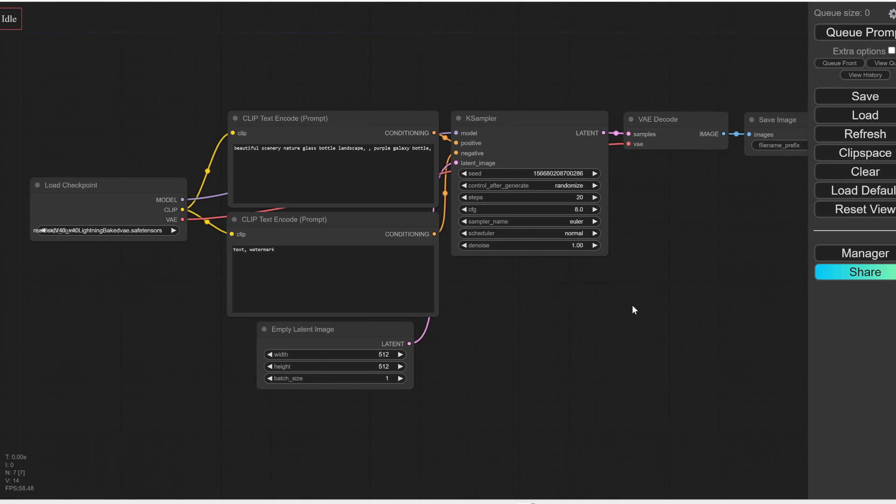
left_click_drag(632, 306, 591, 299)
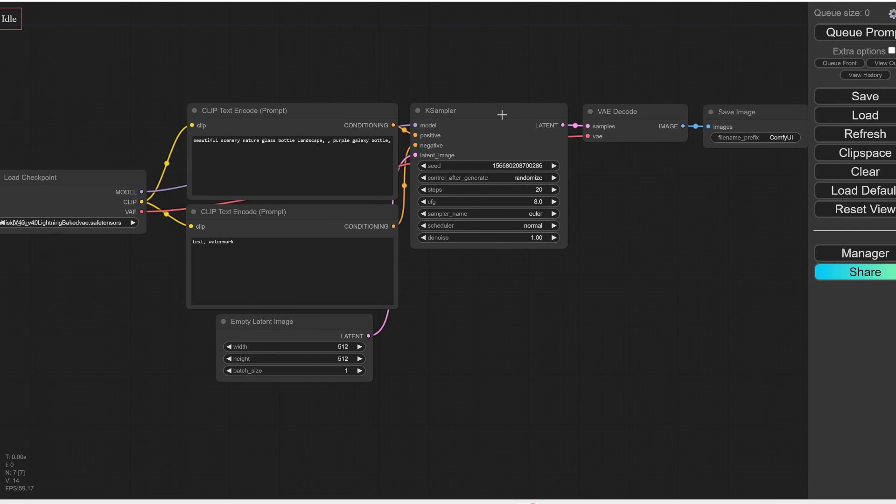
left_click(502, 114)
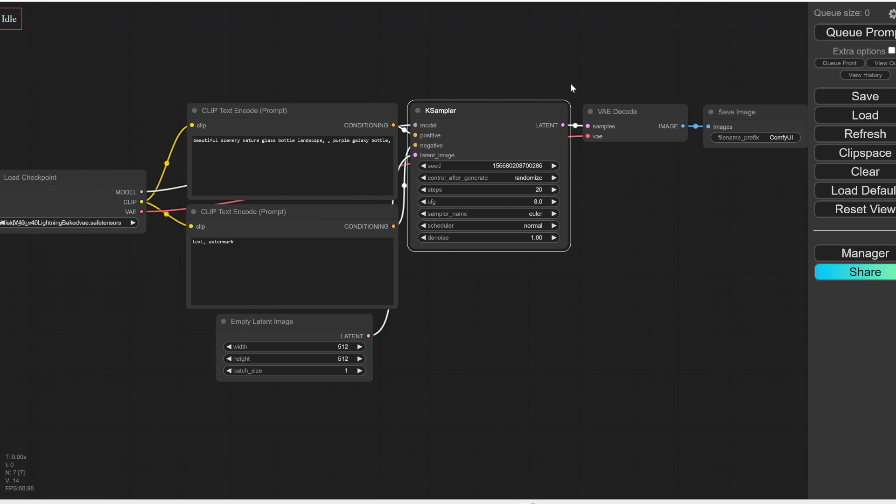
left_click_drag(491, 61, 758, 276)
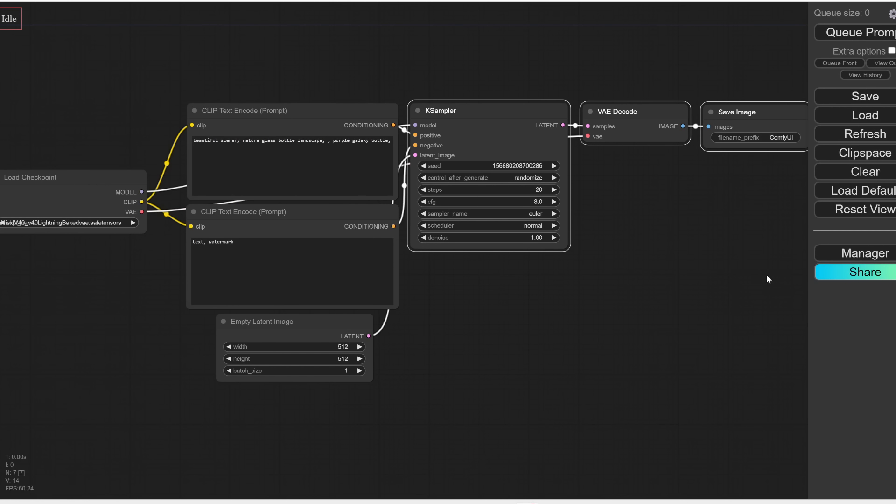
key("Delete")
- Add an Ultimate SD Upscale node fed by the conditioning output of the upper prompt node
left_click_drag(393, 125, 537, 150)
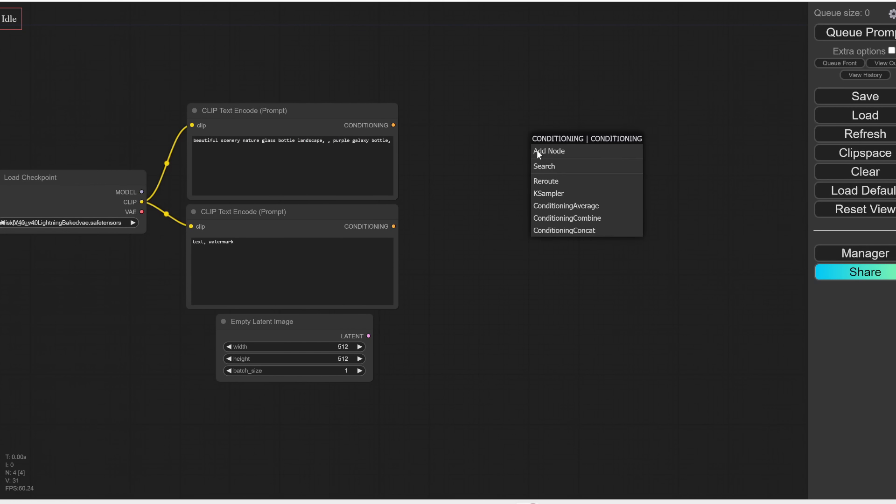
left_click(544, 168)
type("ul")
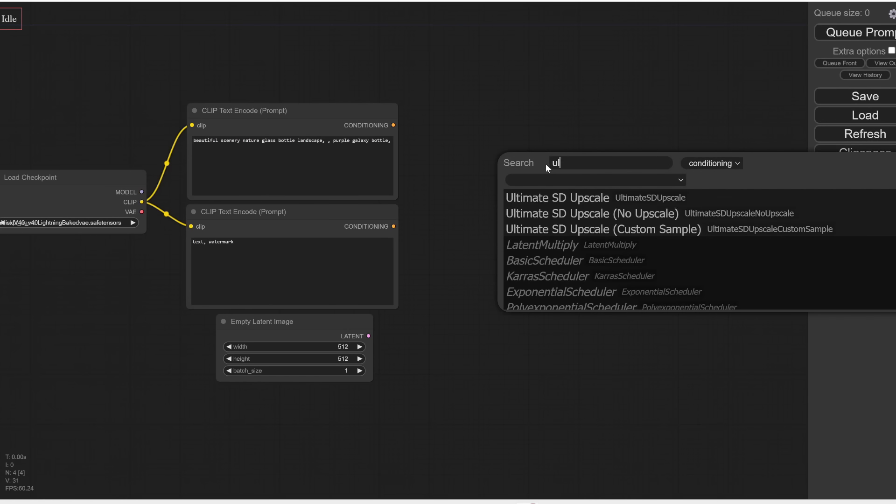
left_click(560, 197)
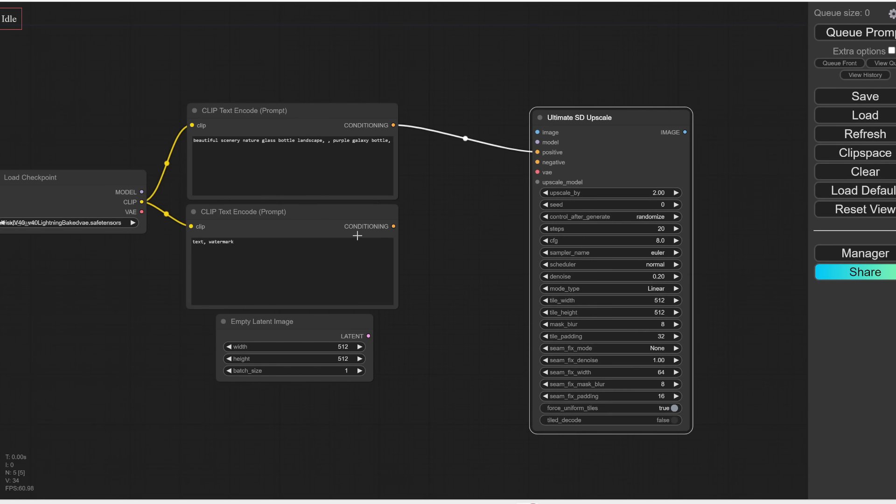
- Connect the lower prompt as negative plus the checkpoint's VAE and model to Ultimate SD Upscale, and delete the Empty Latent Image node
left_click_drag(396, 226, 538, 162)
left_click_drag(142, 212, 537, 172)
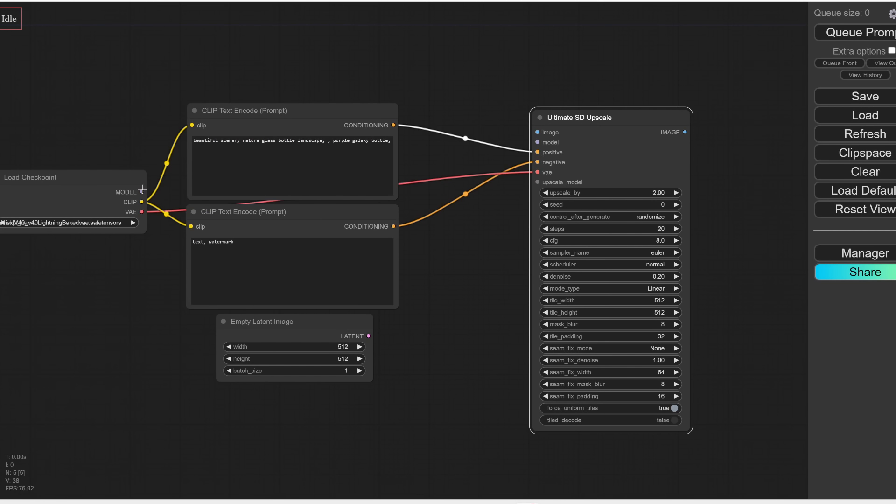
left_click_drag(142, 189, 537, 143)
left_click(315, 327)
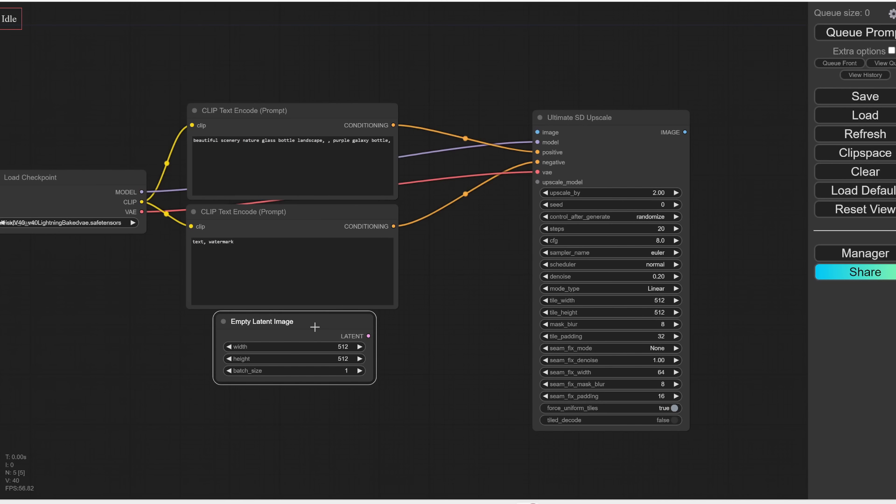
key("Delete")
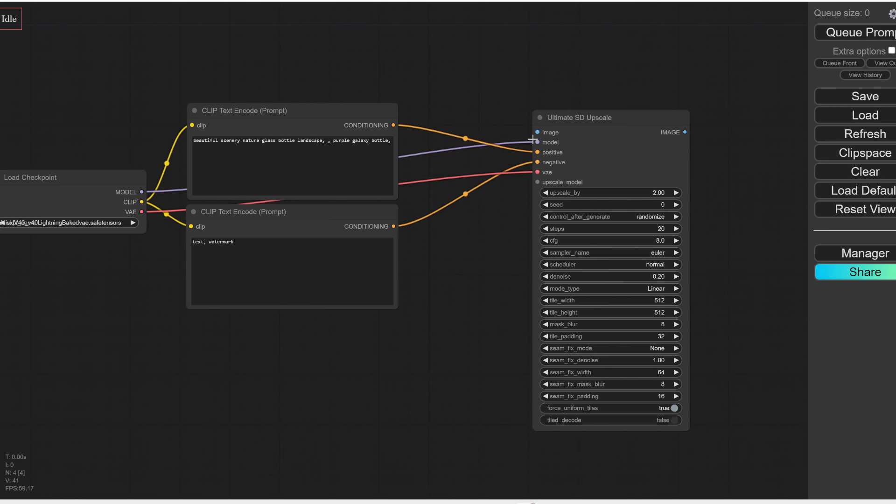
- Add a Load Image node to the upscaler's image input and paste the copied helmeted warrior picture into it
left_click_drag(468, 108, 514, 232)
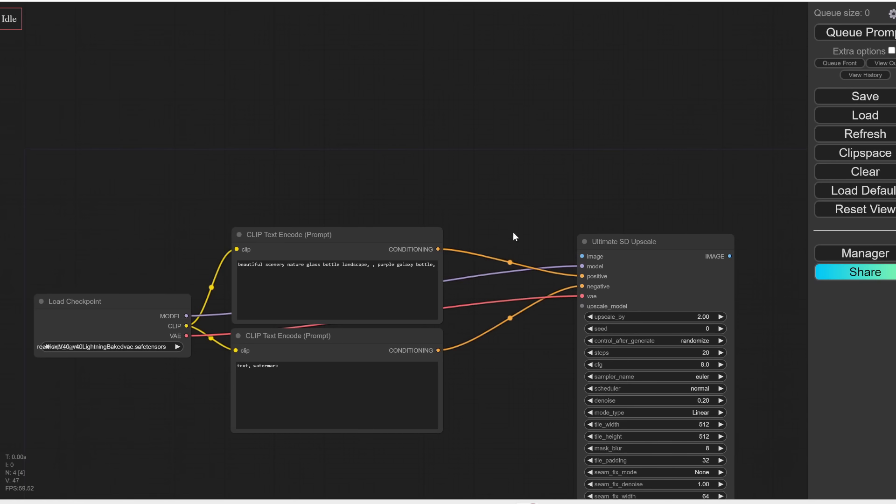
left_click_drag(582, 257, 469, 159)
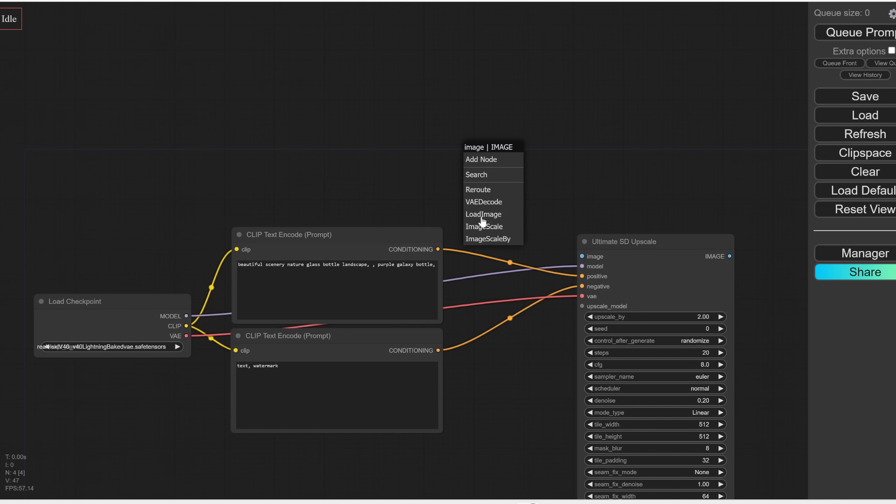
left_click(482, 216)
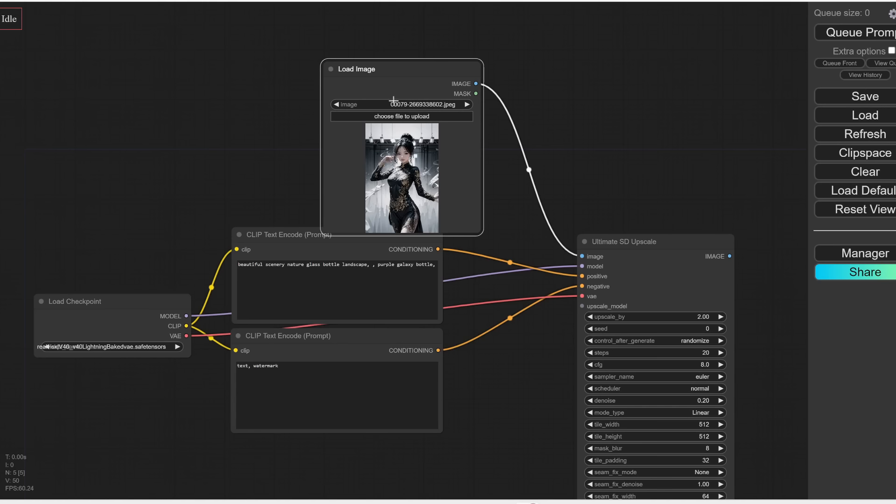
key("ctrl+v")
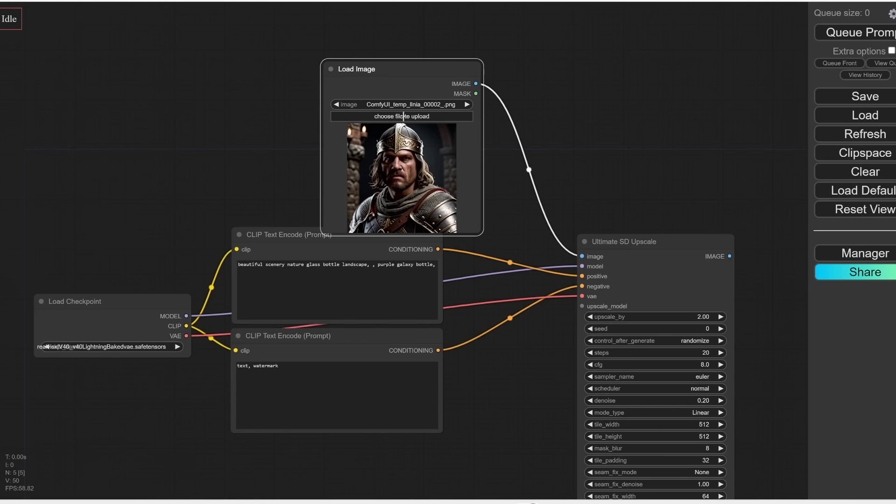
scroll(387, 170, "up", 4)
scroll(397, 169, "up", 10)
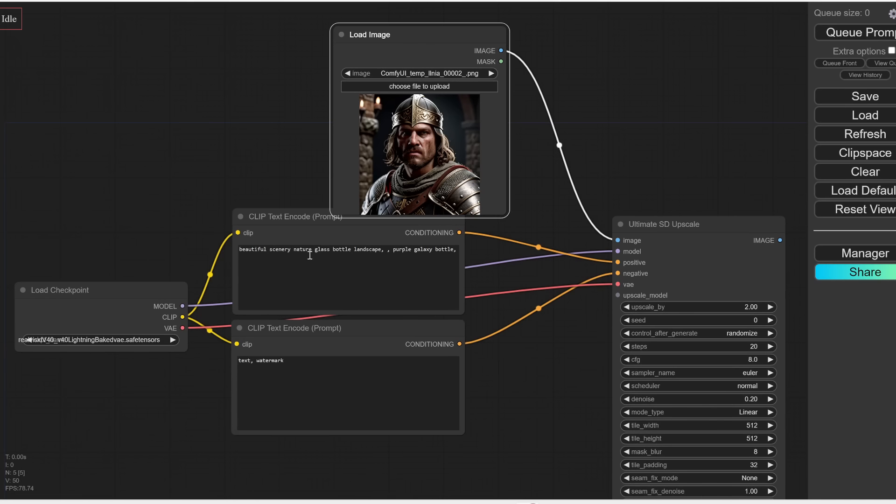
- Replace the positive prompt with "medieval warrior, 8k, masterpiece, ultra-detailed, realistic"
left_click(310, 256)
key("ctrl+a")
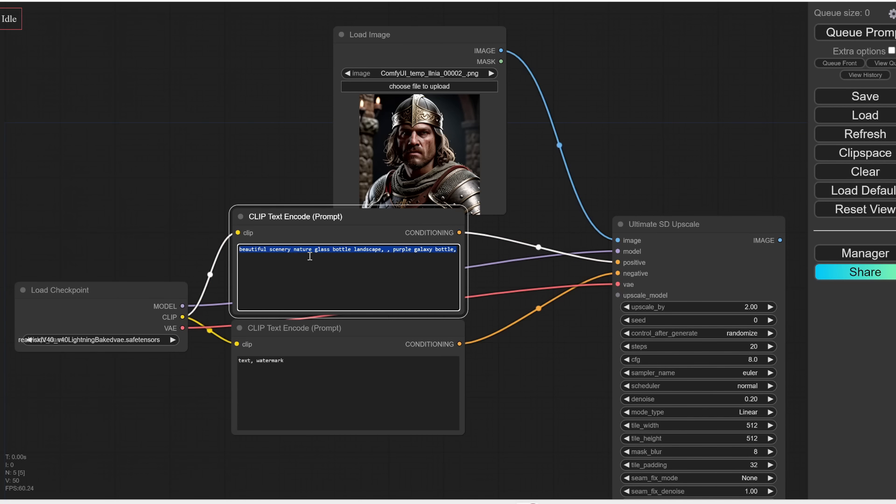
type("medieval warrior, 8k, masterpiece,")
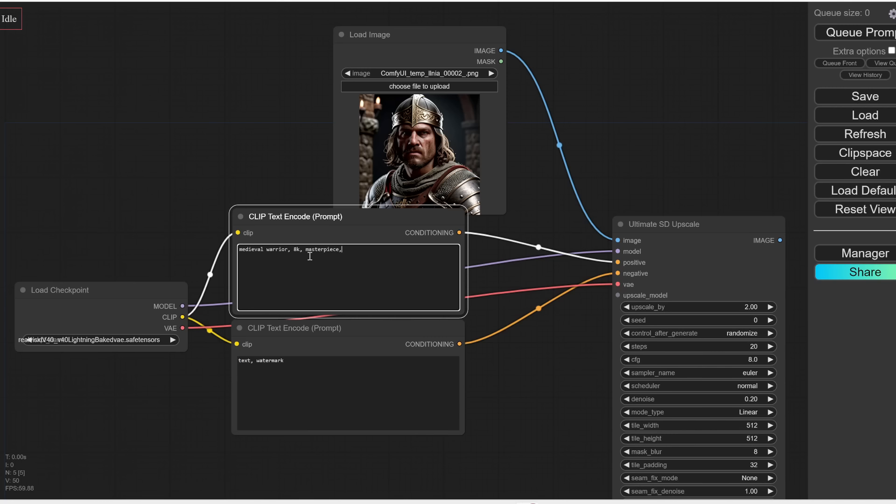
type(" ultra-detailed, realistic")
- Replace the negative prompt with "anime, 2d, cartoon, painting, watermark"
left_click(309, 371)
key("ctrl+a")
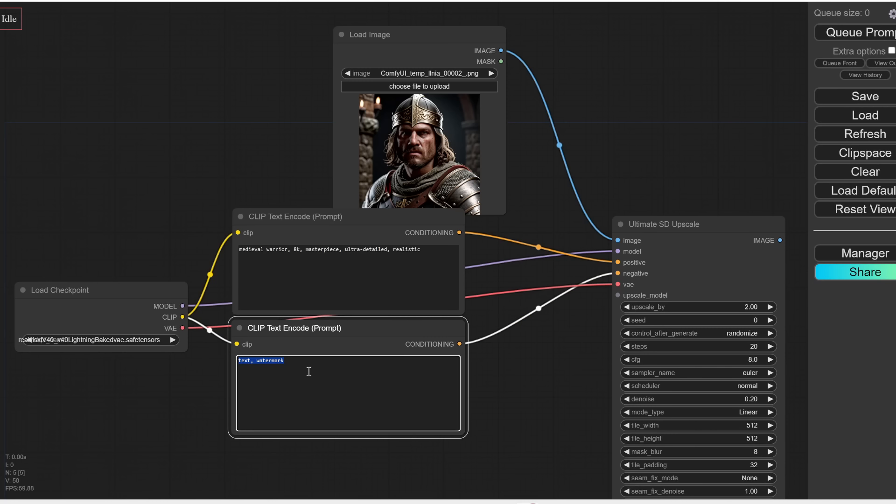
type("anime,")
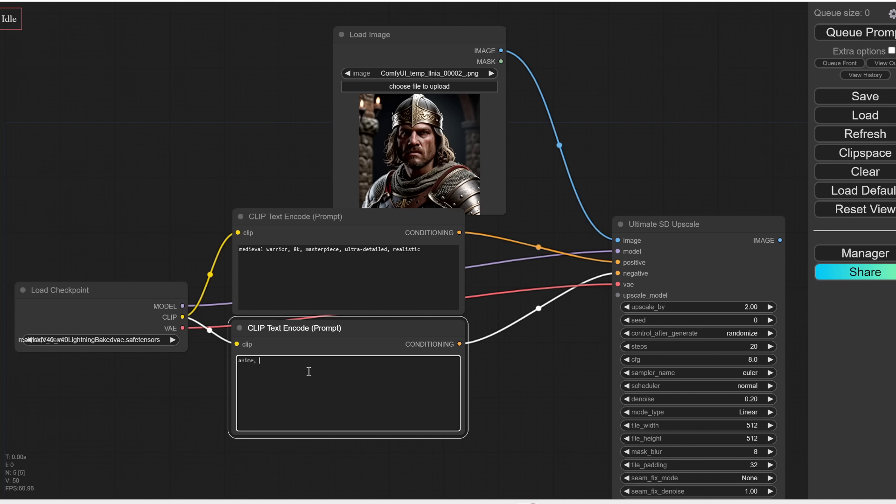
type(" 2d, cartoon, painting, watermark")
- Add a Load Upscale Model node to the Ultimate SD Upscale node's upscale_model input, using 4x-UltraSharp.pth
scroll(549, 397, "down", 3)
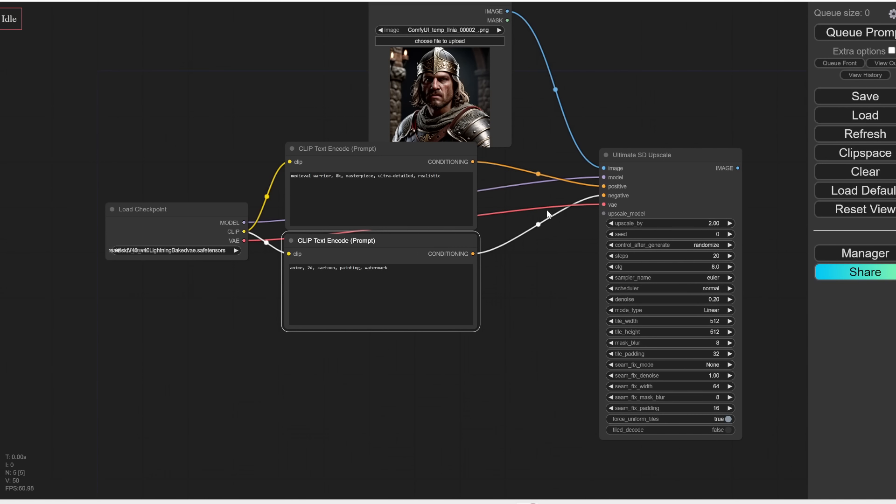
left_click_drag(605, 213, 595, 217)
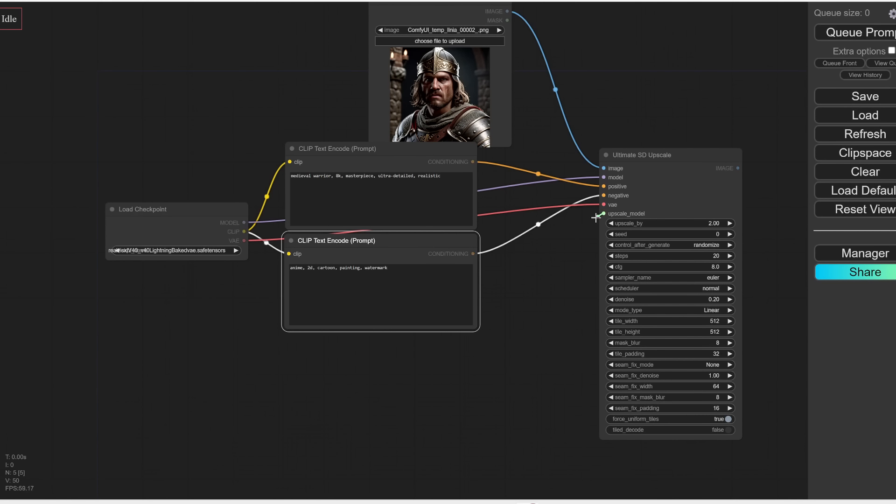
left_click_drag(569, 259, 499, 379)
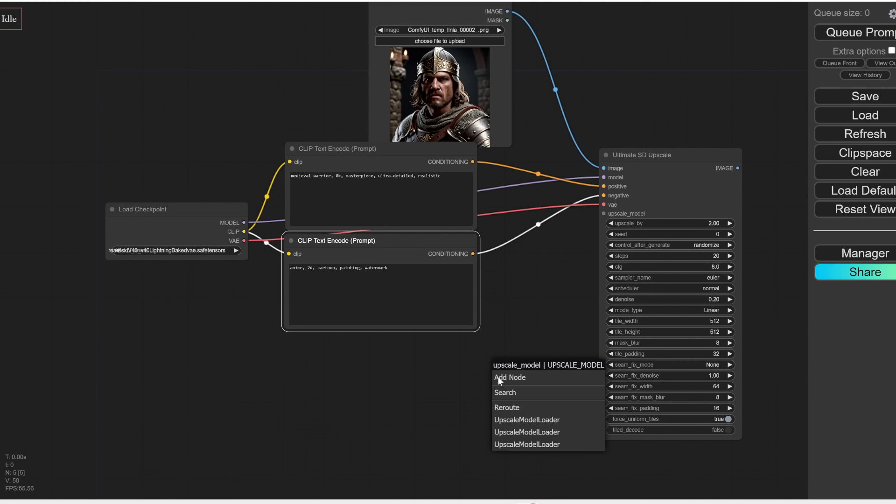
left_click(513, 420)
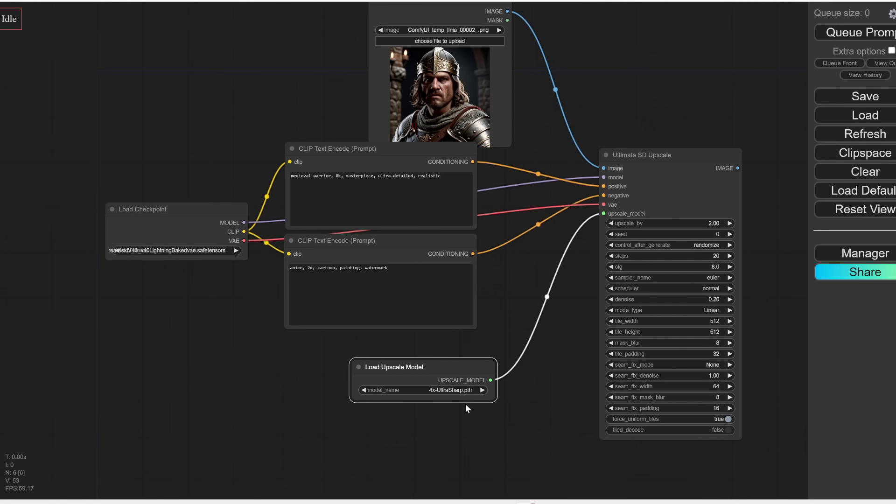
left_click(460, 394)
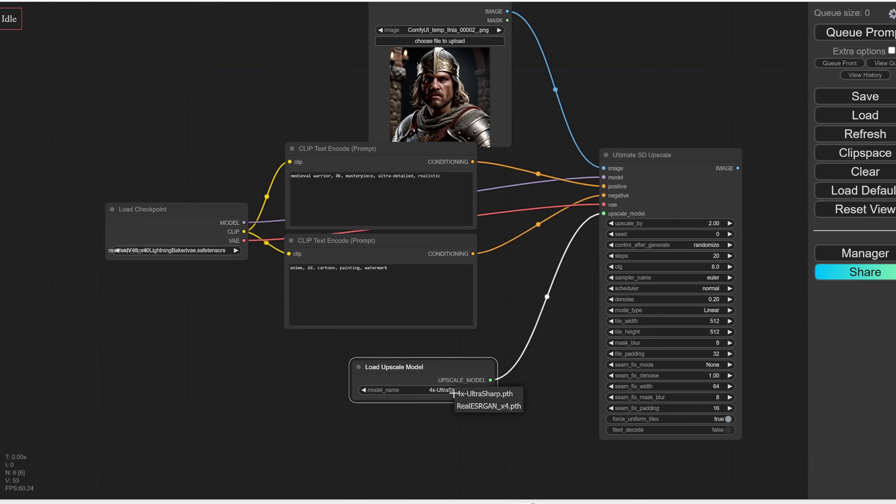
left_click(480, 395)
- Examine the tile division of the warrior image alongside the denoise and tile size settings of the Ultimate SD Upscale node
left_click_drag(574, 354, 489, 361)
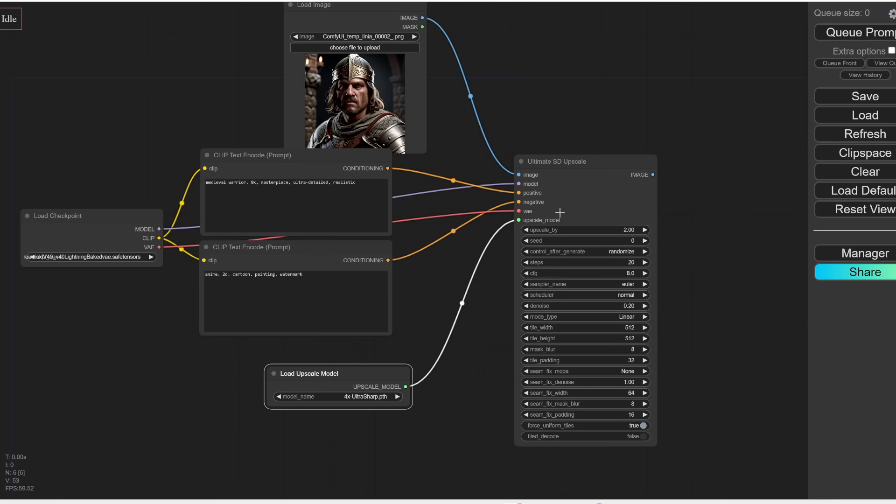
scroll(572, 228, "up", 2)
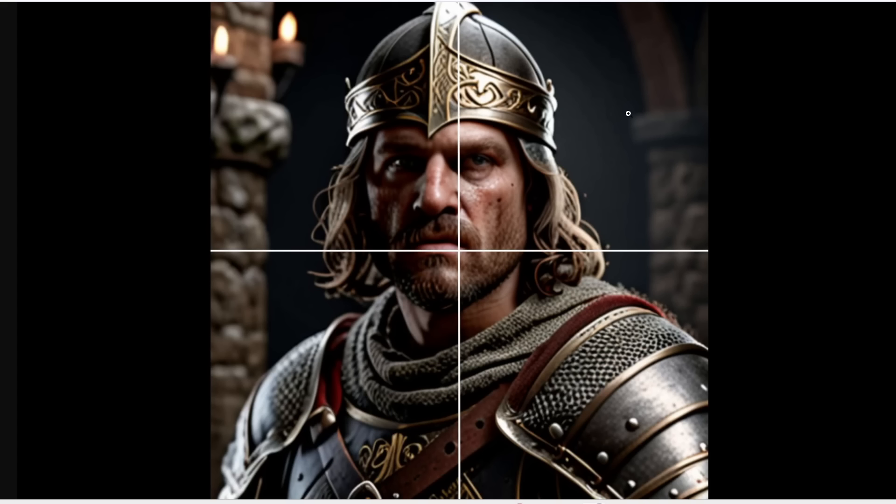
left_click(378, 230)
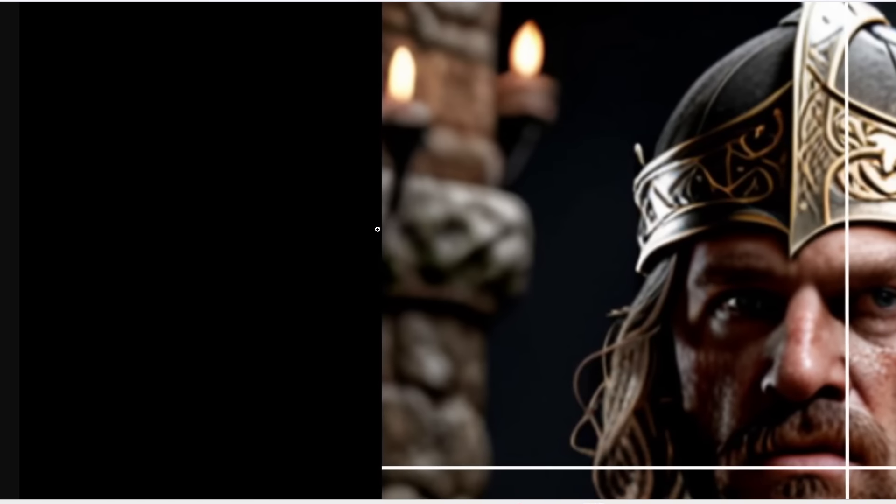
scroll(377, 229, "right", 1)
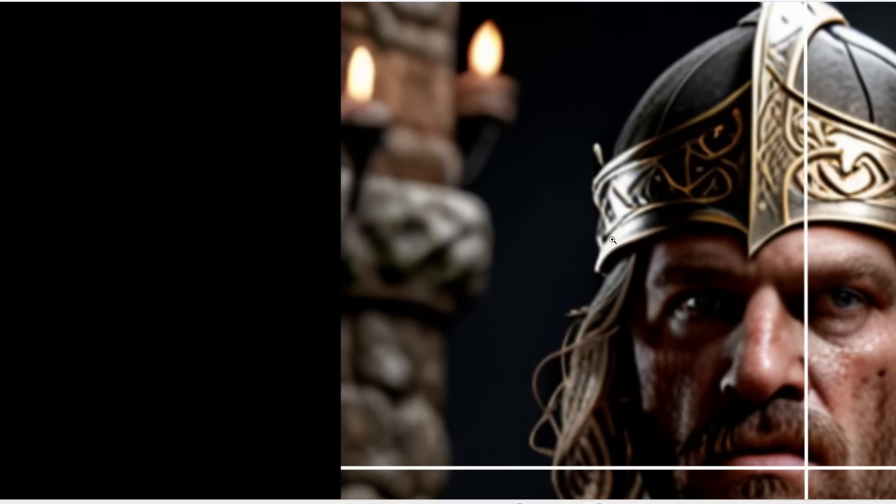
scroll(613, 238, "right", 10)
scroll(578, 304, "down", 8)
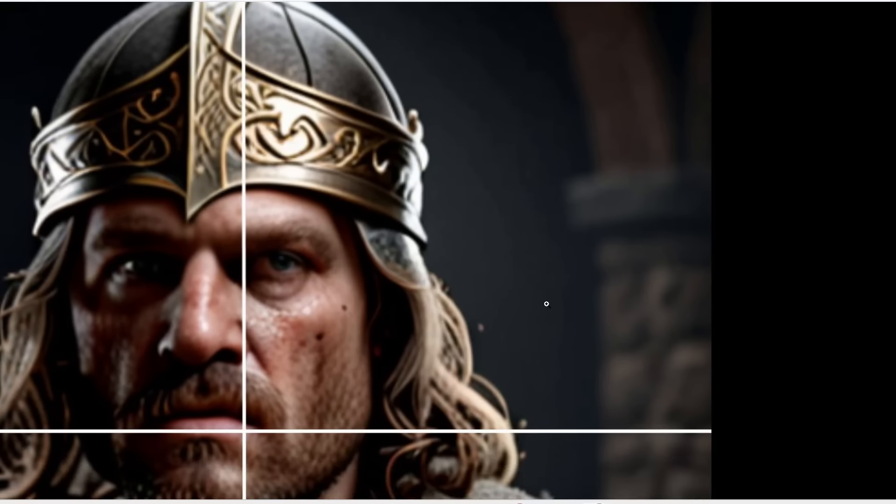
scroll(544, 304, "left", 1)
scroll(393, 107, "left", 5)
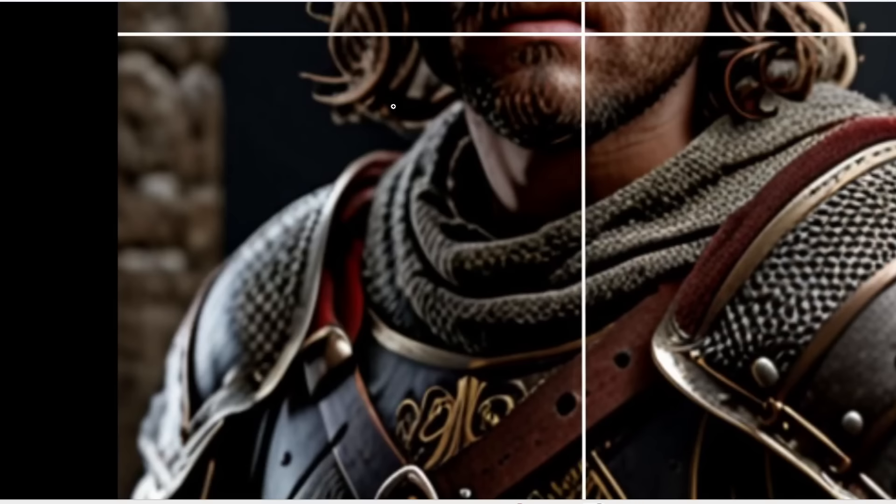
left_click(341, 288)
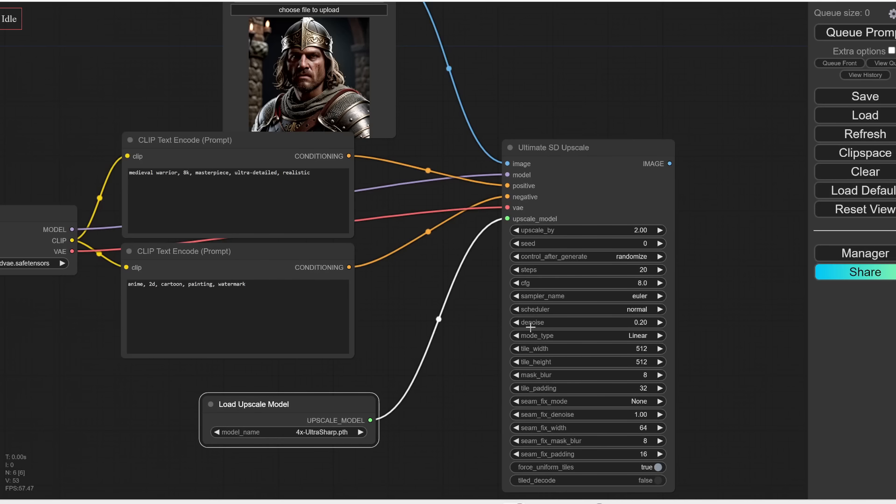
scroll(641, 322, "up", 9)
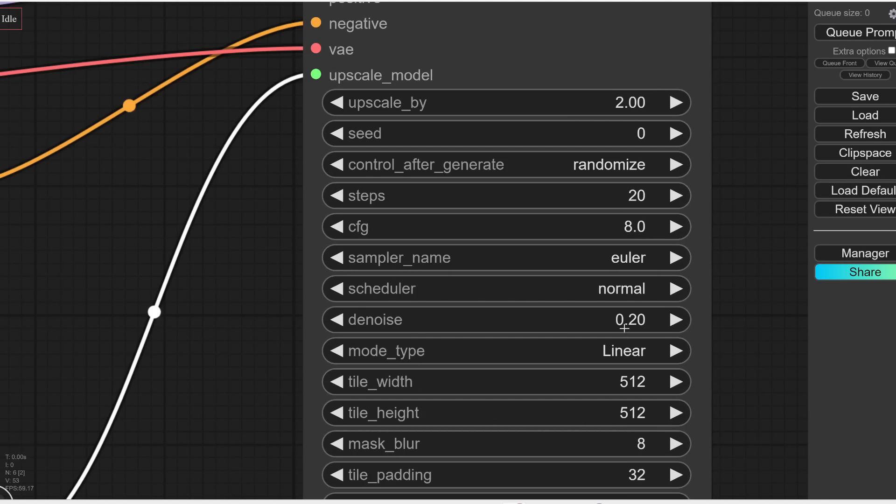
scroll(624, 328, "down", 5)
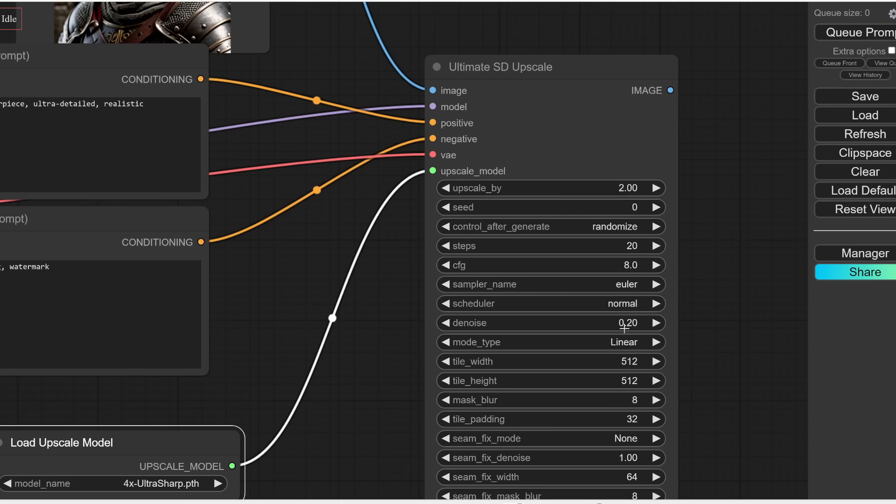
scroll(624, 328, "down", 1)
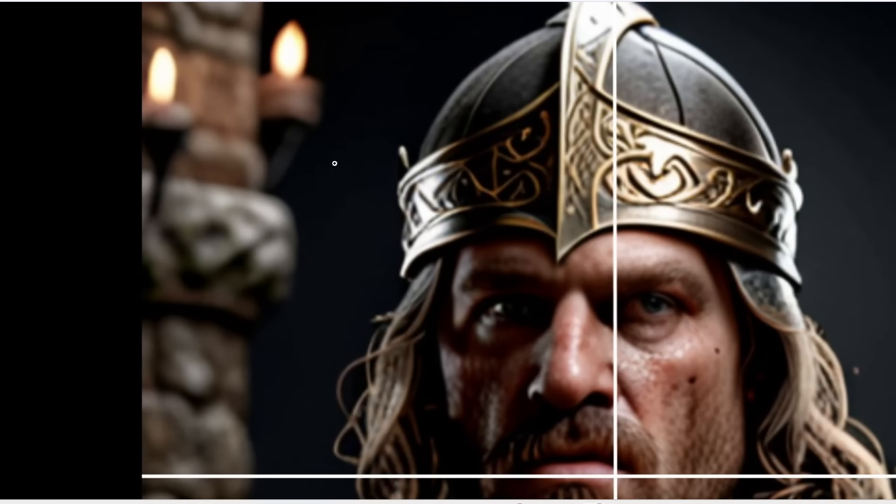
scroll(335, 163, "right", 9)
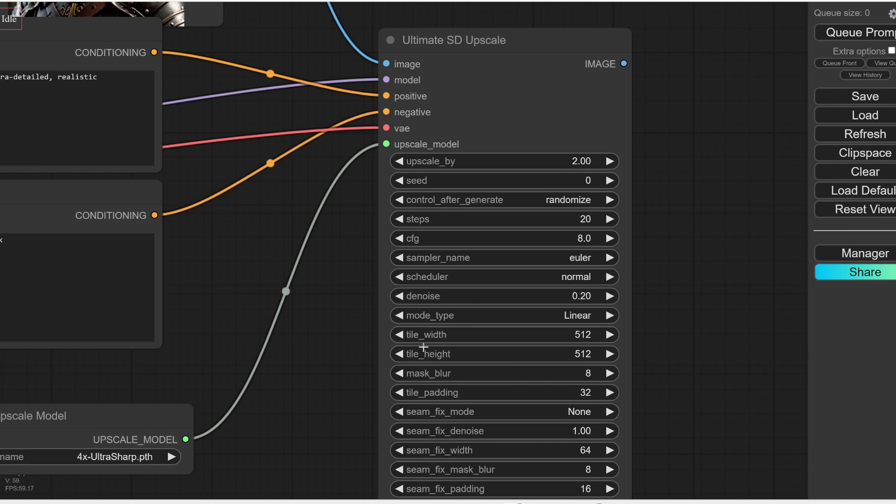
scroll(335, 290, "down", 6)
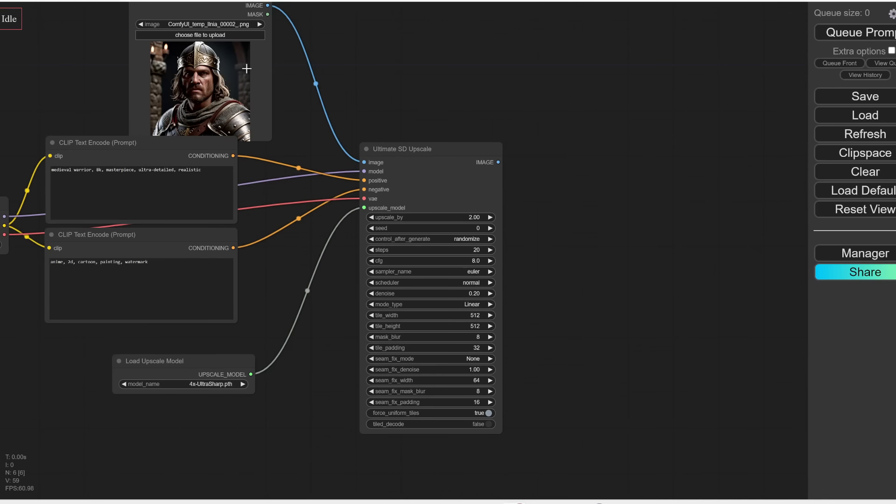
- Add a Preview Image node to the Ultimate SD Upscale node's image output and run the workflow
scroll(356, 296, "up", 5)
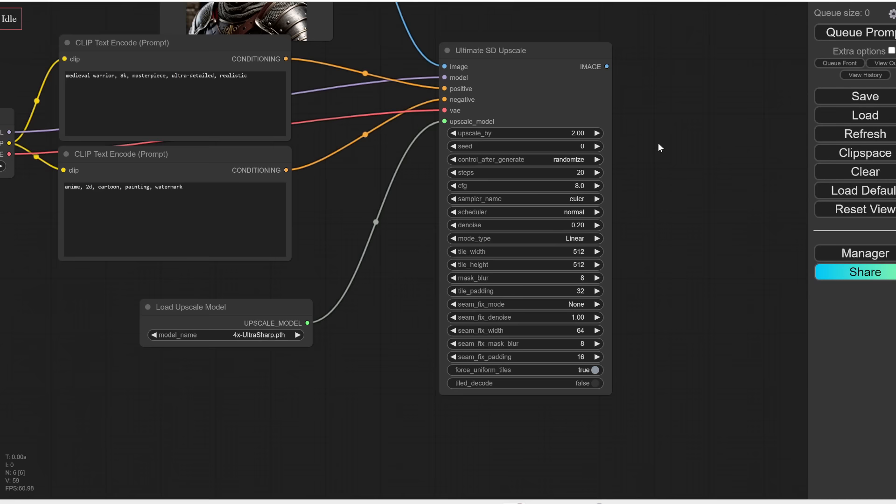
left_click_drag(658, 142, 548, 211)
left_click_drag(504, 150, 582, 179)
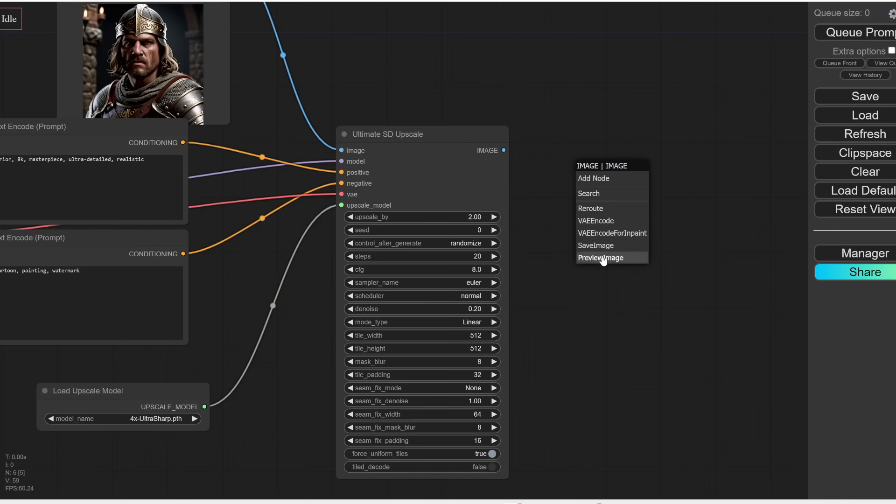
left_click(602, 258)
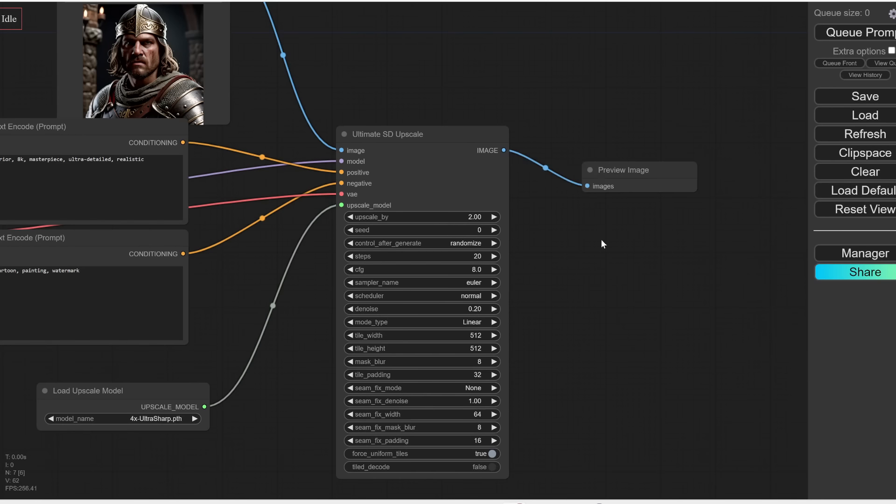
scroll(602, 245, "down", 2)
left_click(870, 36)
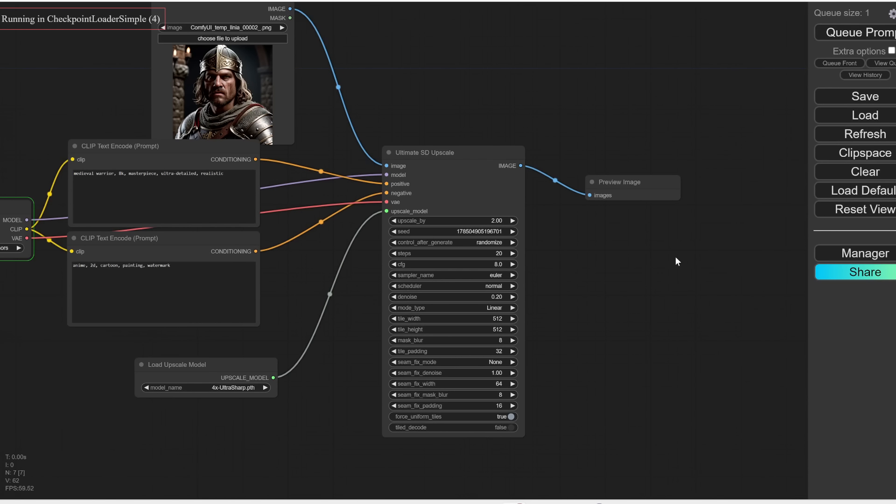
- Place the Load Image and Preview Image nodes side by side and compare the source warrior with the upscaled result
left_click_drag(279, 70, 561, 225)
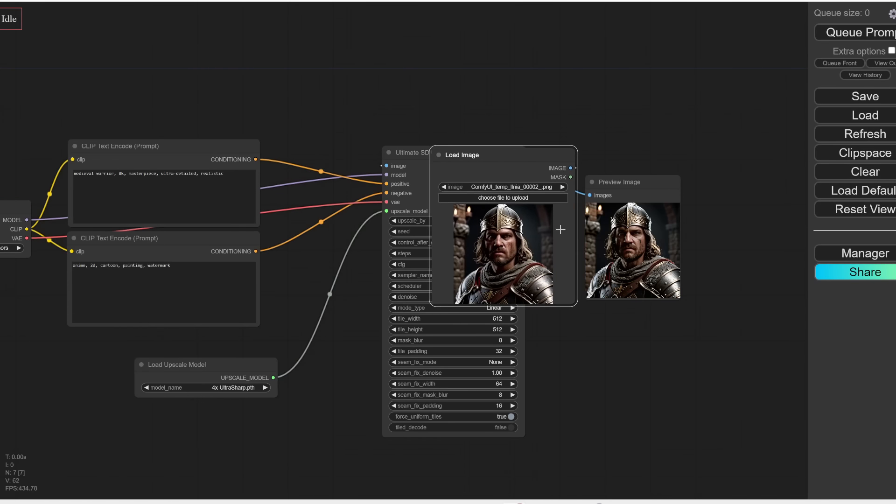
scroll(607, 245, "up", 10)
left_click_drag(676, 263, 580, 273)
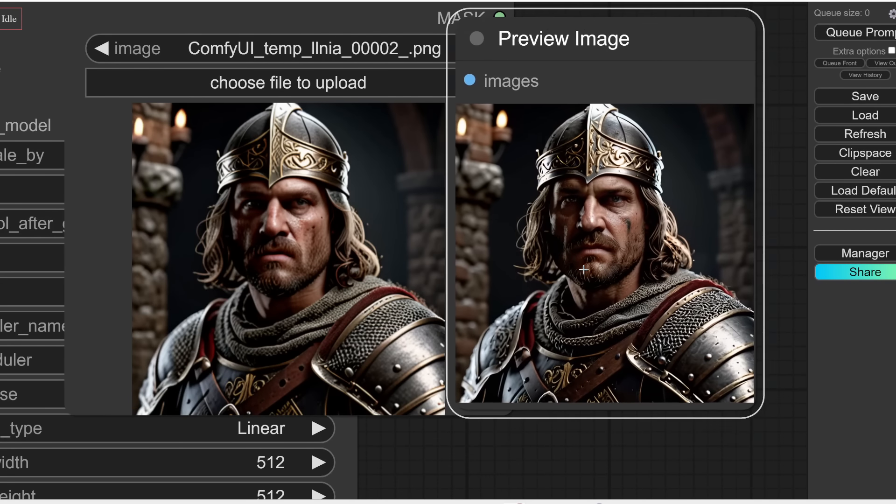
scroll(567, 275, "up", 3)
scroll(555, 279, "down", 3)
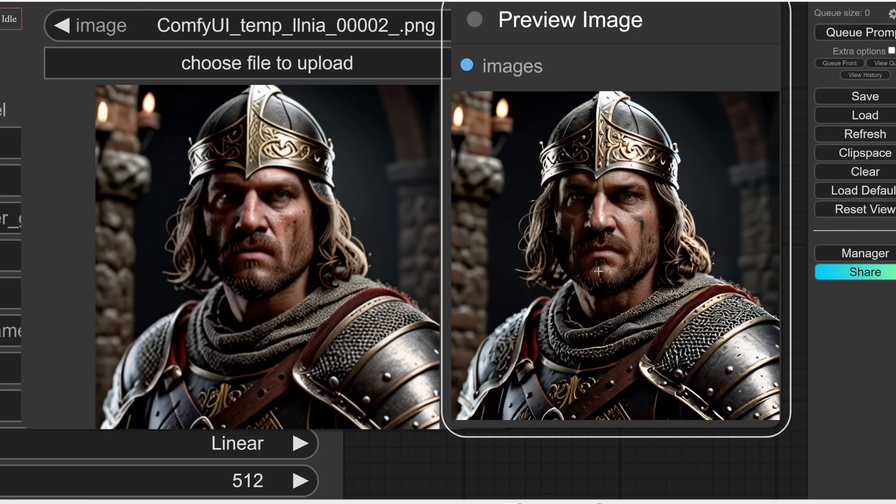
scroll(599, 271, "down", 10)
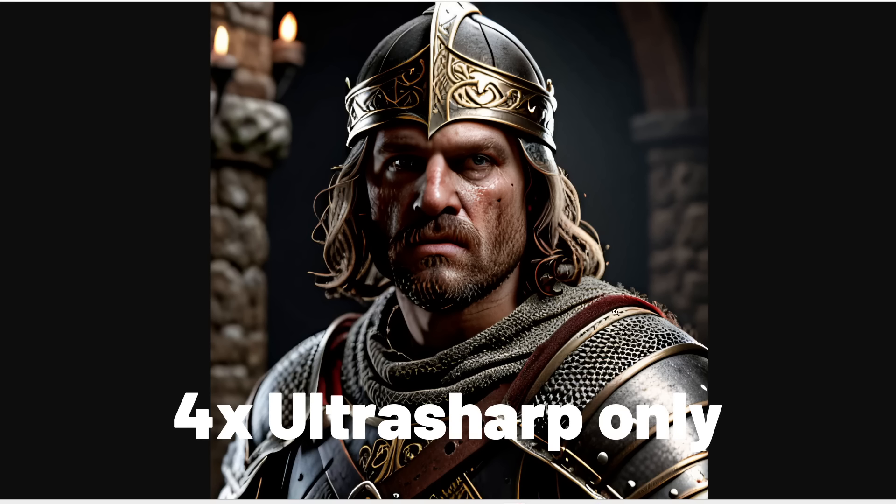
- Inspect the warrior's face, beard and hair up close in the version upscaled with 4x Ultrasharp only
left_click(470, 280)
scroll(466, 128, "up", 4)
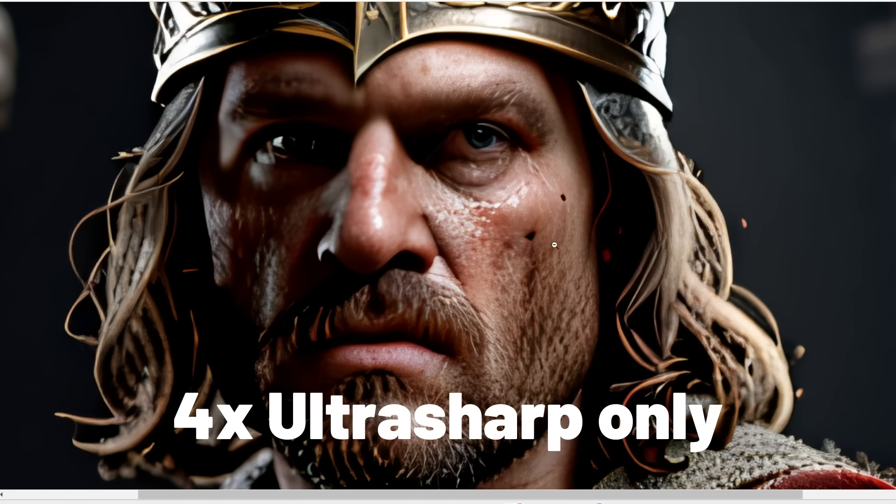
scroll(605, 327, "down", 1)
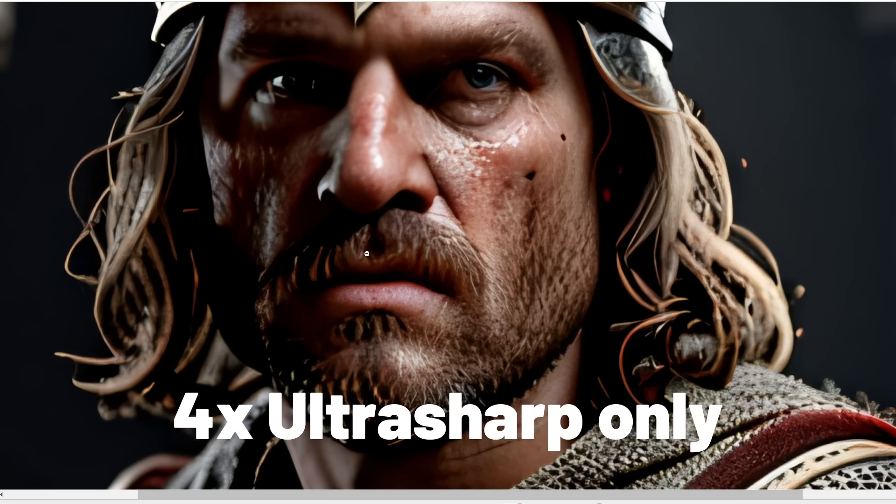
left_click(531, 214)
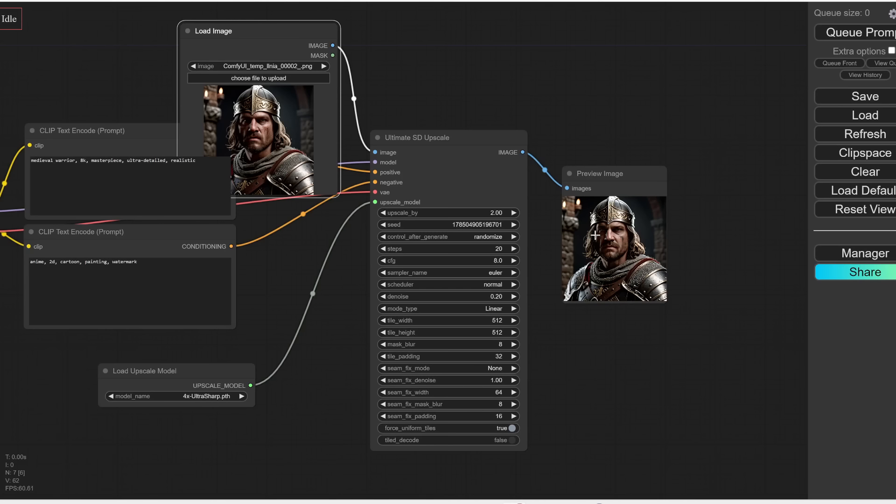
- Set upscale_by to 4 on the Ultimate SD Upscale node and return it to 2
scroll(548, 261, "up", 3)
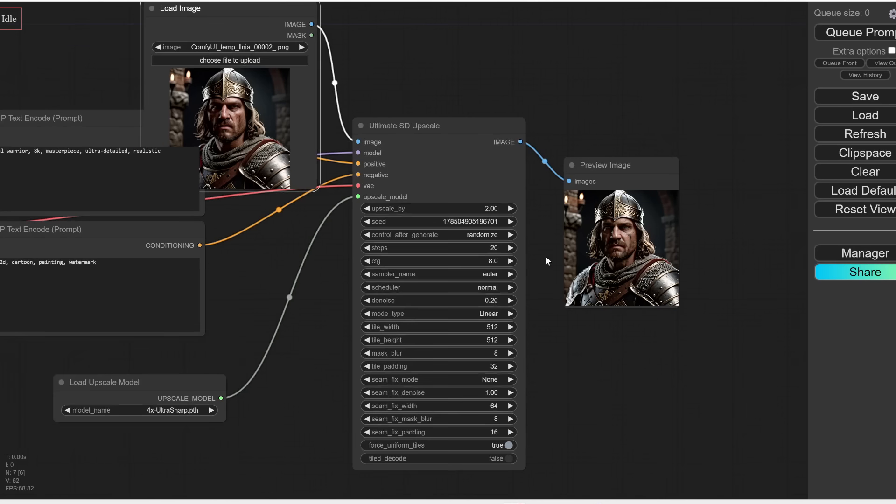
scroll(542, 276, "down", 3)
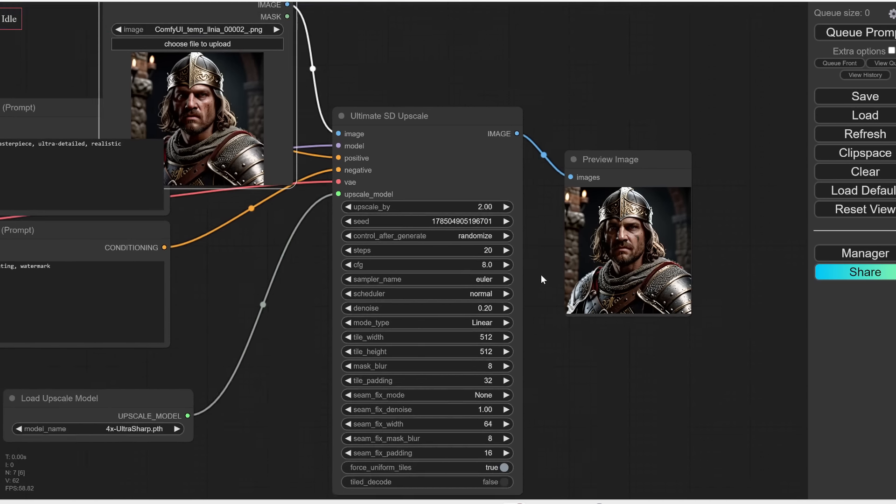
left_click_drag(541, 323, 526, 301)
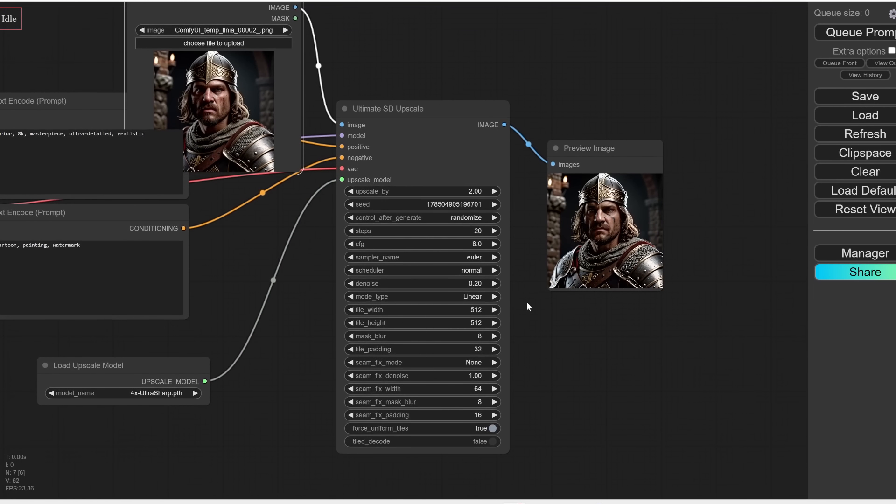
left_click(479, 191)
type("4")
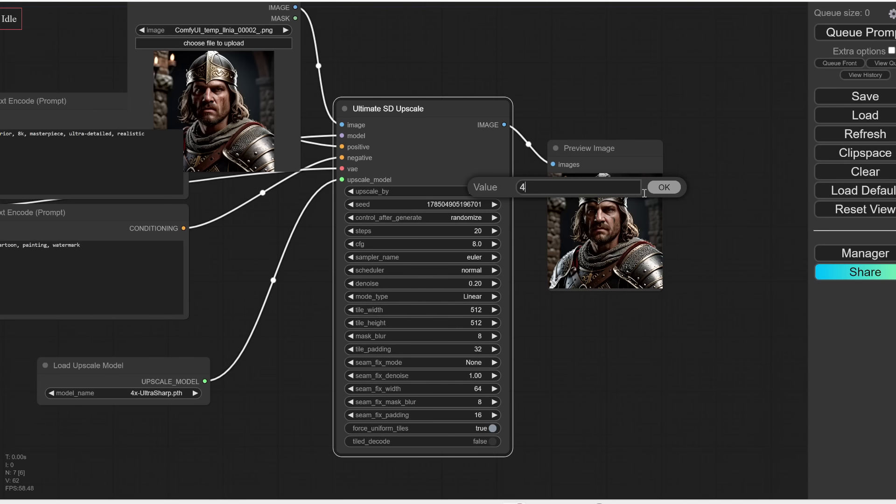
key("Return")
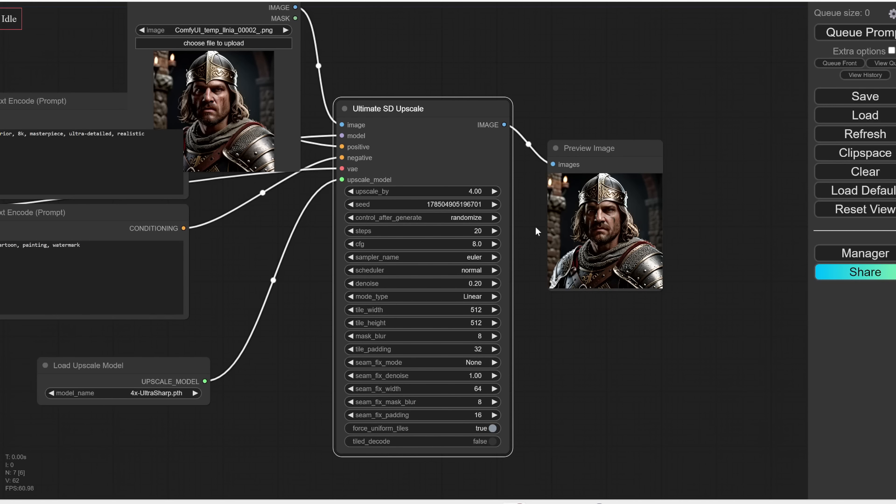
left_click(474, 189)
type("2")
left_click(649, 187)
- Delete the Preview Image node connected to the Ultimate SD Upscale node
left_click(632, 153)
key("Delete")
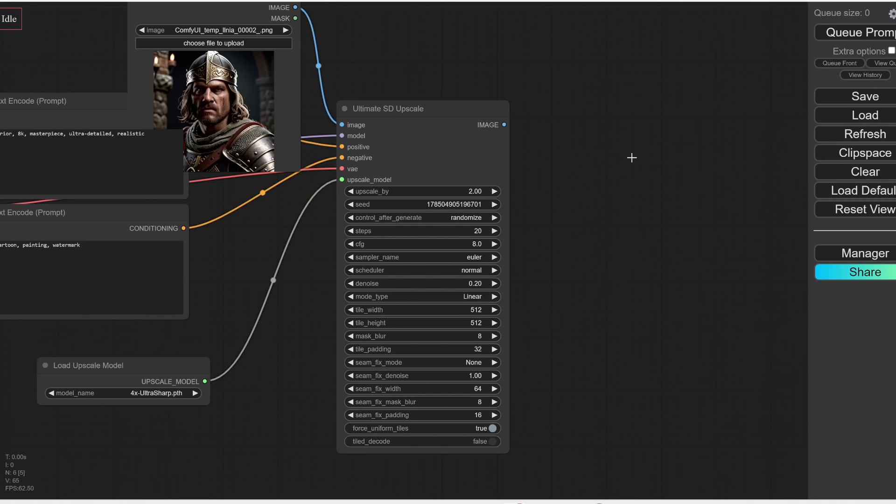
- Search for and add a second Ultimate SD Upscale node fed by the first one's image output
left_click_drag(617, 158, 599, 163)
left_click_drag(485, 129, 576, 131)
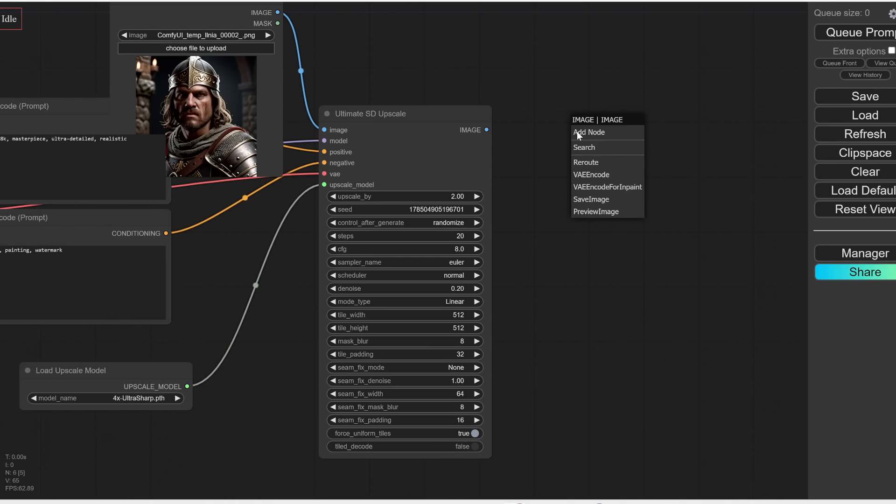
left_click(580, 147)
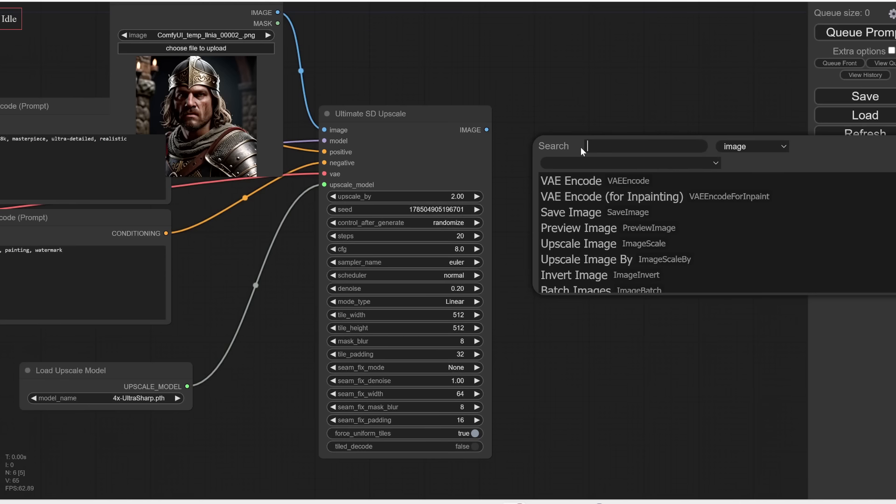
type("ult")
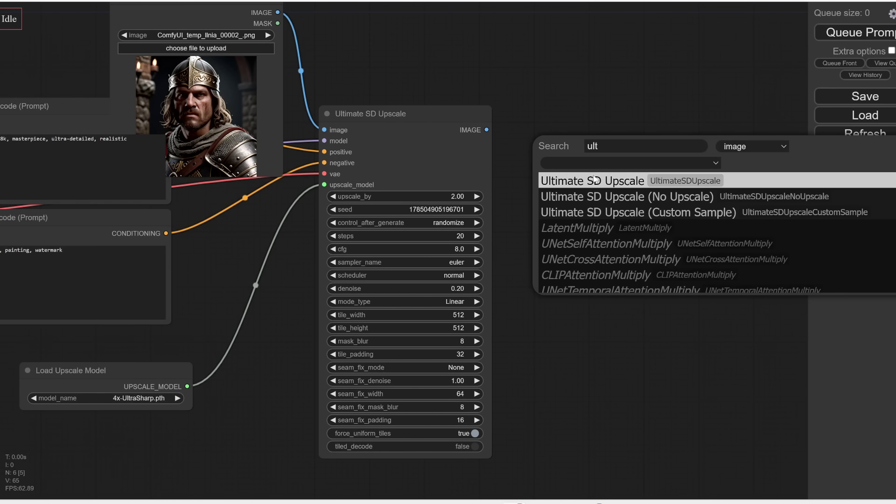
left_click(595, 180)
scroll(521, 178, "down", 4)
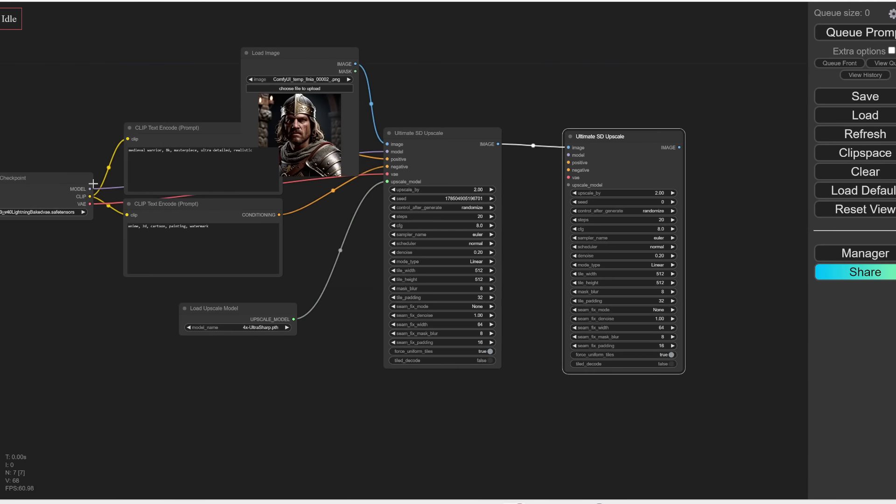
- Connect the checkpoint's model and vae, both prompts' conditioning and the upscale model to the second Ultimate SD Upscale node
left_click_drag(90, 188, 569, 155)
left_click_drag(319, 56, 342, 0)
left_click_drag(280, 139, 568, 162)
left_click_drag(278, 214, 569, 170)
left_click_drag(89, 204, 568, 177)
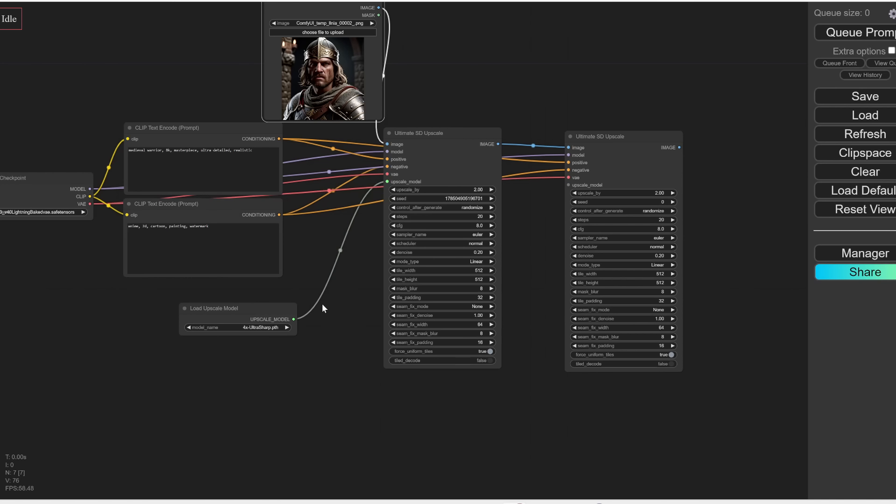
left_click_drag(293, 319, 569, 185)
- Delete the newly wired second Ultimate SD Upscale node
scroll(555, 194, "up", 2)
left_click(610, 132)
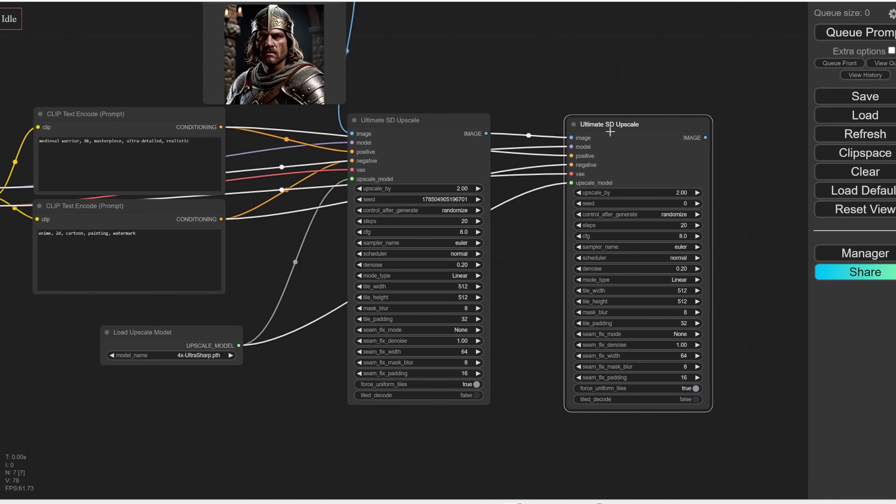
key("Delete")
- Duplicate the remaining Ultimate SD Upscale node beside the original, keeping its input connections
left_click(456, 121)
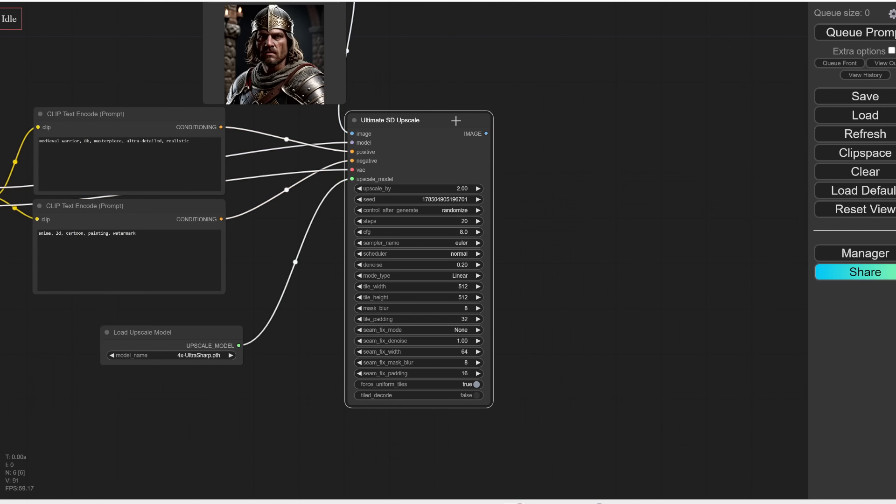
key("ctrl+c")
left_click(565, 133)
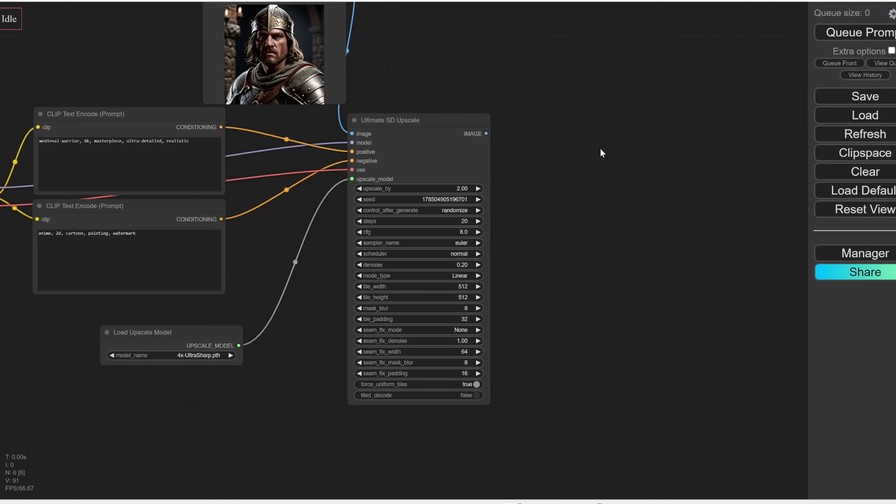
key("ctrl+shift+v")
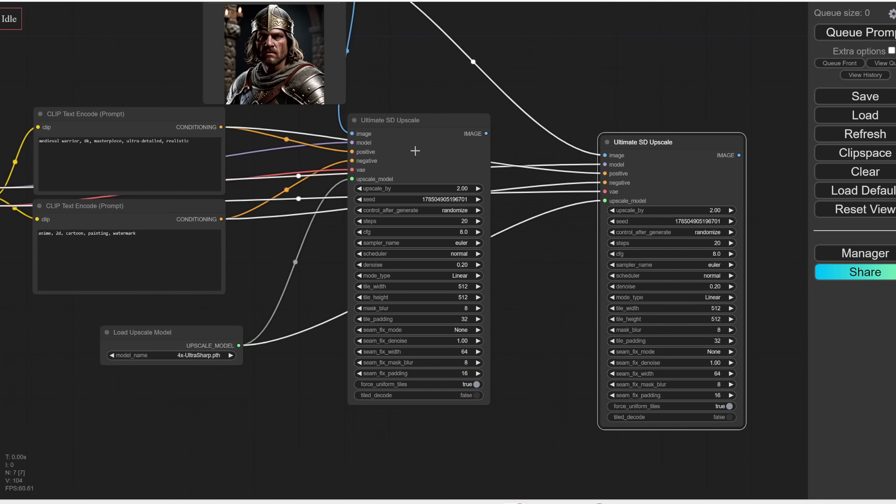
- Remove the Load Image link to the duplicated upscale node and feed it the first upscale node's image output instead
left_click_drag(557, 81, 555, 119)
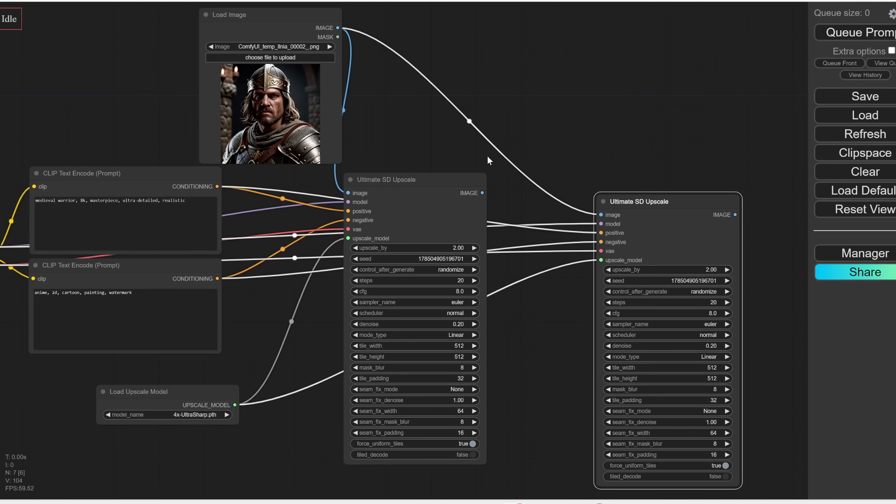
left_click(468, 121)
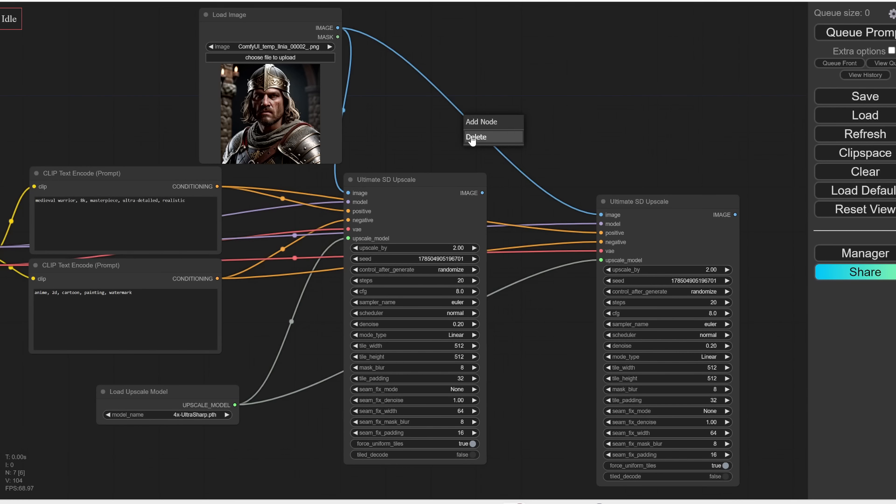
left_click(471, 136)
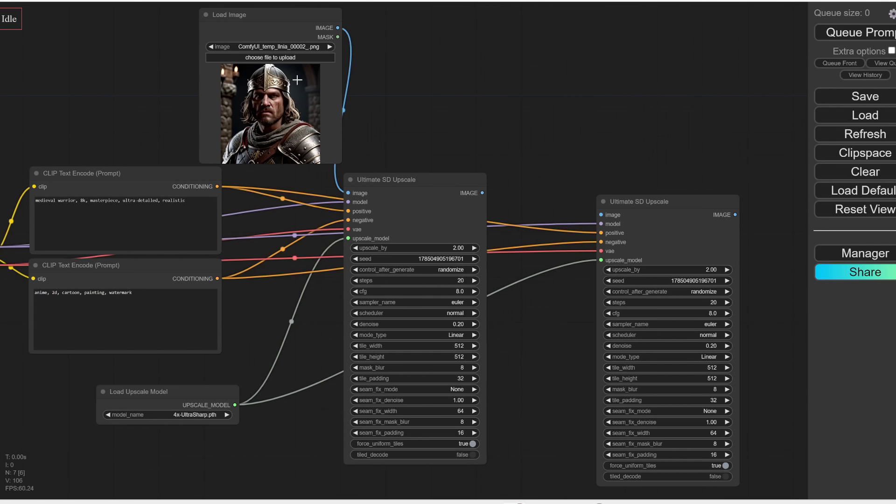
scroll(406, 159, "up", 3)
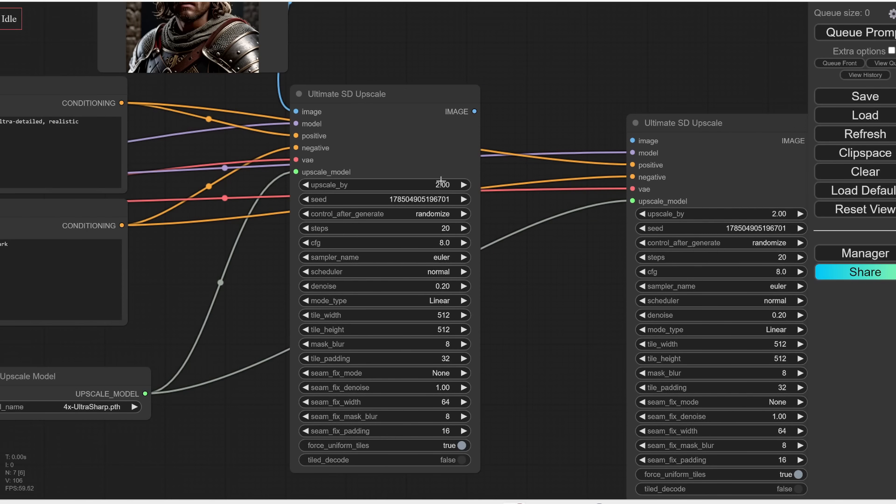
left_click_drag(474, 111, 555, 105)
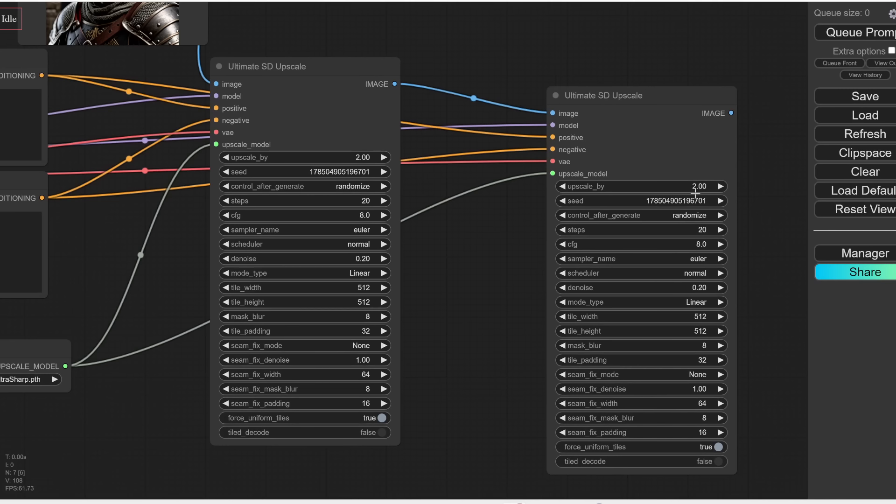
- Set tile_width and tile_height to 1024 on the second Ultimate SD Upscale node
scroll(505, 209, "down", 2)
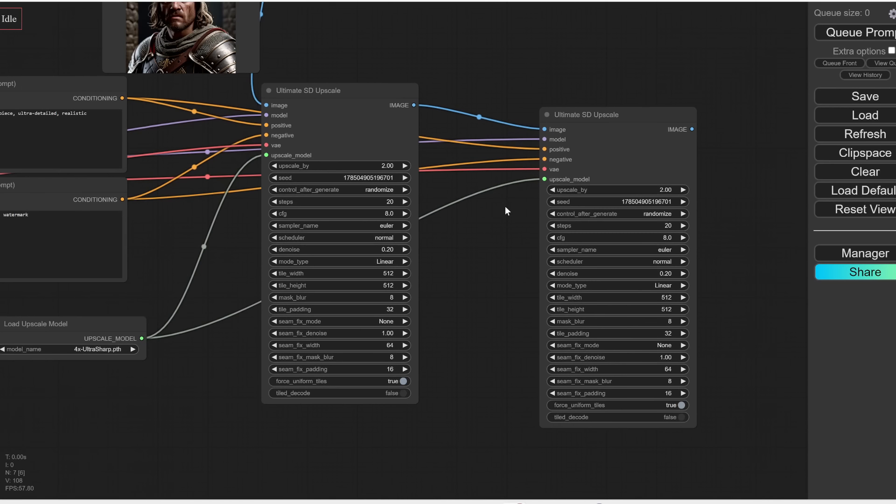
left_click_drag(505, 207, 561, 252)
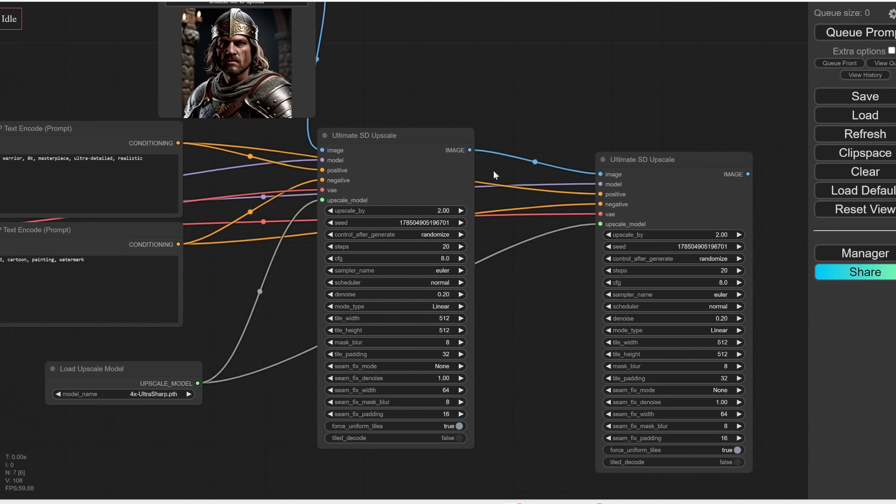
scroll(705, 362, "up", 3)
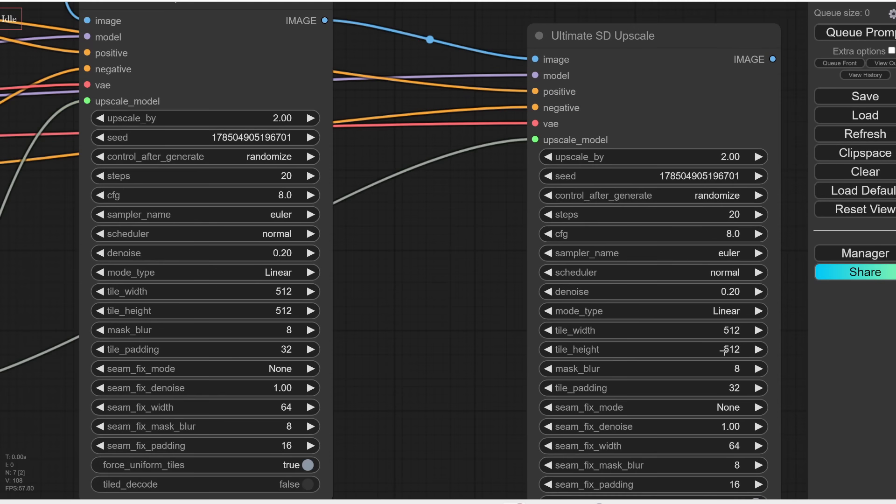
left_click(716, 333)
type("1024")
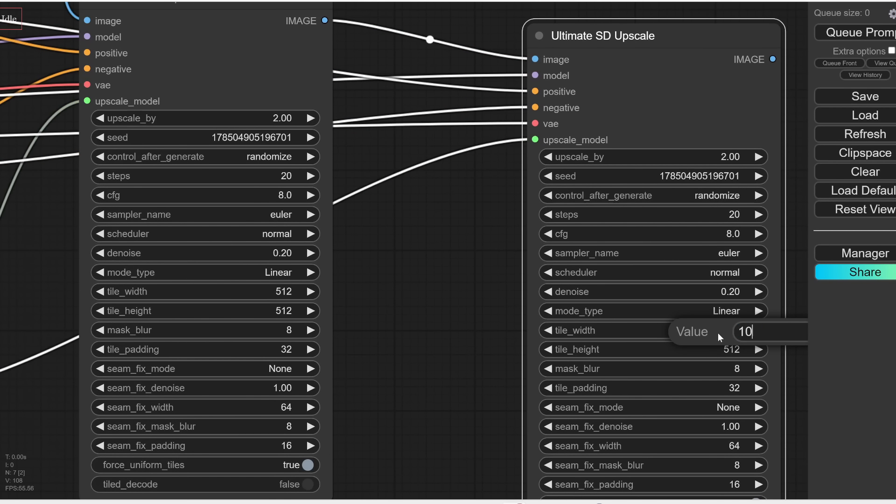
key("Return")
left_click(733, 350)
type("1024")
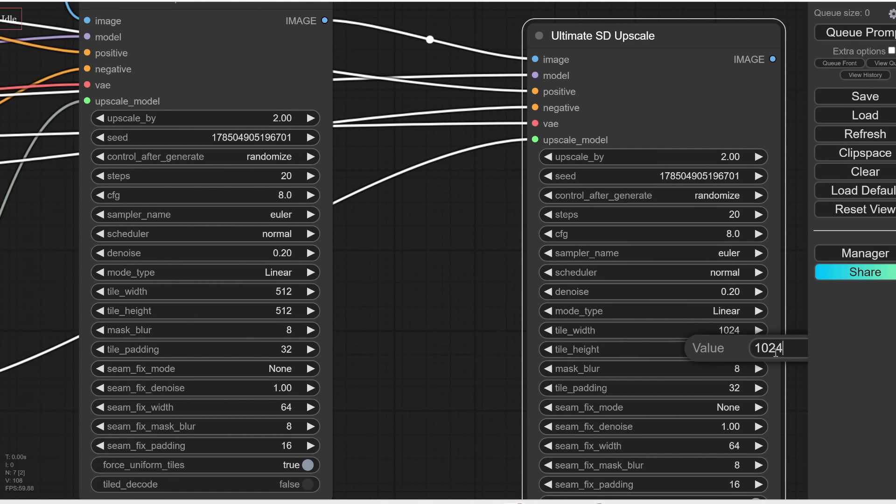
key("Return")
- Add a Preview Image node to the second Ultimate SD Upscale node's image output and run the workflow
scroll(385, 221, "down", 5)
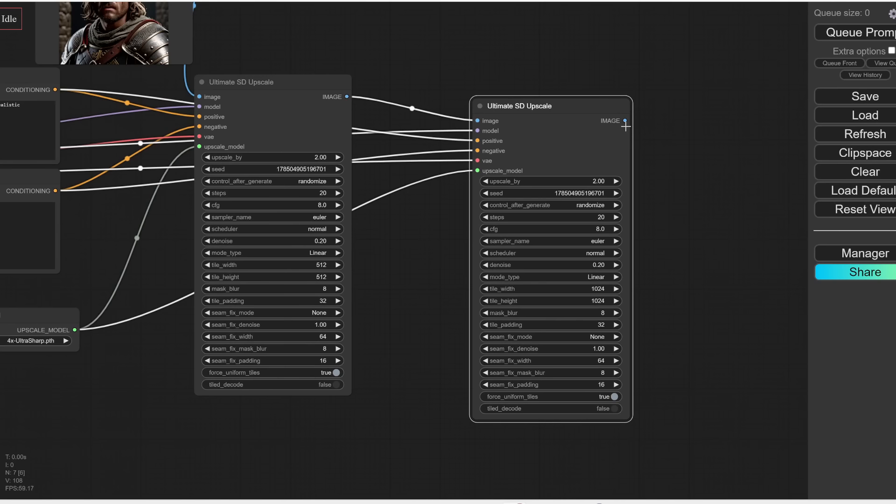
left_click_drag(625, 121, 692, 141)
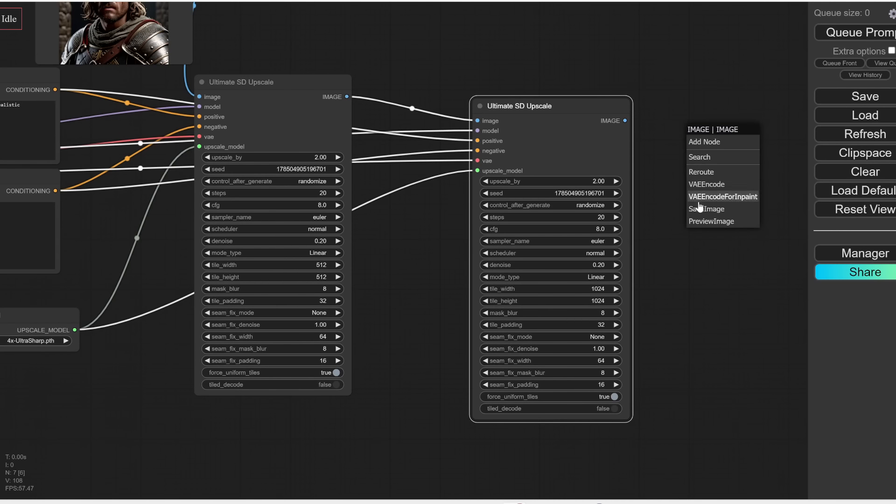
left_click(708, 223)
scroll(681, 202, "down", 5)
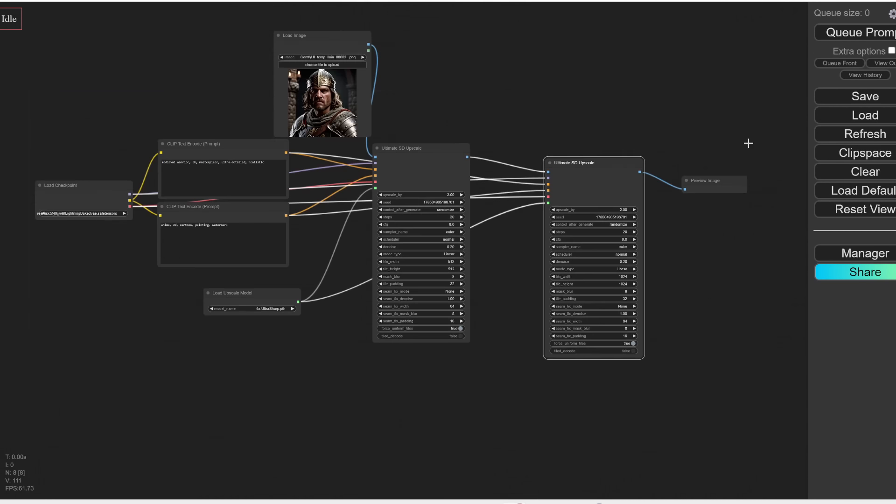
left_click(853, 34)
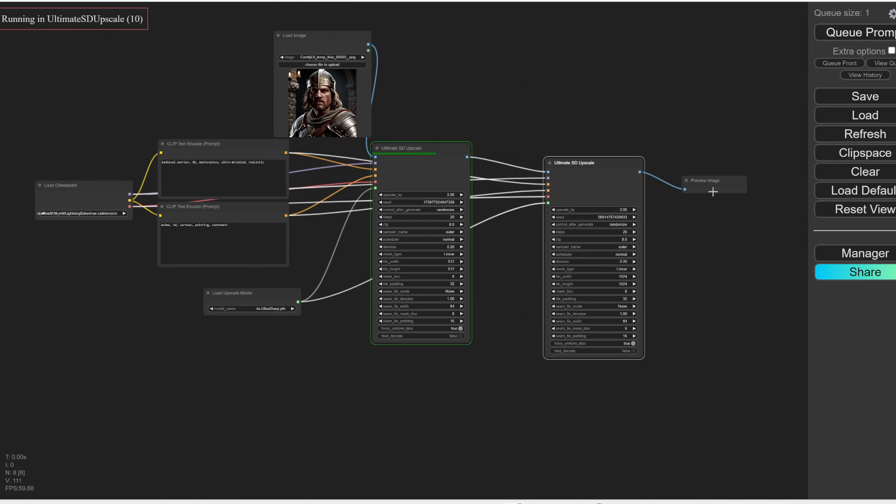
- View the new warrior result up close in the Preview Image node and bring up the node's options
scroll(252, 312, "up", 4)
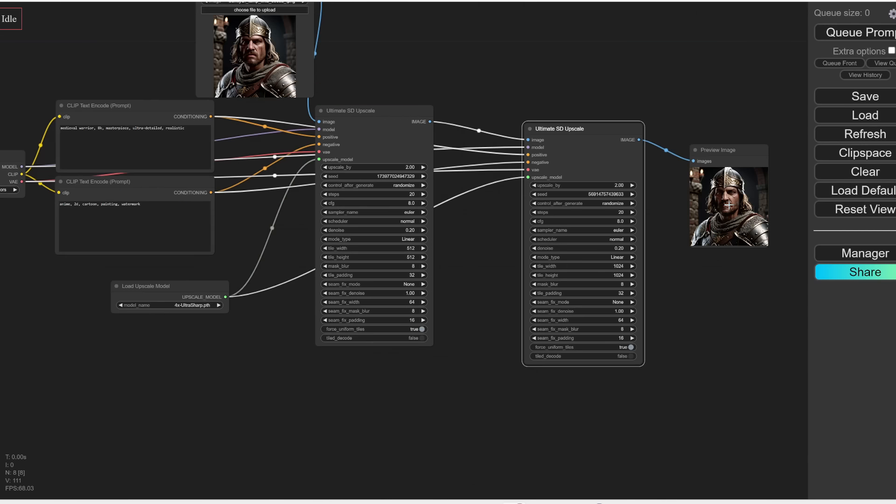
scroll(731, 206, "up", 9)
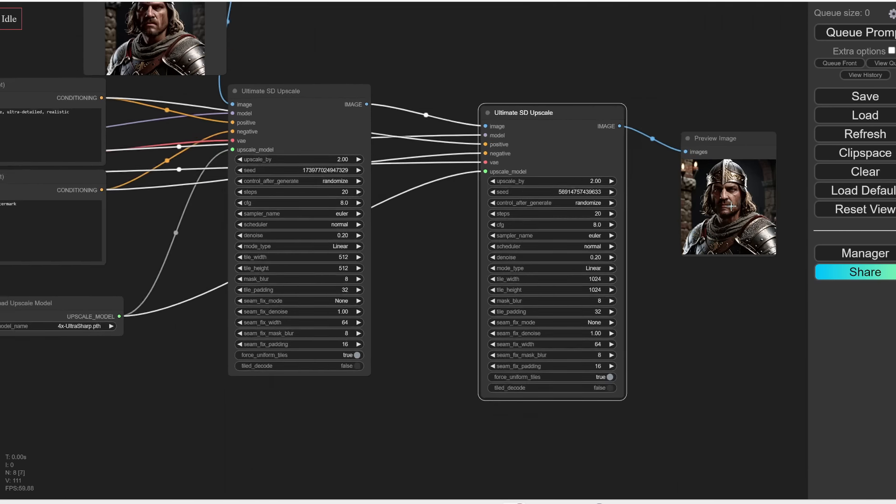
scroll(731, 205, "up", 4)
left_click_drag(733, 232, 643, 231)
right_click(659, 189)
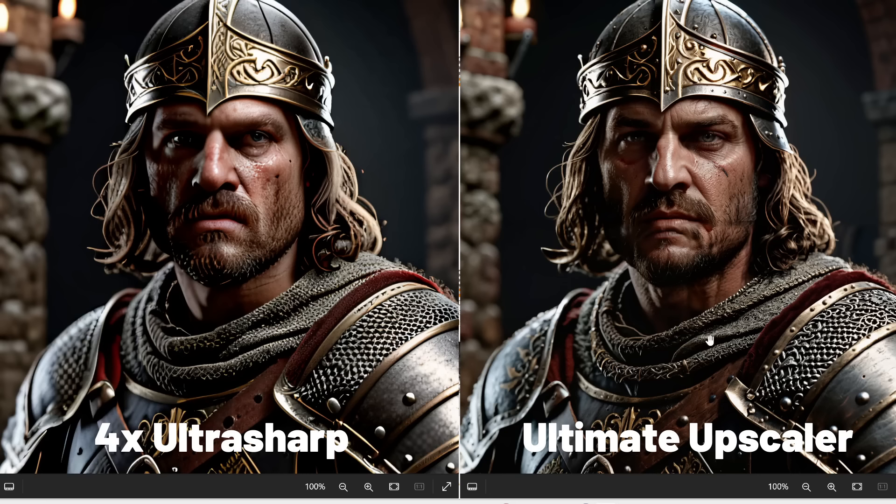
- Compare the warrior's eyes, skin and beard up close between the 4x Ultrasharp and Ultimate Upscaler images
scroll(237, 140, "up", 3)
scroll(237, 140, "up", 4)
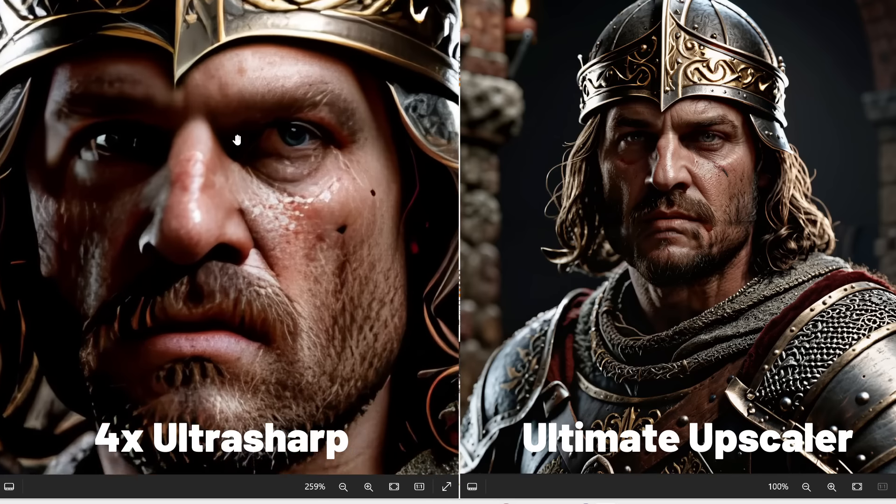
scroll(646, 168, "up", 7)
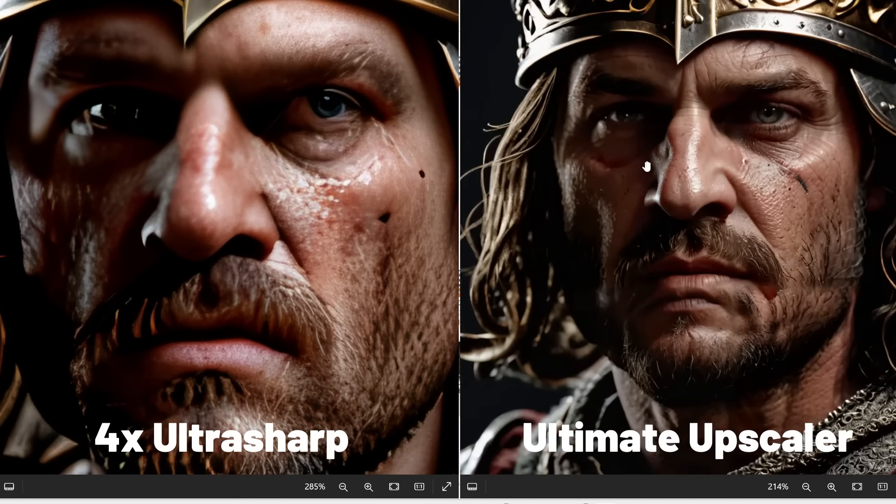
left_click_drag(697, 185, 675, 205)
scroll(675, 205, "down", 2)
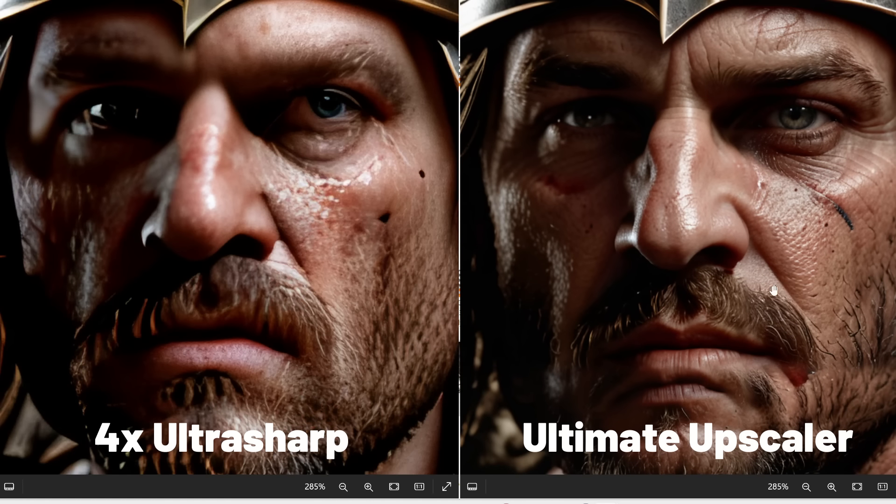
left_click_drag(800, 299, 733, 248)
left_click_drag(742, 283, 807, 311)
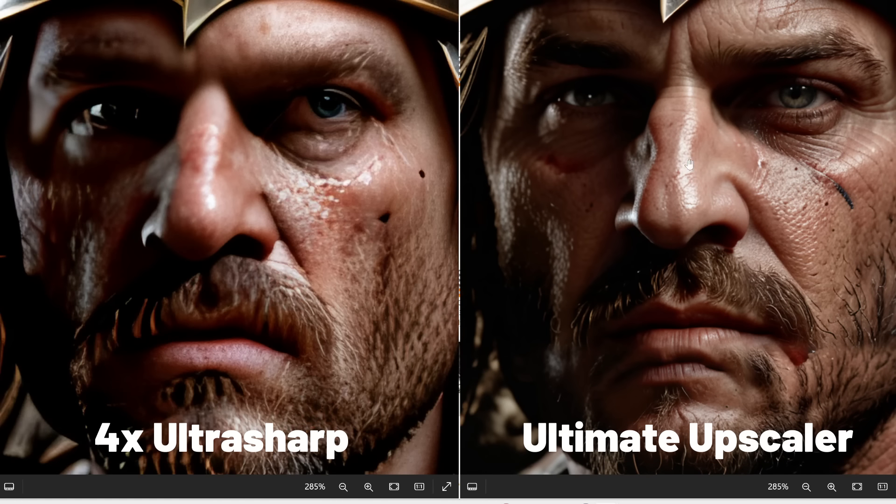
left_click_drag(343, 287, 303, 279)
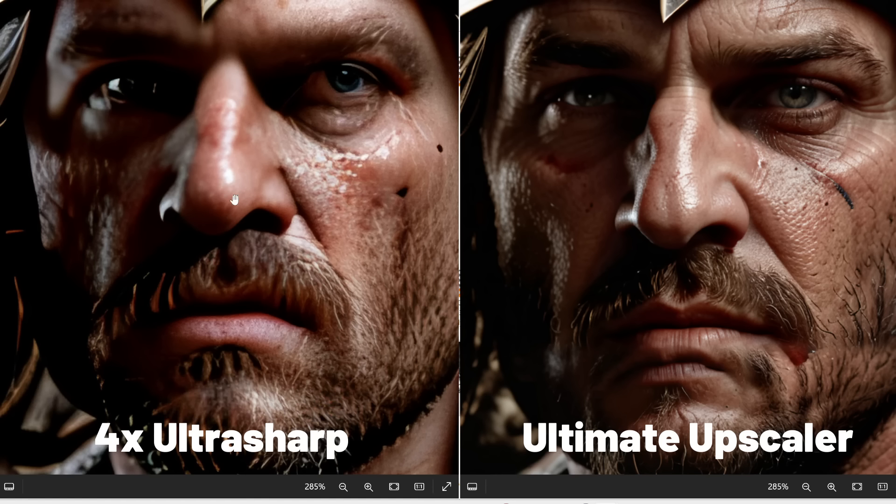
scroll(234, 200, "down", 2)
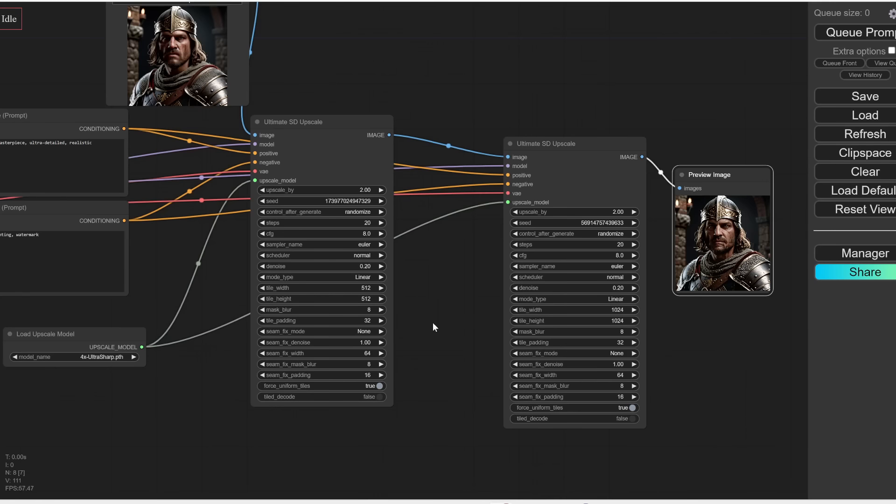
- Switch to the controlnet-union-sdxl-1.0 page on Hugging Face and look through its Openpose example images
scroll(498, 329, "up", 3)
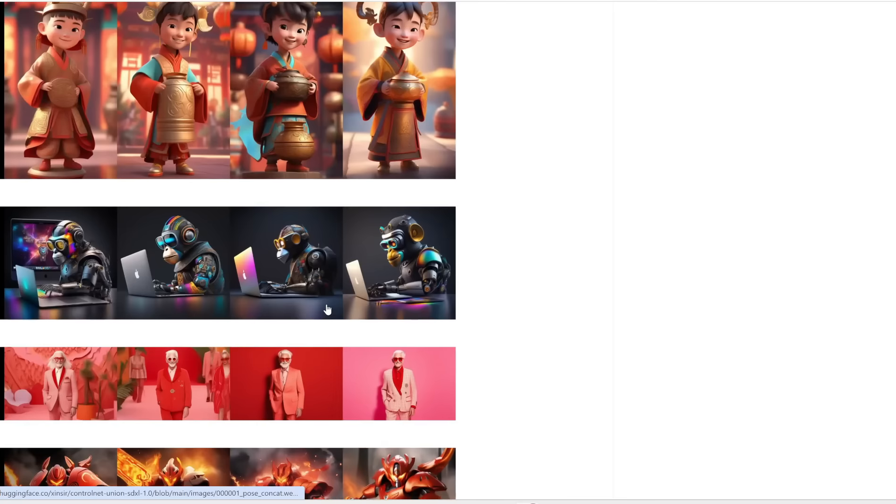
scroll(327, 308, "up", 2)
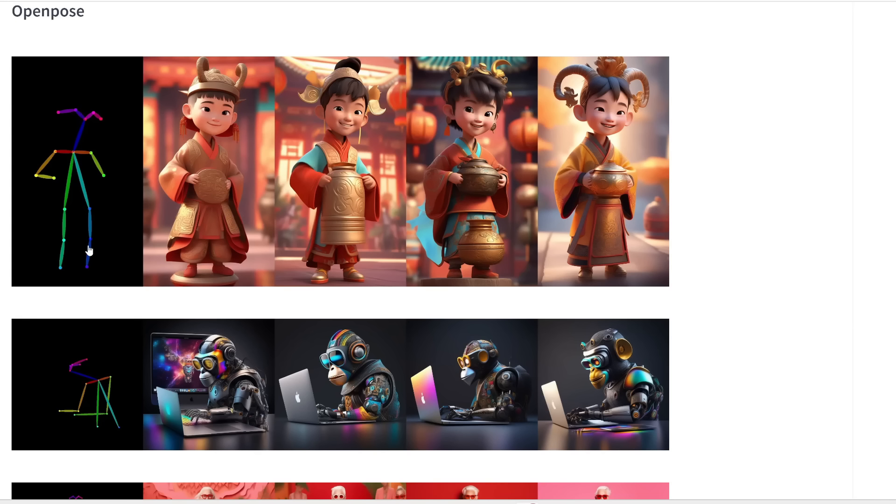
- Look through the remaining Openpose examples and the Depth examples, comparing each control map with its generated images
scroll(90, 252, "up", 1)
scroll(89, 253, "left", 1)
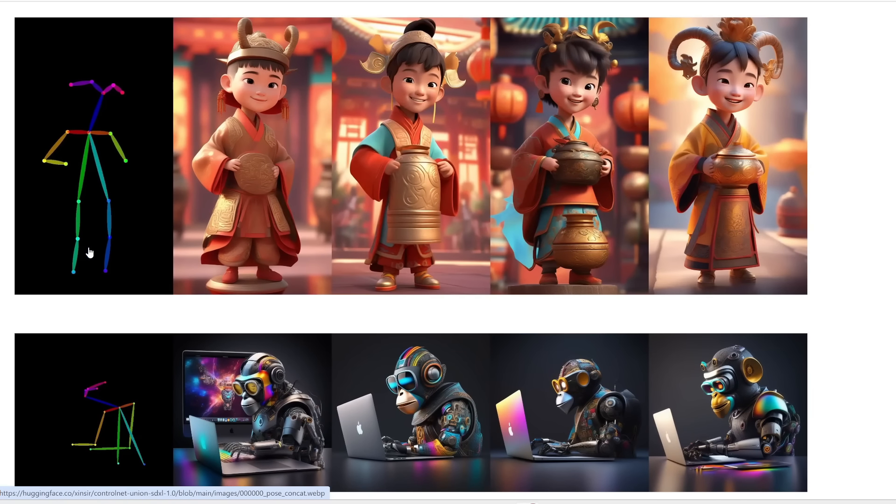
scroll(422, 205, "up", 2)
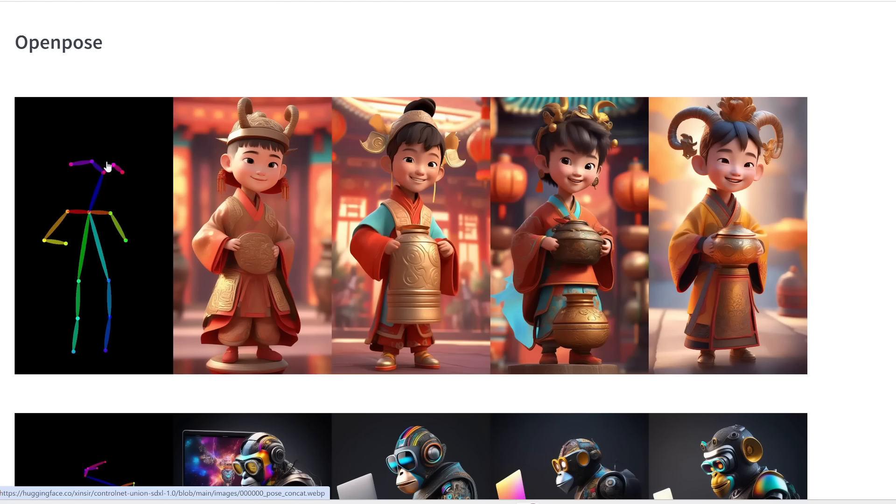
scroll(97, 269, "down", 5)
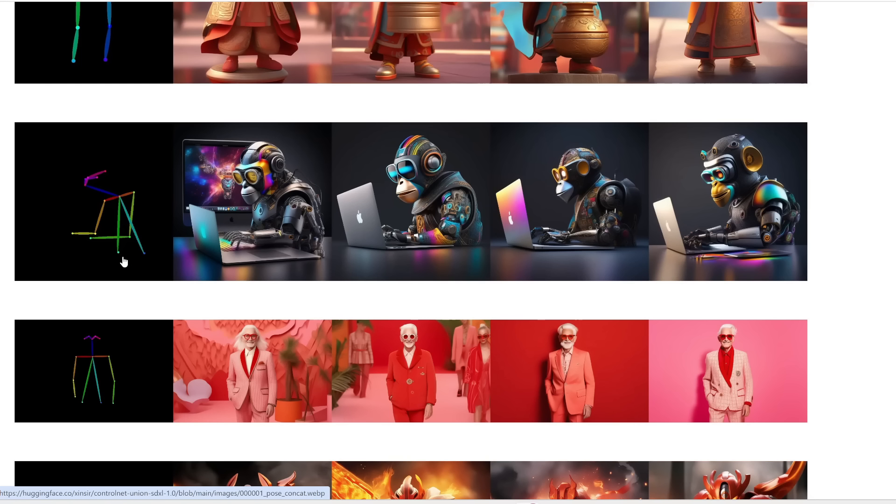
scroll(124, 262, "down", 10)
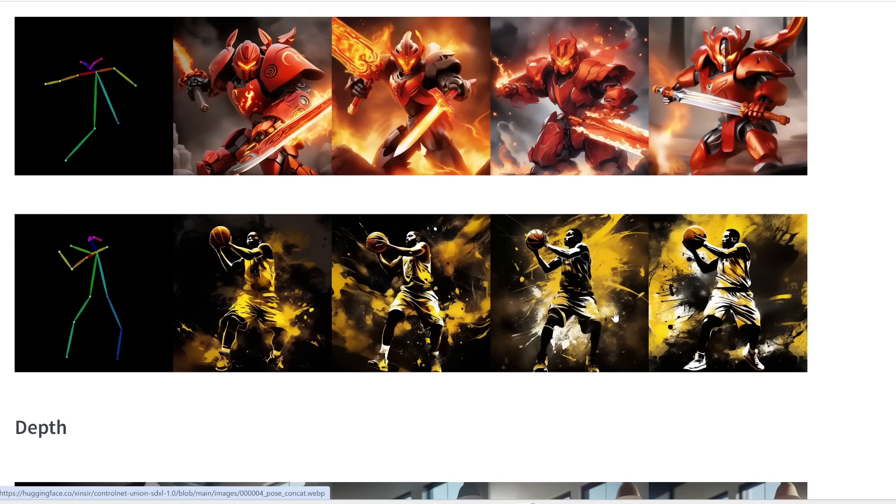
scroll(615, 317, "down", 8)
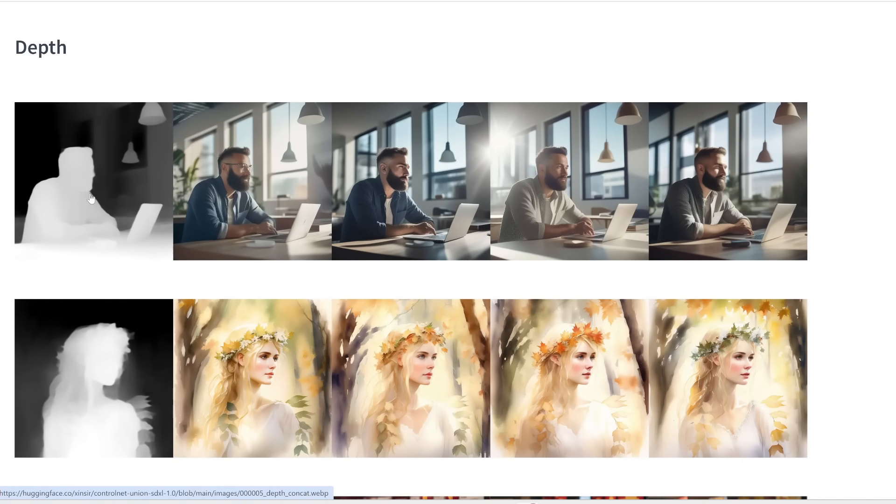
scroll(91, 198, "up", 2)
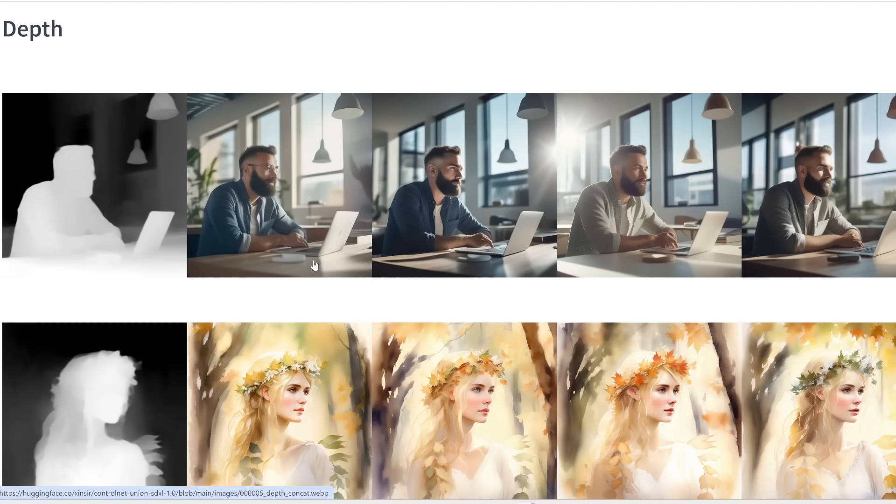
scroll(314, 265, "down", 5)
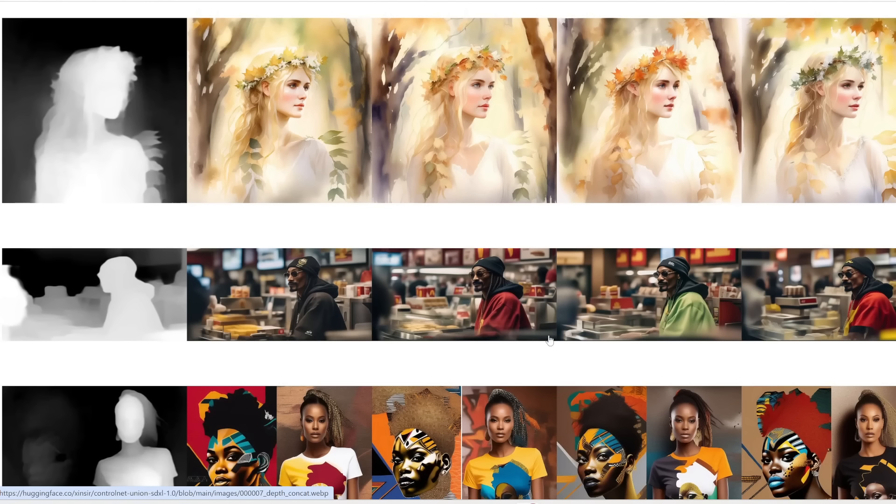
scroll(874, 347, "down", 7)
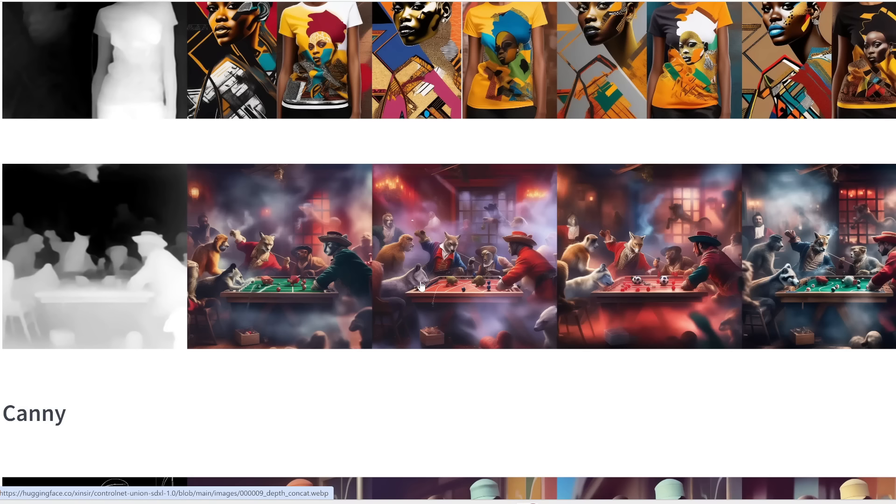
- Examine the Canny and Lineart examples, comparing the edge and line maps with the images generated from them
scroll(420, 285, "down", 7)
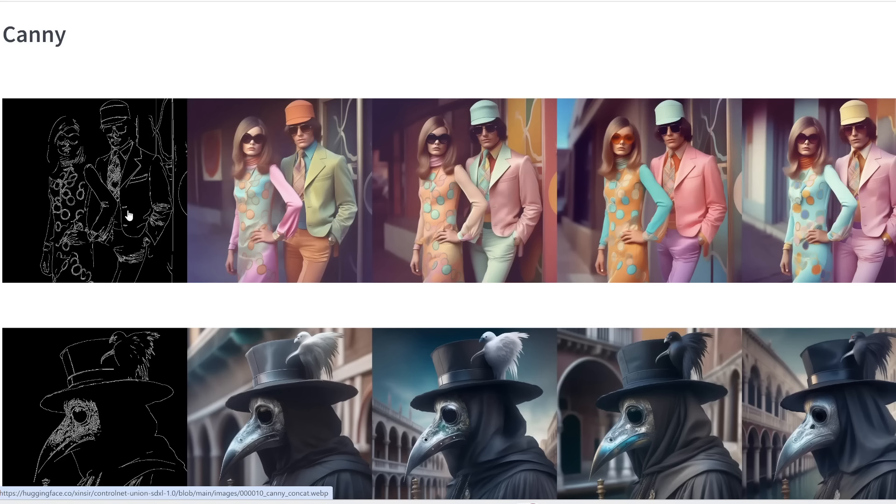
scroll(129, 214, "down", 8)
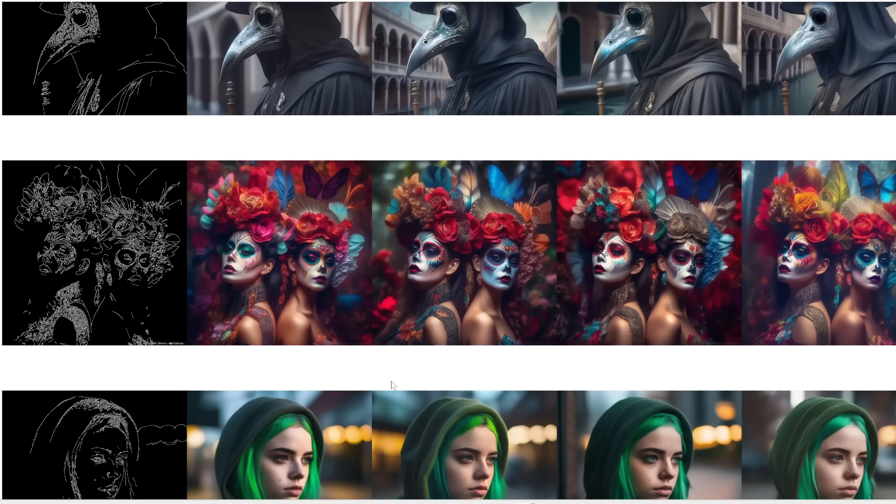
scroll(105, 377, "down", 7)
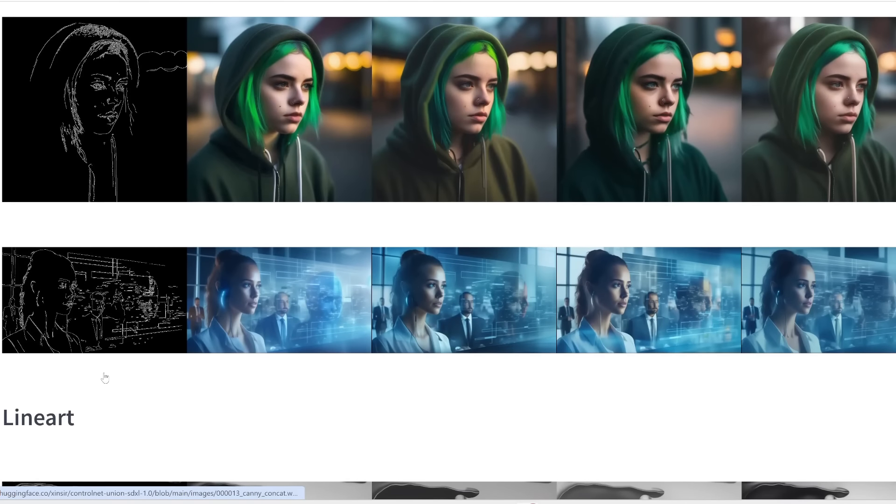
scroll(105, 377, "up", 2)
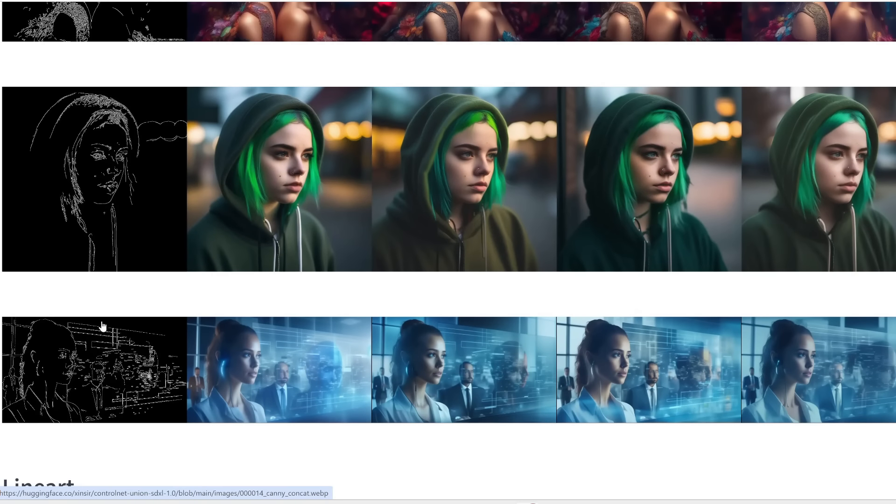
scroll(103, 327, "down", 12)
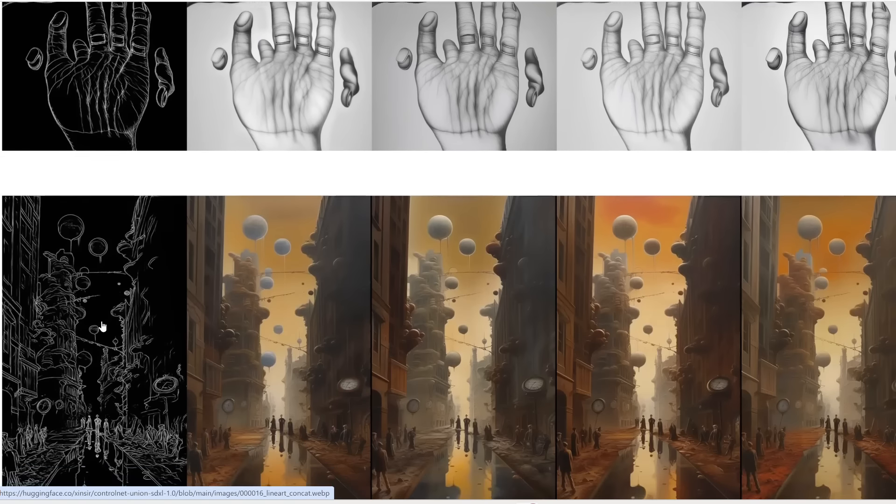
scroll(103, 326, "down", 3)
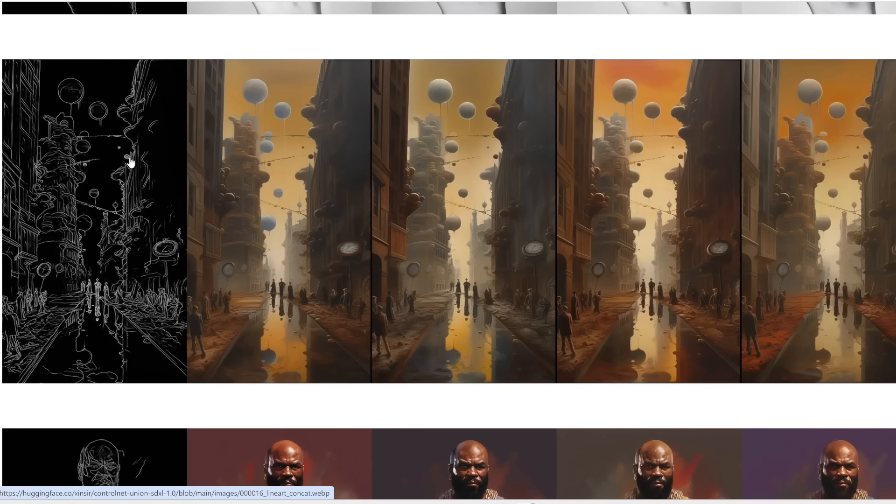
scroll(104, 226, "down", 10)
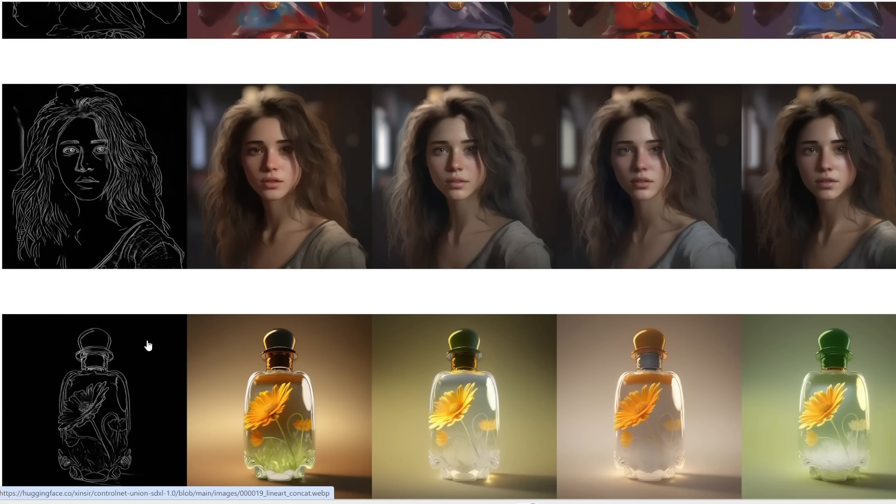
- Look through the AnimeLineart, Scribble and Segment examples on the controlnet-union-sdxl-1.0 page
scroll(147, 345, "down", 8)
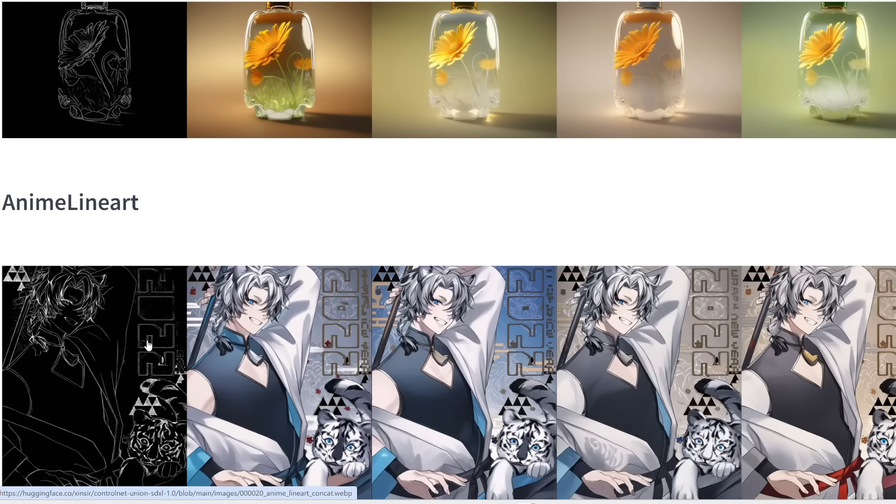
scroll(60, 210, "down", 2)
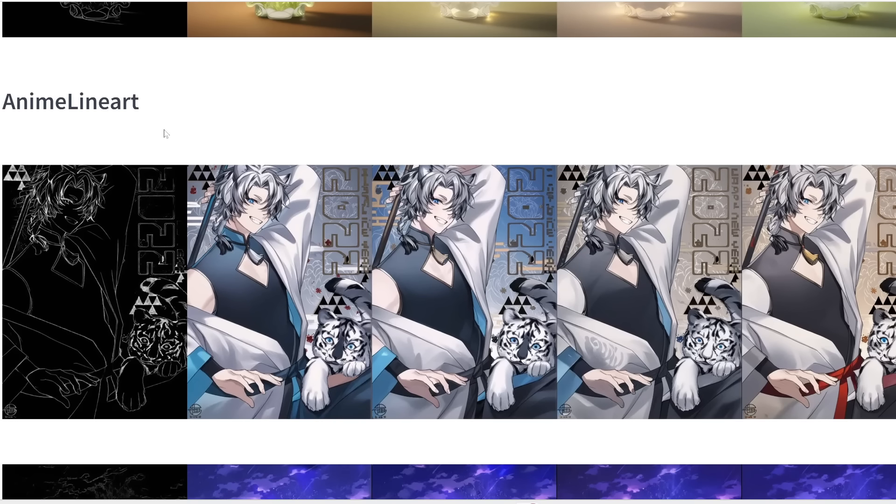
scroll(157, 209, "down", 14)
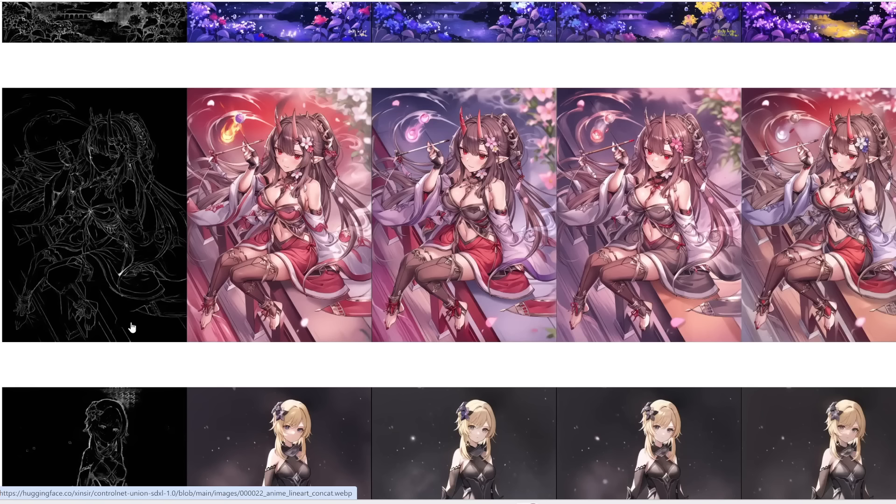
scroll(291, 344, "down", 5)
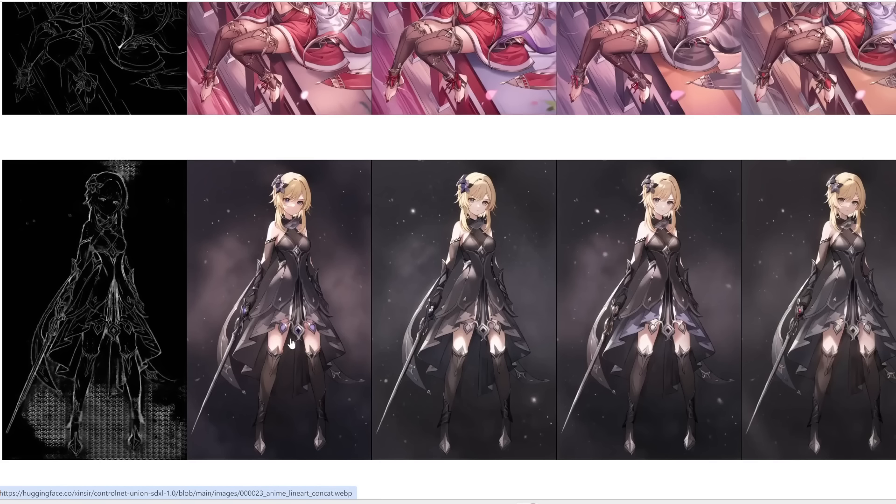
scroll(291, 344, "down", 10)
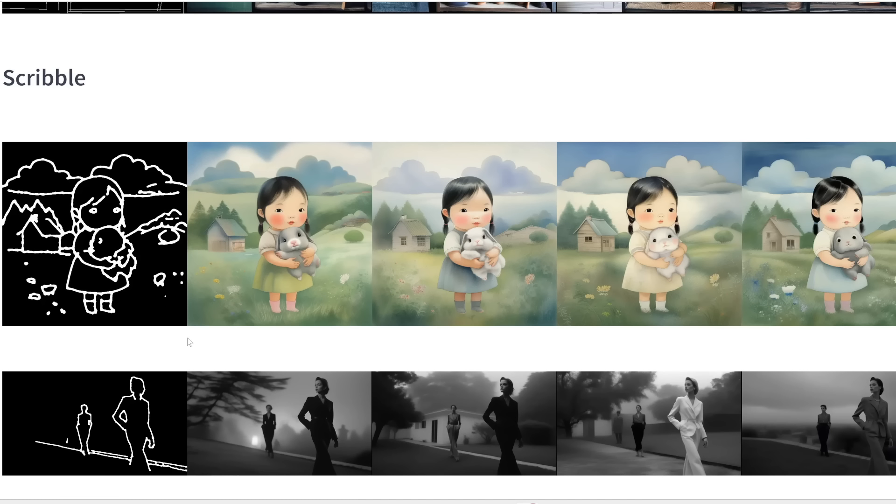
scroll(189, 342, "down", 7)
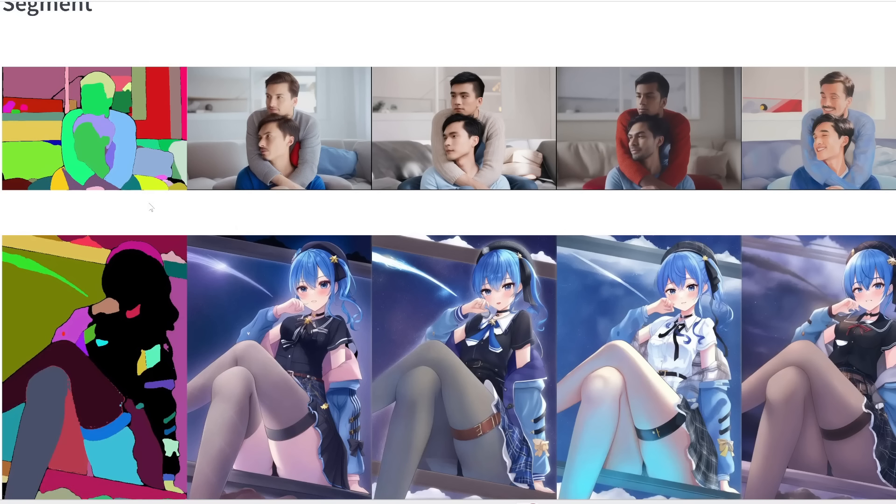
scroll(151, 207, "up", 2)
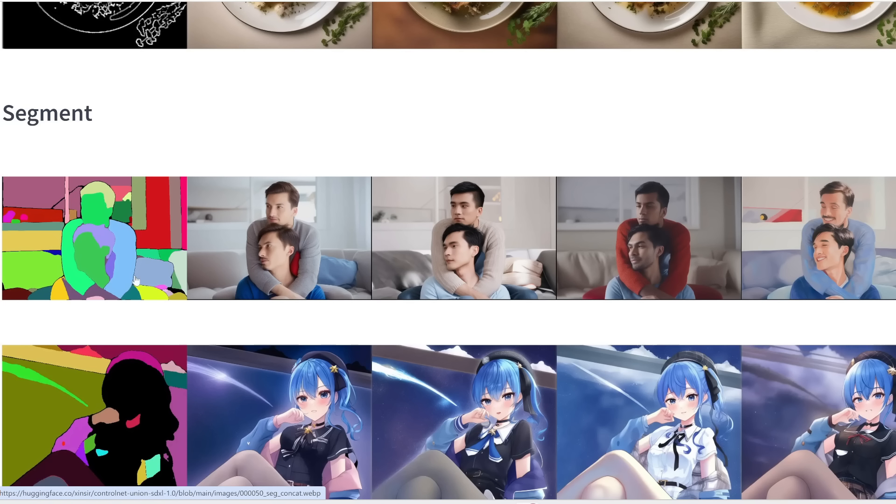
scroll(139, 281, "down", 10)
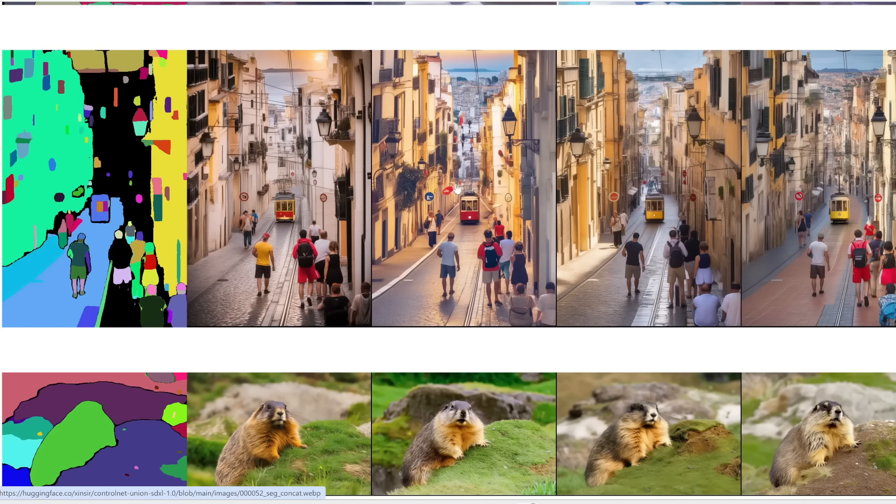
scroll(505, 205, "down", 2)
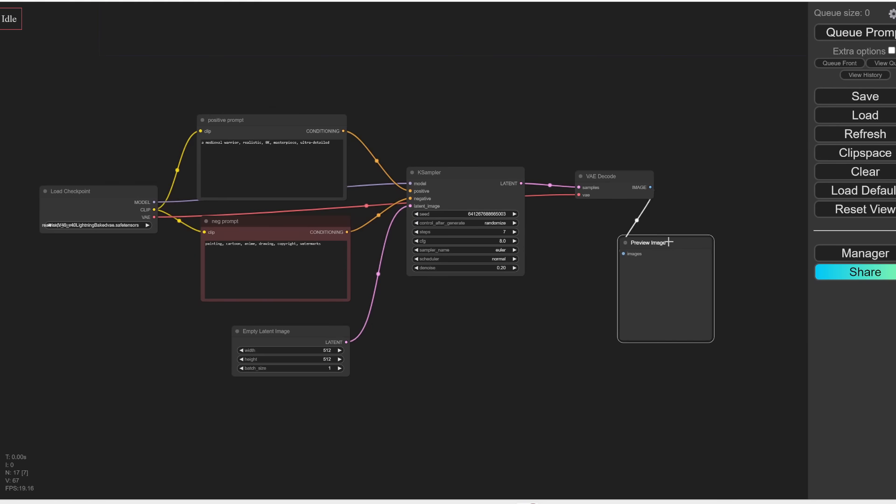
- Switch to the ComfyUI workflow and place the Preview Image node just below the VAE Decode node
left_click_drag(667, 240, 623, 242)
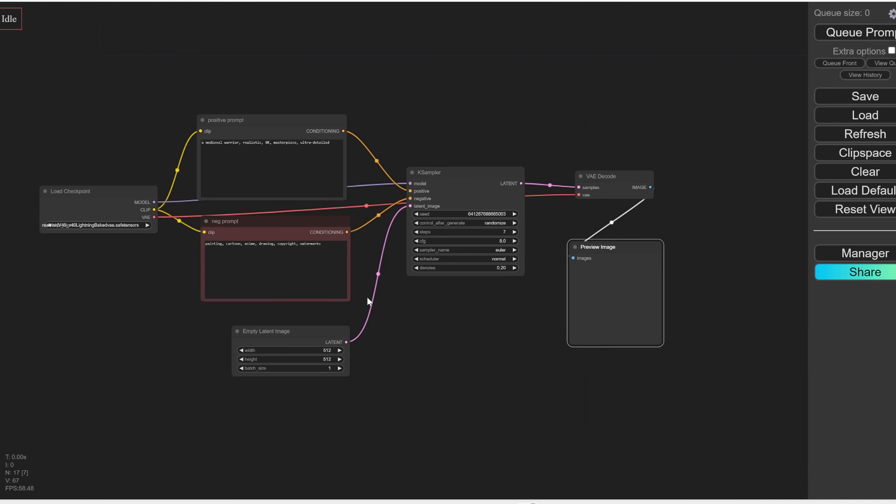
scroll(395, 343, "up", 1)
left_click_drag(419, 325, 481, 340)
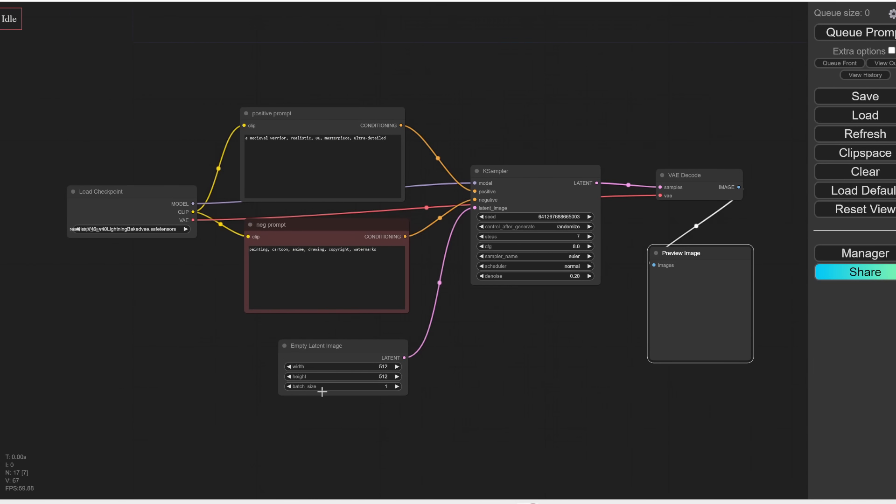
scroll(332, 365, "up", 2)
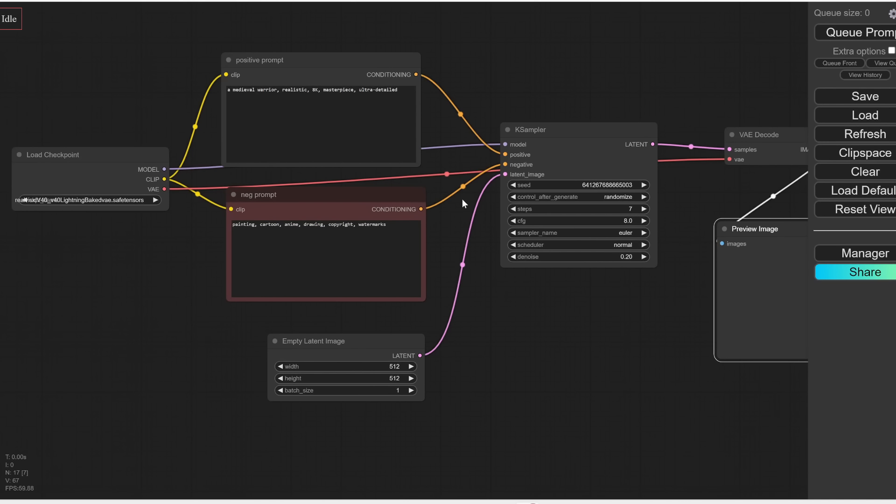
left_click_drag(633, 338, 456, 342)
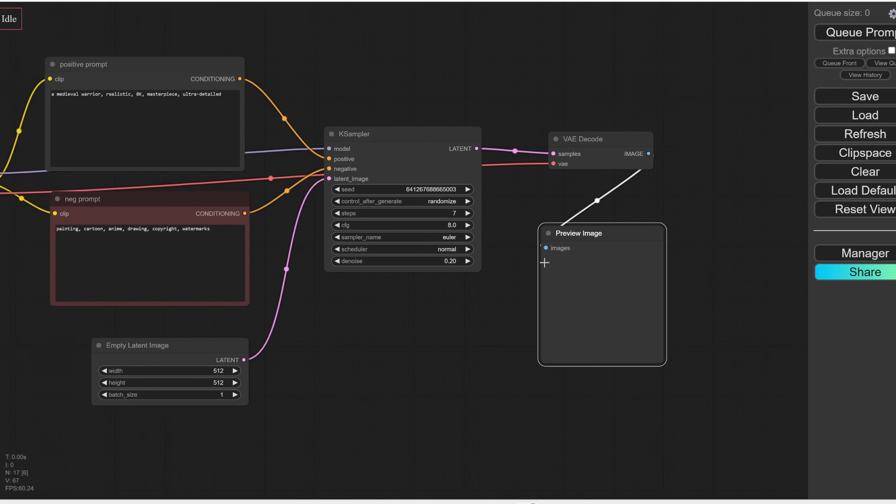
- Search the ComfyUI Manager's model list for "controlnet union"
left_click(875, 256)
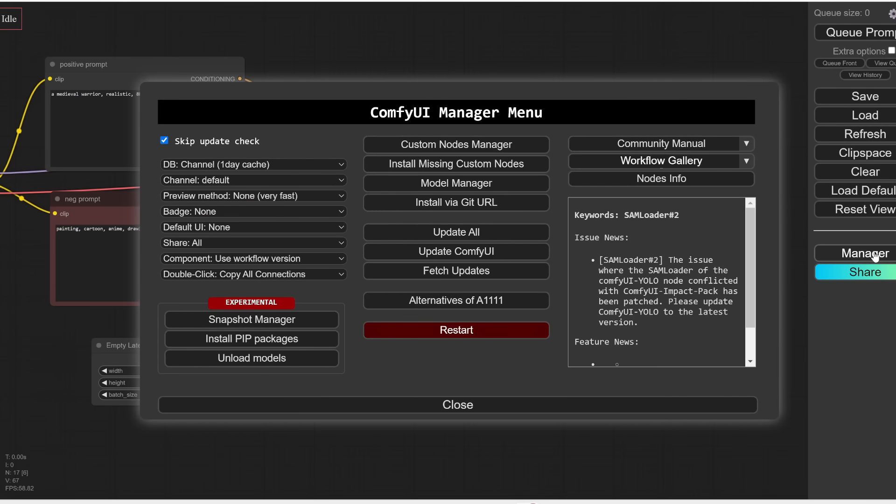
left_click(456, 185)
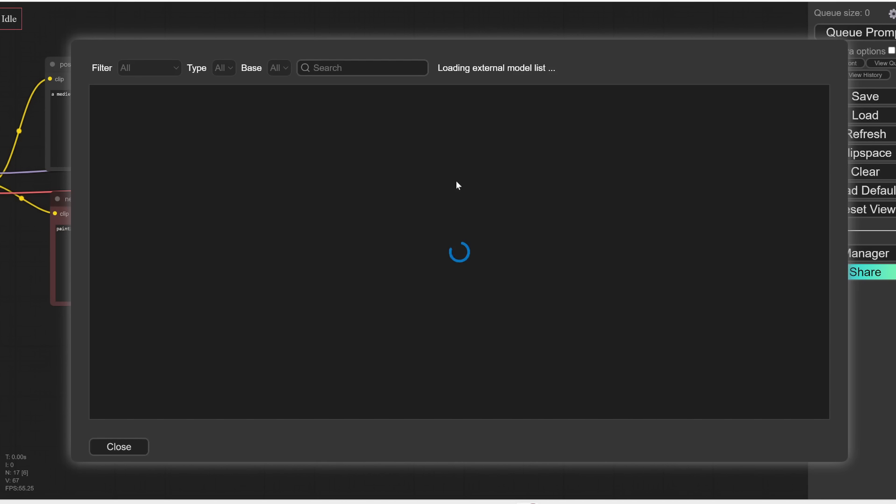
left_click(501, 67)
type("controlnet union")
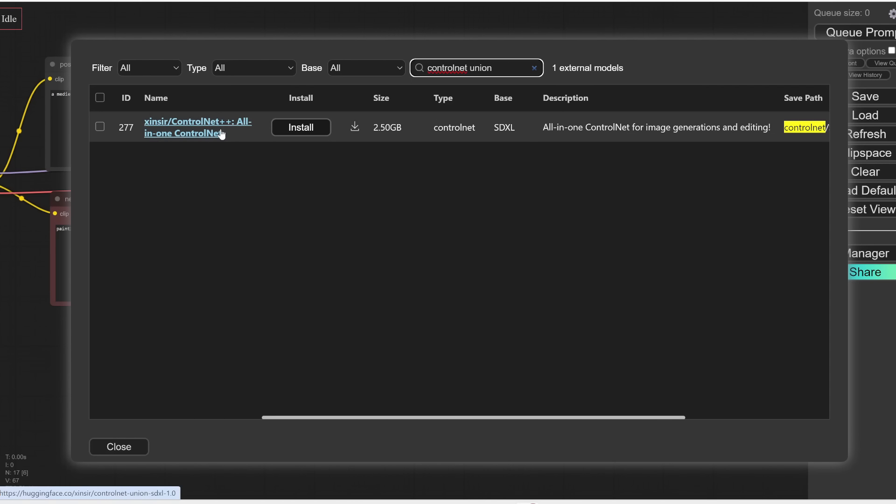
- Check the Hugging Face page of xinsir/ControlNet++: All-in-one ControlNet, install the 2.50GB model and close the model list
left_click(220, 130)
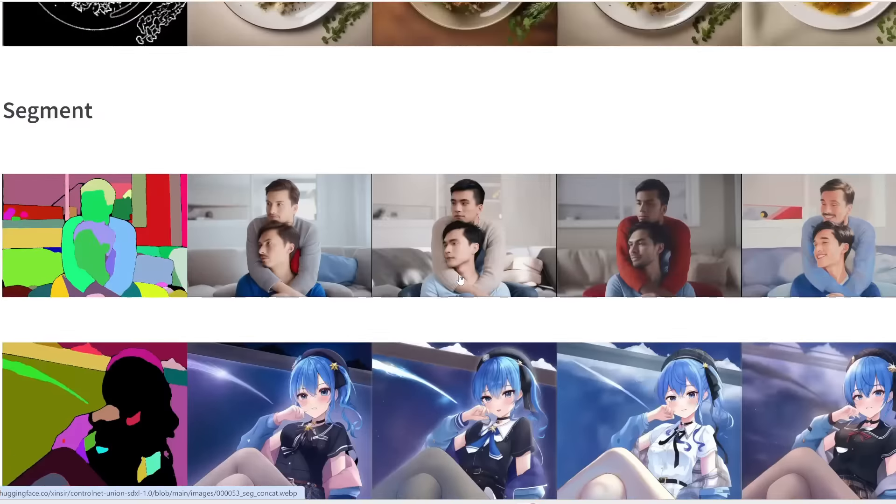
scroll(460, 279, "up", 5)
scroll(459, 279, "up", 15)
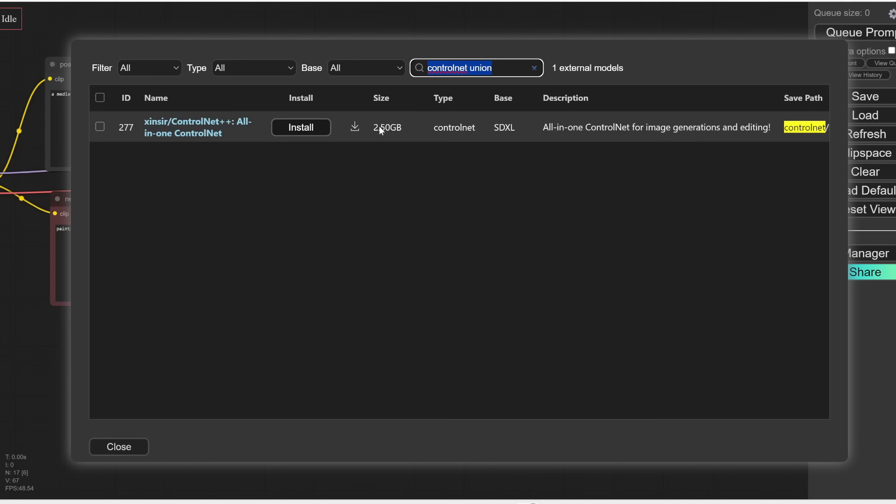
left_click(304, 125)
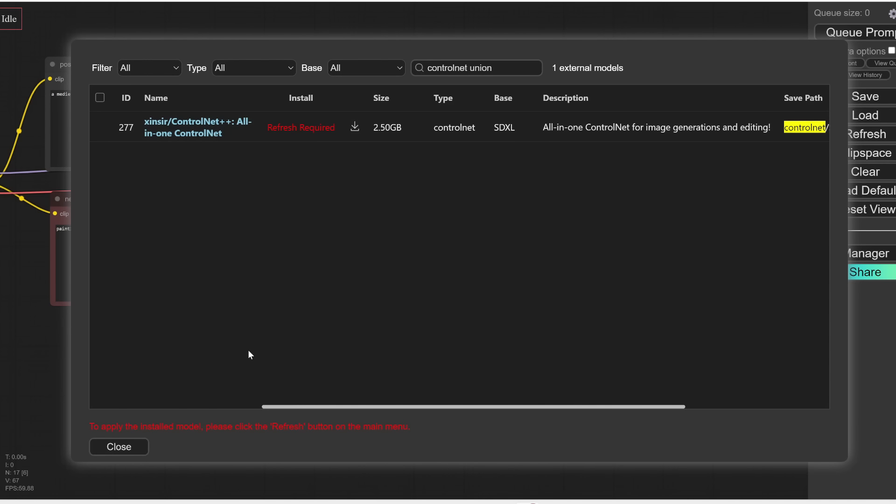
left_click(133, 448)
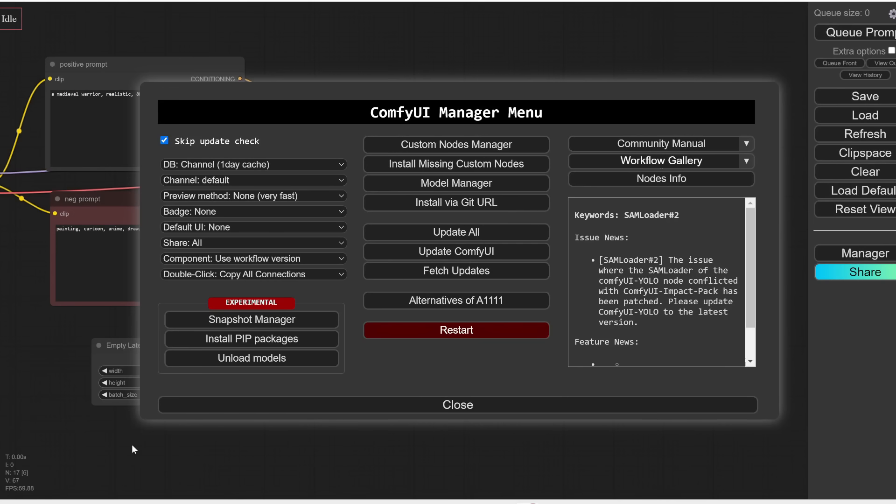
- Close the ComfyUI Manager and delete the link between the positive prompt and the KSampler's positive input
left_click(459, 408)
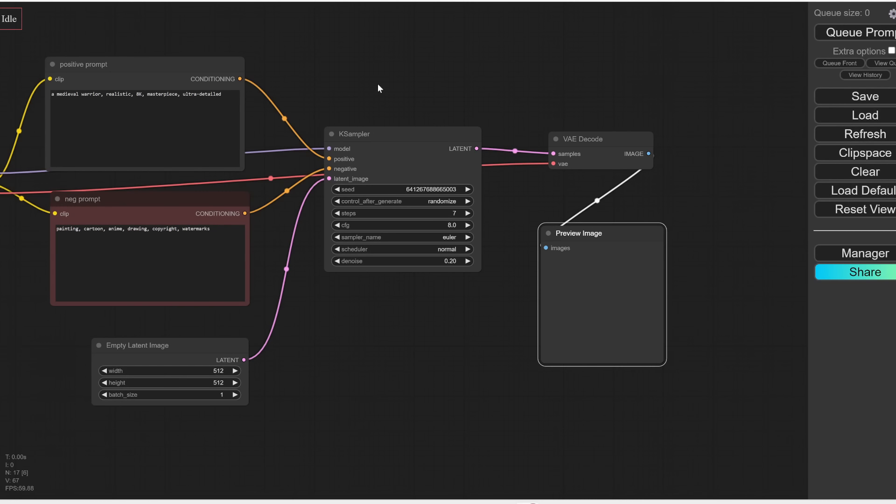
left_click_drag(378, 85, 552, 88)
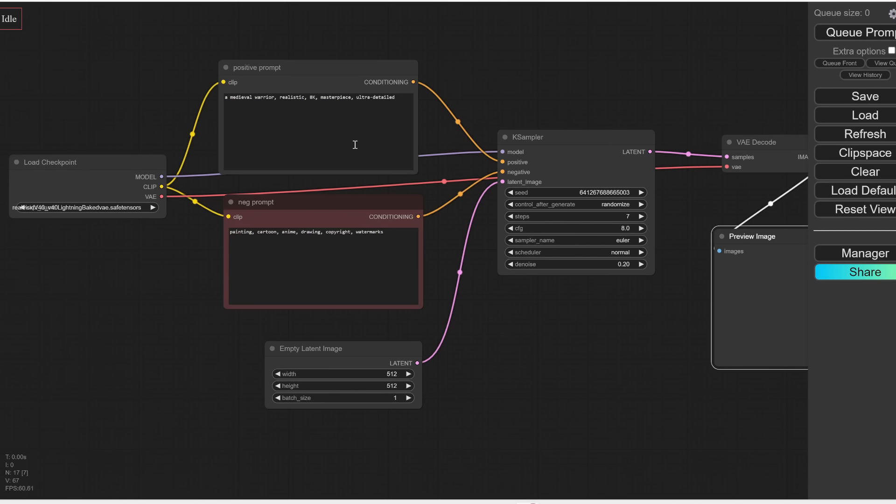
left_click(457, 124)
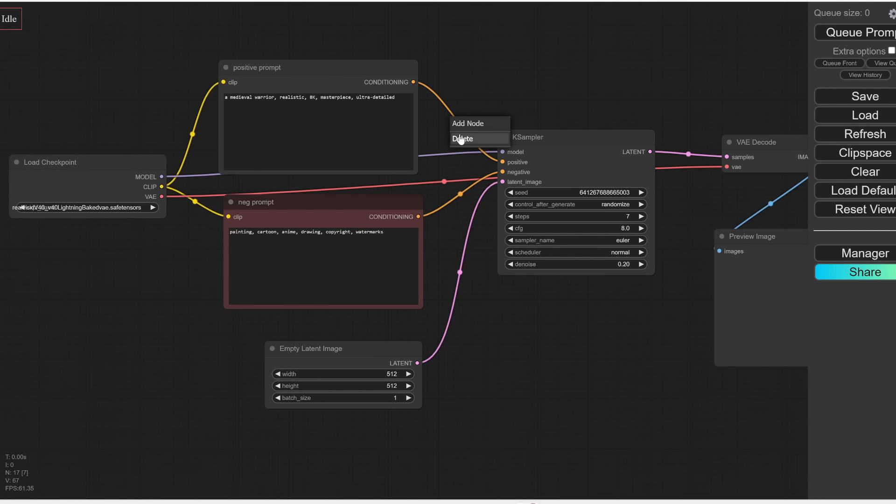
left_click(459, 138)
- Add an Apply ControlNet node fed by the positive prompt's CONDITIONING output and connect its output to the KSampler's positive input
left_click(378, 137)
left_click_drag(489, 71, 420, 233)
left_click_drag(332, 236, 390, 142)
left_click(403, 165)
type("control")
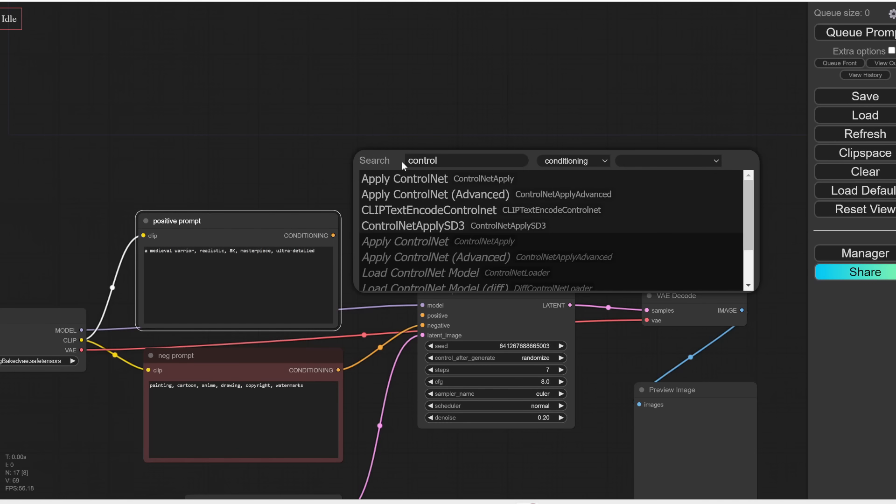
left_click(439, 178)
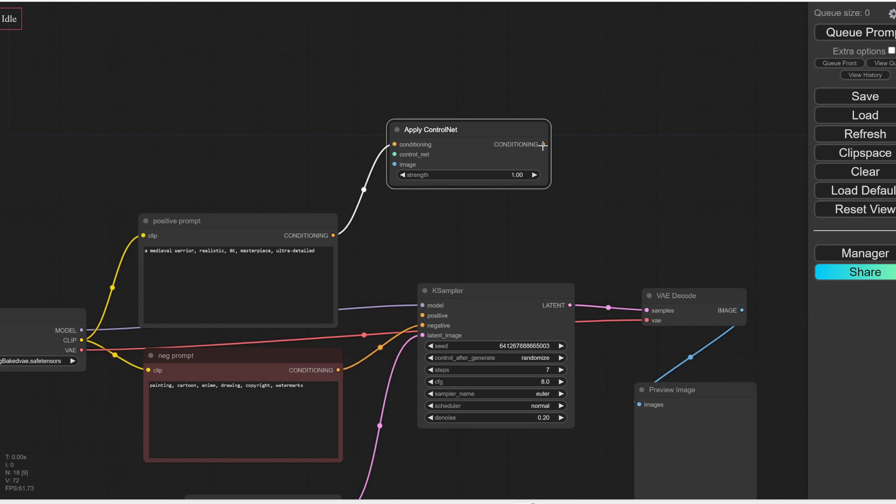
left_click_drag(542, 146, 423, 315)
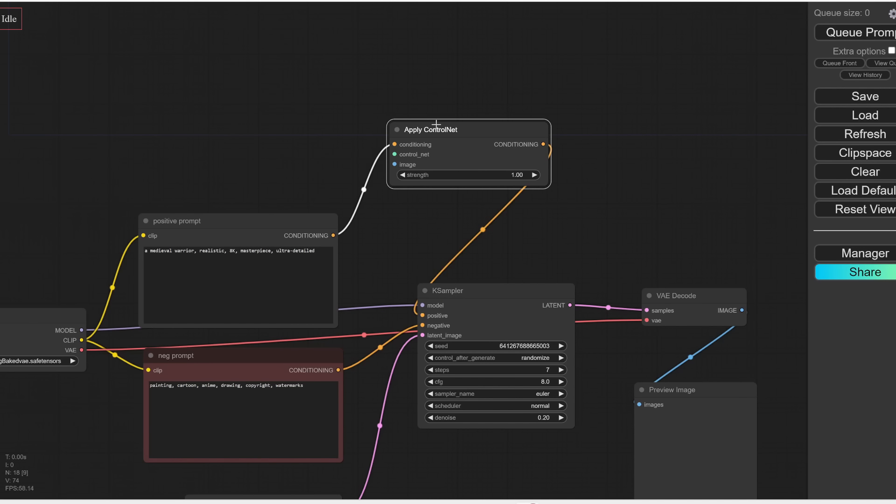
- Add a Load ControlNet Model node connected to Apply ControlNet's control_net input and place it above the positive prompt
left_click_drag(371, 68, 452, 111)
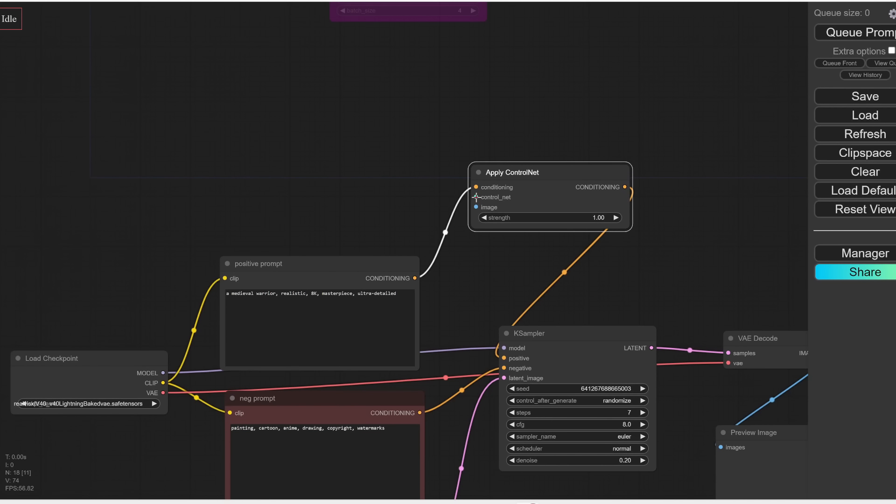
left_click_drag(475, 197, 344, 163)
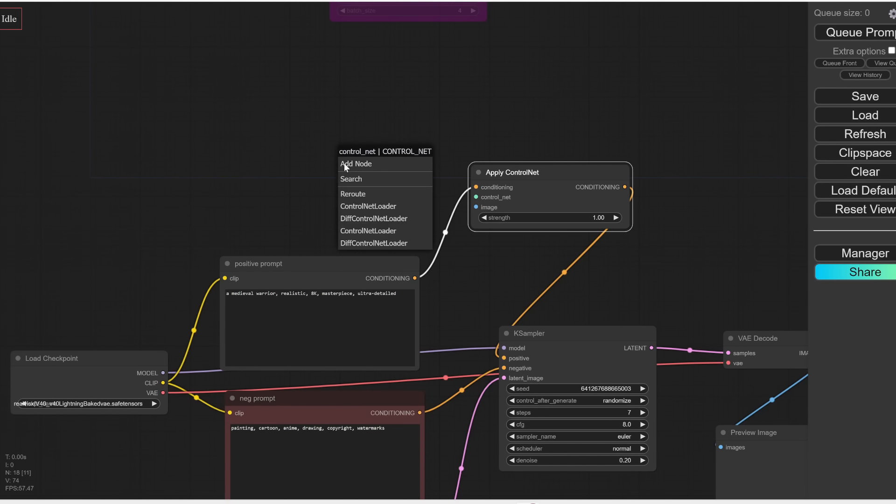
left_click(366, 208)
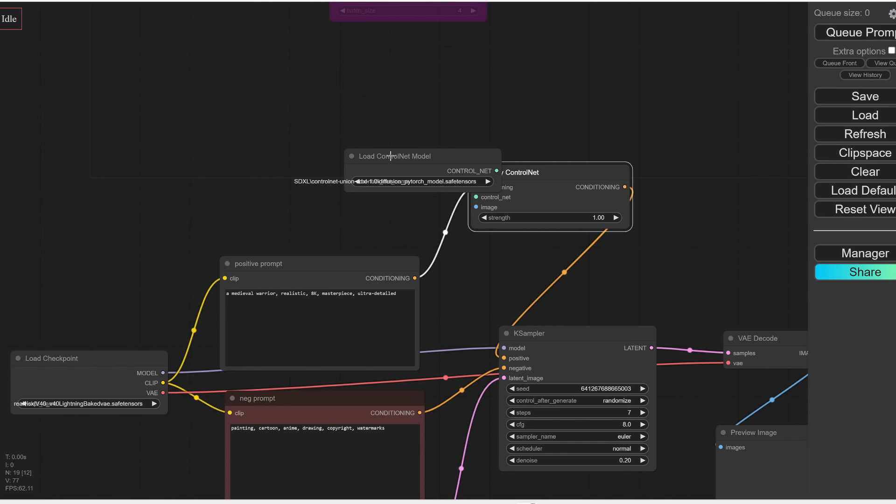
left_click_drag(348, 96, 315, 155)
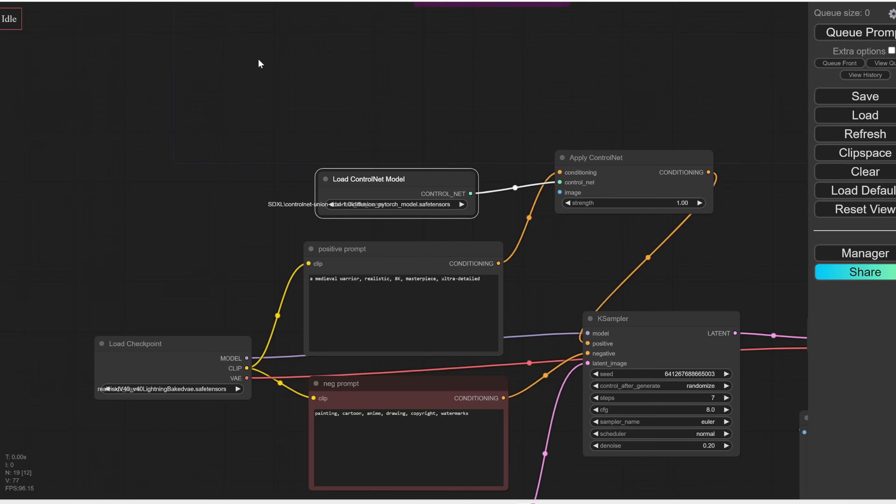
- Add a Load Image node with the picture 00079-2669338602.jpeg and place it to the upper left of Load ControlNet Model
left_click_drag(258, 59, 255, 110)
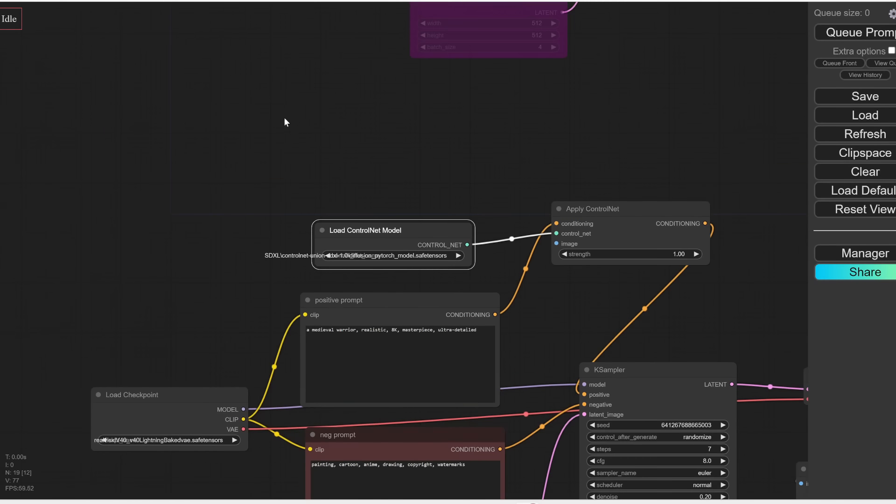
double_click(264, 116)
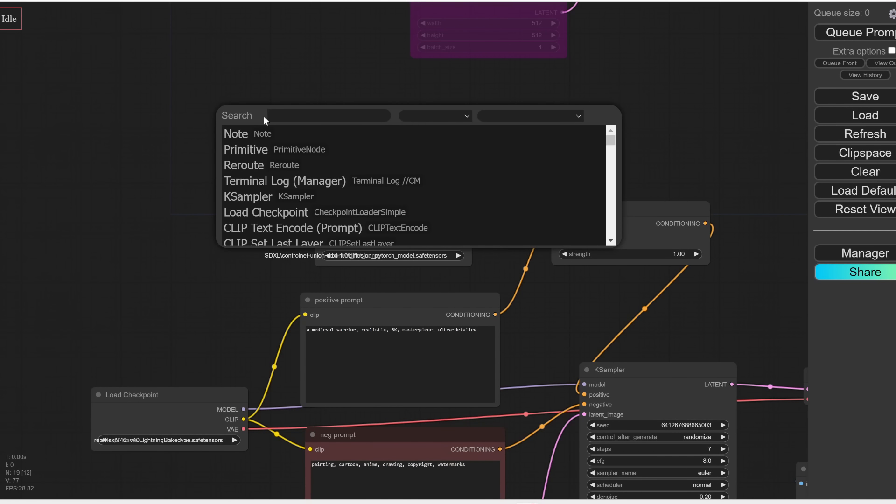
type("load")
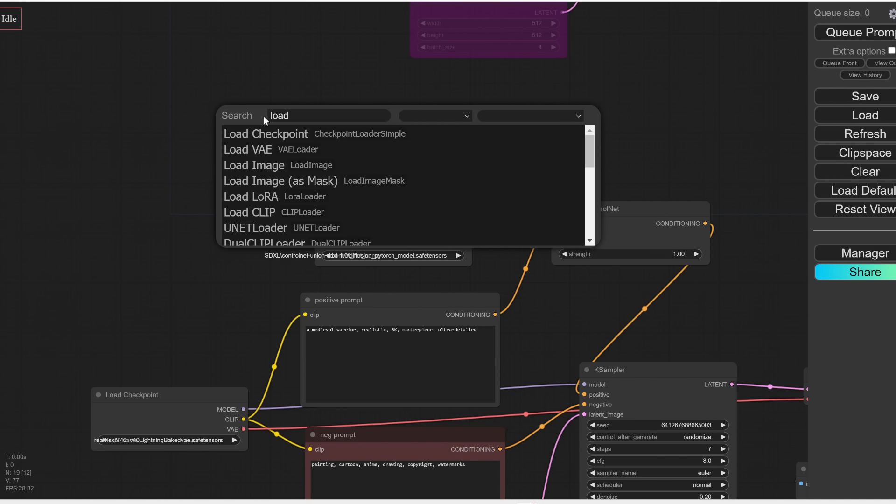
left_click(266, 167)
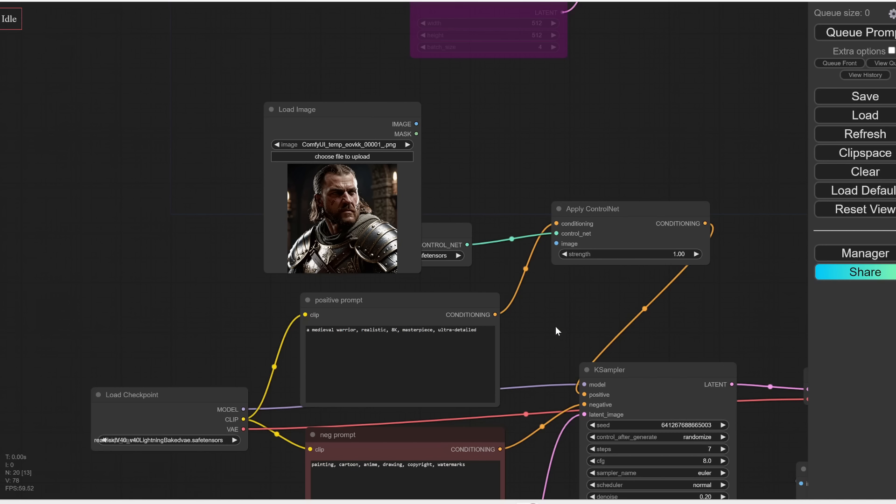
left_click_drag(558, 351, 521, 301)
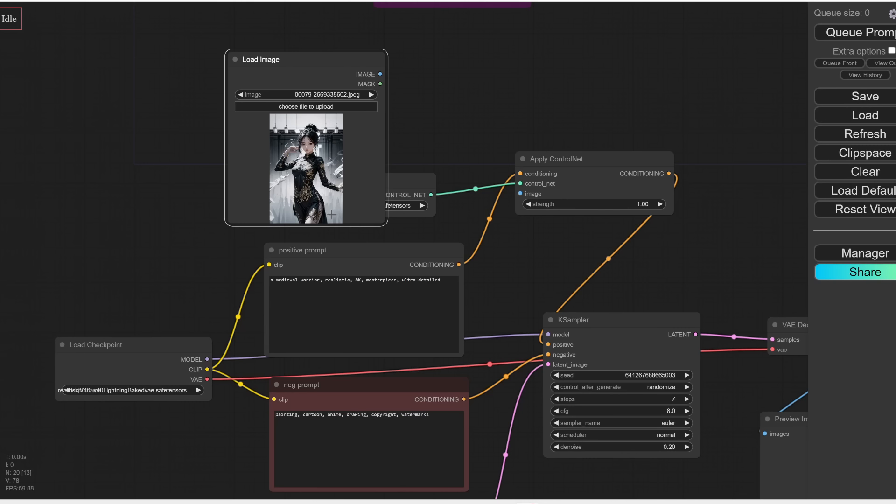
left_click_drag(333, 63, 212, 67)
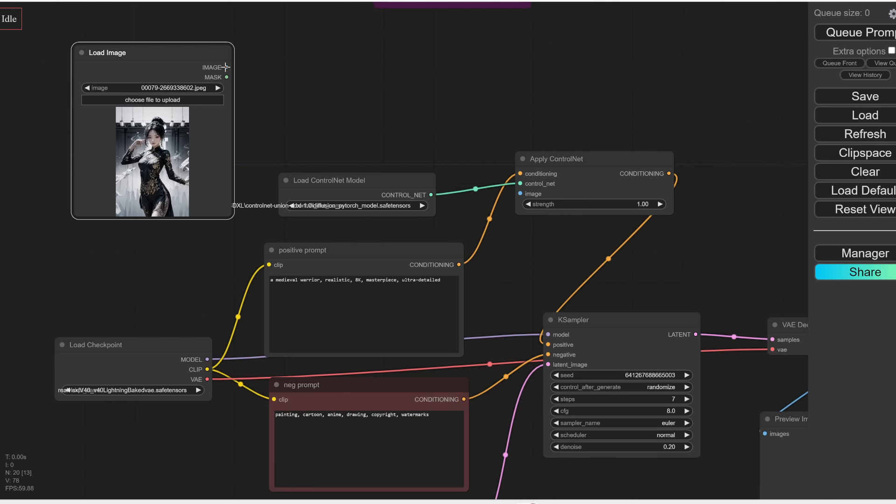
left_click(333, 87)
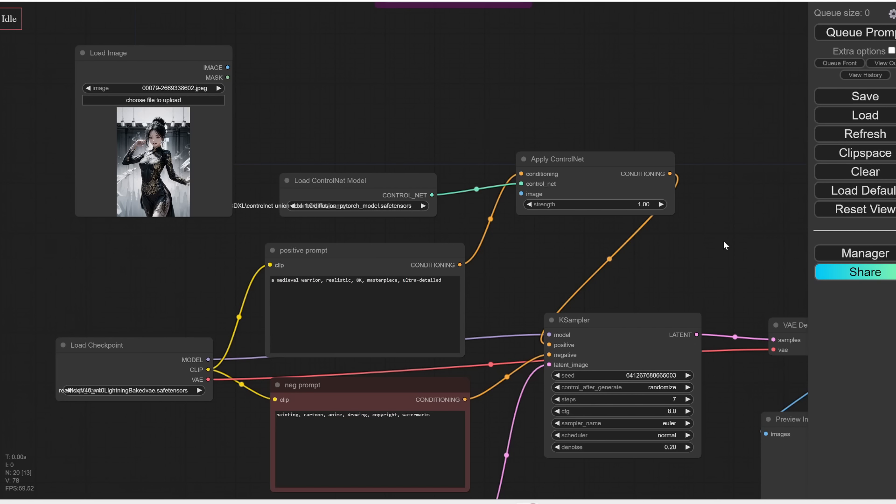
- Find the comfyui-art-venture custom nodes with the search "art ven", install them and restart the ComfyUI server
left_click(840, 254)
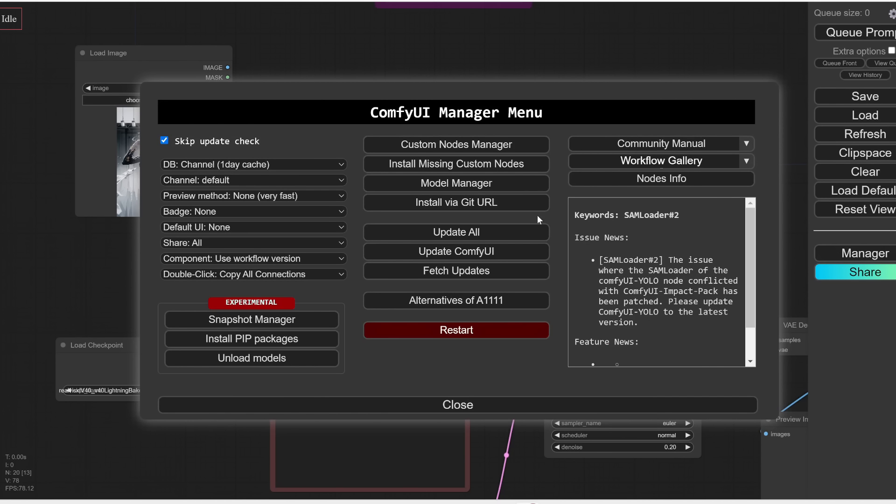
left_click(447, 149)
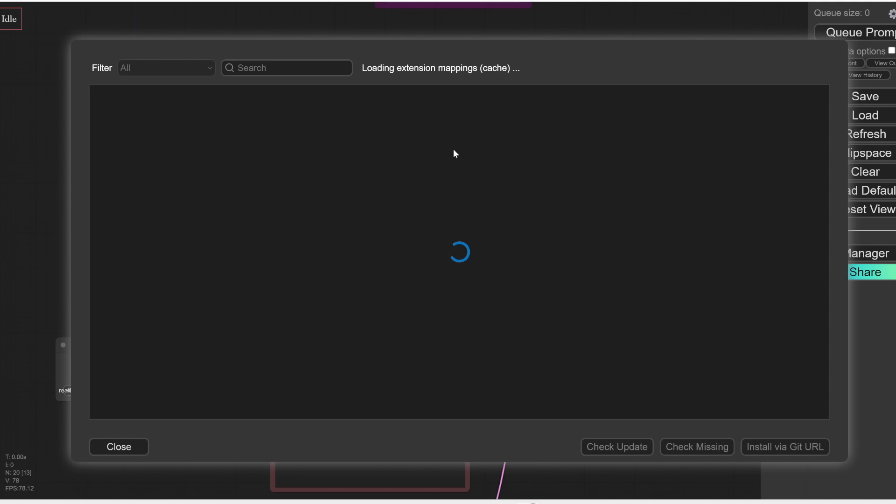
type("art ven")
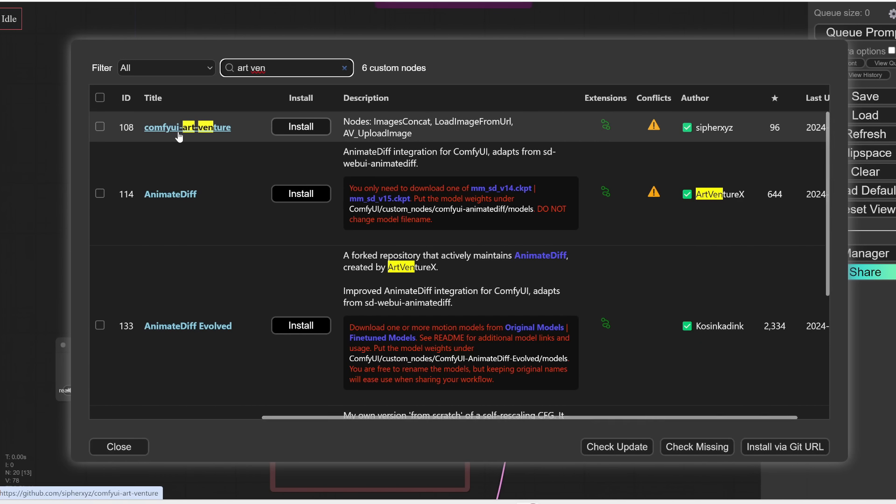
left_click(293, 127)
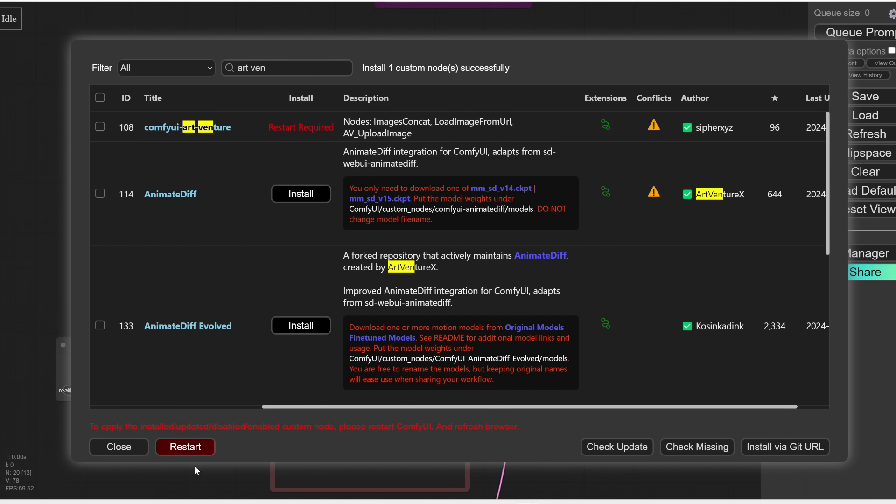
left_click(197, 447)
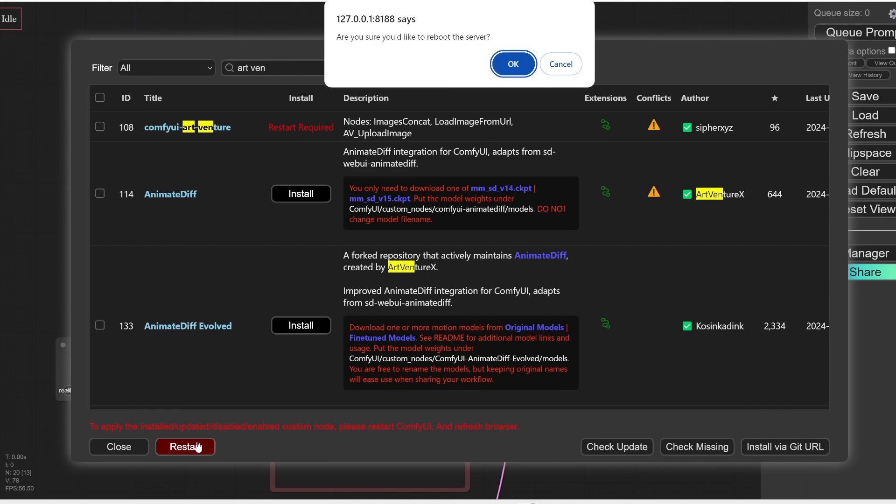
left_click(521, 72)
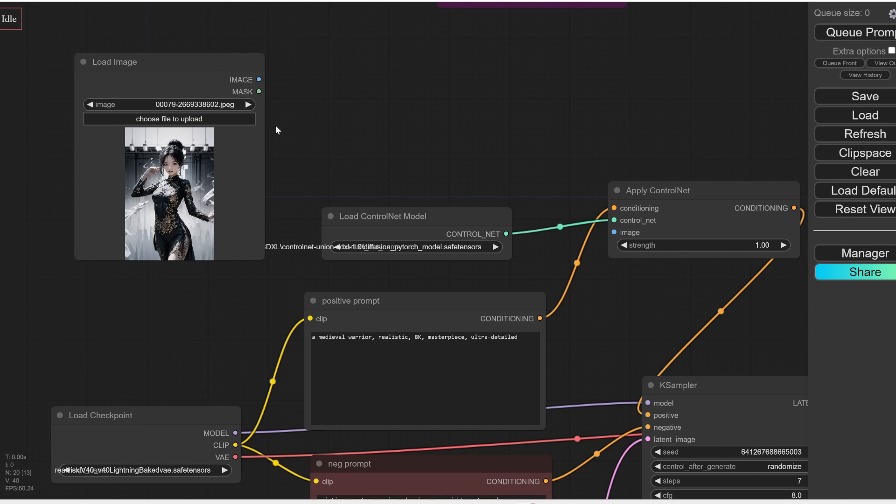
- Add a ControlNet Preprocessor node fed by Load Image's IMAGE output and place it above Load ControlNet Model
left_click_drag(198, 65, 146, 63)
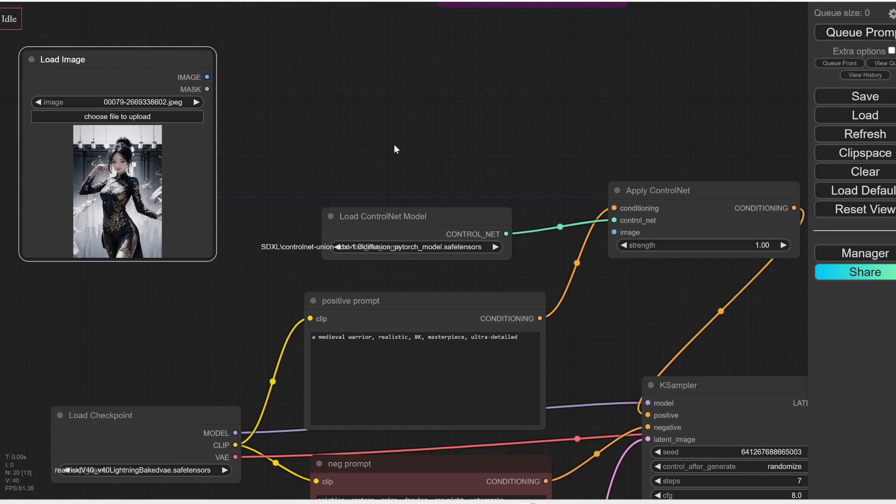
left_click_drag(207, 78, 298, 51)
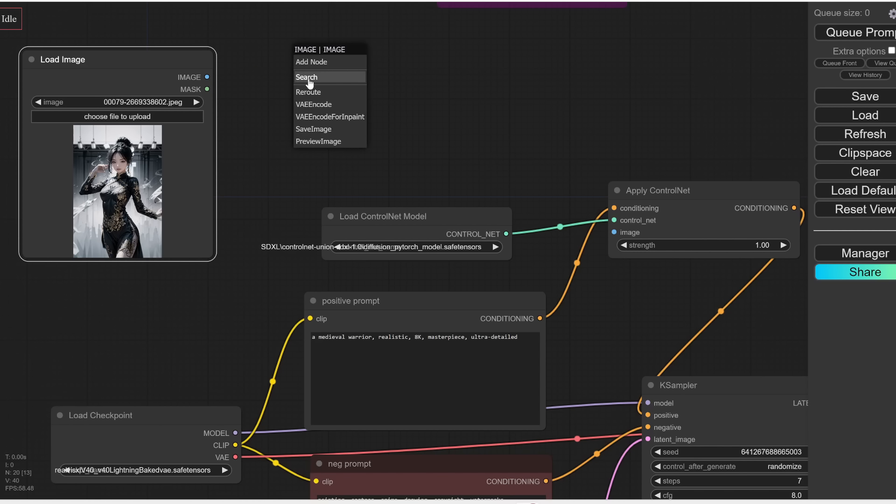
left_click(307, 77)
type("controlnet p")
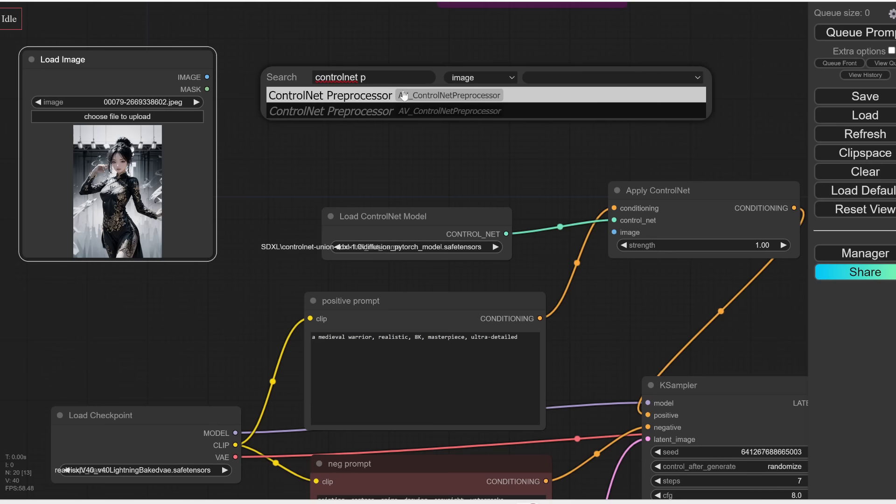
left_click(438, 97)
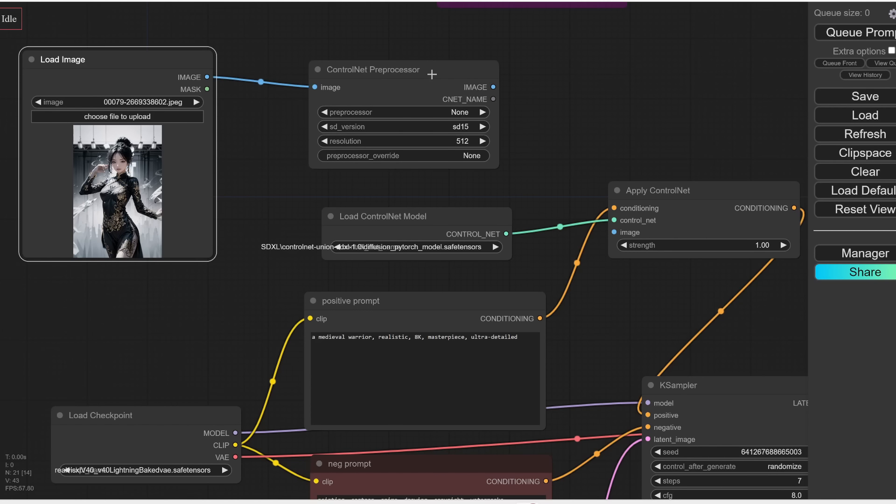
left_click_drag(431, 75, 431, 57)
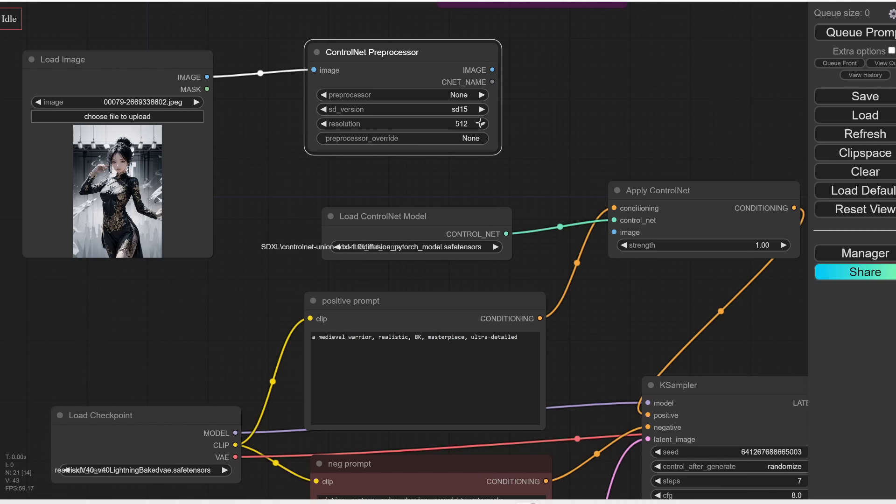
- Try to set the ControlNet Preprocessor's sd_version to sdxl, and position the node directly above Load ControlNet Model
left_click(456, 112)
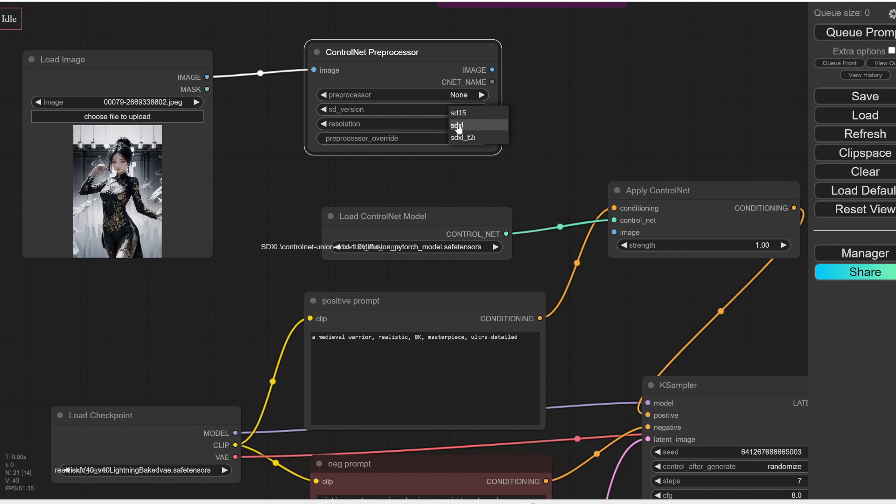
left_click(457, 126)
left_click_drag(166, 356, 171, 331)
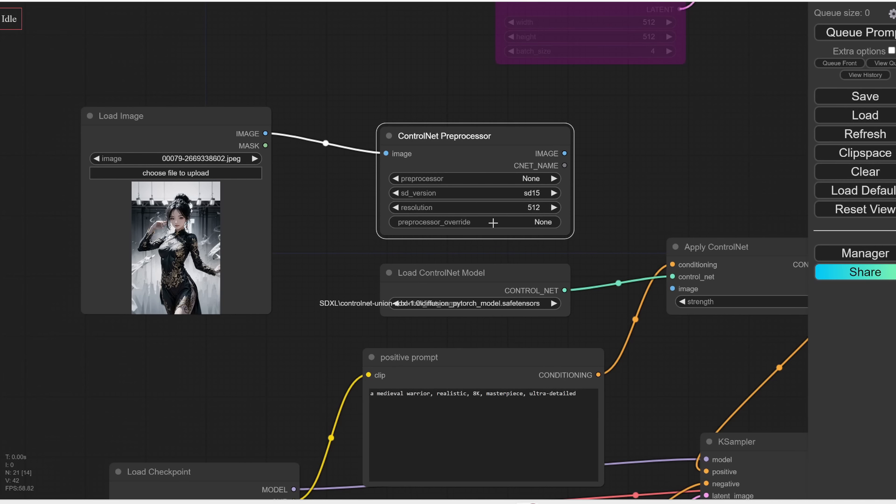
- Review the Openpose, Depth and Lineart visual examples on the ControlNet Union model page
left_click(526, 183)
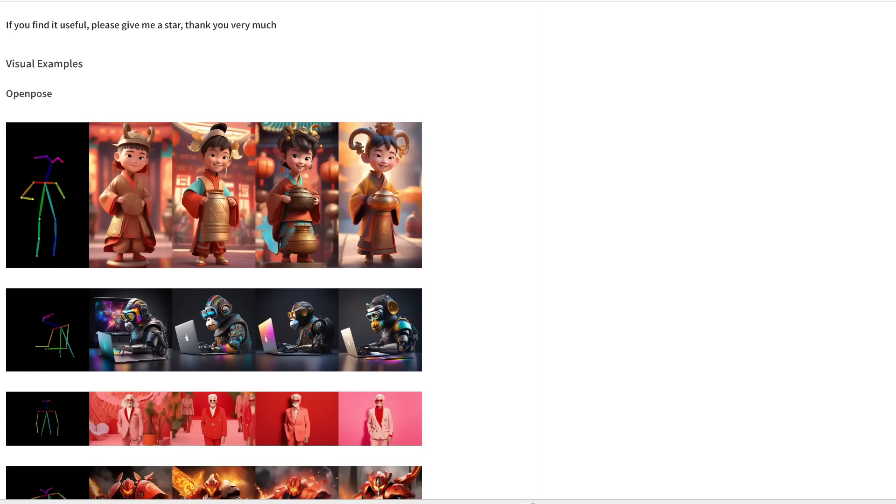
scroll(214, 252, "down", 20)
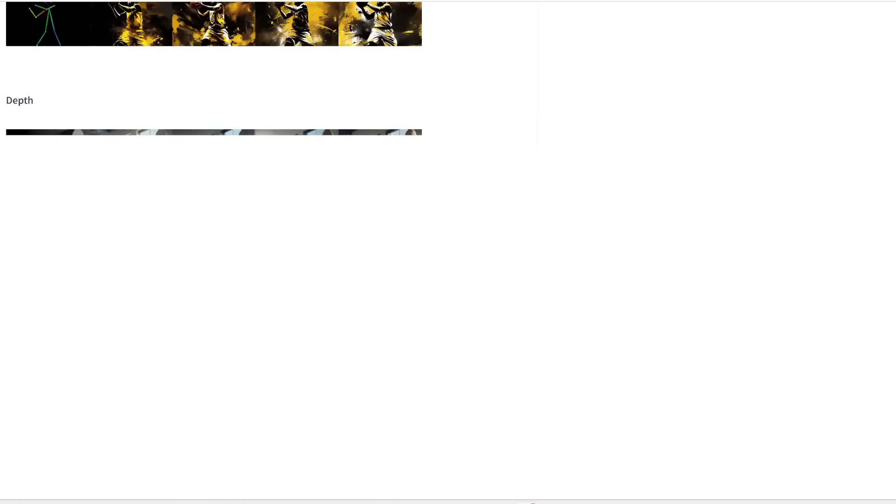
scroll(214, 252, "down", 20)
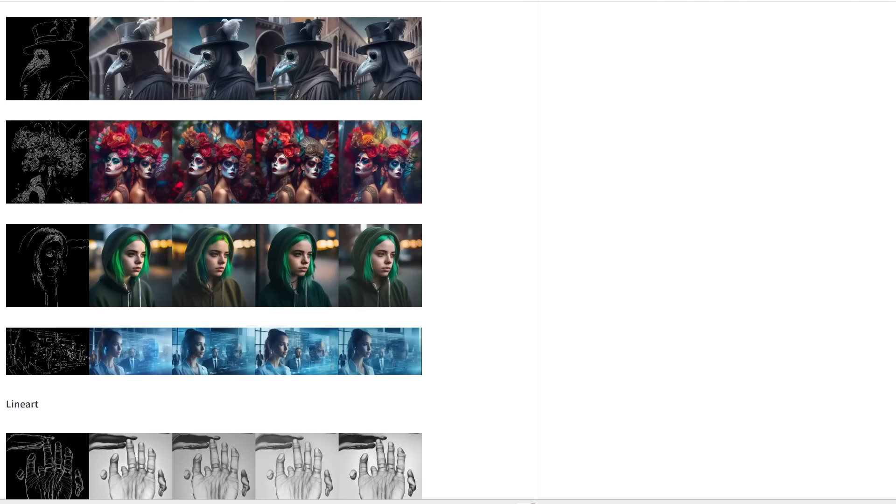
scroll(403, 83, "down", 20)
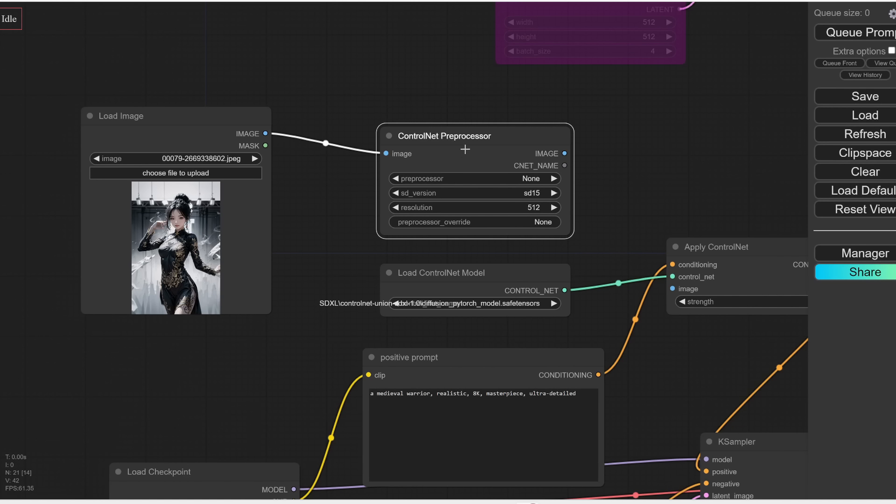
- Set the ControlNet Preprocessor to openpose with sd_version sdxl and a resolution of 768
left_click(512, 180)
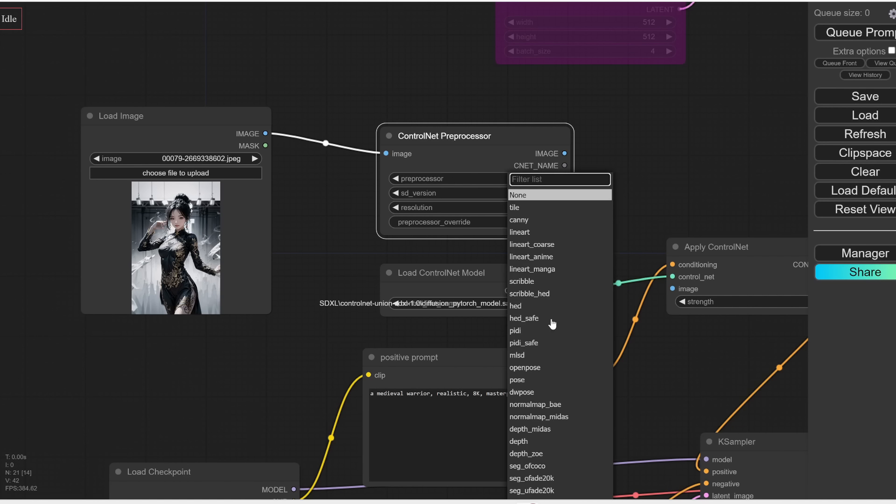
left_click(543, 368)
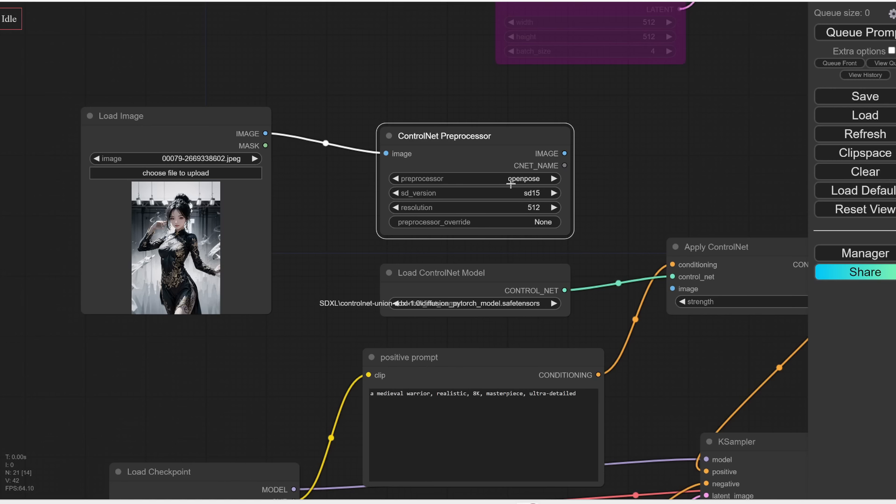
left_click(458, 195)
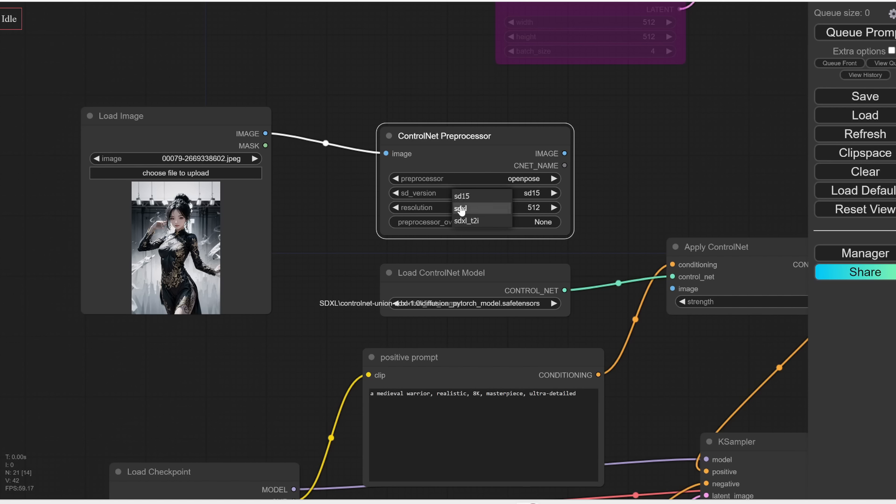
left_click(461, 209)
scroll(513, 178, "down", 3)
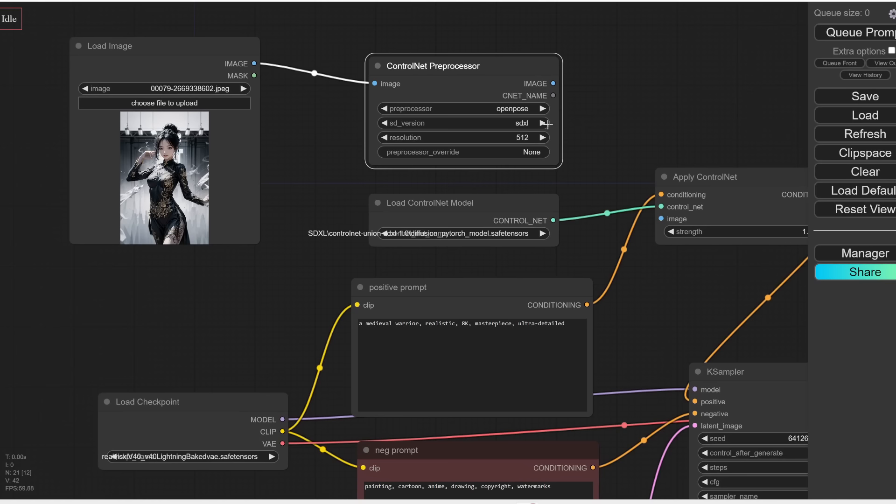
left_click(526, 138)
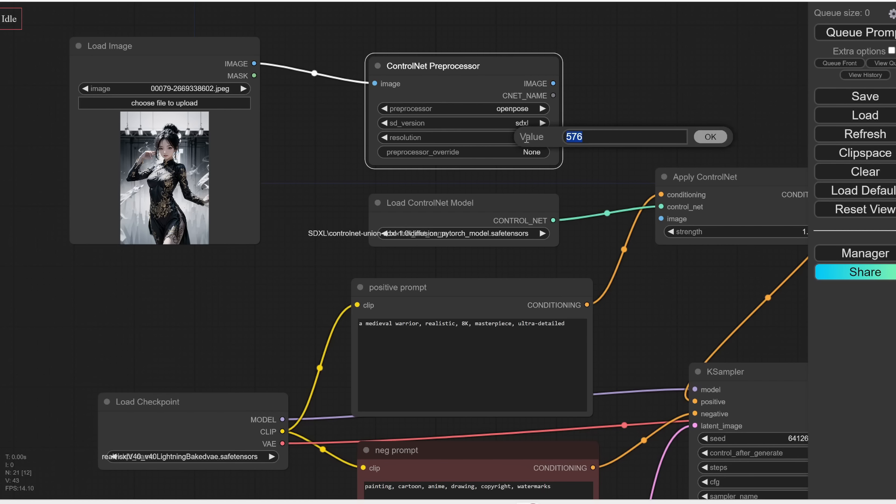
type("768")
- Set the width and height of the active Empty Latent Image node to 768
left_click(573, 357)
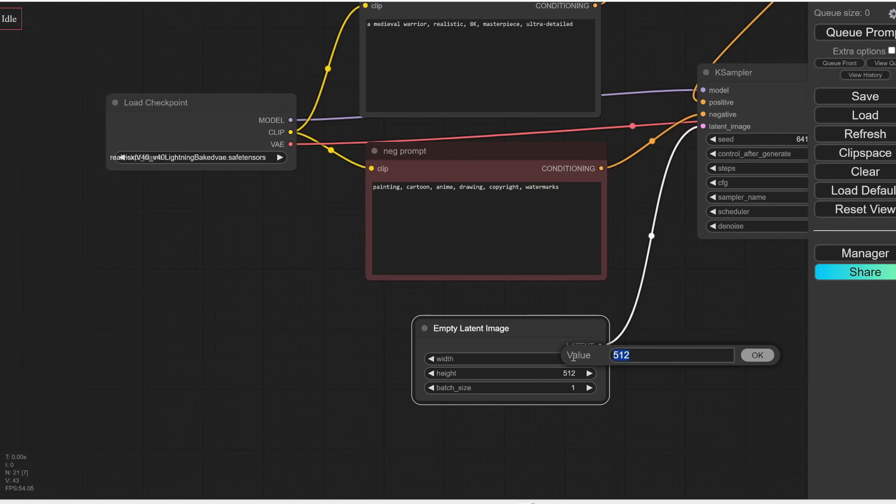
type("768")
left_click(741, 359)
left_click(566, 373)
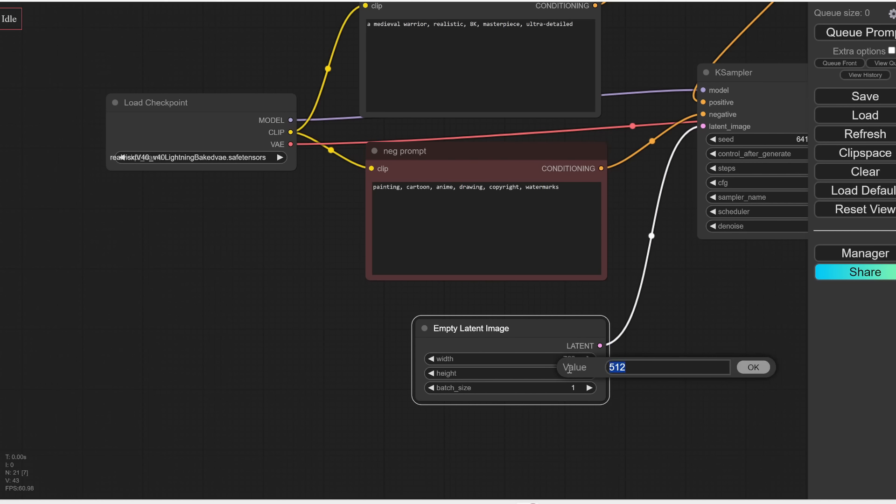
type("768")
left_click(743, 372)
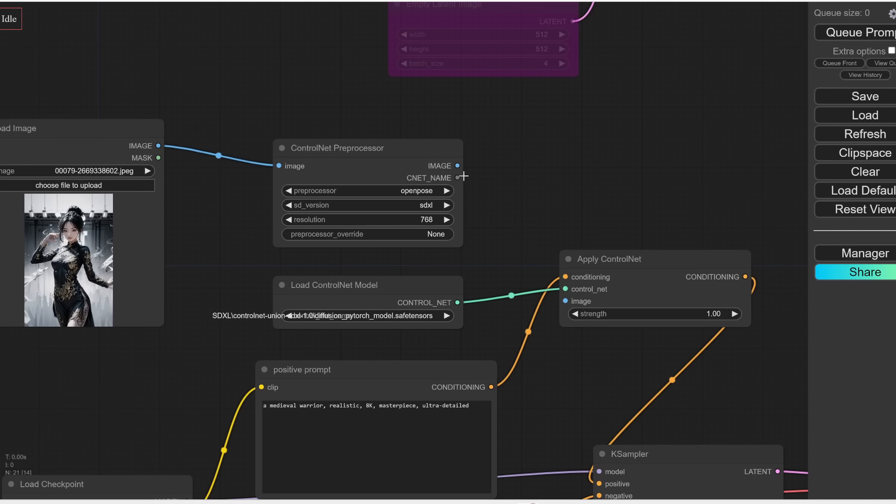
- Connect the ControlNet Preprocessor's IMAGE output to Apply ControlNet's image input and set the Apply ControlNet strength to 0.8
left_click_drag(457, 167, 484, 172)
left_click_drag(508, 203, 562, 301)
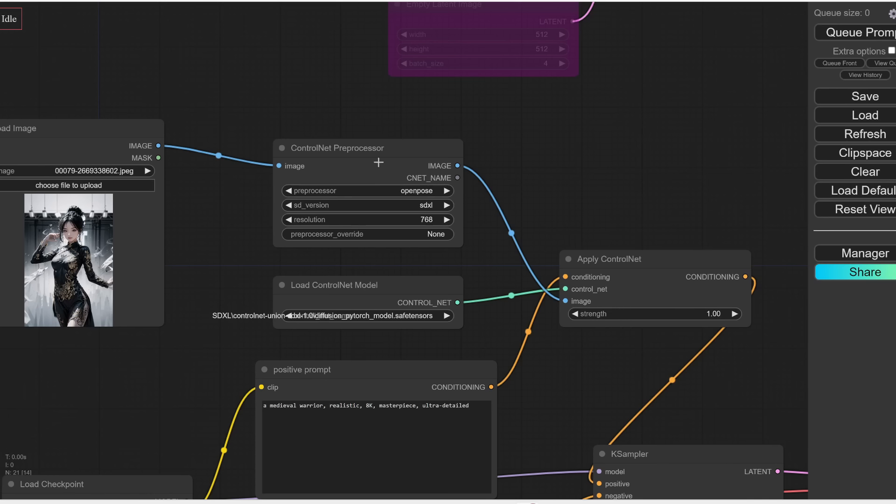
left_click_drag(594, 375, 499, 200)
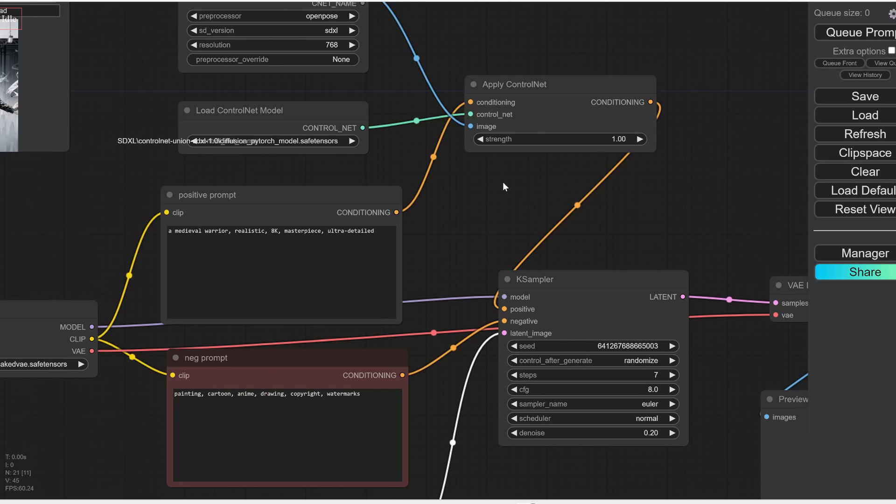
left_click(622, 139)
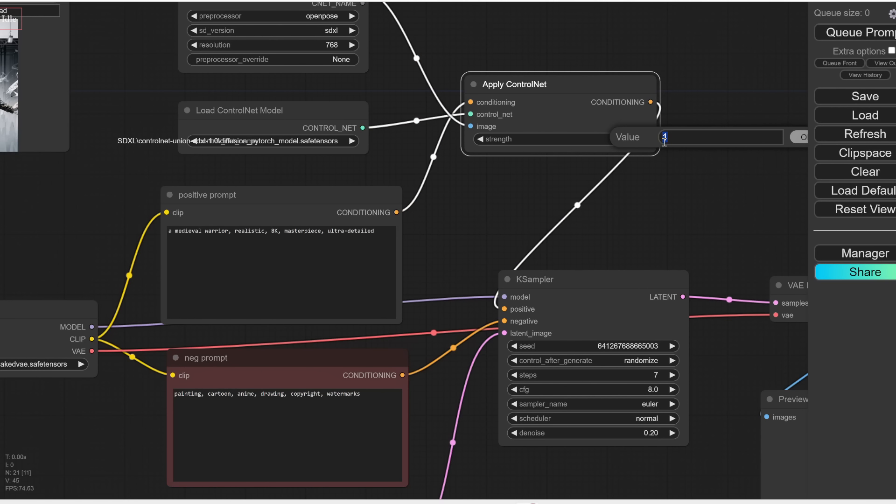
type("0.8")
left_click(798, 137)
- Add a Preview Image node fed by the ControlNet Preprocessor's IMAGE output, placed to the upper right of the preprocessor
scroll(640, 221, "down", 3)
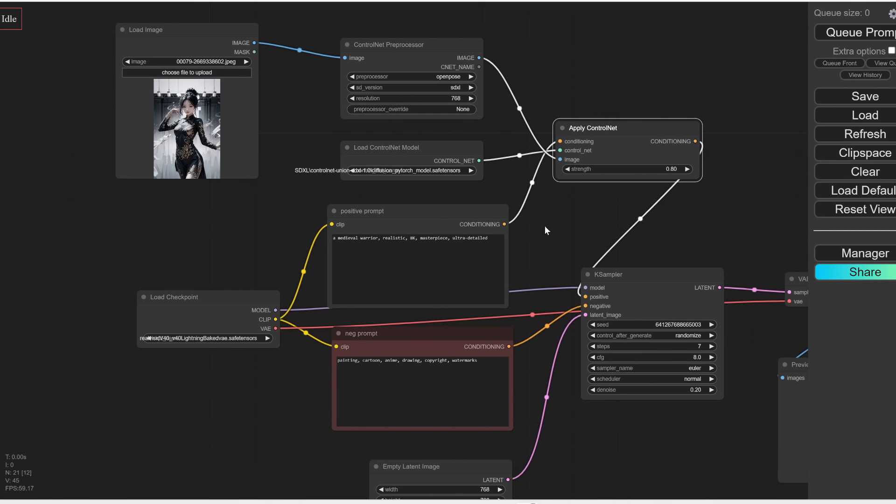
scroll(535, 223, "up", 3)
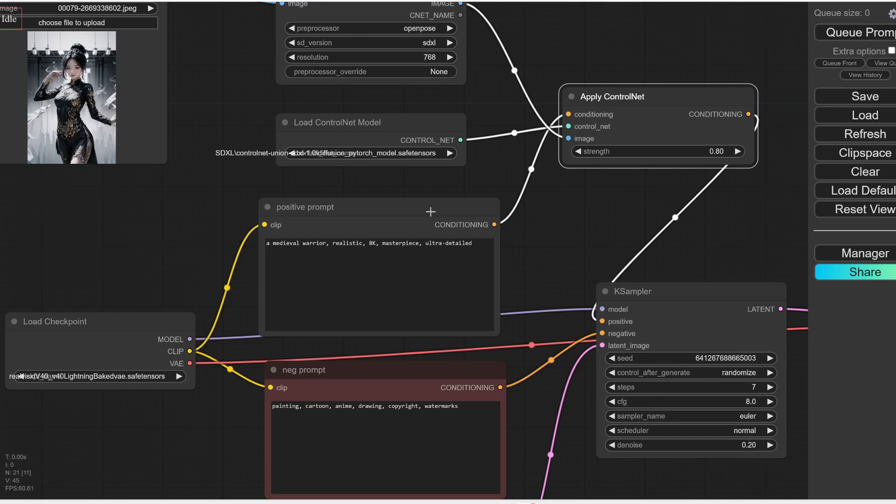
left_click_drag(600, 197, 614, 295)
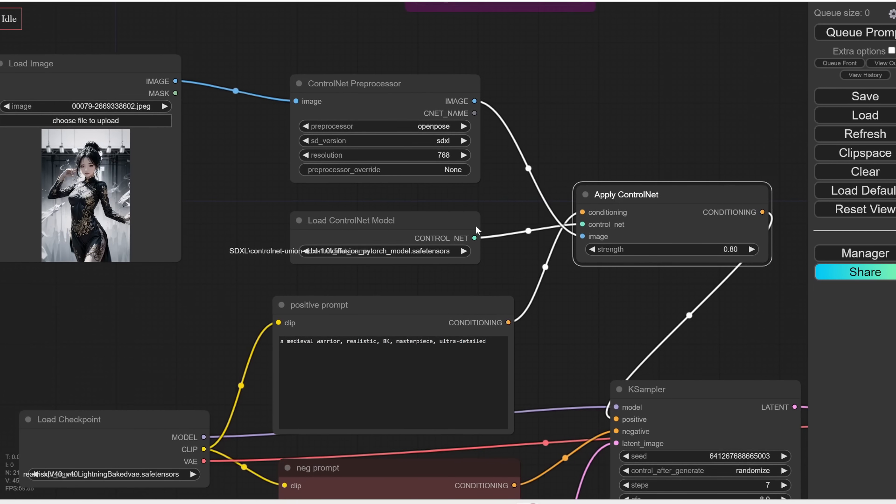
left_click_drag(226, 184, 271, 194)
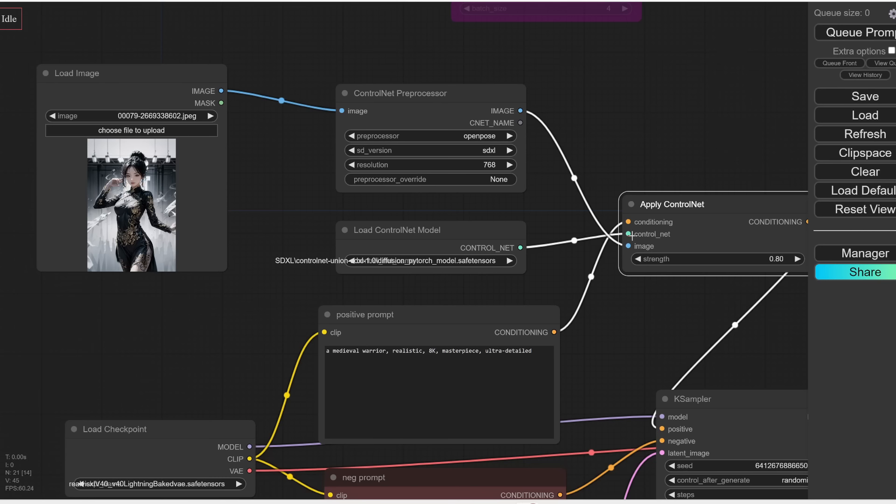
left_click_drag(539, 140, 549, 136)
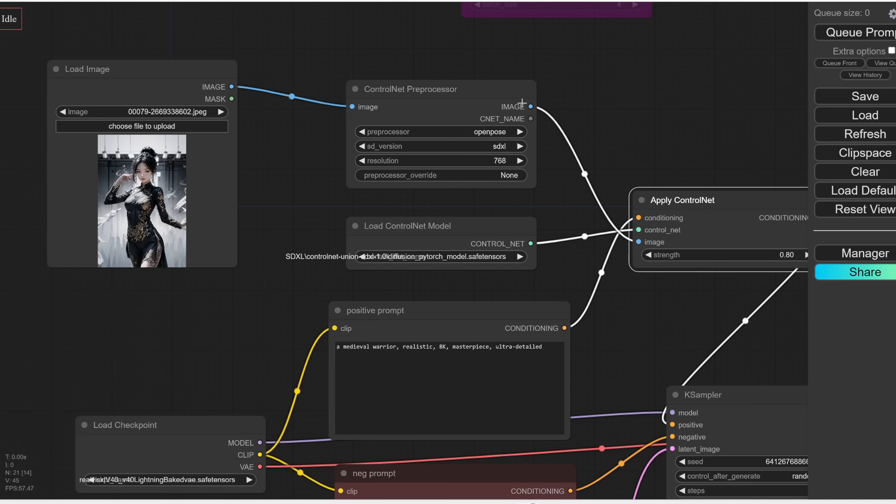
left_click(532, 107)
left_click_drag(532, 107, 593, 62)
left_click(605, 144)
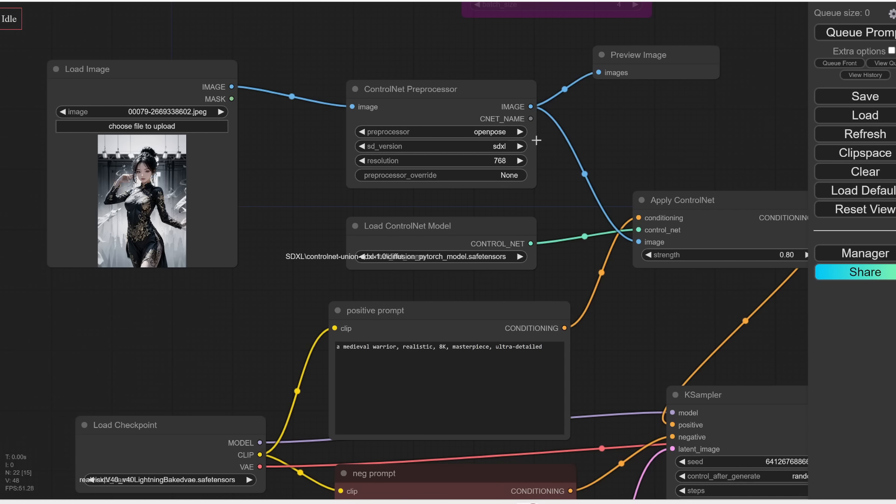
- Bypass every node of this workflow except Load Image, ControlNet Preprocessor and its Preview Image
scroll(522, 203, "down", 9)
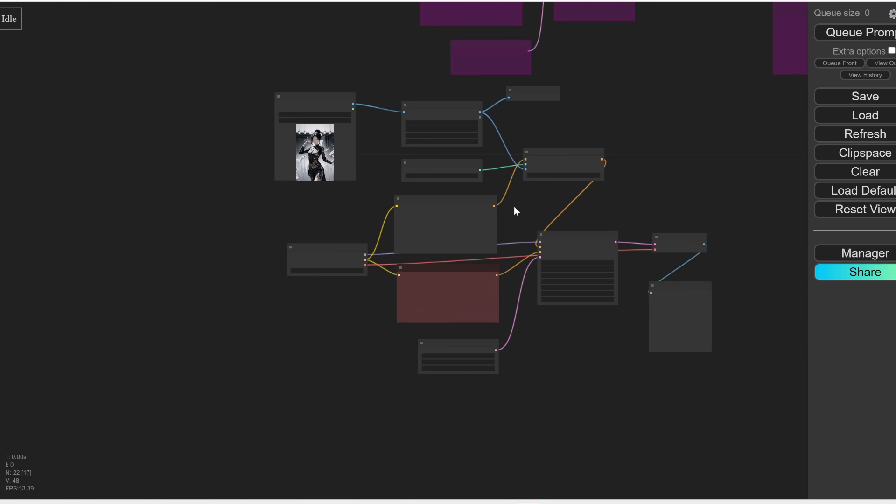
scroll(602, 140, "up", 2)
left_click_drag(768, 177, 354, 444)
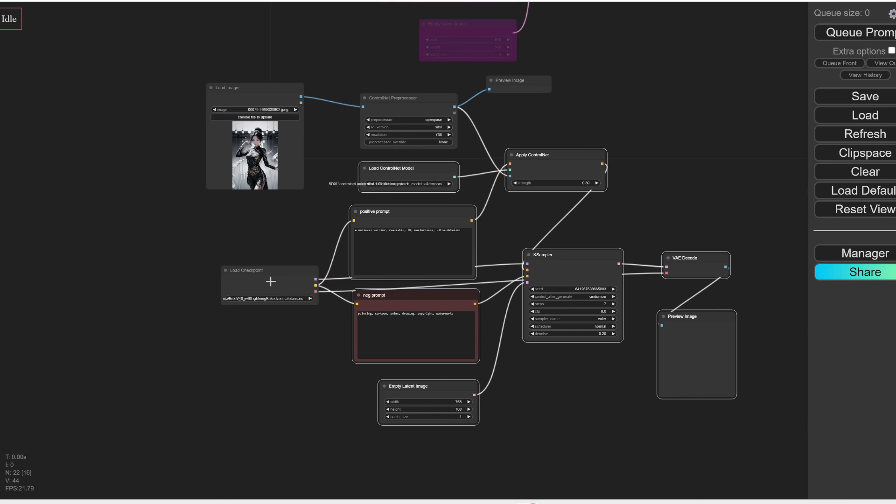
left_click(271, 280, "shift")
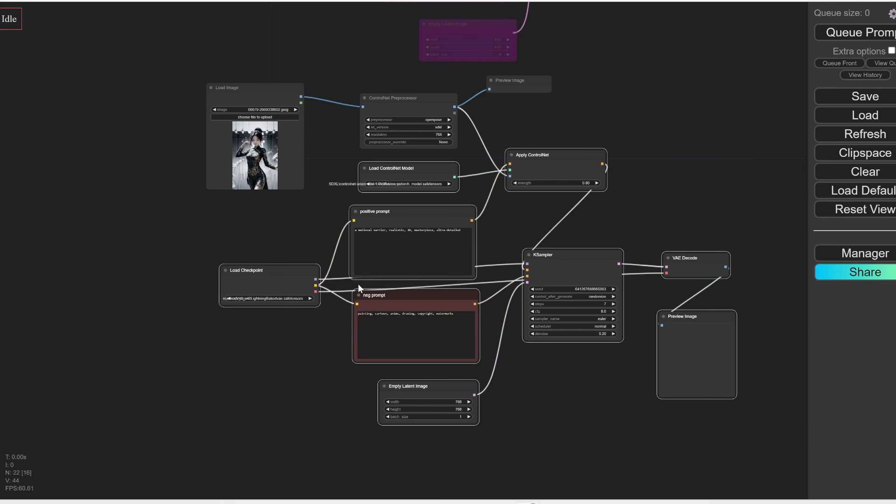
key("ctrl+b")
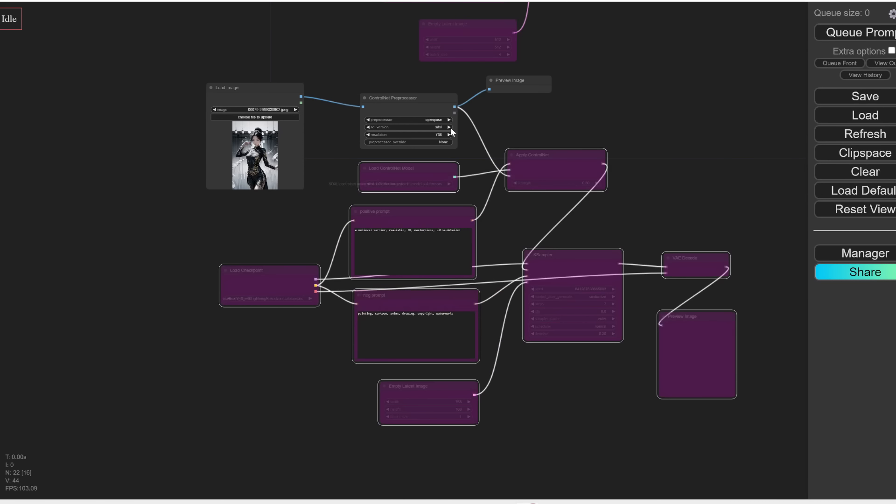
- Run the workflow to generate the openpose preview, and move Preview Image clear of Apply ControlNet and ControlNet Preprocessor slightly left
scroll(403, 135, "up", 4)
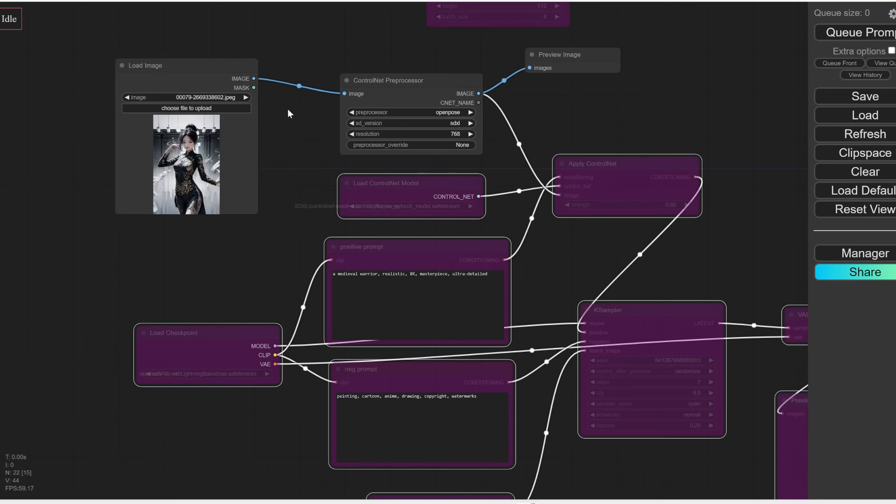
scroll(287, 113, "up", 1)
left_click_drag(287, 113, 287, 165)
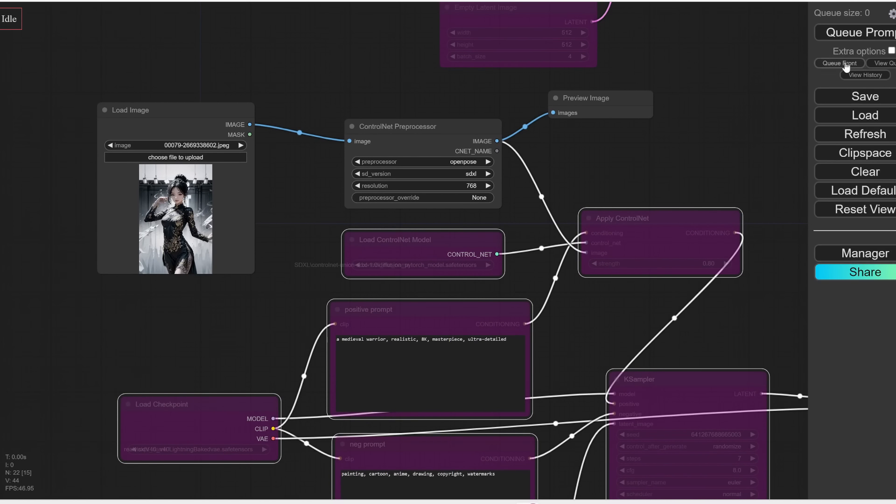
left_click(854, 33)
left_click(697, 127)
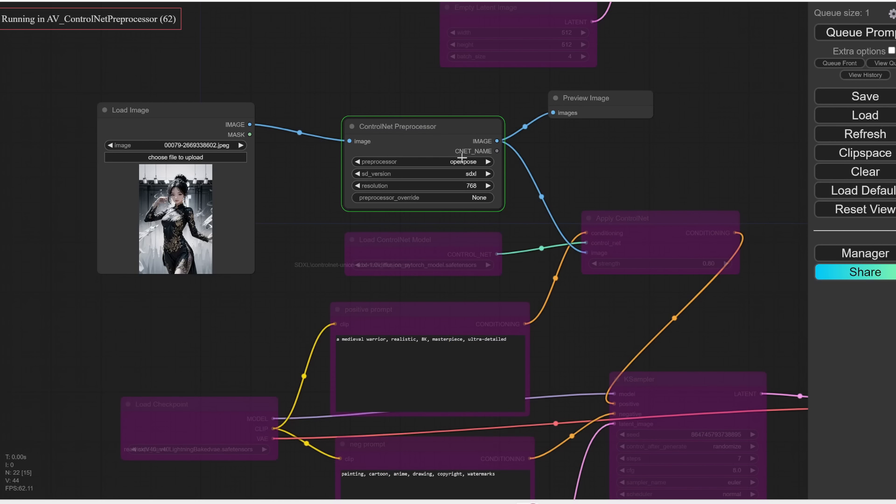
left_click(577, 499)
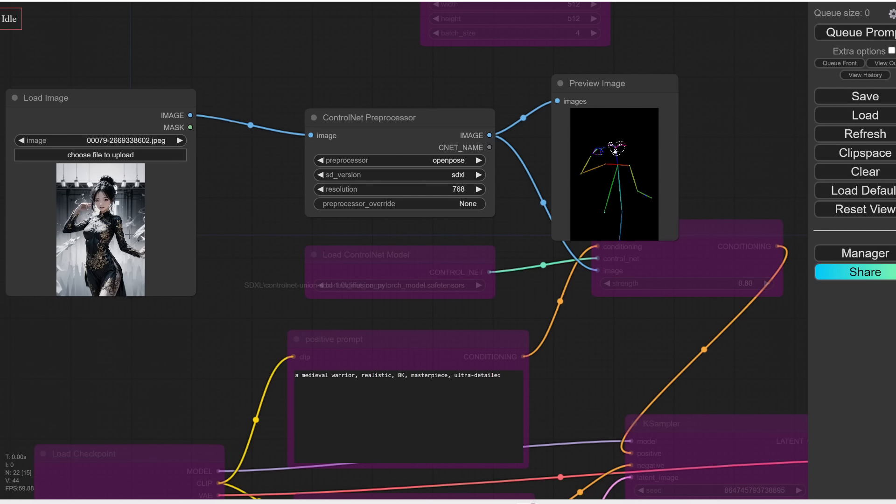
left_click_drag(571, 120, 580, 76)
left_click_drag(413, 122, 386, 120)
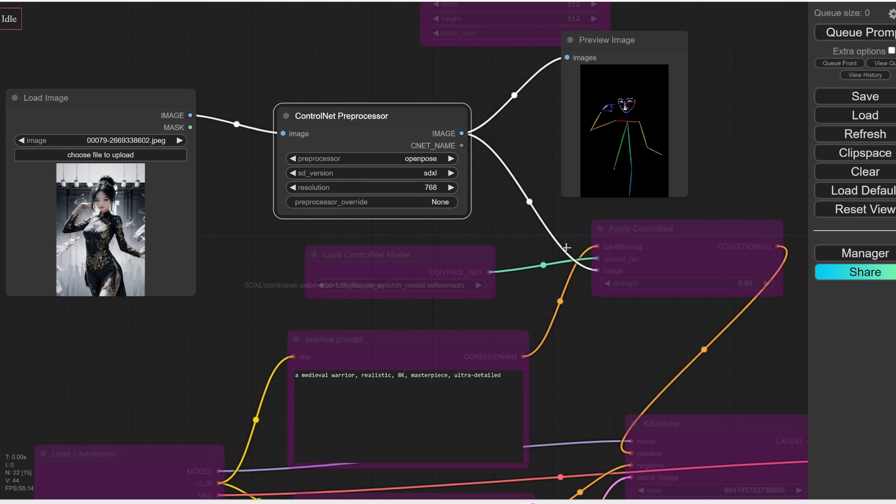
- Re-enable all the bypassed nodes from Load Checkpoint and Load ControlNet Model through the final Preview Image
scroll(274, 154, "down", 5)
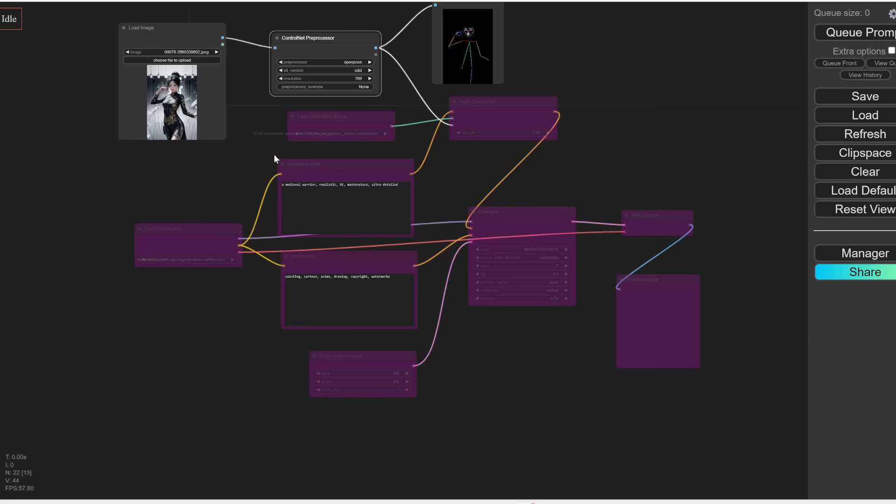
left_click_drag(239, 122, 712, 419)
key("ctrl+b")
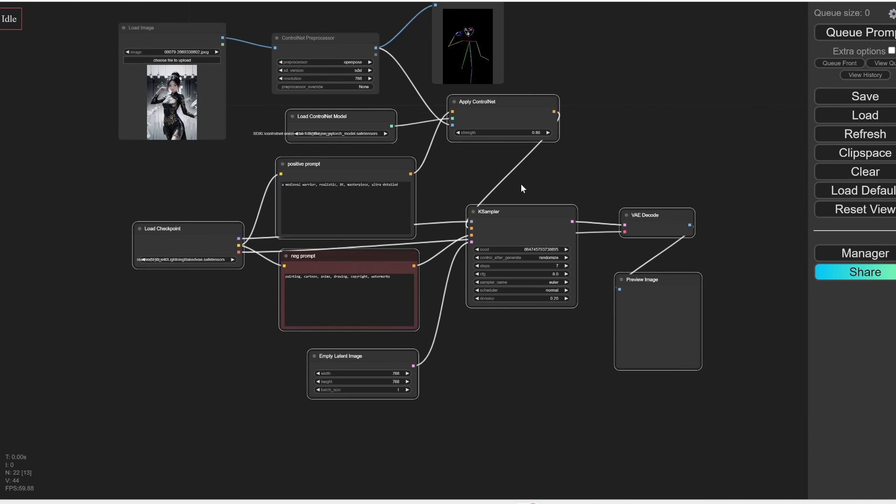
- Replace "medieval warrior" in the positive prompt with "princess, arctic tundra, snowing"
scroll(521, 184, "up", 7)
left_click_drag(478, 201, 557, 251)
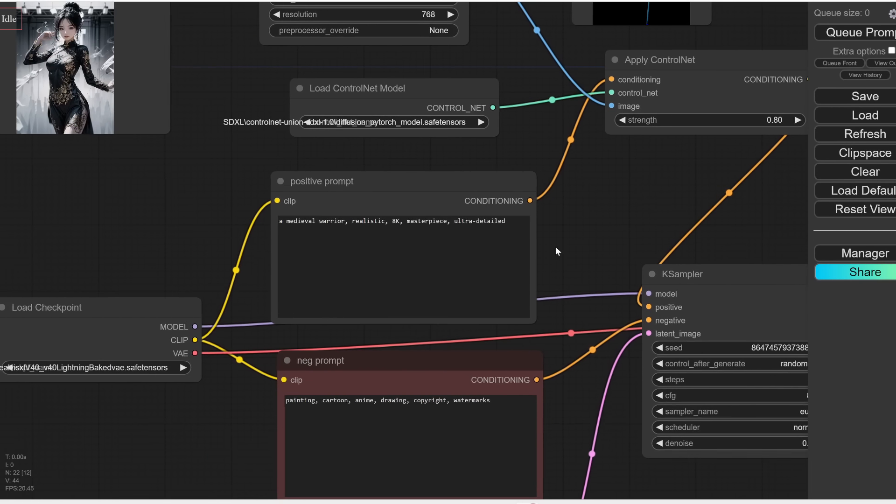
left_click(345, 220)
scroll(345, 220, "down", 2)
left_click_drag(383, 337, 335, 341)
type("princess, arcti")
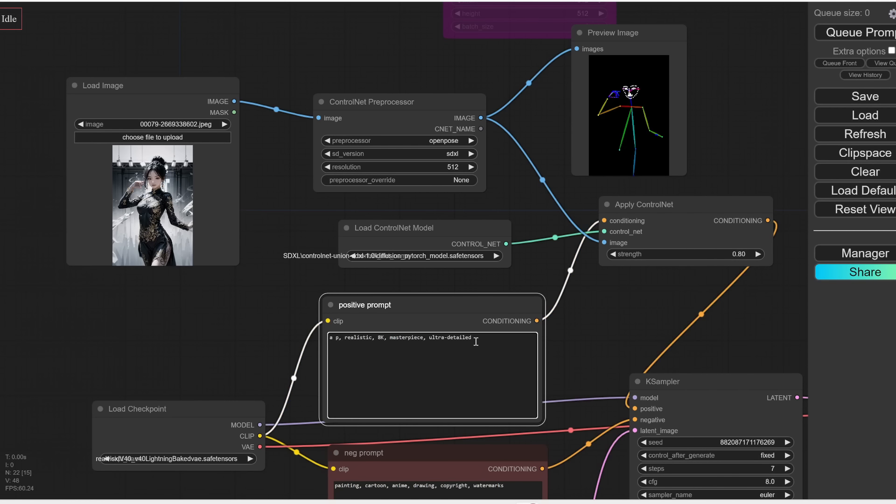
type("c tundra, snowing")
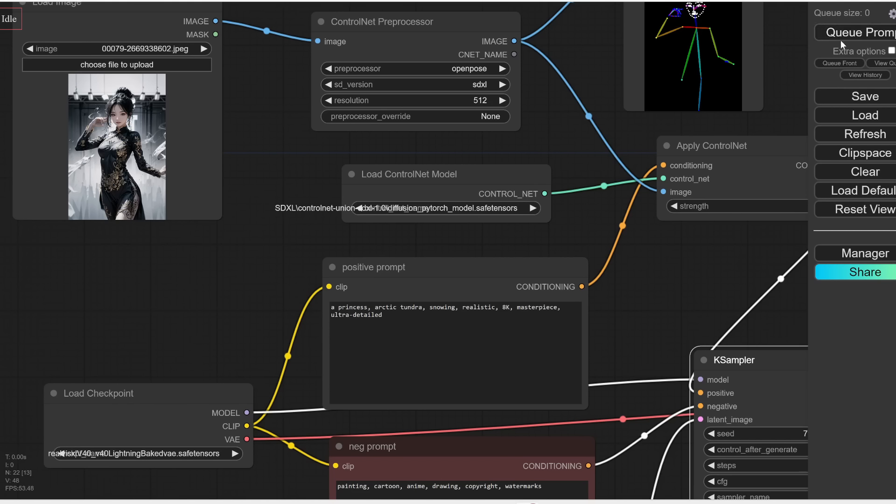
- Run the arctic princess workflow and place Load Image and the final Preview Image side by side to compare the poses
left_click(841, 38)
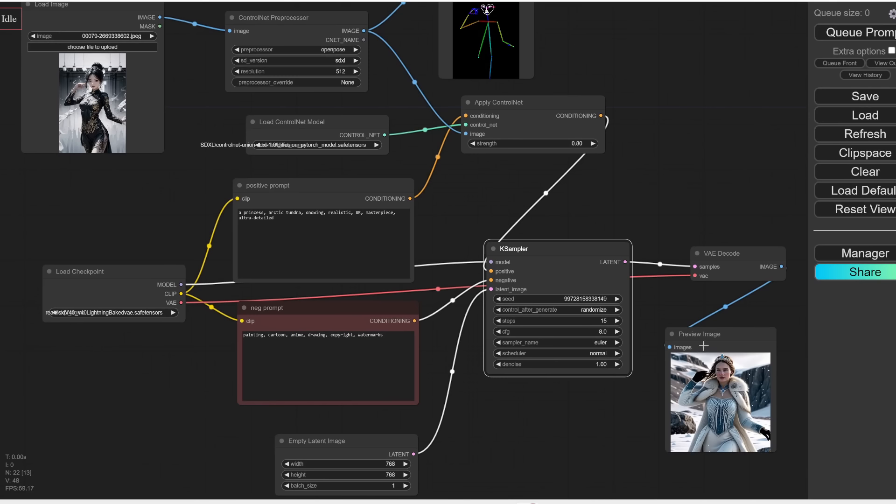
left_click_drag(105, 10, 591, 326)
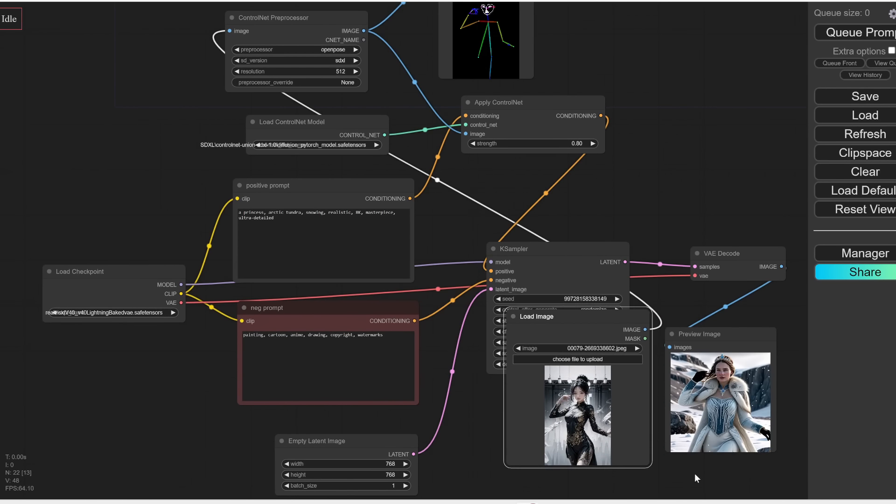
scroll(612, 387, "up", 7)
scroll(612, 388, "up", 3)
left_click_drag(658, 41, 537, 68)
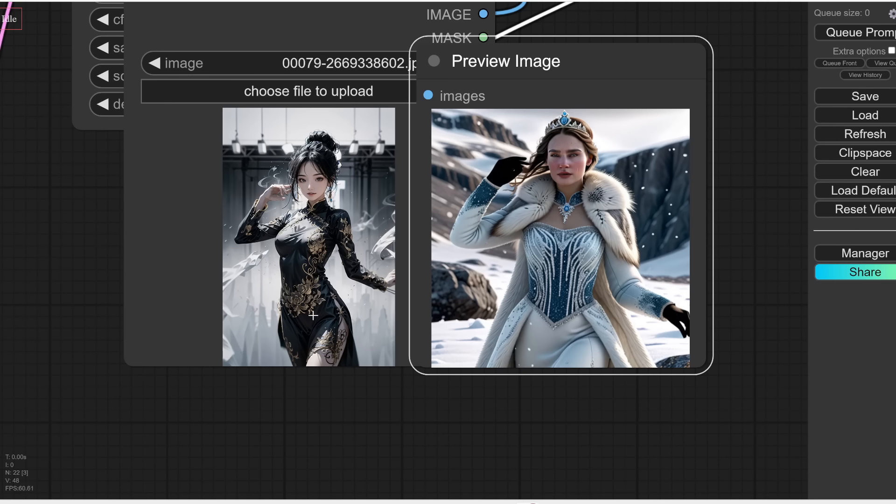
scroll(537, 286, "down", 1)
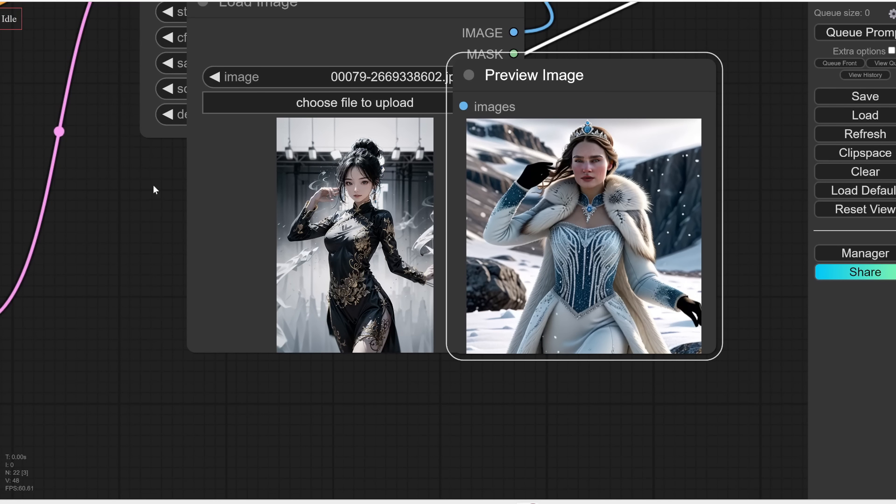
scroll(153, 185, "down", 4)
left_click_drag(147, 188, 247, 458)
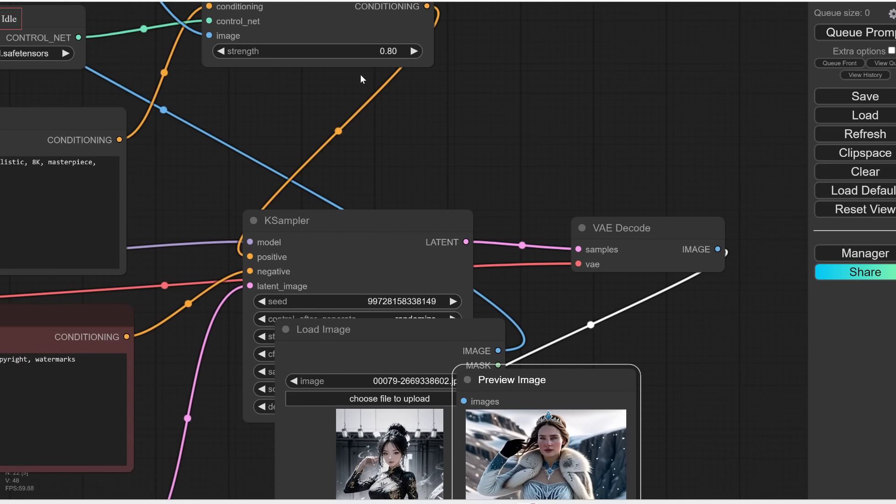
- Examine the mountain sunset workflow, from its source image and canny preprocessor through the positive prompt to the generated image
left_click_drag(244, 83, 250, 140)
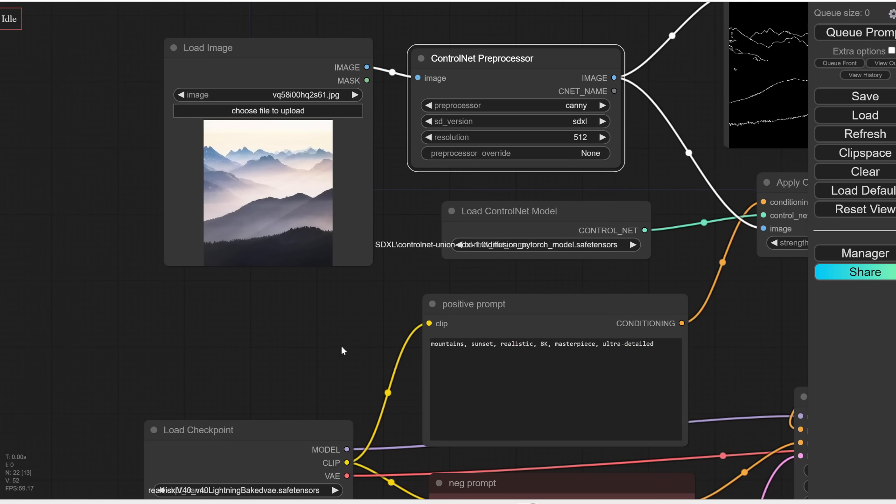
left_click_drag(339, 355, 314, 399)
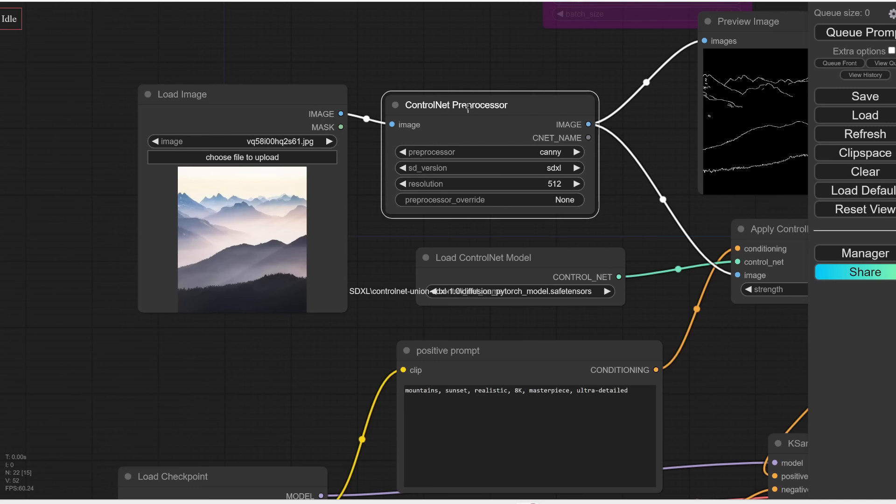
left_click(541, 154)
left_click_drag(637, 201, 542, 248)
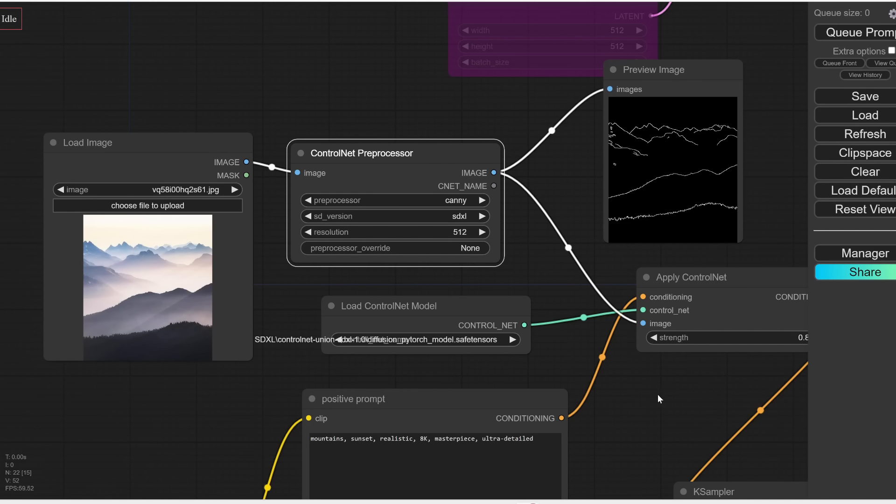
left_click_drag(652, 391, 678, 264)
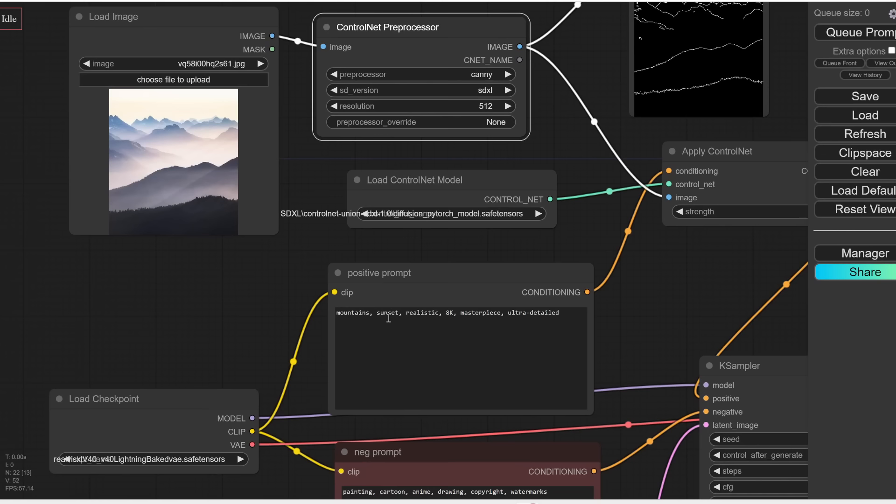
left_click_drag(404, 315, 554, 318)
scroll(644, 364, "down", 4)
left_click_drag(684, 453, 482, 362)
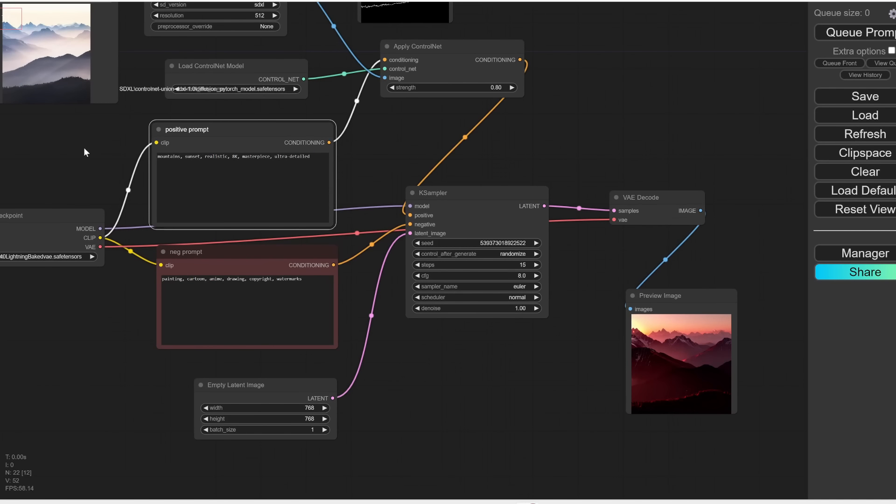
- Move the mountain Load Image node beside the final Preview Image and compare the source picture with the generated one
scroll(72, 159, "up", 1)
left_click_drag(71, 159, 90, 243)
left_click_drag(74, 22, 644, 380)
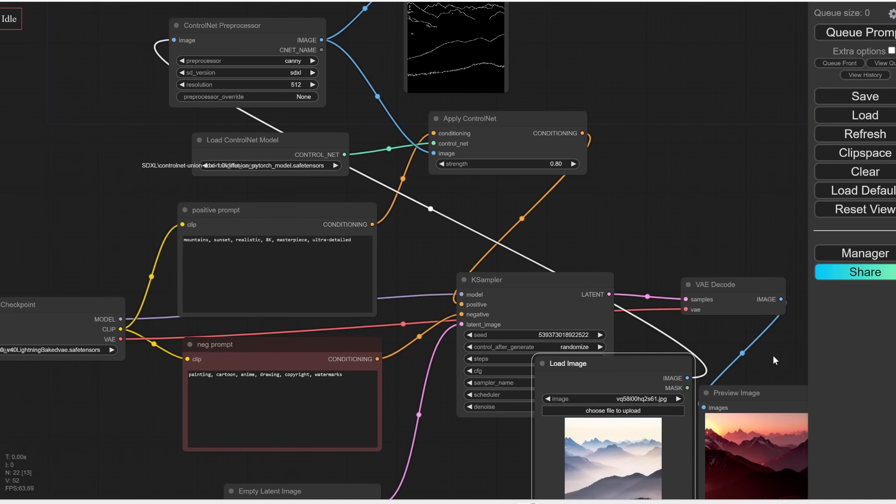
left_click_drag(773, 355, 658, 262)
scroll(656, 316, "up", 10)
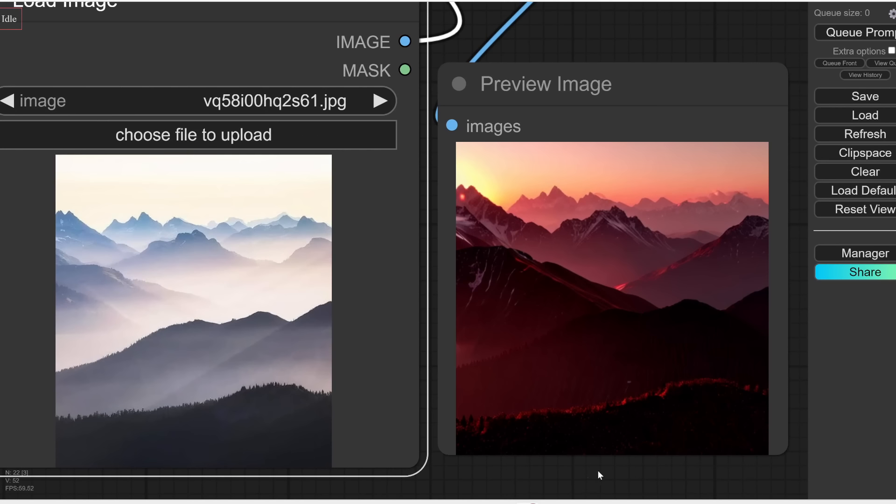
scroll(594, 467, "down", 1)
left_click_drag(587, 476, 623, 430)
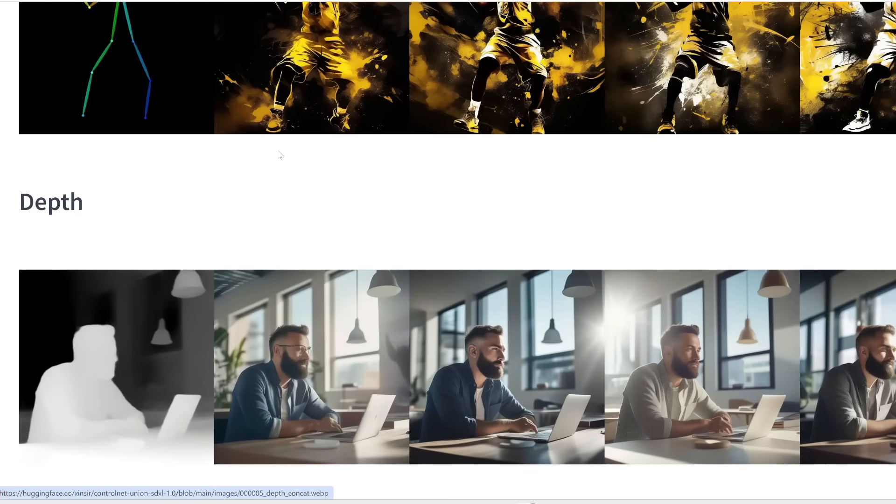
- On the Hugging Face controlnet-union-sdxl-1.0 page, examine the sample images for control types such as Depth and Lineart
scroll(278, 152, "up", 6)
scroll(279, 154, "down", 4)
scroll(279, 154, "down", 7)
scroll(279, 154, "up", 2)
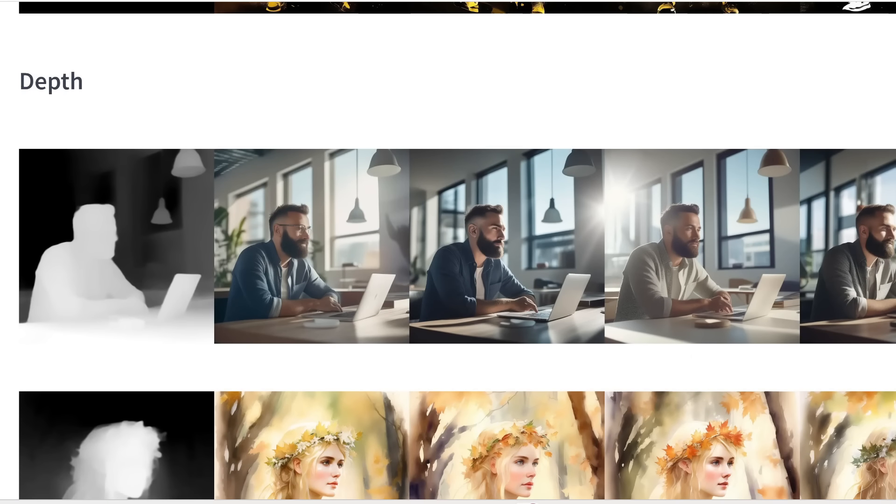
scroll(894, 102, "down", 10)
scroll(457, 251, "down", 20)
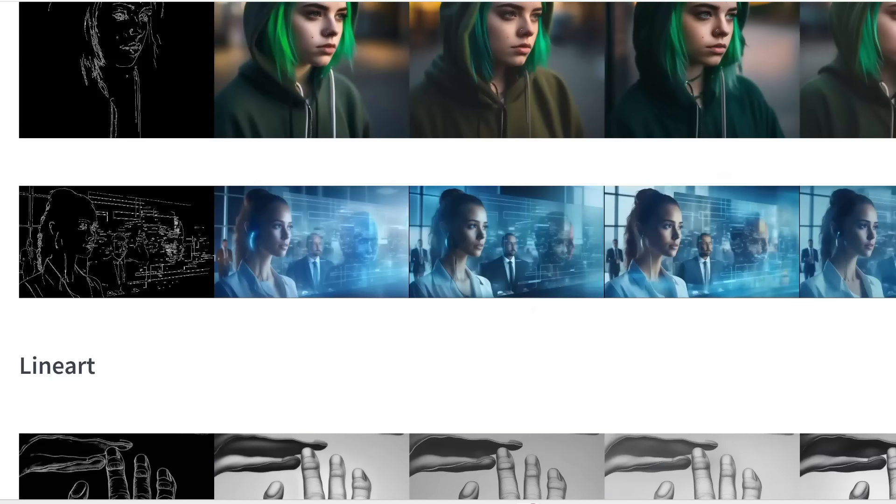
scroll(458, 250, "down", 5)
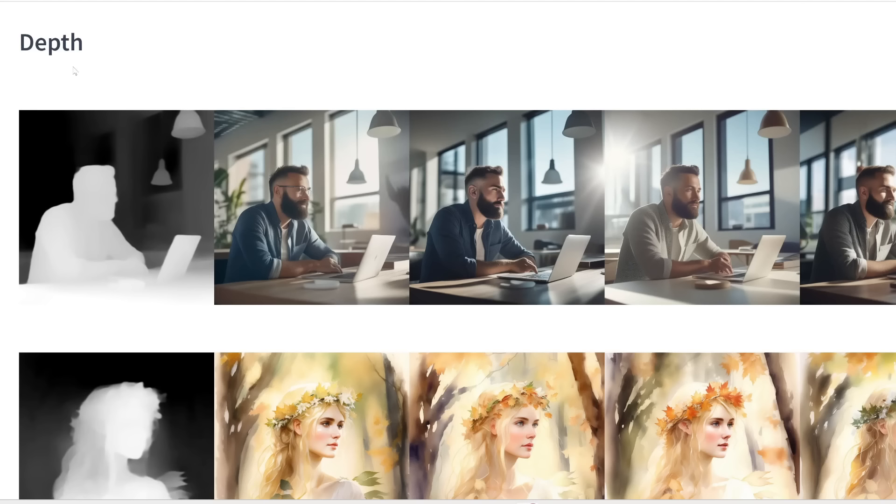
scroll(169, 98, "down", 3)
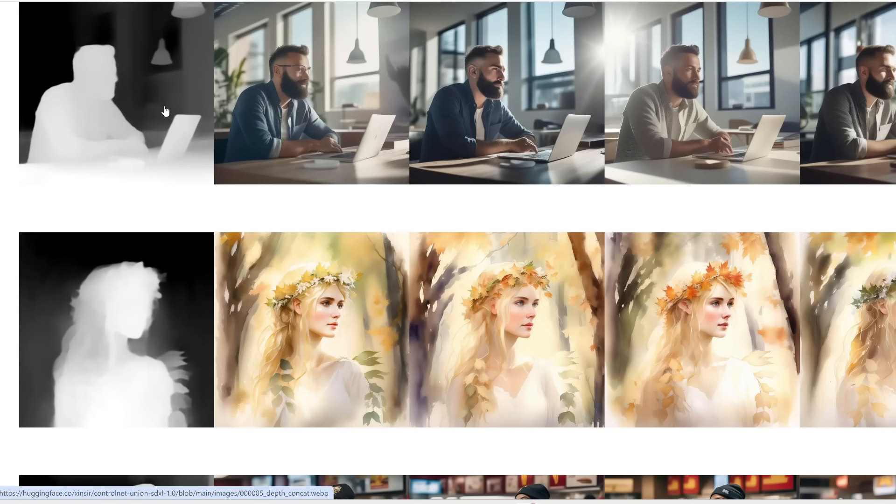
scroll(165, 111, "down", 4)
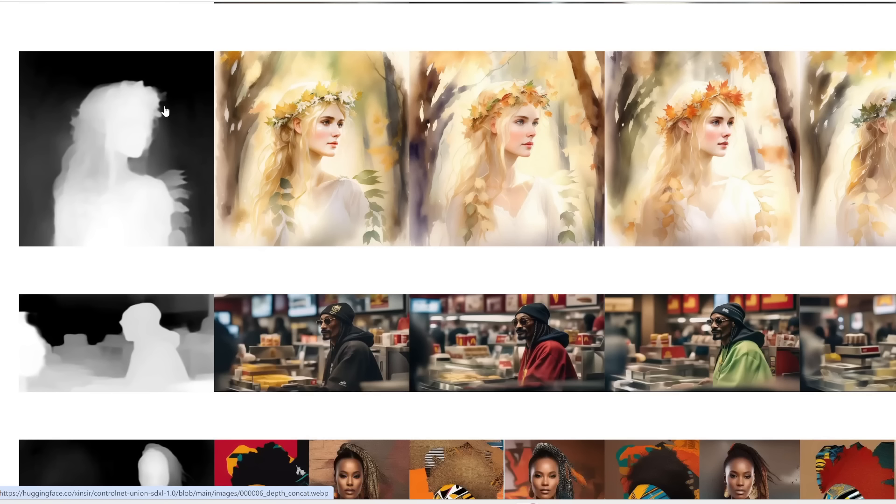
scroll(165, 111, "down", 5)
scroll(165, 111, "down", 4)
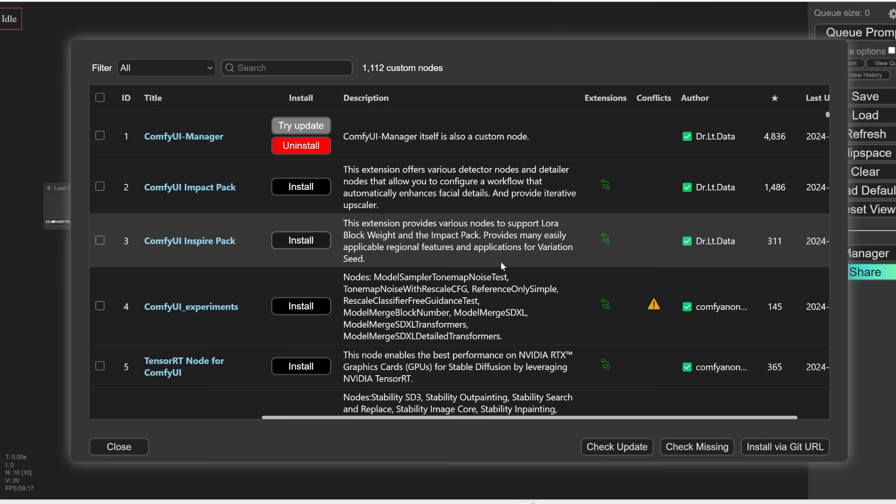
- Browse the list of available custom nodes in ComfyUI, and play the demo video on the LivePortrait nodes page
scroll(501, 264, "down", 2)
scroll(501, 261, "down", 7)
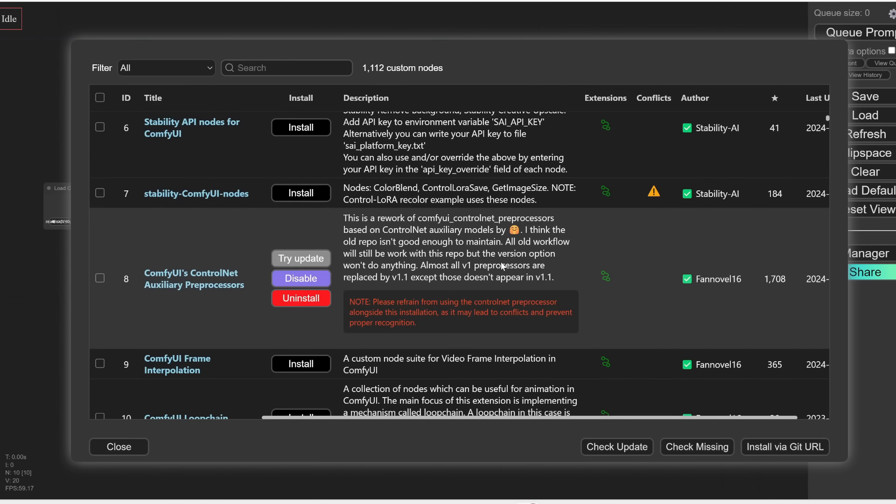
scroll(500, 261, "down", 12)
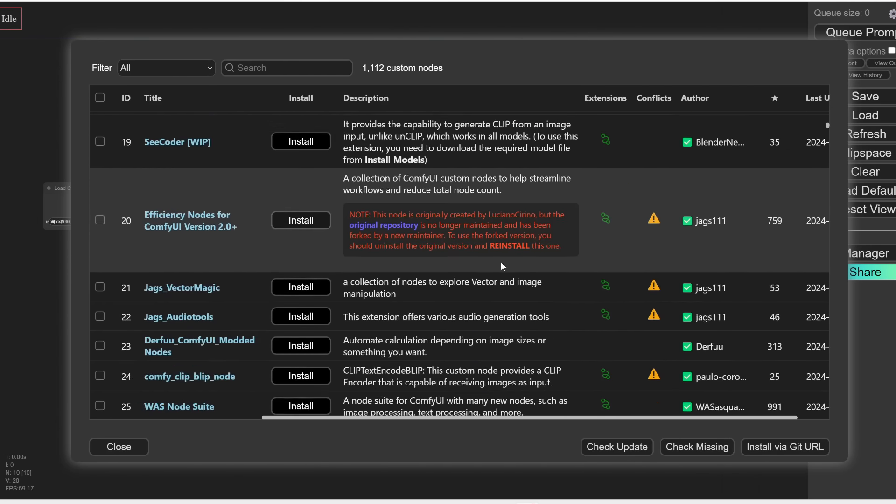
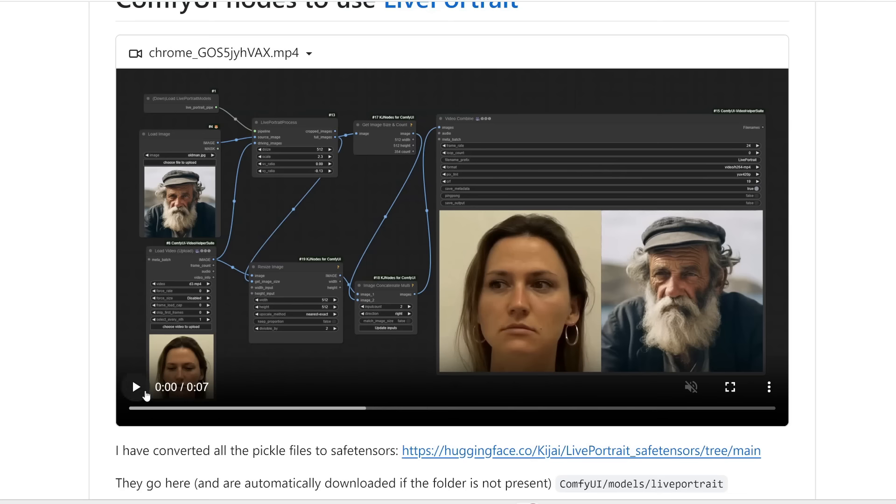
left_click(135, 389)
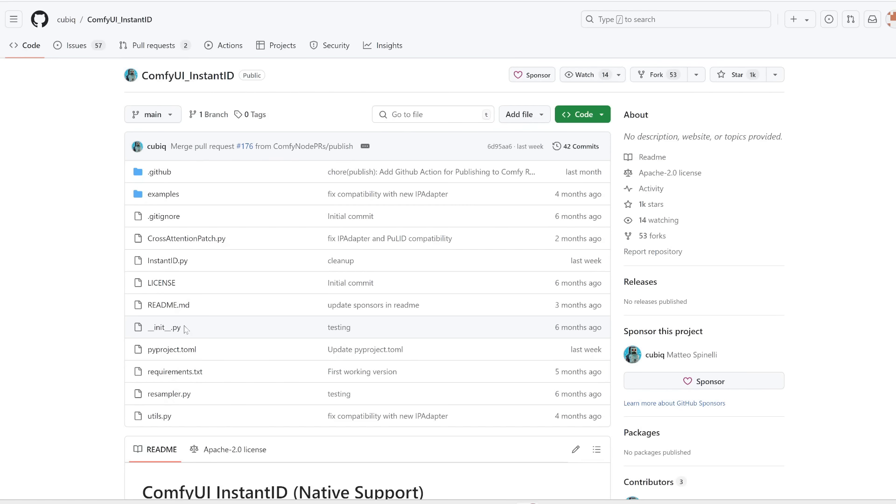
- Examine the ComfyUI_InstantID readme on GitHub, including its basic workflow, and the stylized, realistic and novel view synthesis samples
scroll(185, 329, "down", 8)
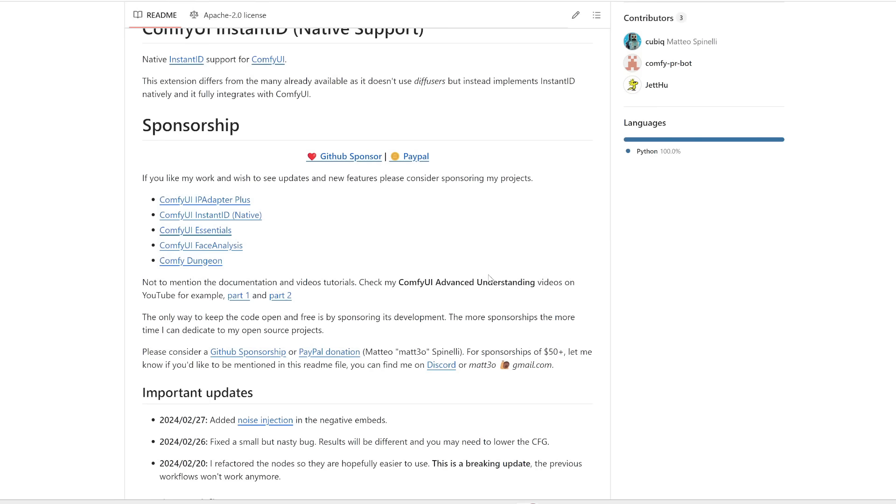
scroll(512, 229, "up", 1)
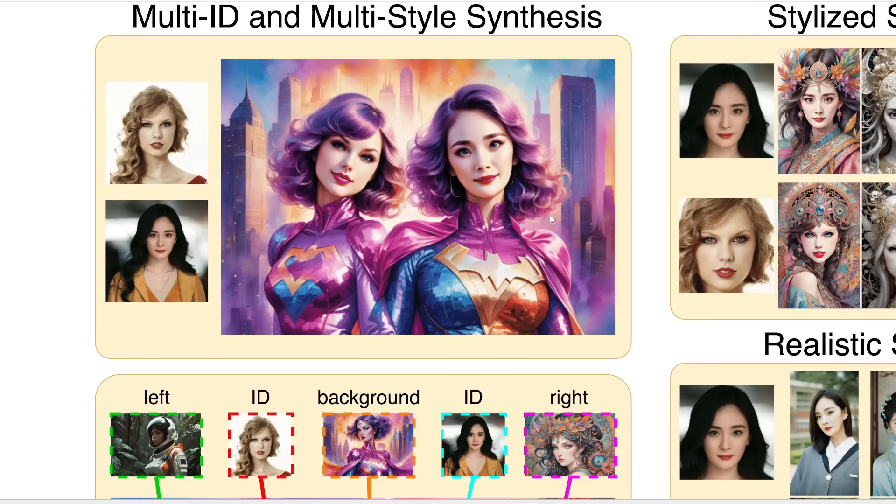
scroll(549, 216, "right", 8)
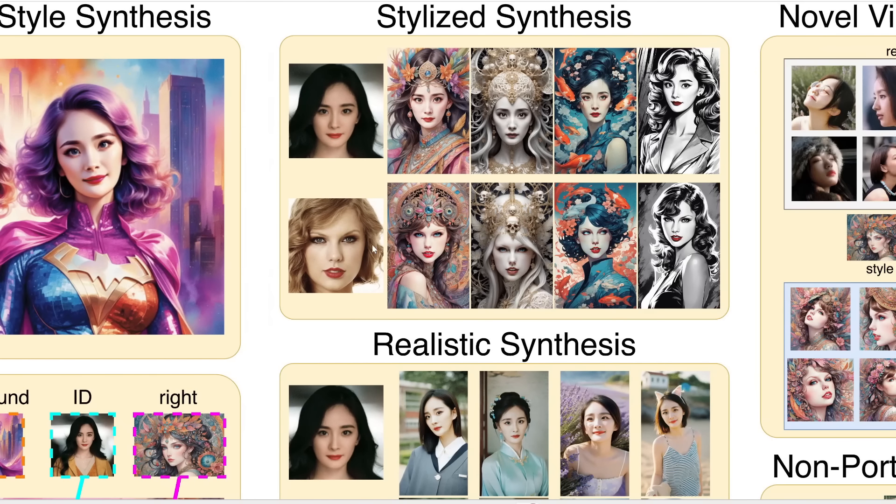
scroll(657, 278, "up", 5)
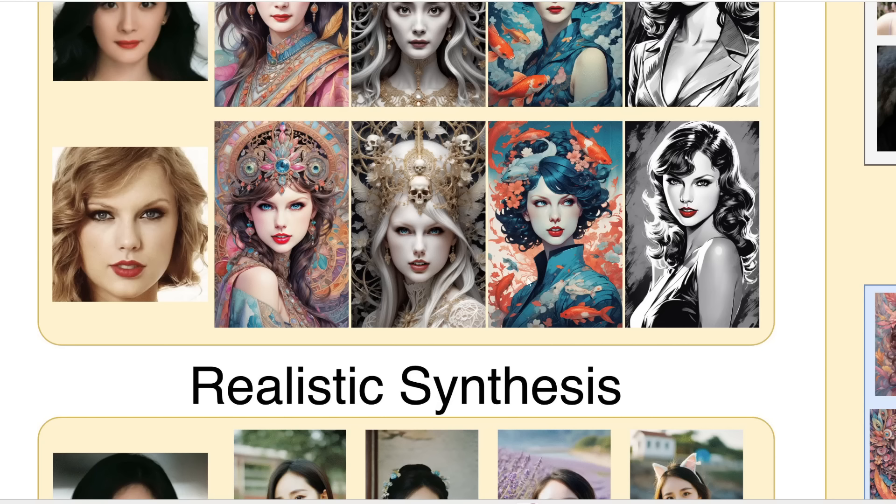
scroll(717, 261, "right", 10)
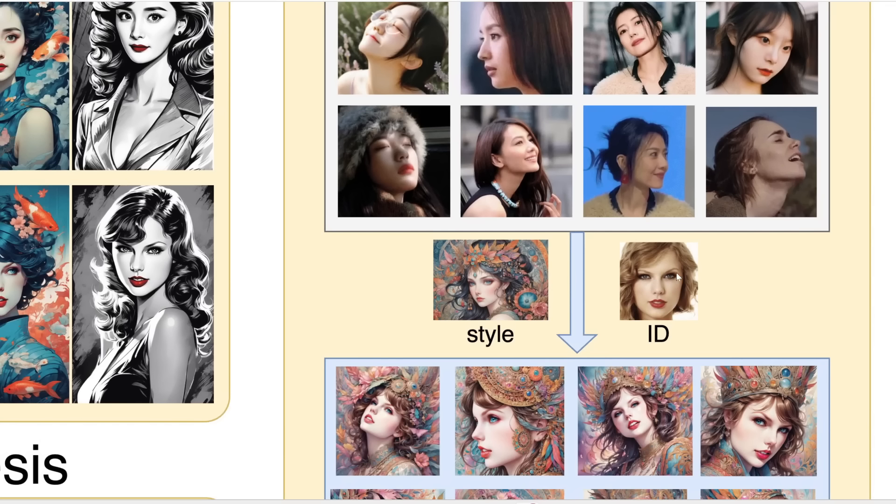
scroll(677, 272, "down", 4)
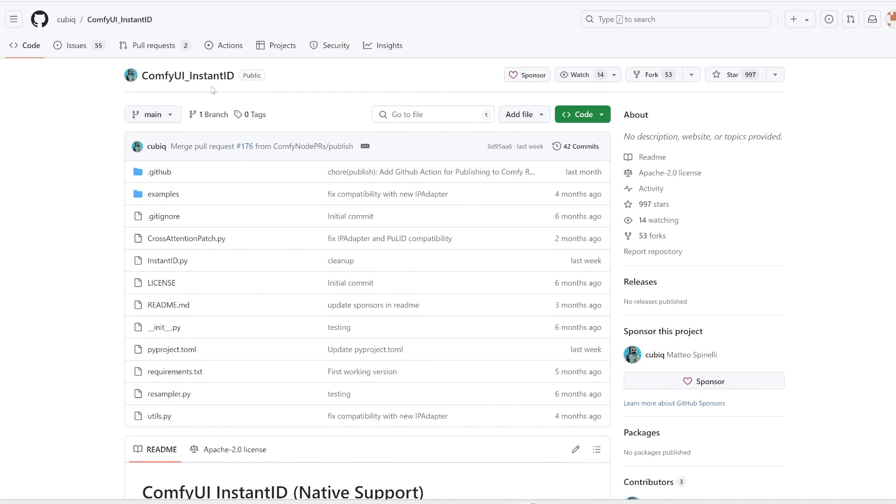
scroll(84, 347, "down", 10)
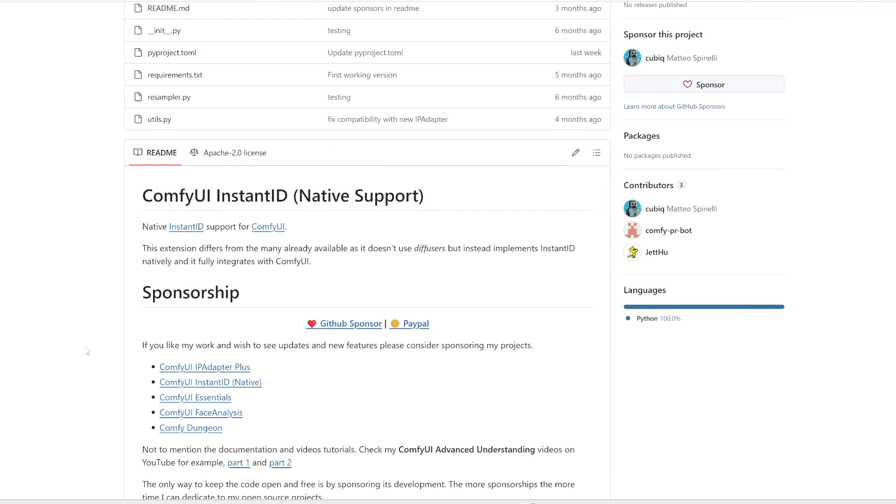
scroll(86, 351, "down", 10)
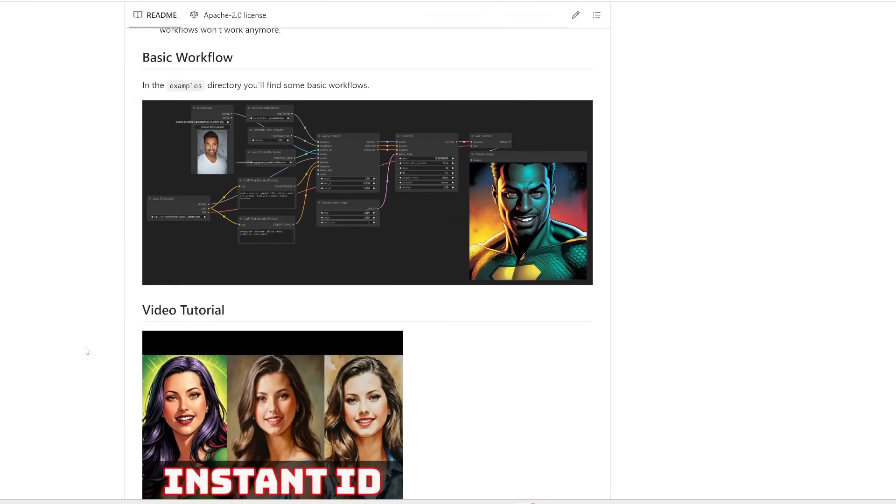
scroll(87, 350, "down", 4)
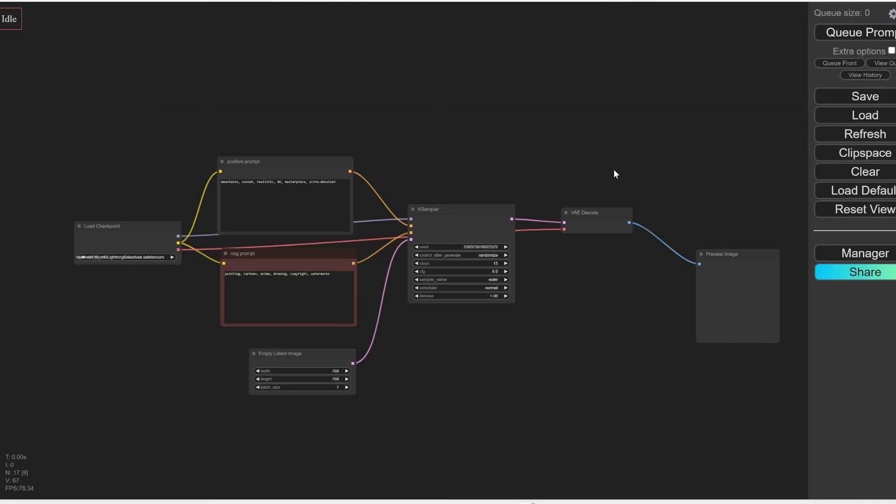
- Find "instantid" among the custom nodes, install ComfyUI InstantID (Native Support), and reboot the ComfyUI server
left_click_drag(612, 172, 604, 169)
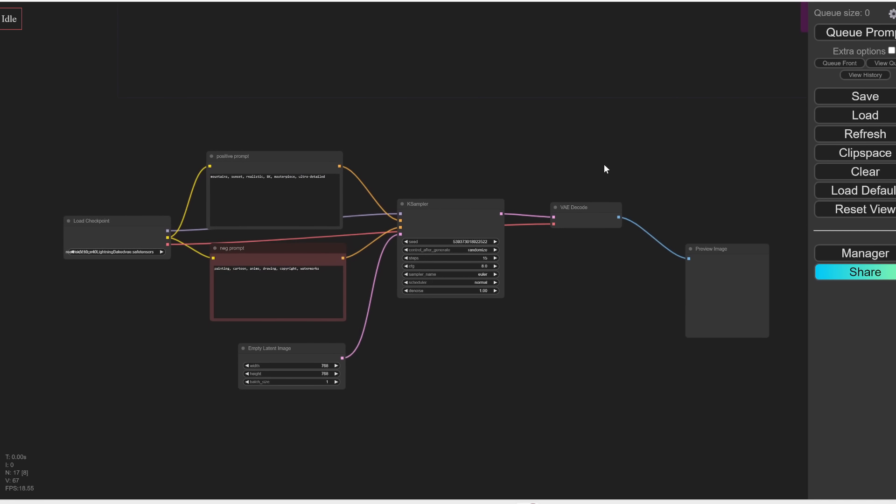
left_click(838, 256)
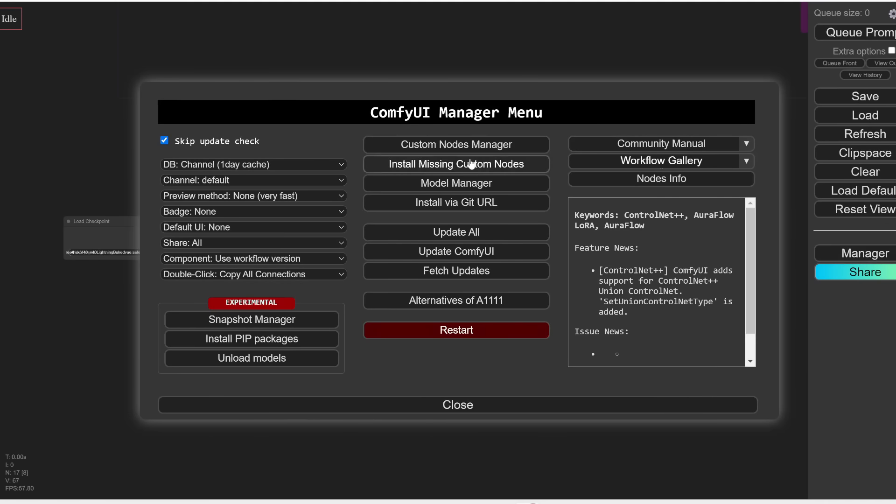
left_click(436, 147)
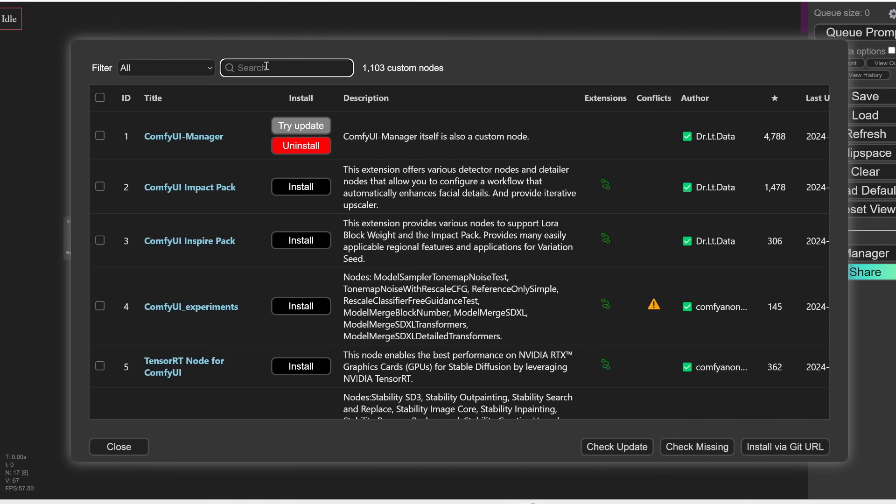
type("instantid")
key("ctrl+a")
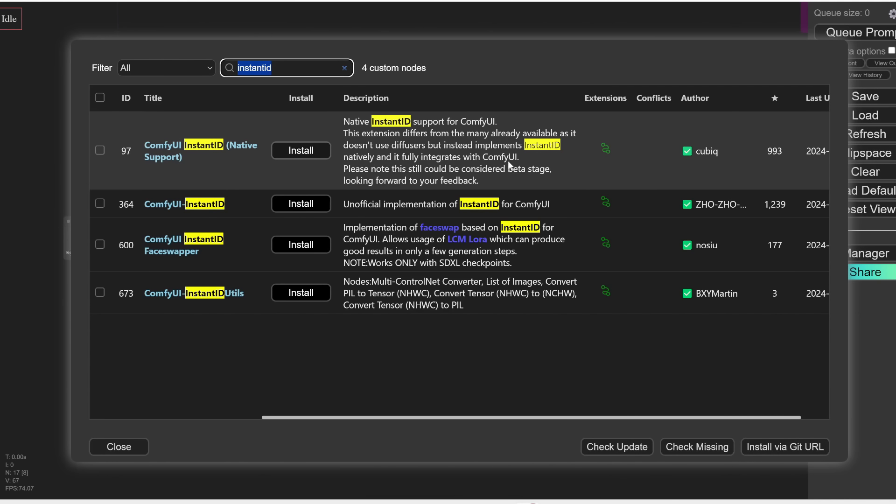
left_click(290, 150)
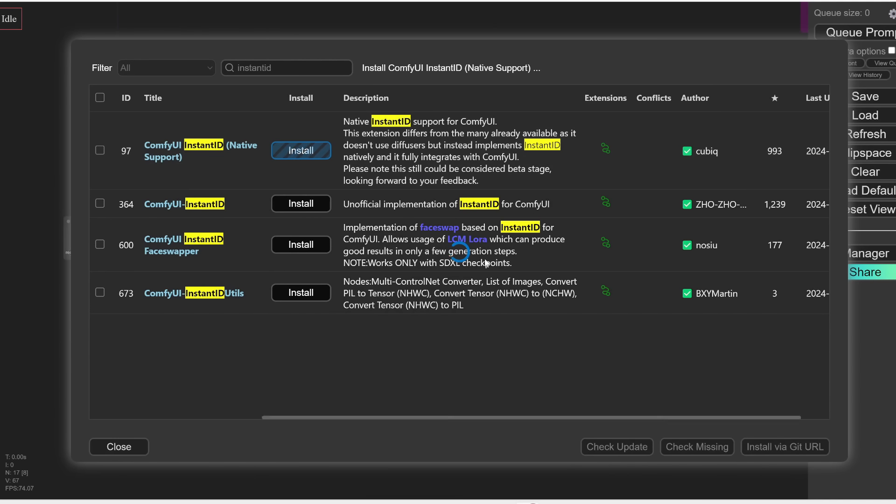
left_click(553, 503)
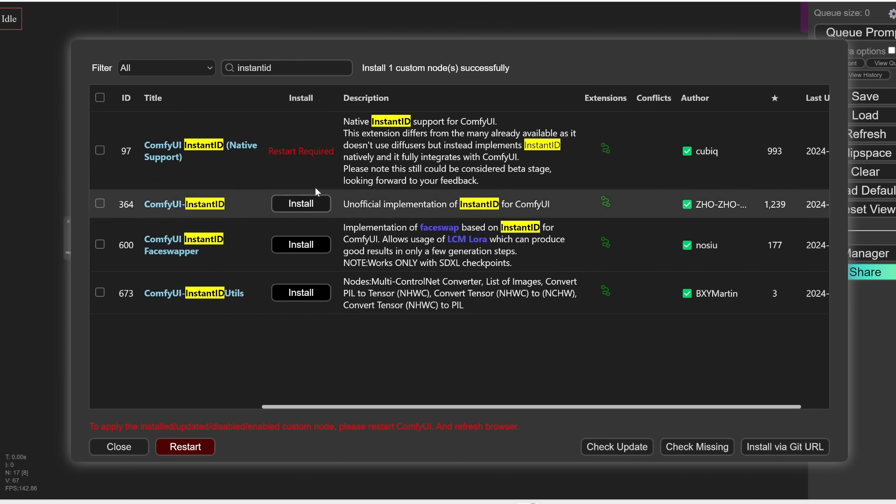
left_click(185, 447)
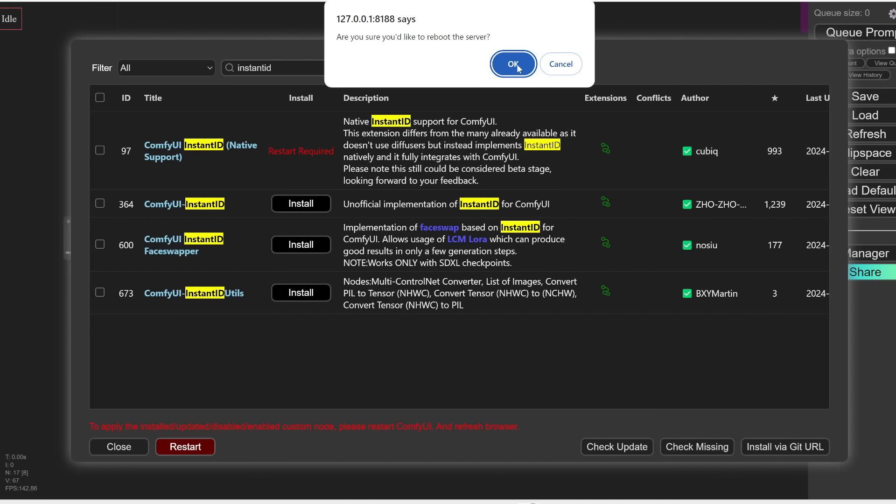
left_click(516, 64)
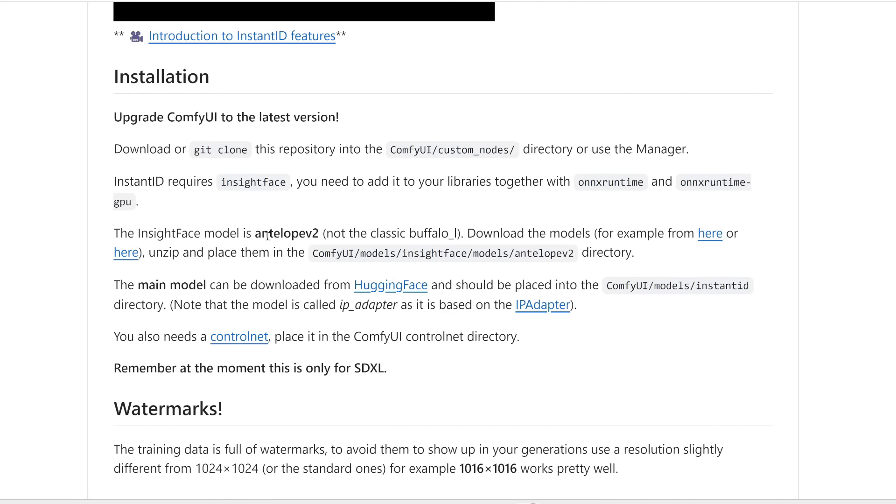
- Download antelopev2.zip from the first InsightFace model link in the InstantID readme and open the downloaded archive
left_click_drag(258, 233, 325, 232)
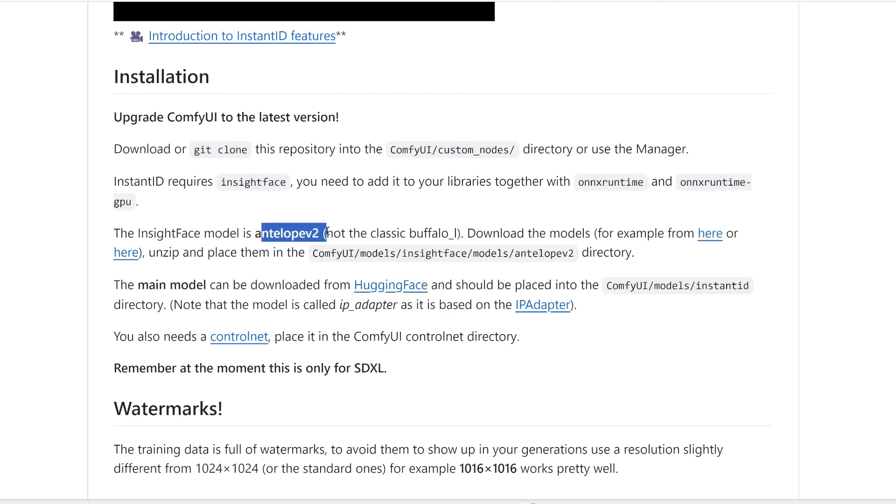
left_click(709, 233)
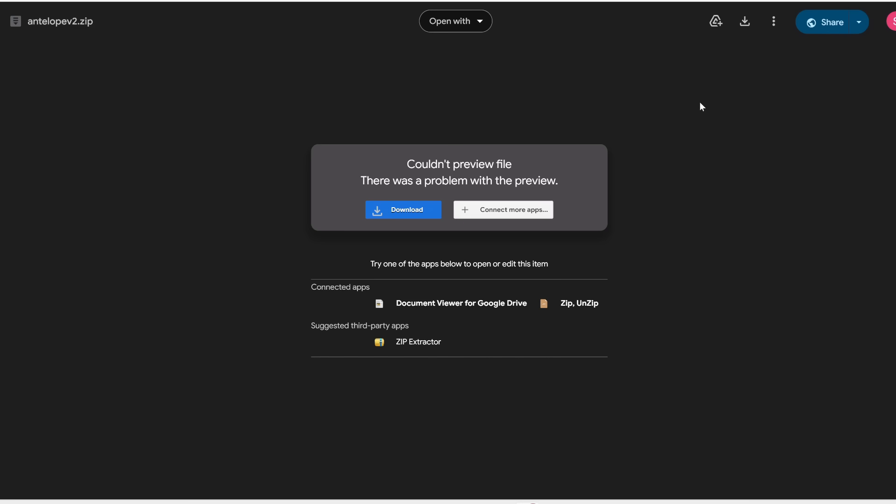
left_click(744, 21)
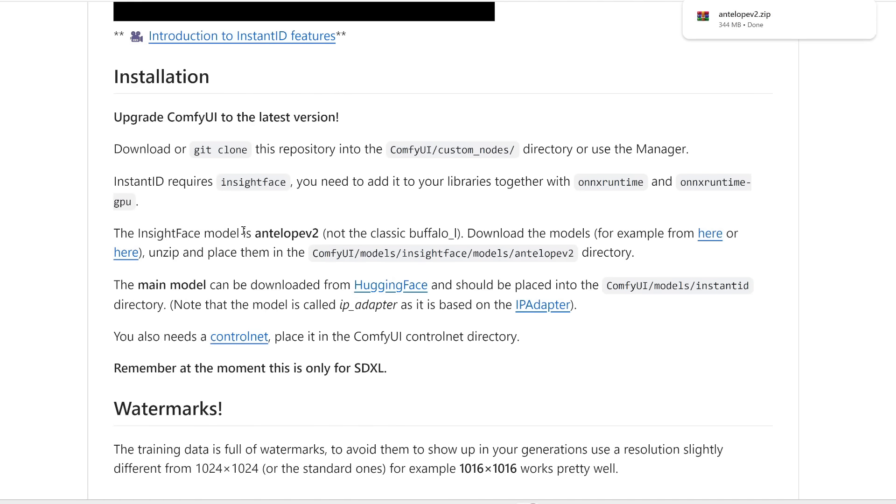
mouse_move(735, 11)
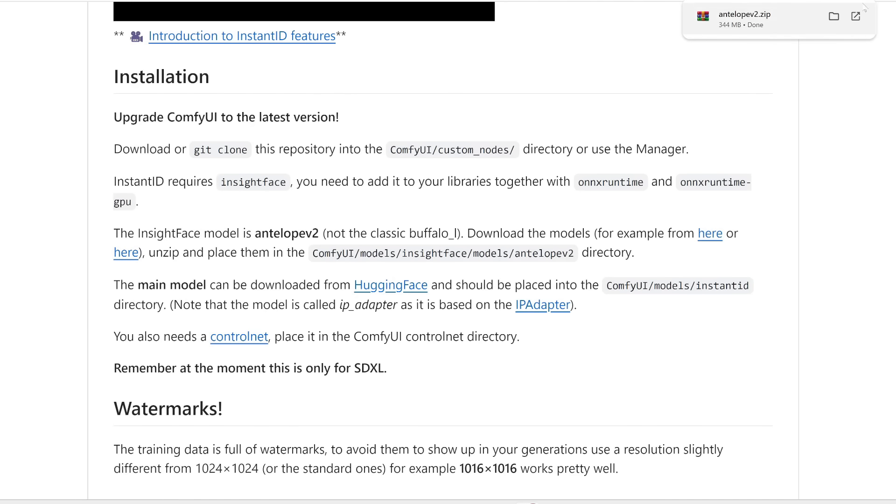
left_click(731, 18)
left_click(412, 223)
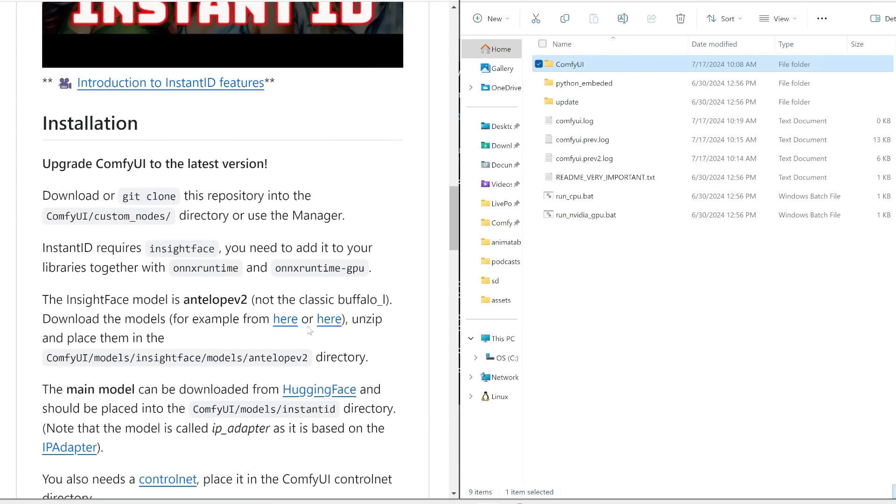
- In File Explorer, create a new folder named insightface inside the ComfyUI/models directory
double_click(586, 69)
double_click(567, 234)
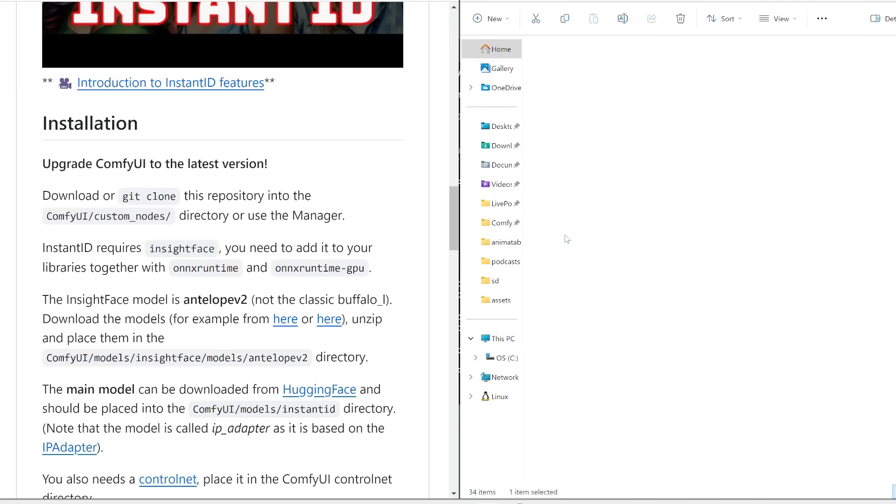
right_click(586, 360)
mouse_move(611, 330)
left_click(770, 104)
type("insightface")
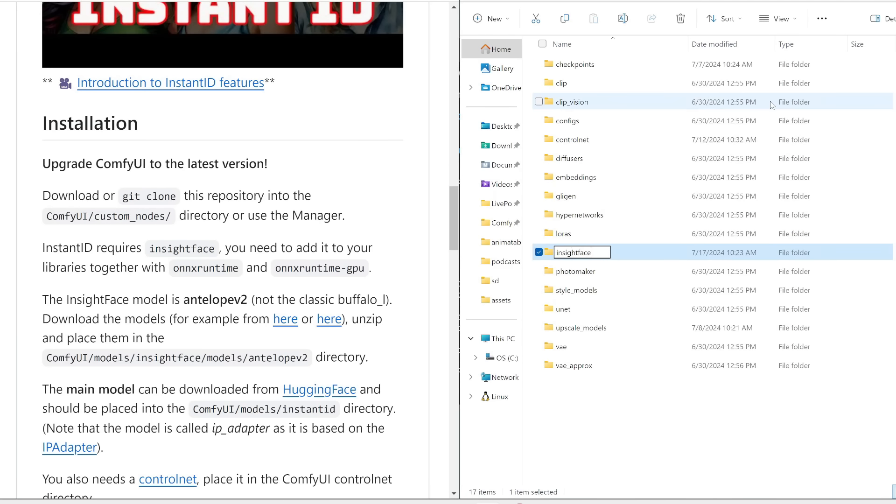
key("Return")
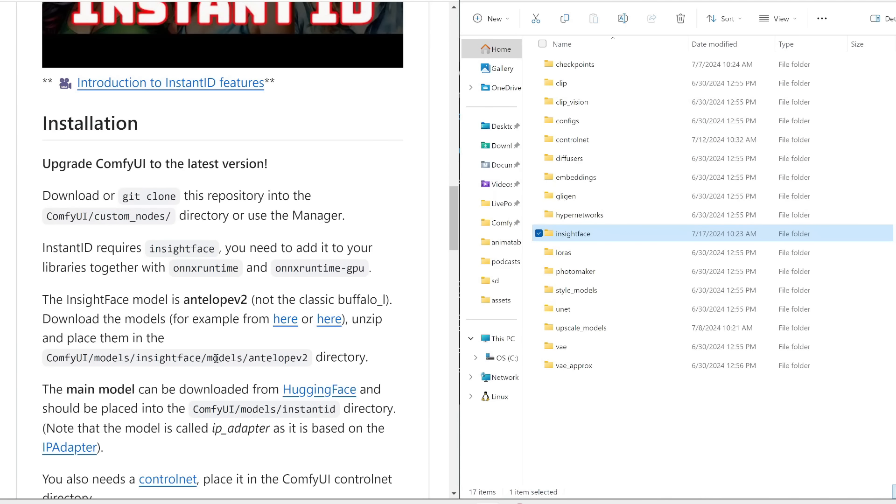
- Create a subfolder named models inside the new insightface folder
double_click(613, 225)
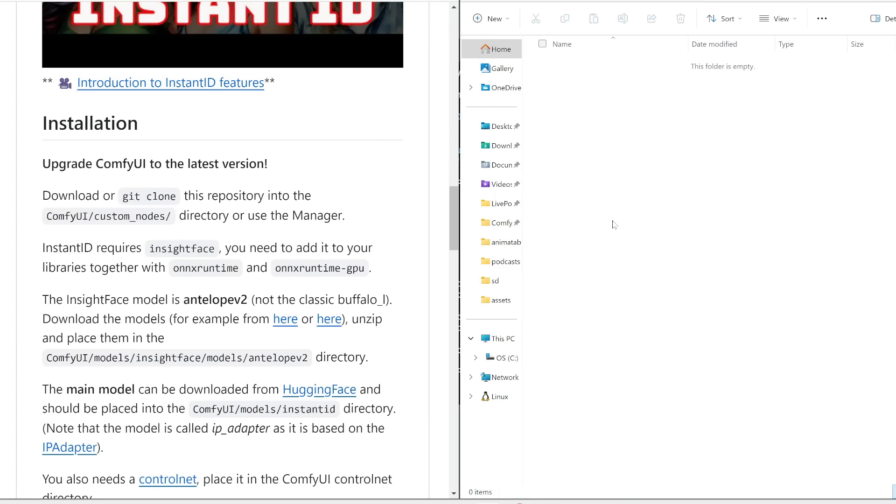
right_click(613, 225)
left_click(644, 316)
left_click(491, 85)
type("models")
key("Return")
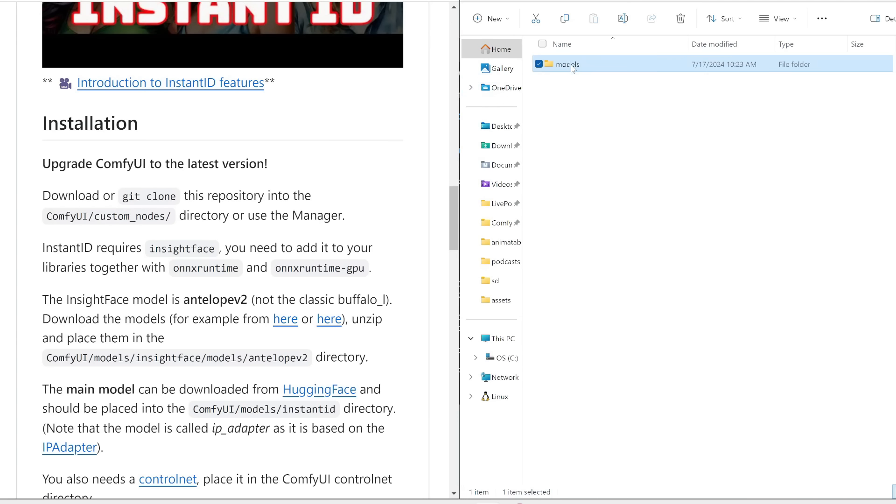
- Extract the antelopev2 folder from the archive into insightface/models and close the archive
double_click(567, 65)
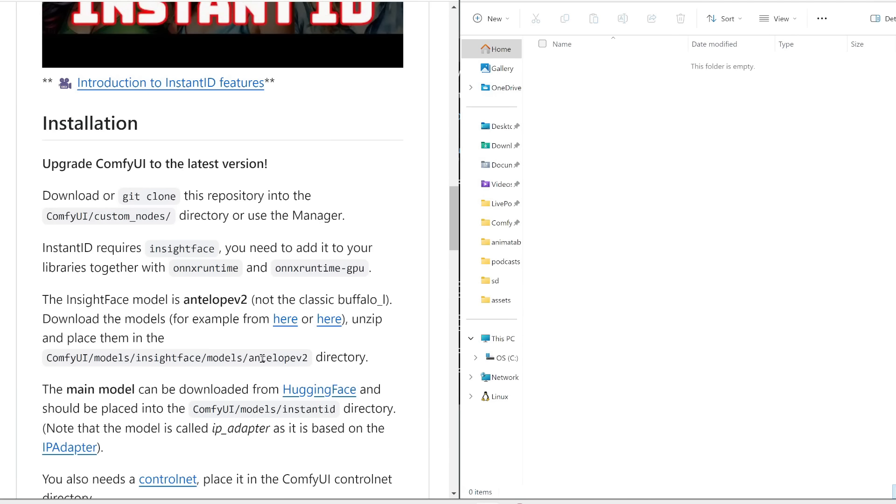
left_click(594, 503)
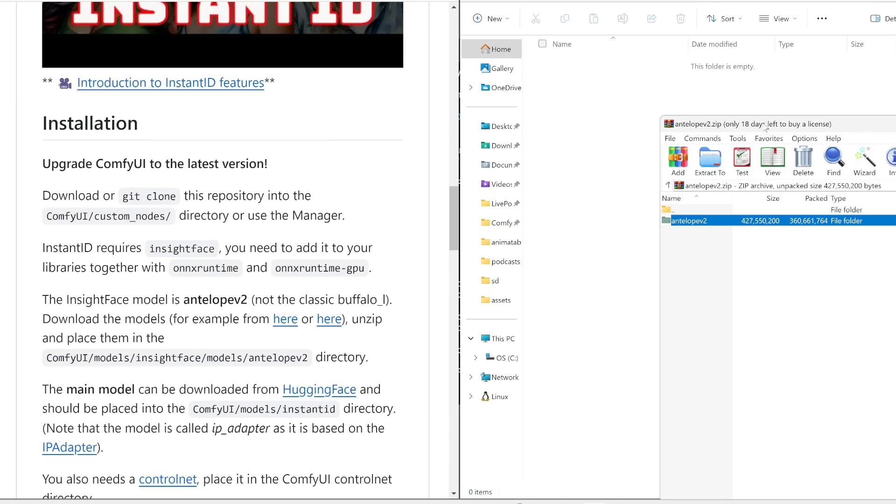
left_click_drag(705, 225, 586, 109)
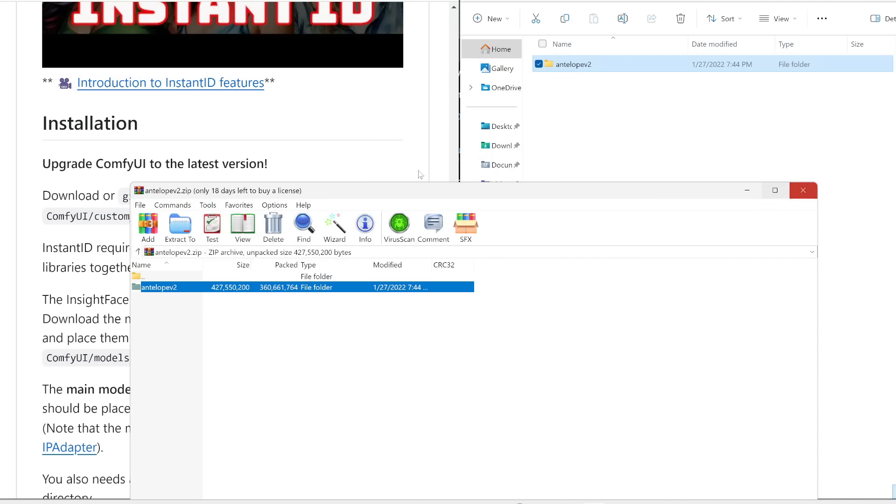
left_click(803, 191)
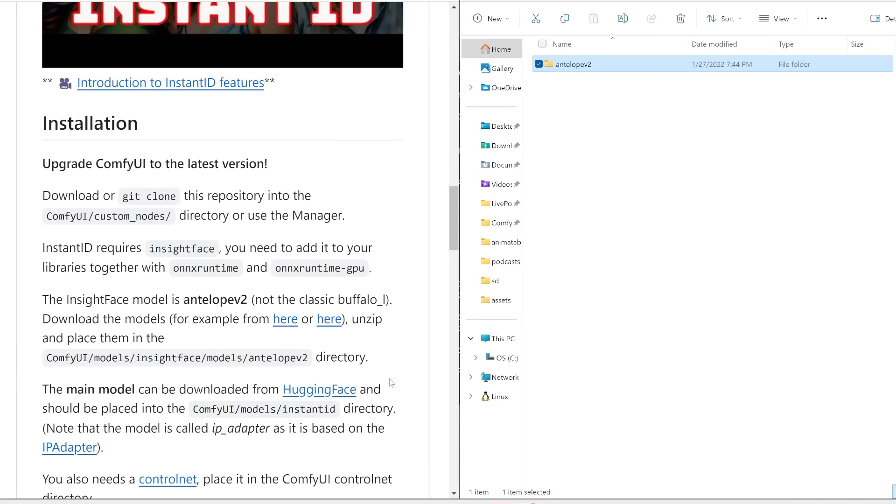
- Check the readme's remaining model requirements, then install the InstantID/ip-adapter and InstantID/ControlNet models through ComfyUI's Model Manager
scroll(391, 382, "down", 3)
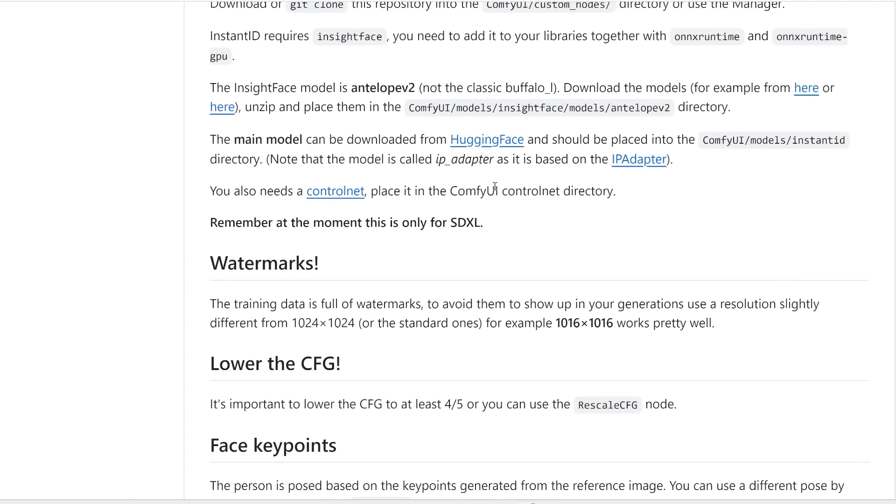
left_click_drag(608, 196, 209, 136)
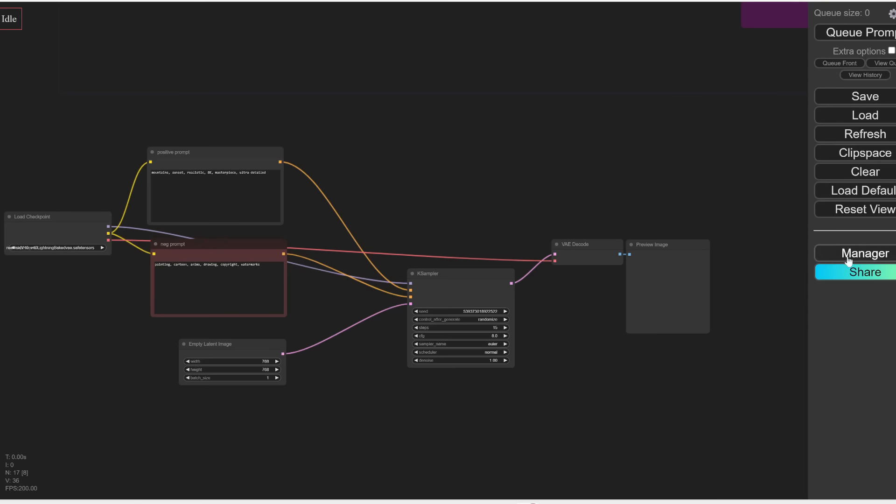
left_click(849, 257)
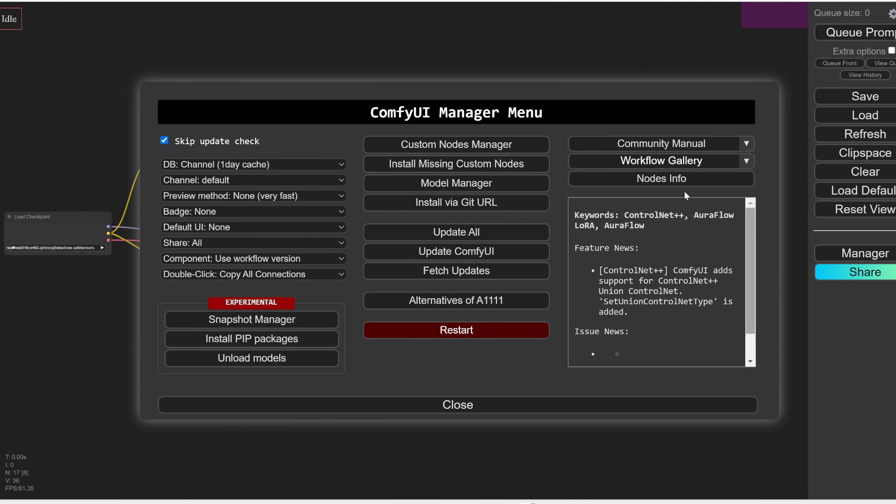
left_click(445, 191)
left_click(480, 65)
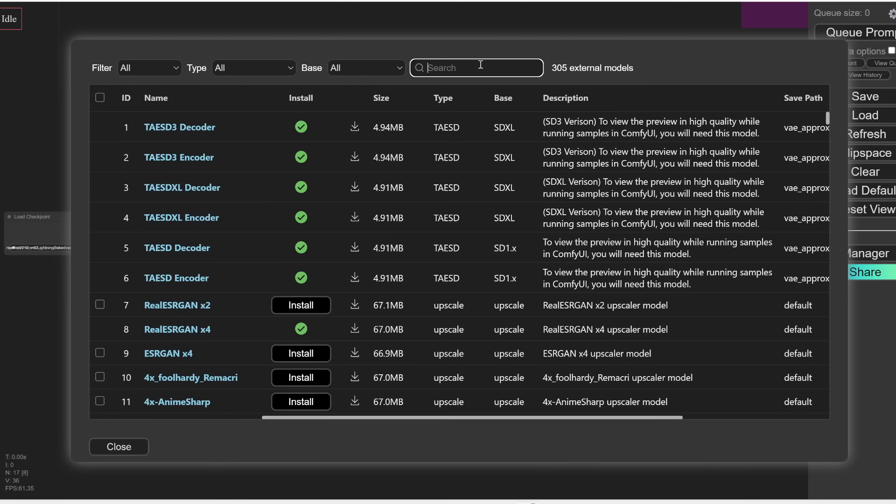
type("instantid")
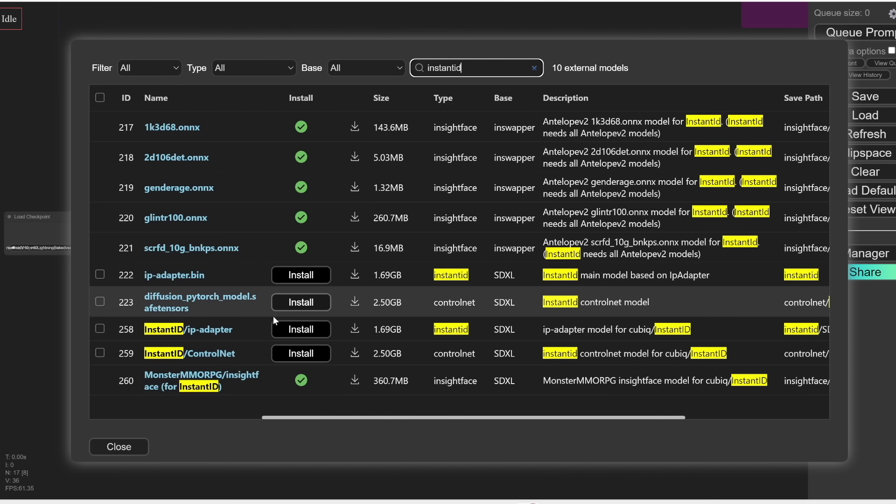
left_click(100, 329)
left_click(99, 354)
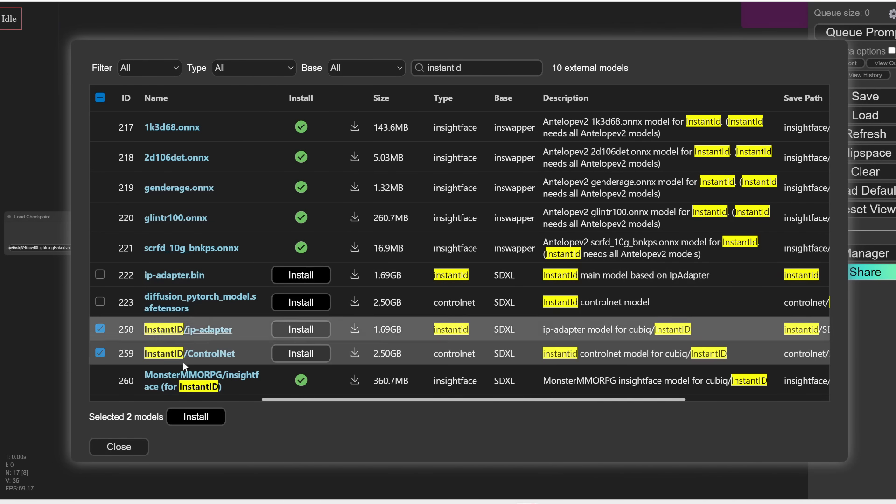
left_click(200, 419)
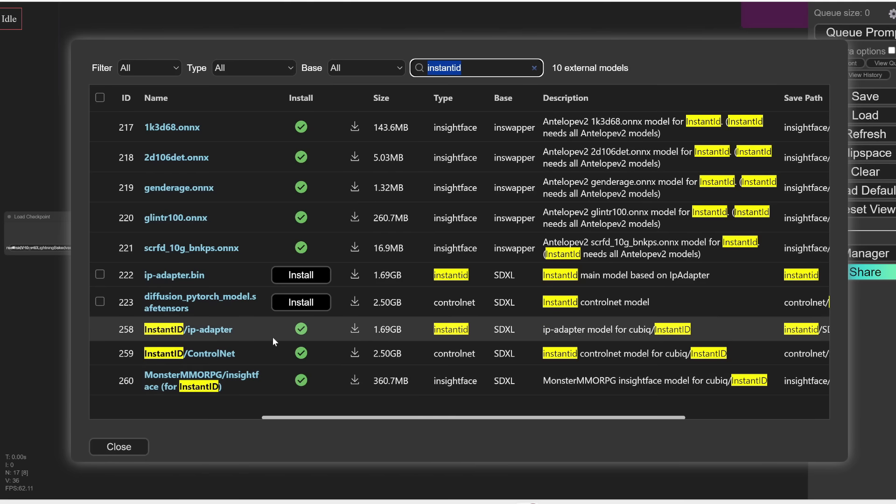
left_click(121, 446)
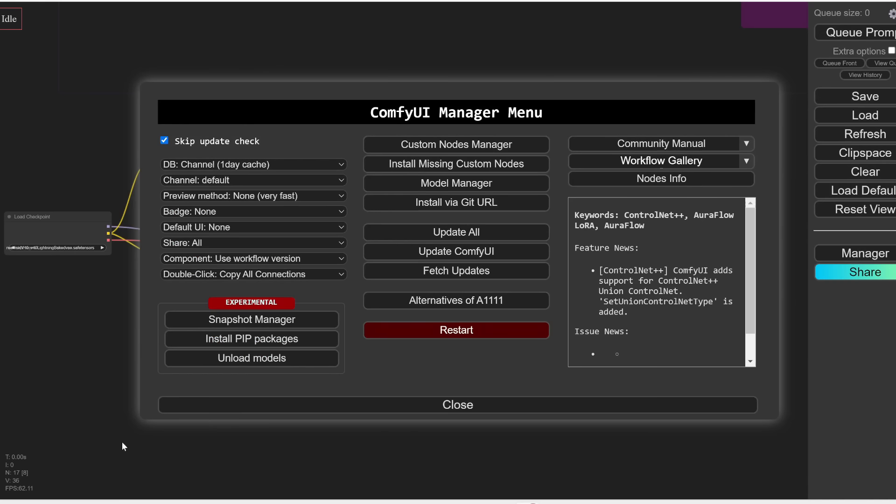
left_click(417, 407)
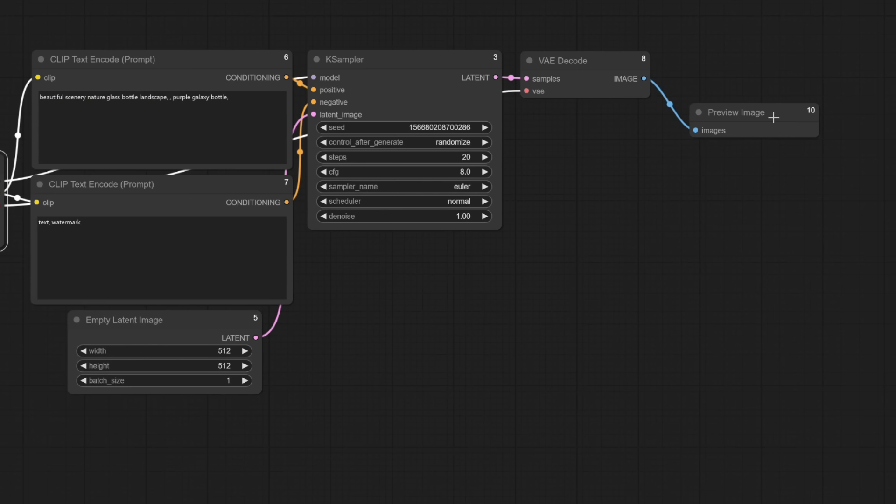
- Spread out the Preview Image, VAE Decode, KSampler and Empty Latent Image nodes to make room between the prompts and the KSampler
left_click_drag(774, 117, 829, 244)
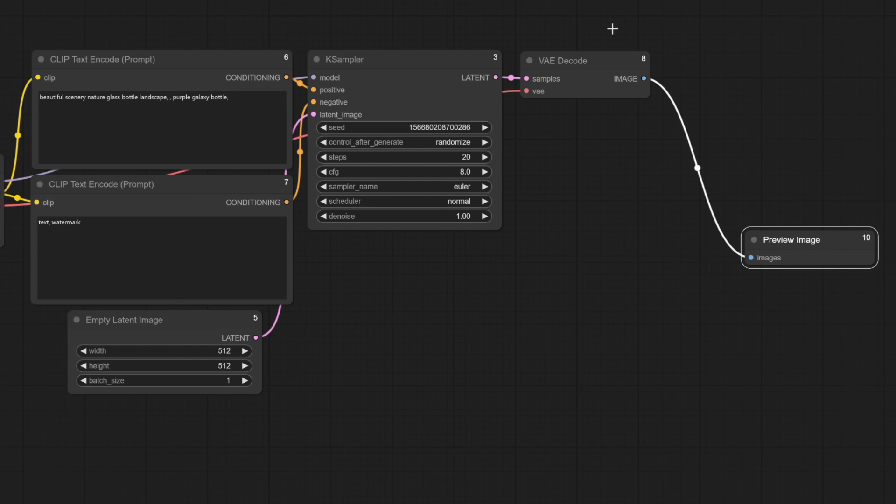
left_click_drag(606, 62, 796, 97)
left_click_drag(440, 63, 610, 111)
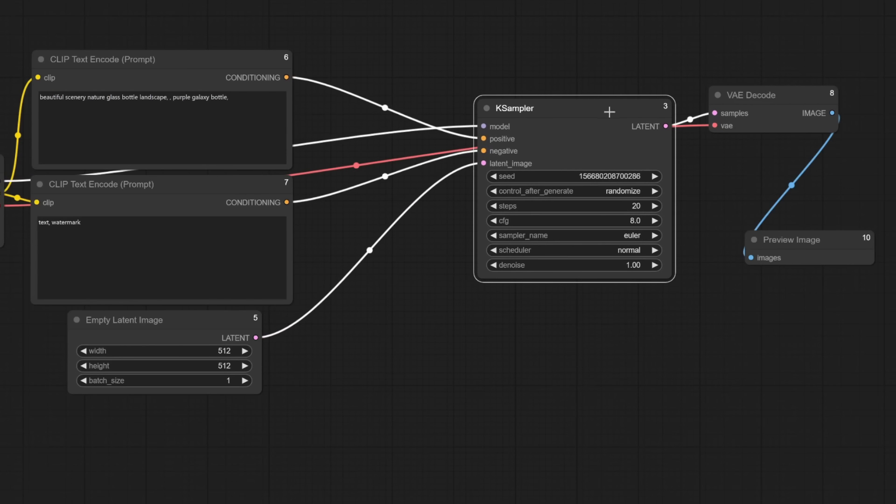
left_click_drag(168, 320, 265, 336)
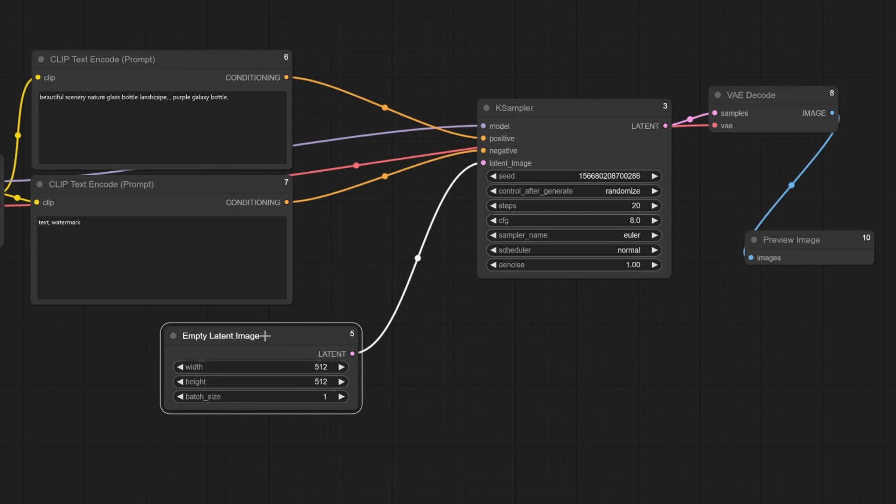
left_click_drag(510, 322, 540, 360)
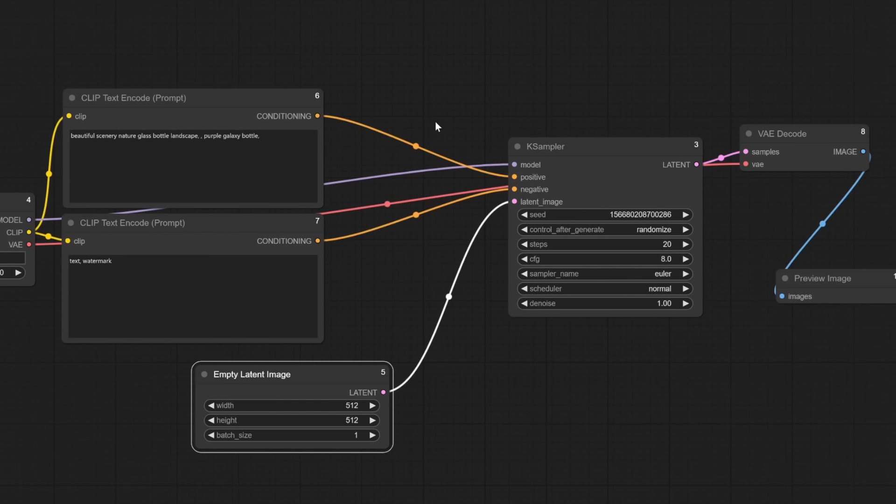
- Add an ApplyInstantID node from the positive prompt's conditioning output and place it above the space between the prompts and KSampler
scroll(639, 164, "down", 1)
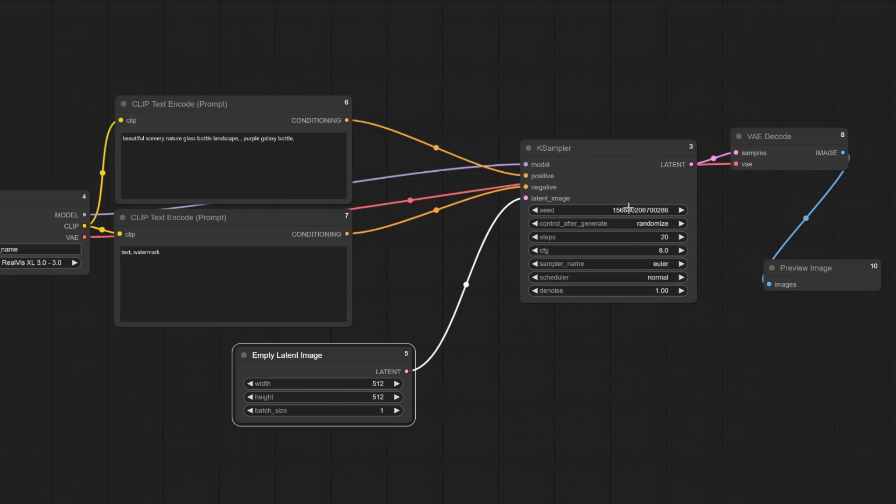
left_click_drag(347, 120, 424, 63)
left_click_drag(472, 160, 472, 145)
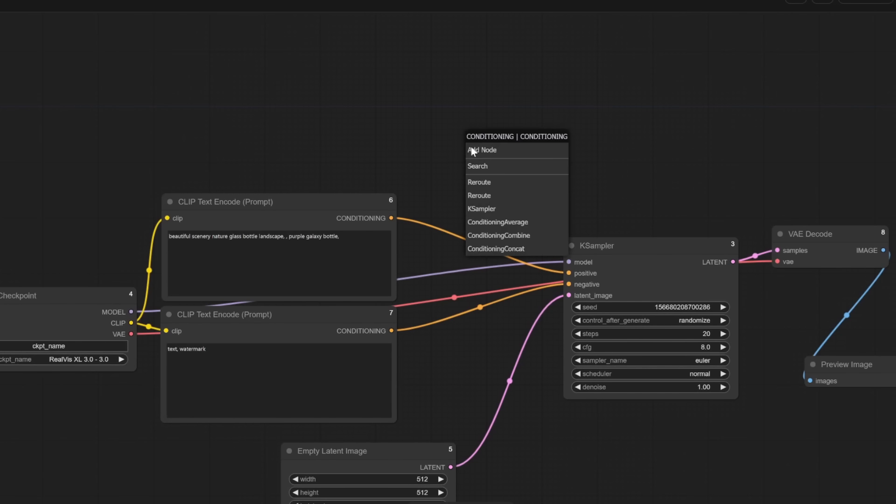
left_click(480, 166)
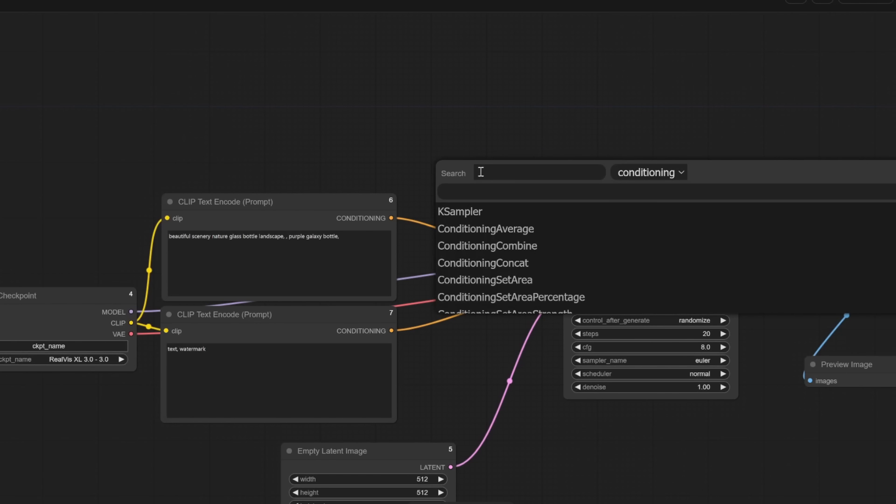
type("Instant")
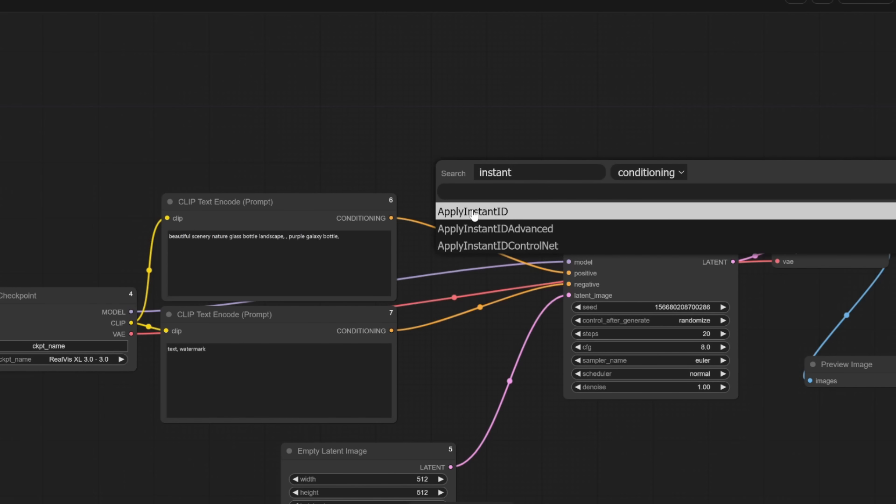
left_click(473, 214)
left_click_drag(592, 167, 560, 64)
left_click_drag(570, 144, 799, 375)
left_click_drag(548, 222, 622, 249)
left_click(576, 169)
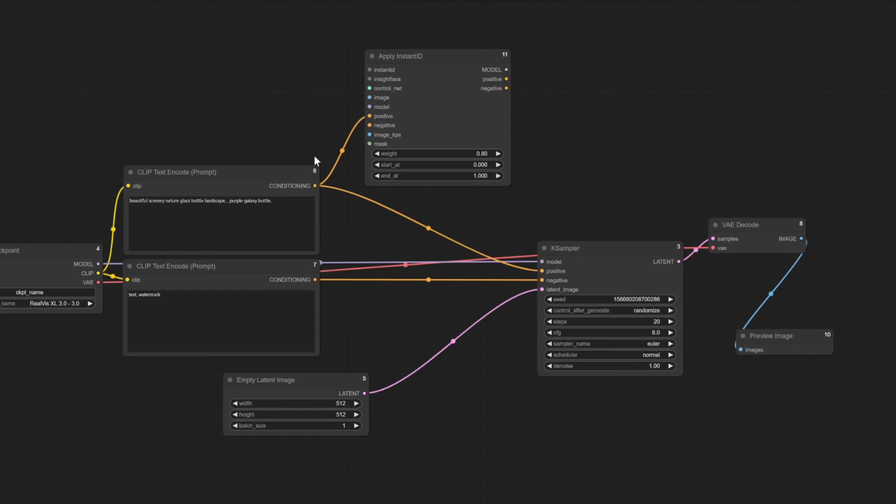
- Delete both prompts' direct links to the KSampler and connect the negative prompt to Apply InstantID's negative input
left_click(428, 228)
left_click(437, 236)
left_click(428, 279)
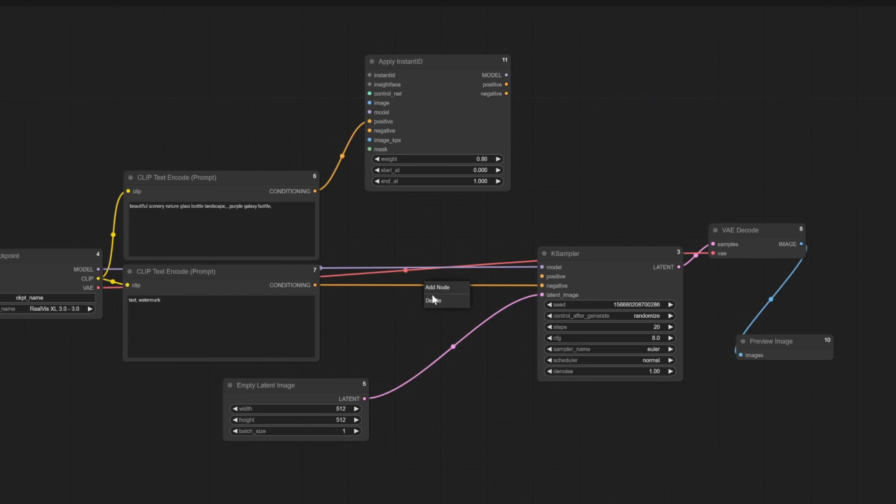
left_click(433, 301)
left_click_drag(319, 285, 369, 132)
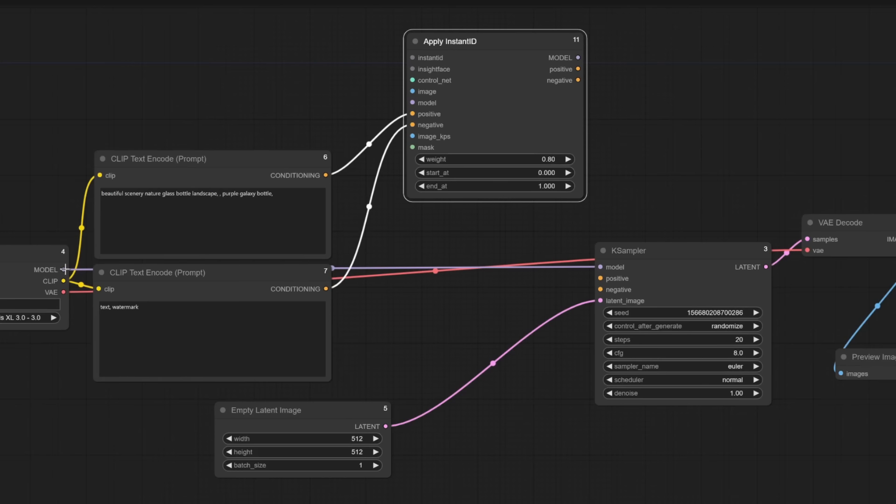
- Feed the checkpoint's model into Apply InstantID and connect its model, positive and negative outputs to the KSampler
left_click_drag(63, 270, 409, 104)
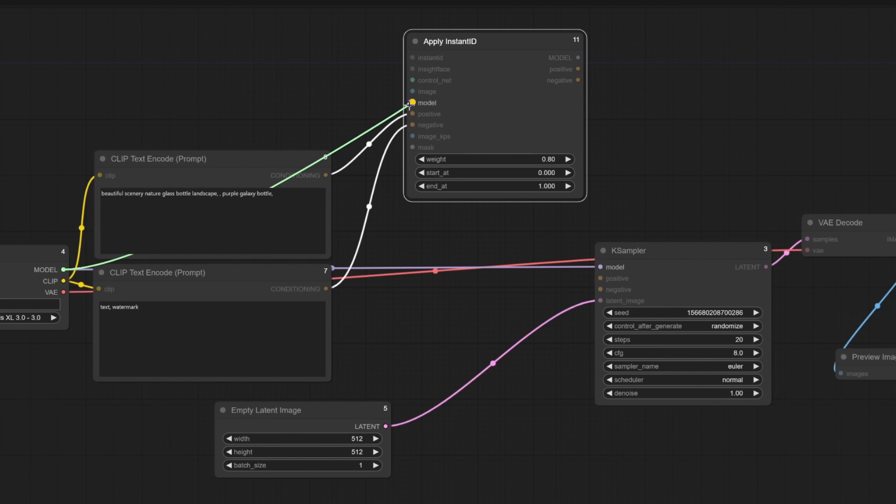
left_click_drag(578, 58, 598, 267)
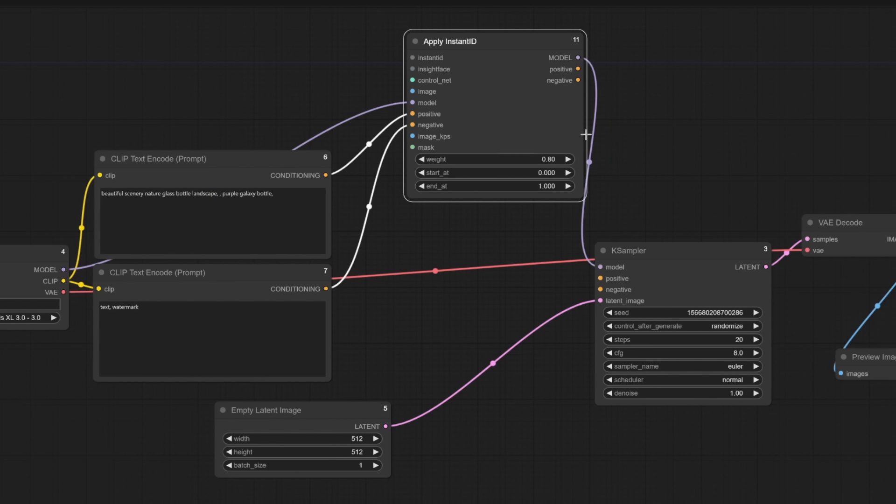
left_click_drag(578, 69, 600, 278)
left_click_drag(578, 80, 598, 289)
left_click_drag(512, 44, 489, 80)
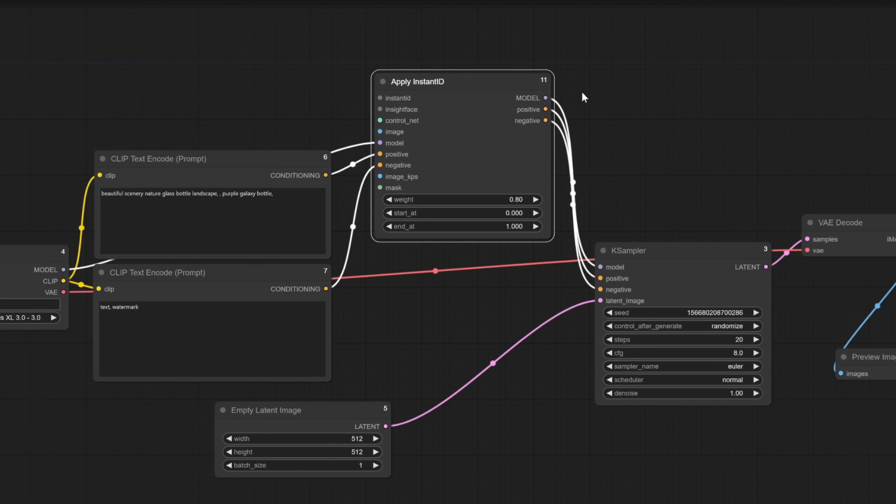
left_click_drag(613, 99, 638, 114)
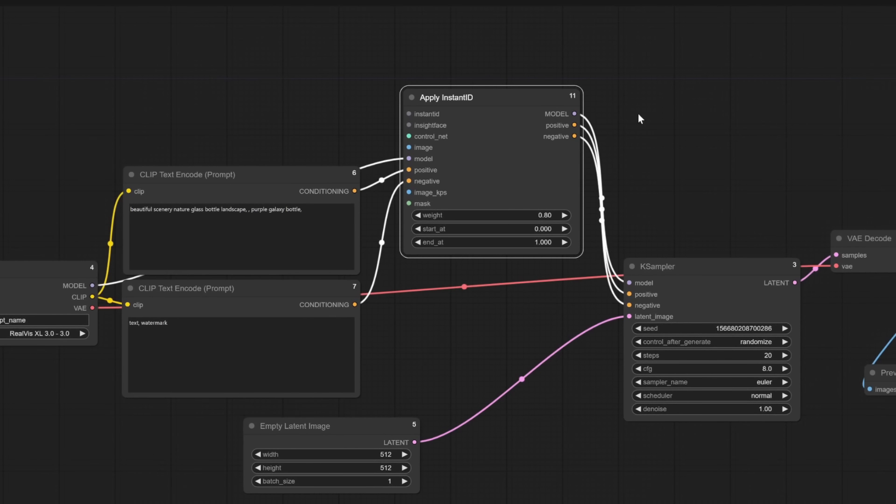
- Add a Load Image node to Apply InstantID's image input, load the portrait photo and place the node above Load Checkpoint
left_click_drag(348, 127, 384, 155)
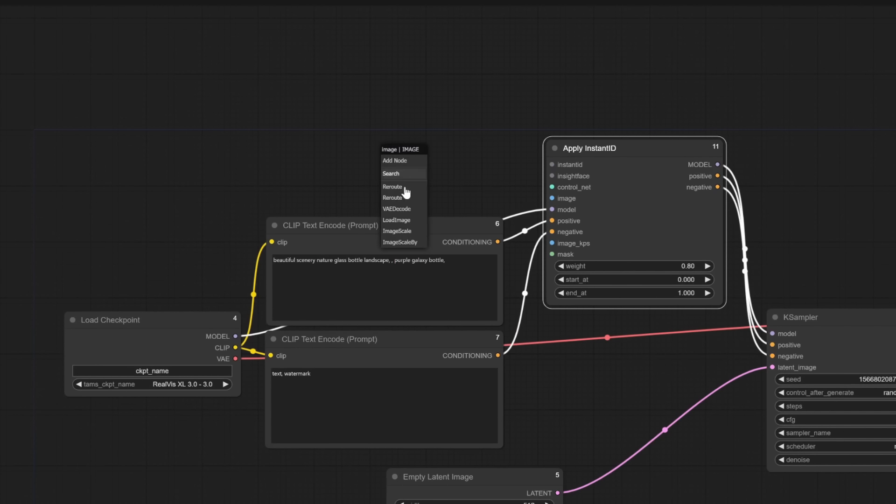
left_click(405, 220)
left_click_drag(486, 157, 65, 120)
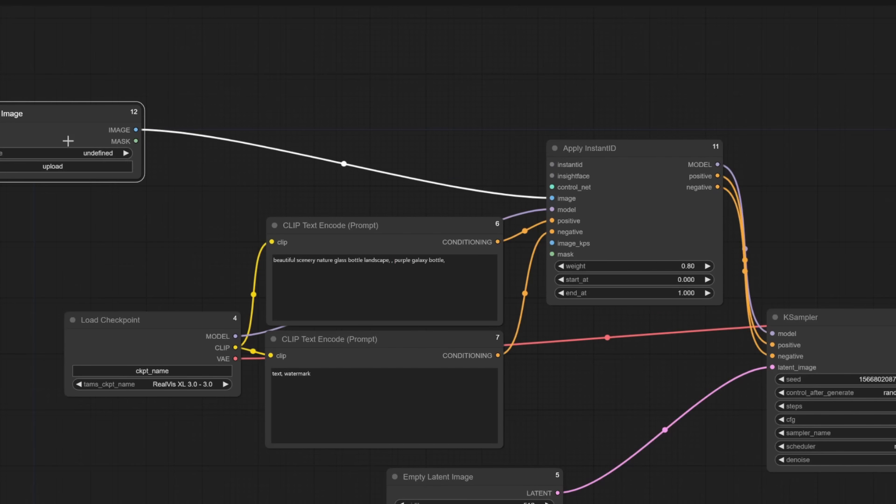
left_click(64, 171)
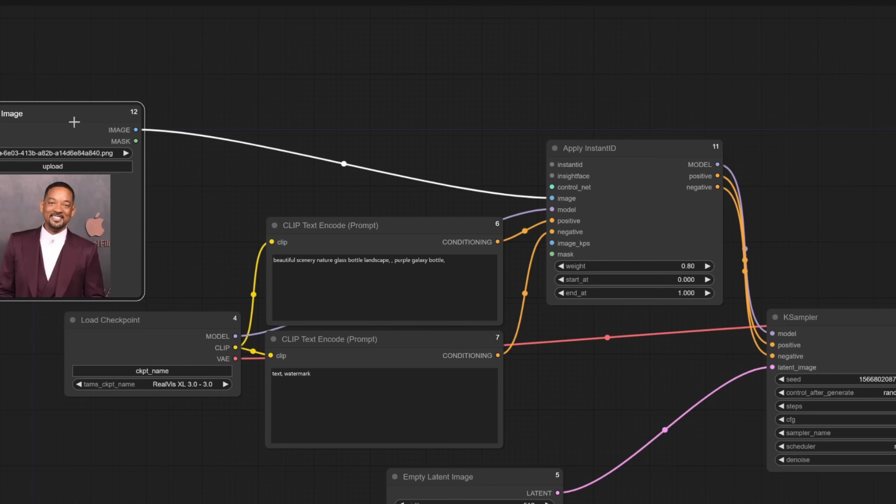
left_click_drag(74, 120, 77, 88)
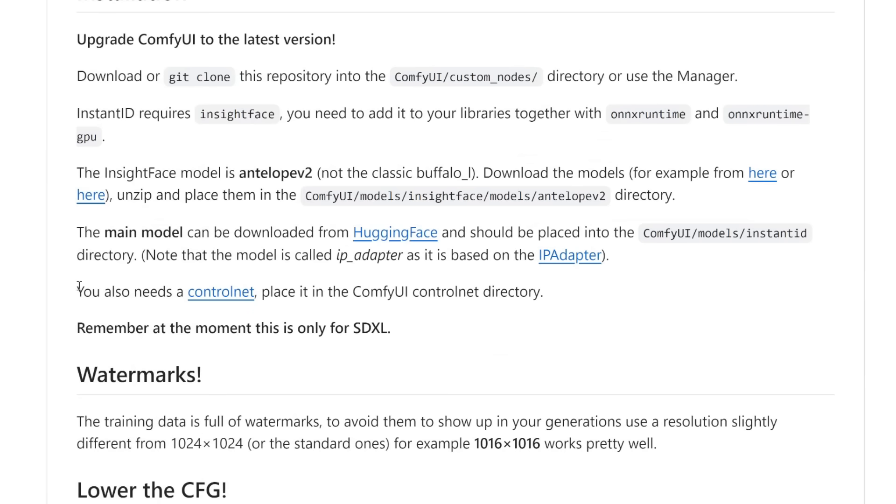
- Check the readme's controlnet requirement, then add a Load ControlNet Model node to control_net using instantid/diffusion_pytorch_model.safetensors
left_click_drag(77, 292, 485, 292)
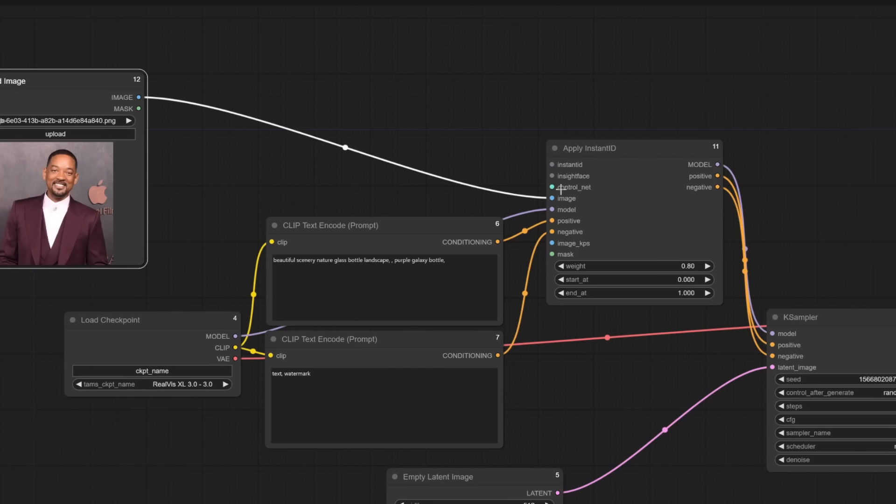
left_click_drag(552, 186, 404, 71)
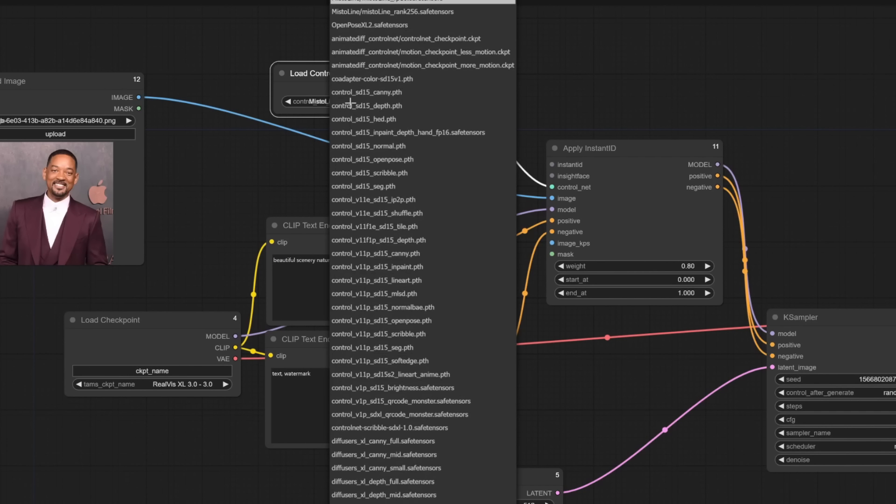
type("inst")
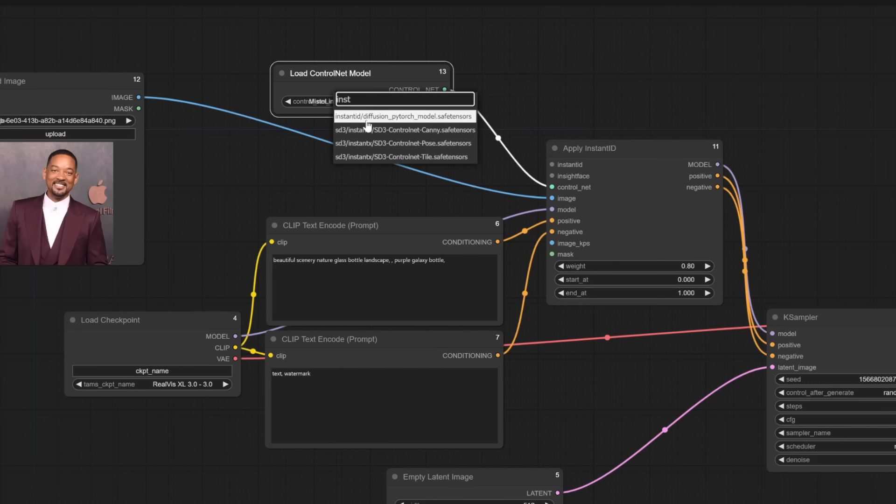
left_click(437, 117)
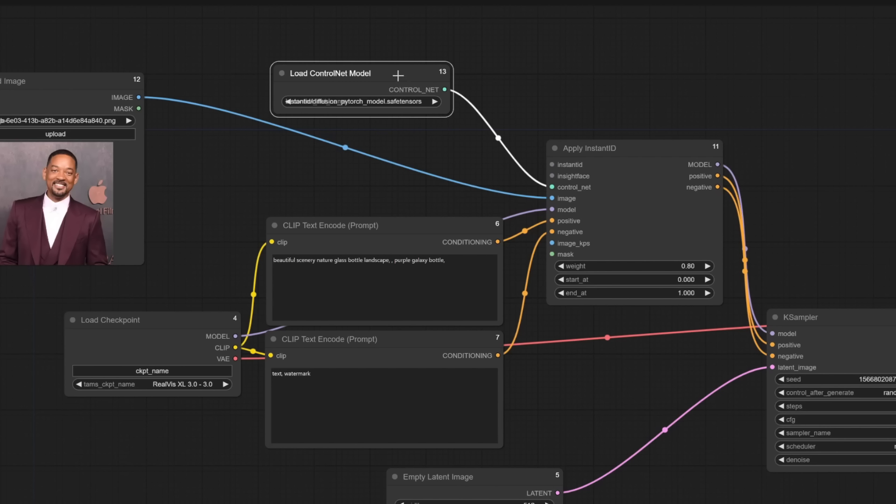
left_click_drag(398, 76, 349, 152)
- Add an InstantID Face Analysis node to Apply InstantID's insightface input and set its provider to CUDA
left_click_drag(553, 176, 418, 83)
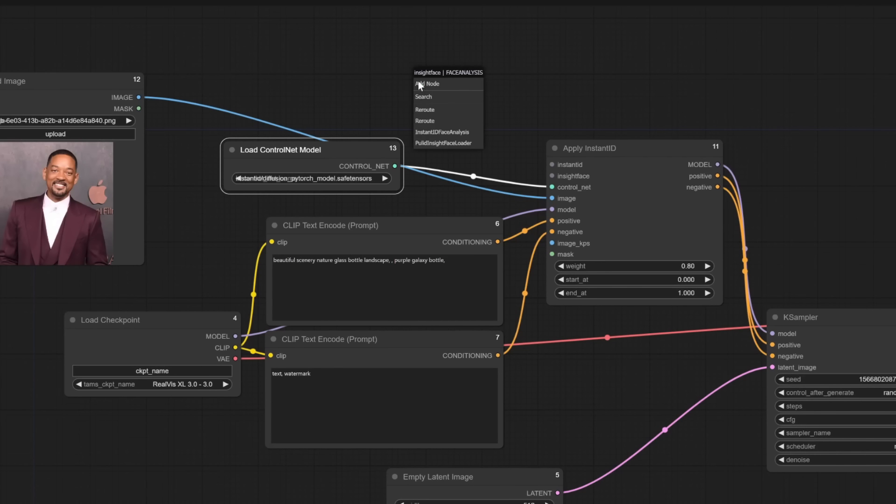
left_click(470, 133)
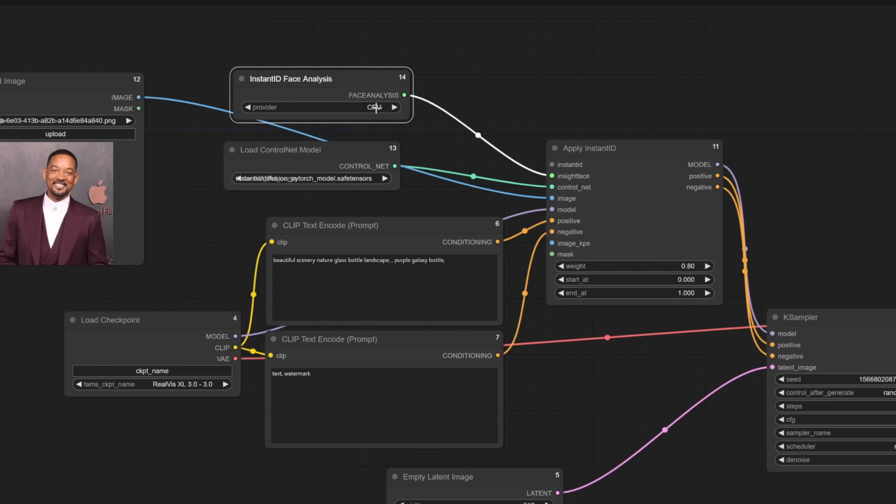
left_click(377, 108)
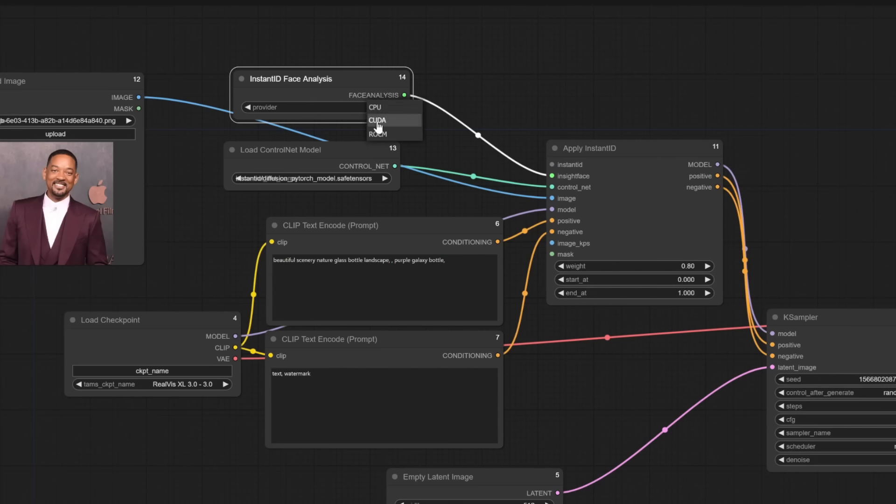
left_click(377, 121)
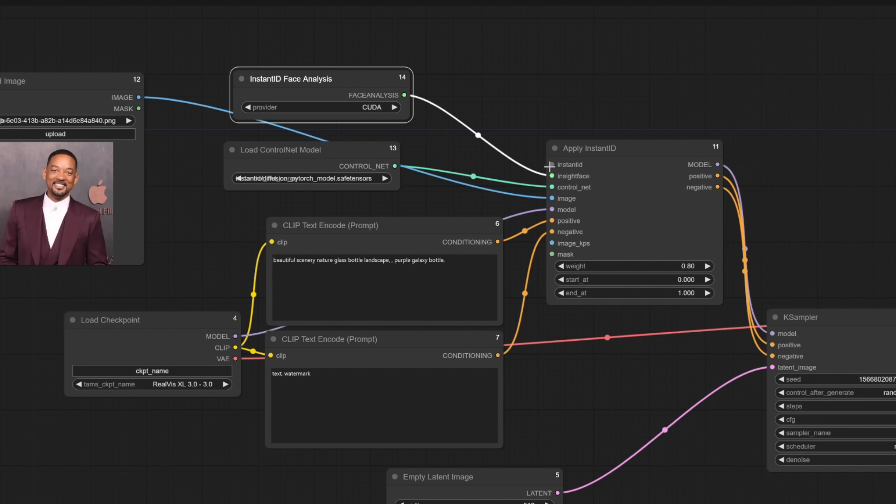
- Add an InstantIDModelLoader node to Apply InstantID's instantid input and review the readme's note on the main model
left_click_drag(552, 164, 482, 60)
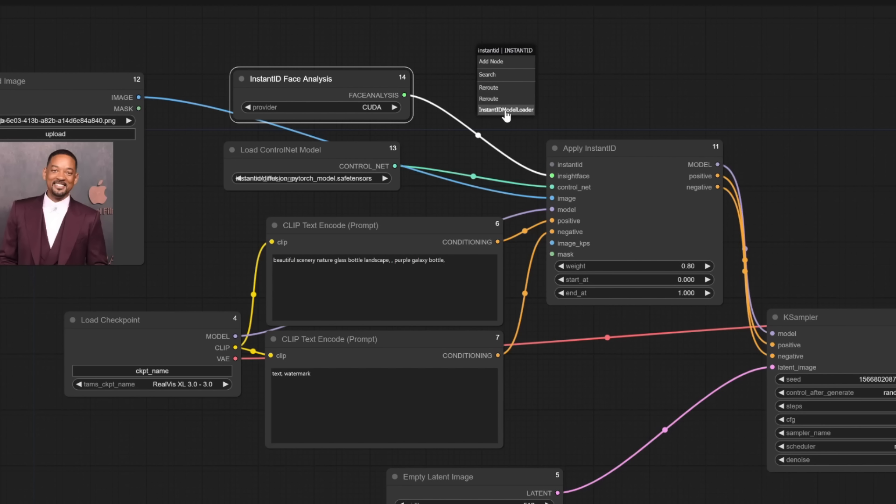
left_click(506, 110)
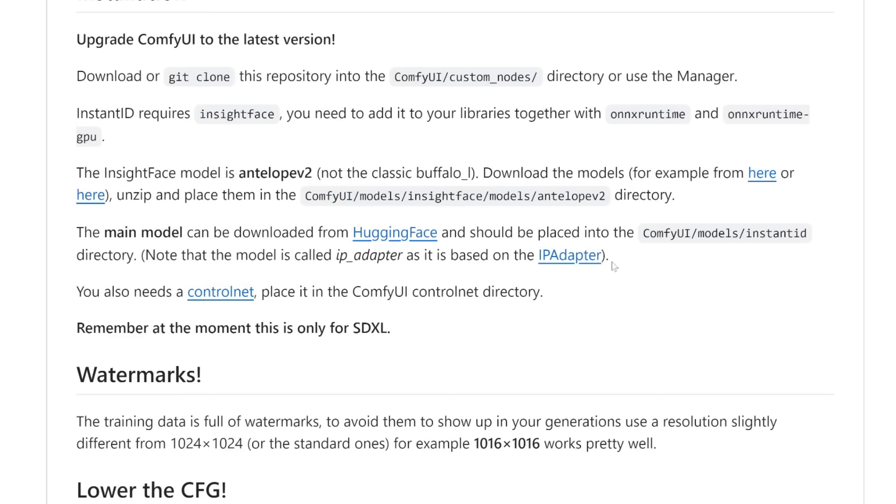
left_click_drag(624, 262, 43, 237)
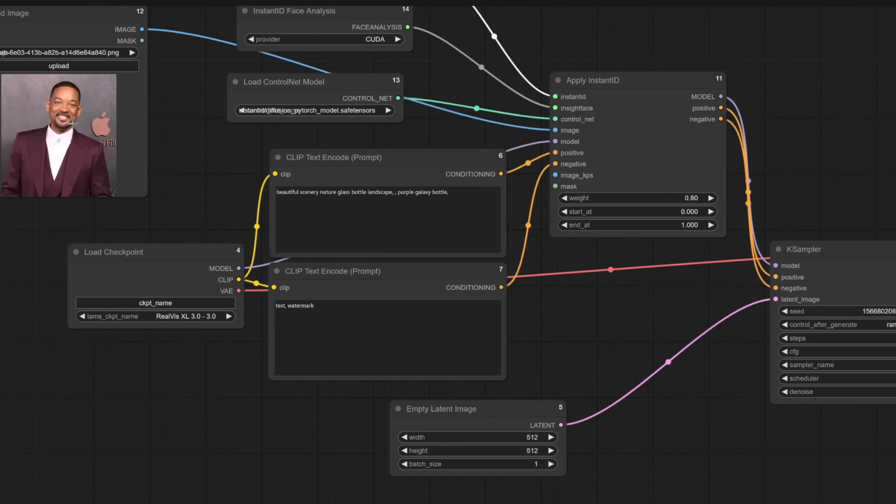
- Try an end_at value of 0.5 on Apply InstantID and restore it to 1
scroll(674, 287, "up", 1)
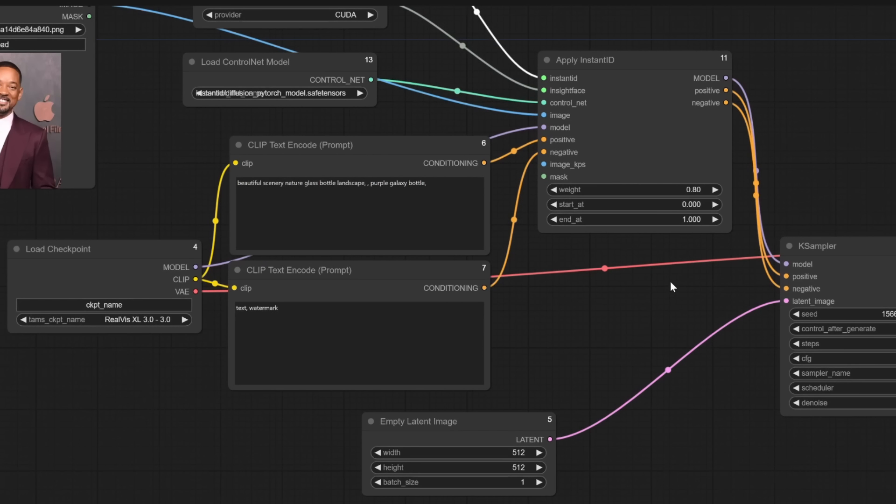
left_click_drag(699, 373, 498, 340)
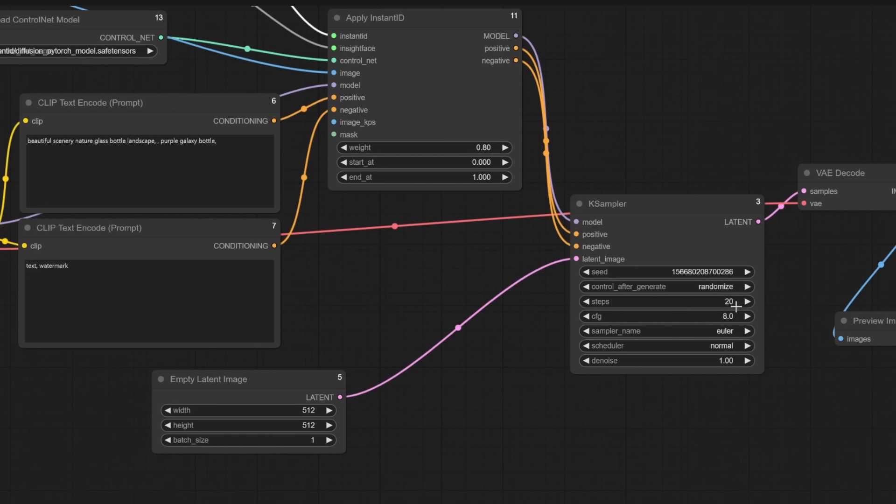
scroll(736, 307, "up", 2)
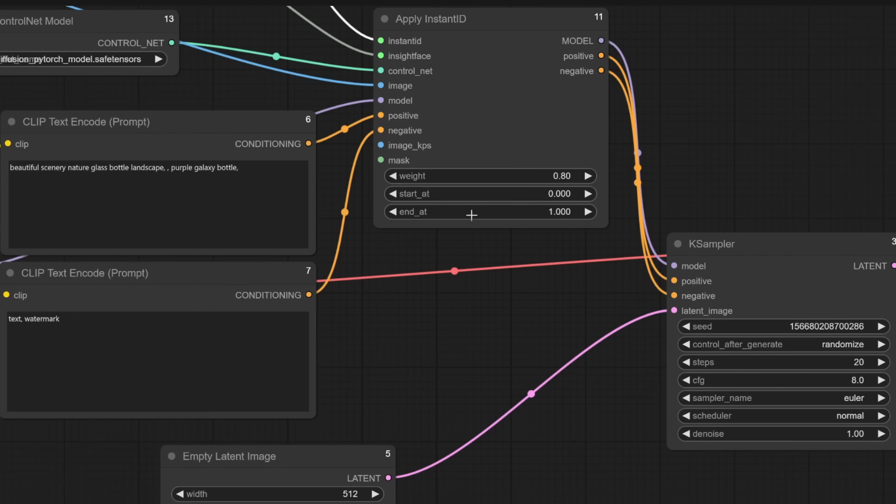
left_click(558, 212)
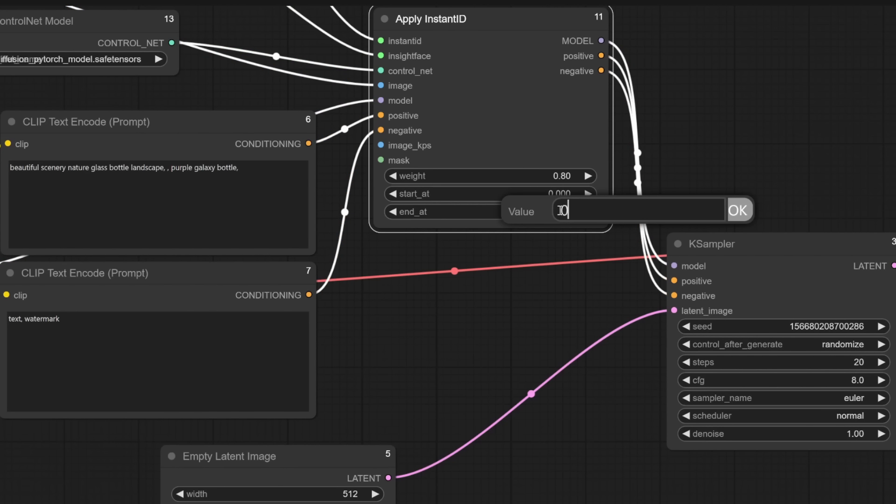
type("0.5")
key("Return")
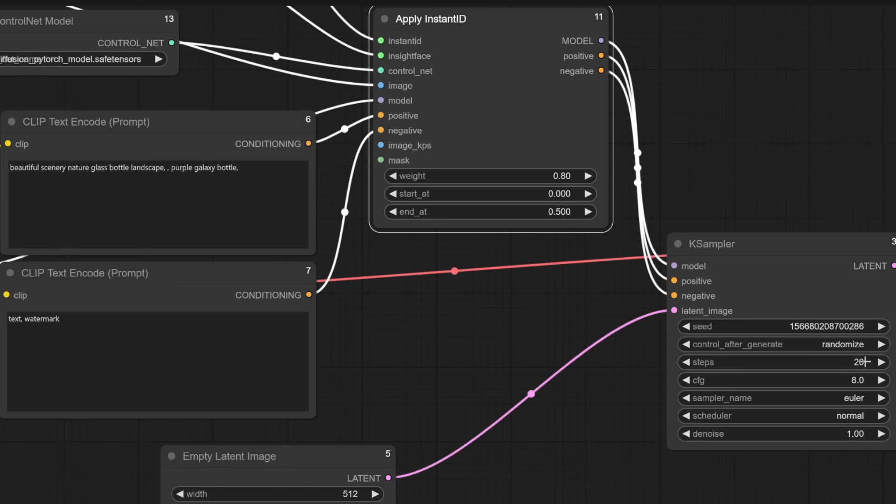
left_click(560, 211)
key("ctrl+a")
type("1")
left_click(748, 217)
- Set the Empty Latent Image size to 768 wide and 1024 high
left_click_drag(375, 303, 434, 193)
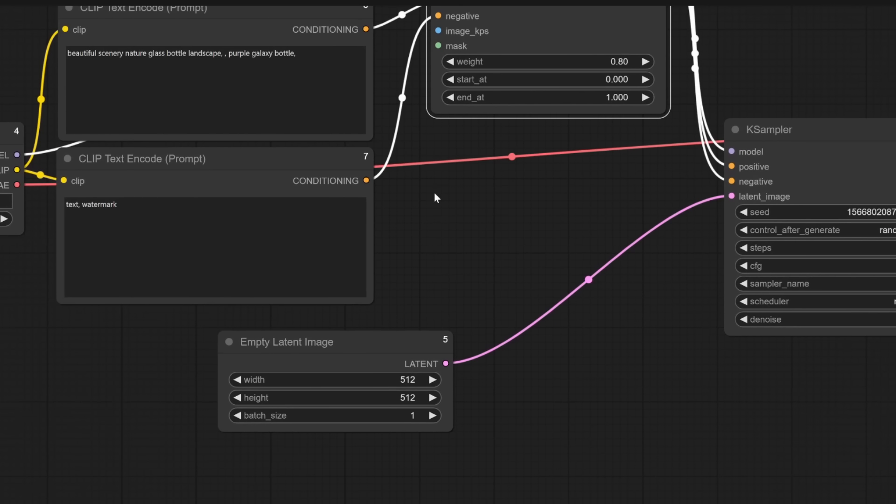
left_click(419, 387)
key("BackSpace")
key("BackSpace")
key("BackSpace")
type("768")
left_click(598, 388)
left_click(416, 396)
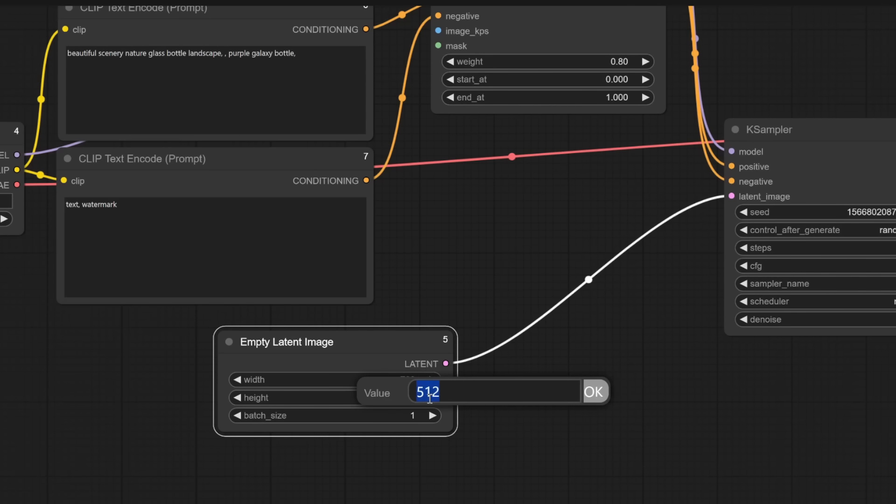
type("1024")
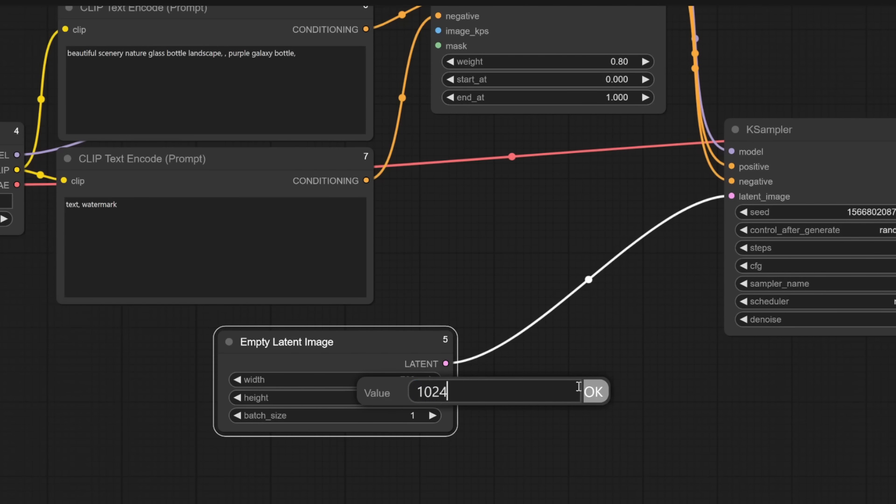
left_click(595, 396)
- Replace the positive prompt with "policeman, realistic, 8K, masterpiece, ultra-detailed"
left_click_drag(405, 292, 558, 382)
left_click_drag(473, 149, 201, 149)
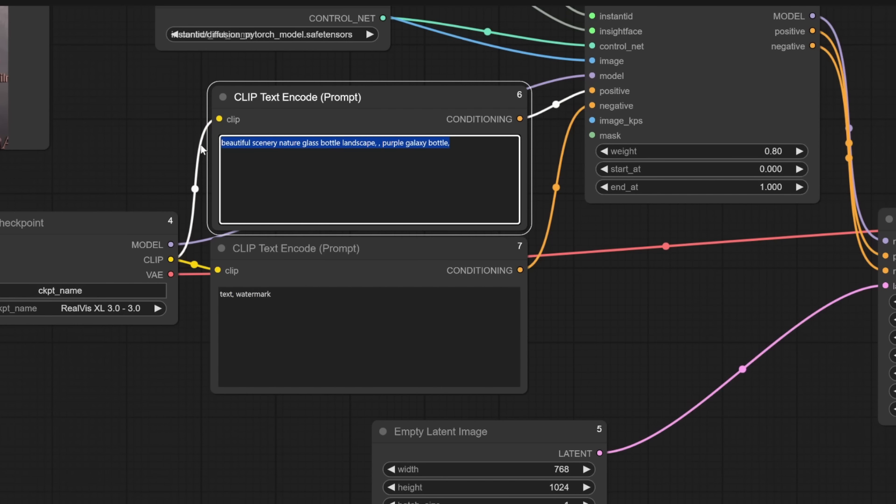
type("policeman, realistic, 8K")
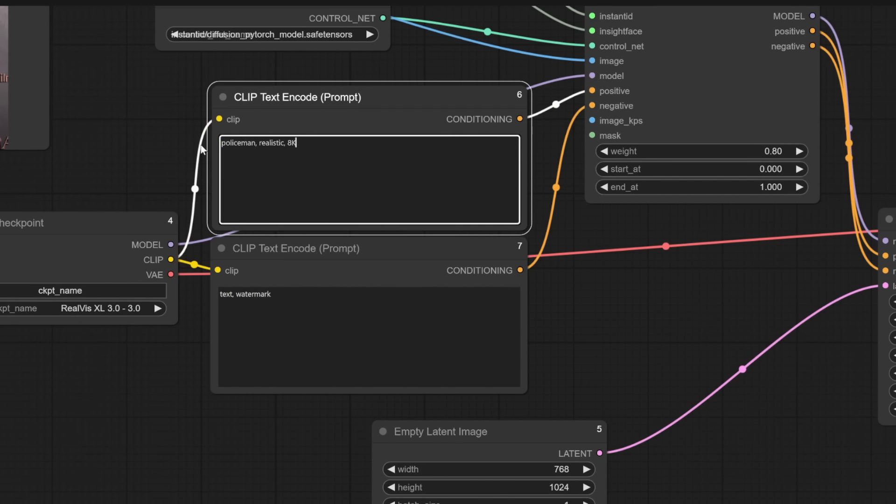
type(", masterpiece, ultra-detailed")
- Replace the negative prompt with "cartoon, painting, anime, blurry, watermark"
triple_click(286, 307)
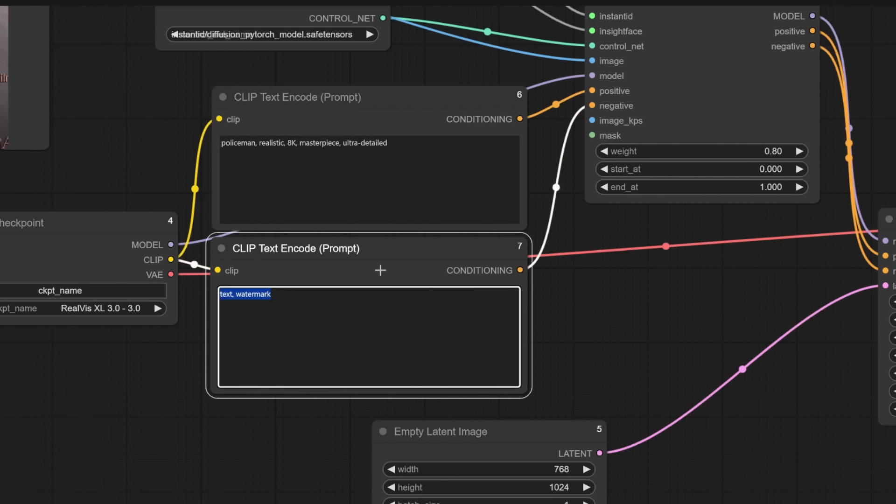
type("cartoon, painting,")
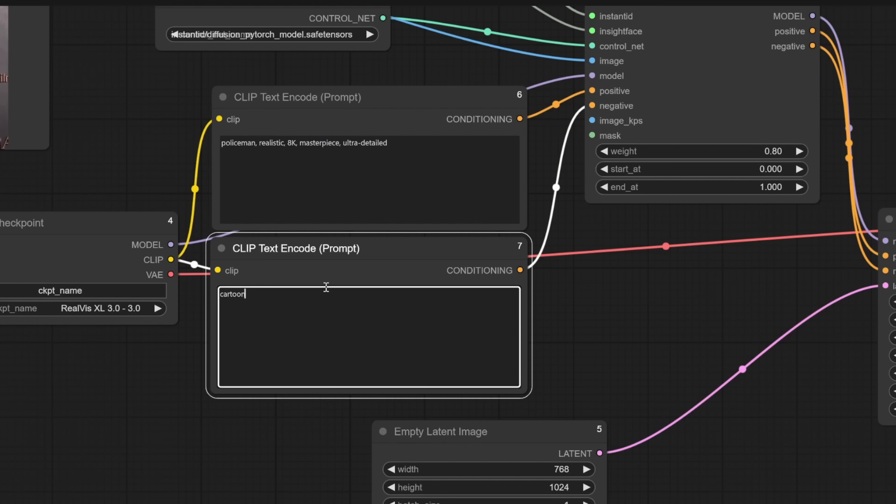
type(" anime, blurry, watermark")
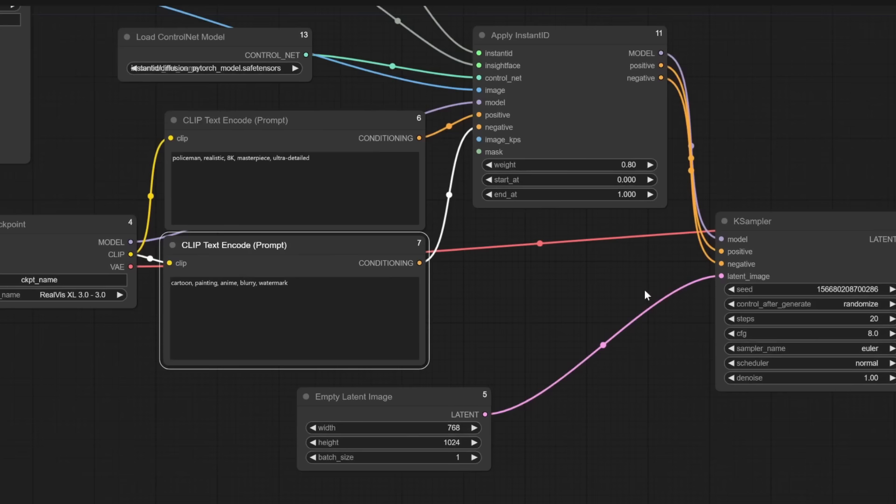
- Generate the image and examine the result in the Preview Image node alongside the prompts and sampler settings
left_click_drag(624, 351, 433, 306)
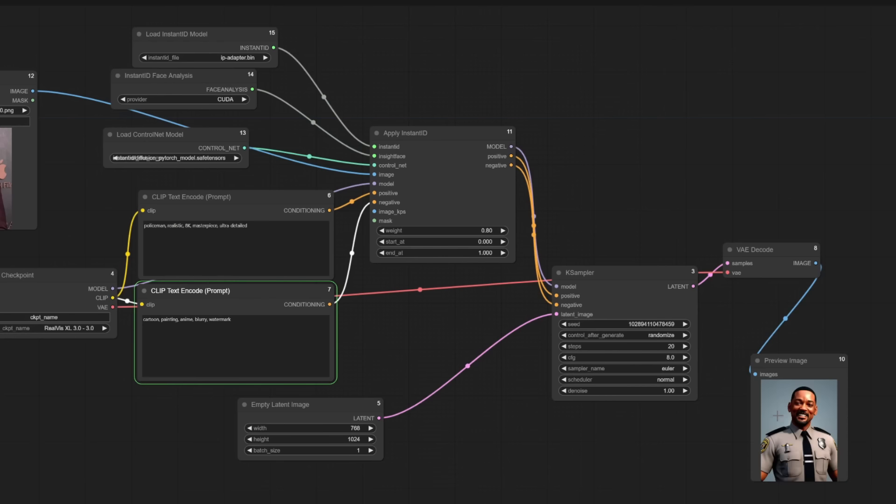
left_click_drag(750, 421, 702, 386)
scroll(766, 405, "up", 3)
scroll(766, 405, "up", 9)
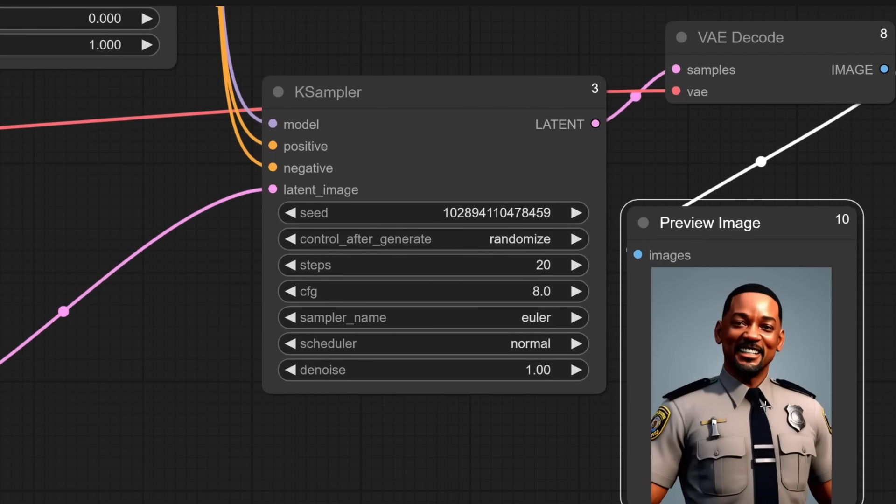
left_click_drag(577, 465, 567, 399)
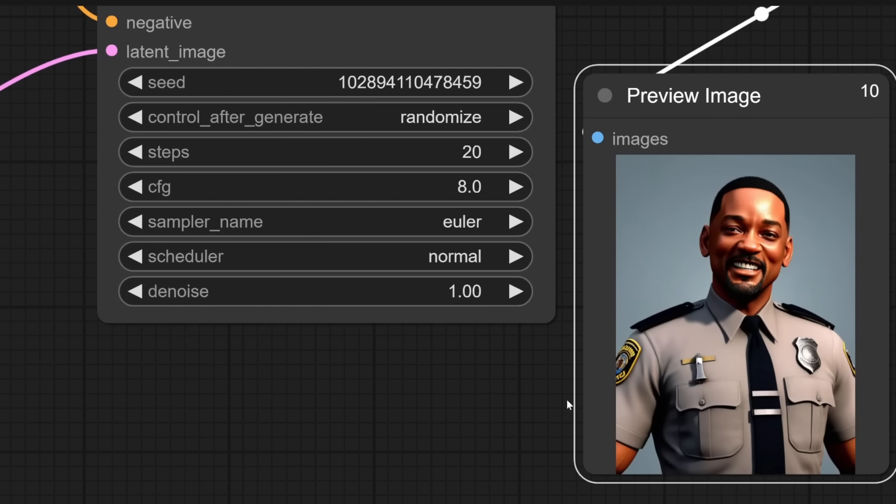
scroll(567, 400, "down", 3)
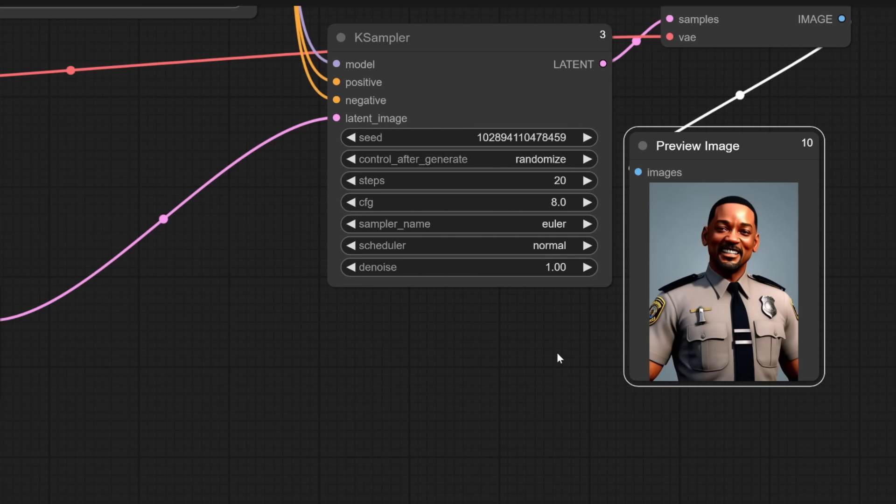
scroll(558, 355, "down", 4)
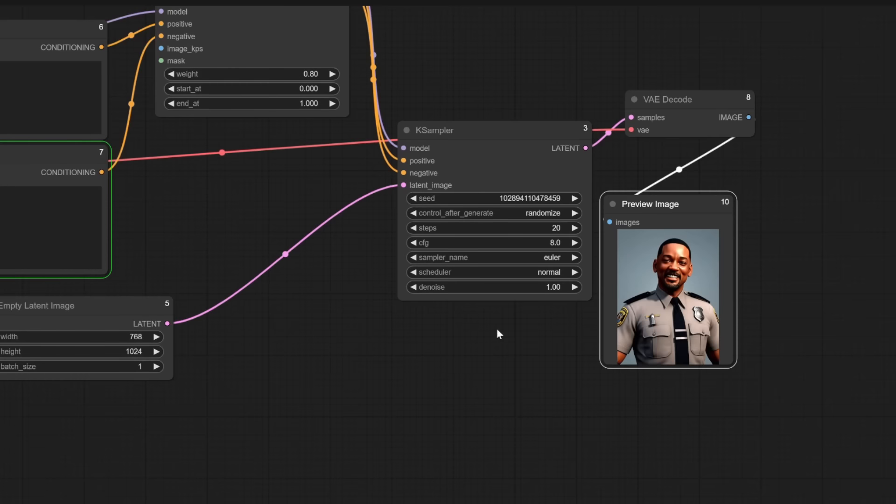
left_click_drag(422, 340, 673, 381)
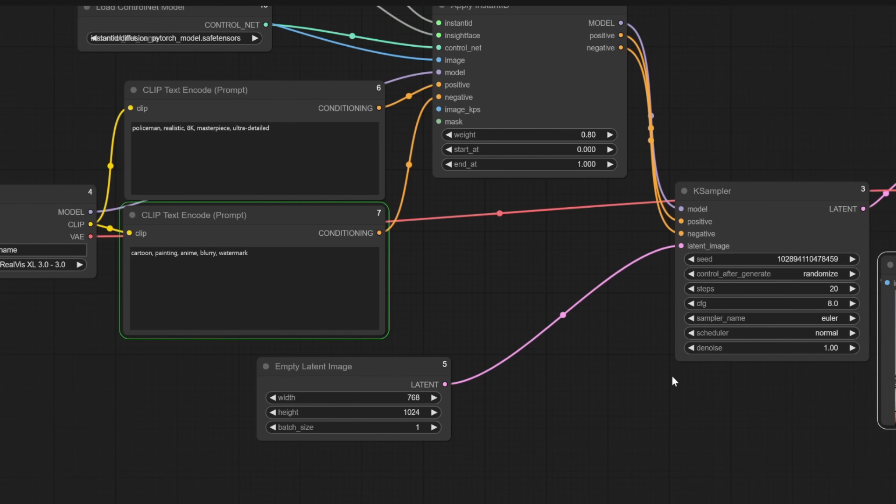
left_click_drag(794, 413, 647, 362)
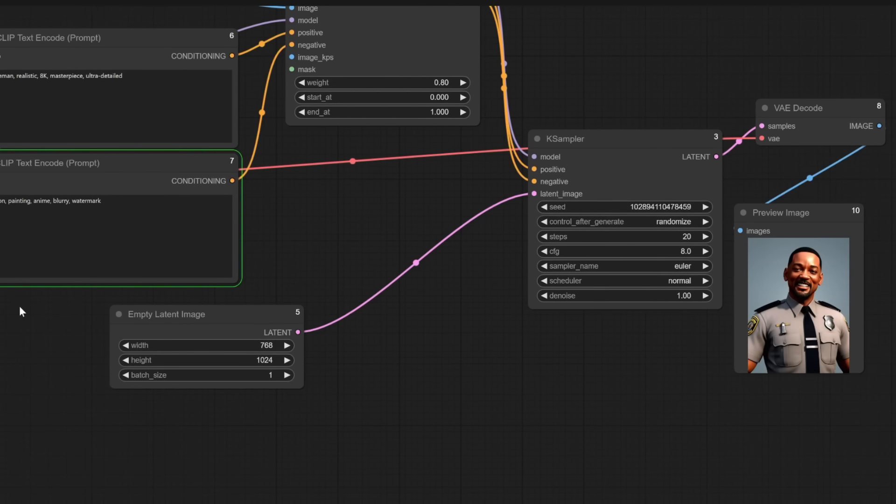
- Remove "painting" from the negative prompt
scroll(18, 306, "up", 3)
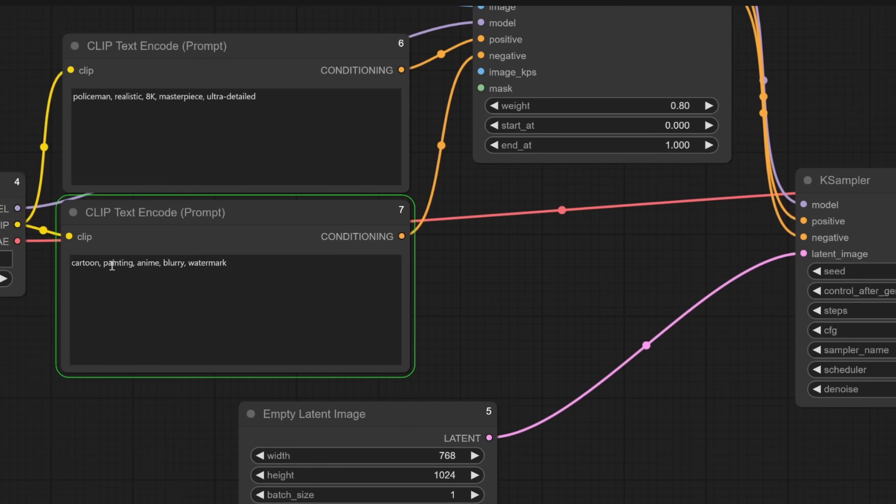
double_click(17, 170)
key("Delete")
key("Delete")
key("Delete")
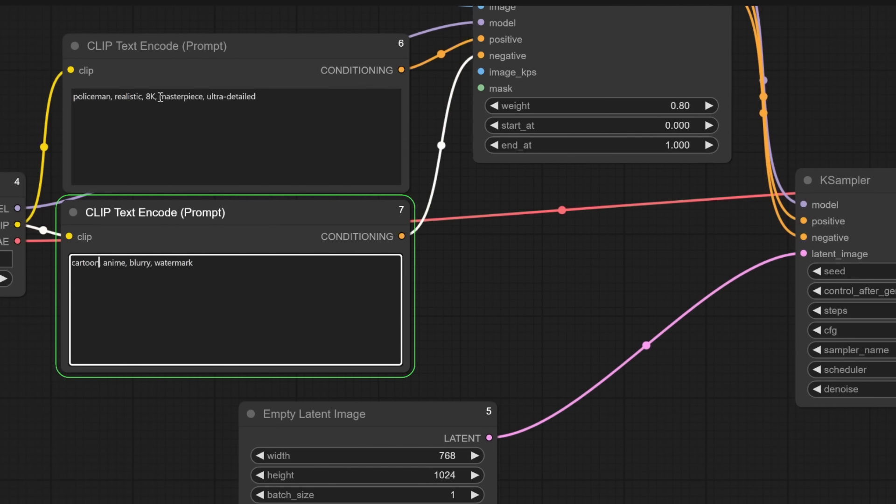
- Replace "realistic" with "watercolor painting" in the positive prompt and generate the image again
double_click(119, 98)
type("watercolo")
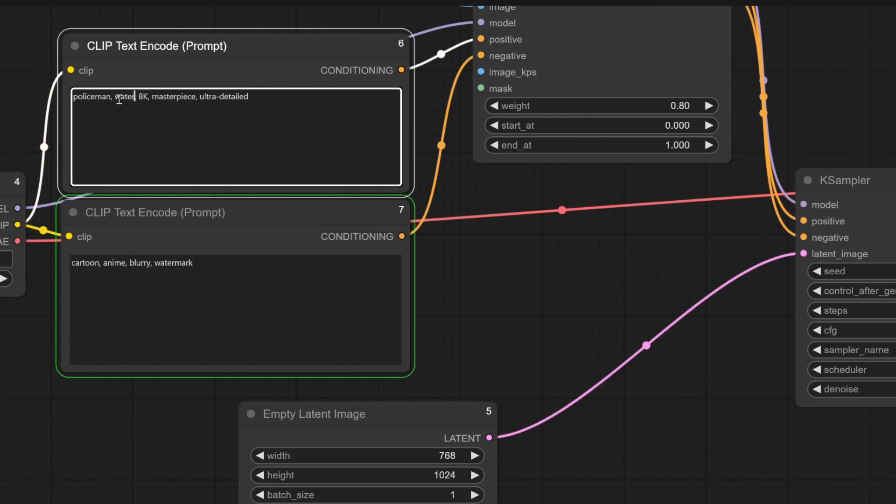
type("r painting")
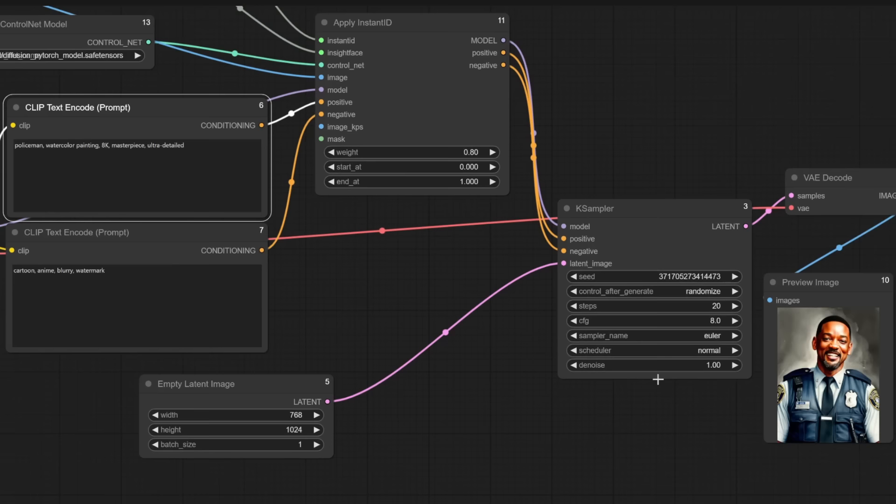
- Look through the ComfyUI_InstantID, AnimateDiff for ComfyUI and ComfyUI-ToonCrafter repository pages on GitHub, including the AnimateDiff example workflow
scroll(759, 352, "up", 8)
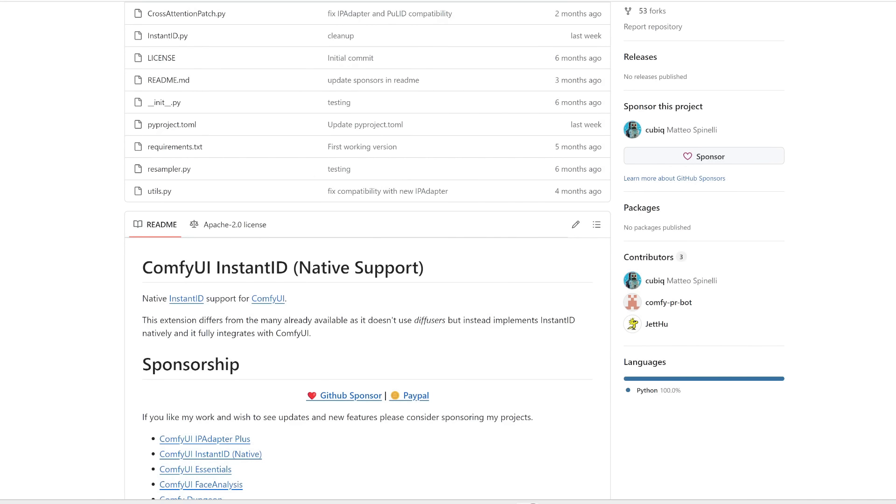
scroll(367, 252, "up", 5)
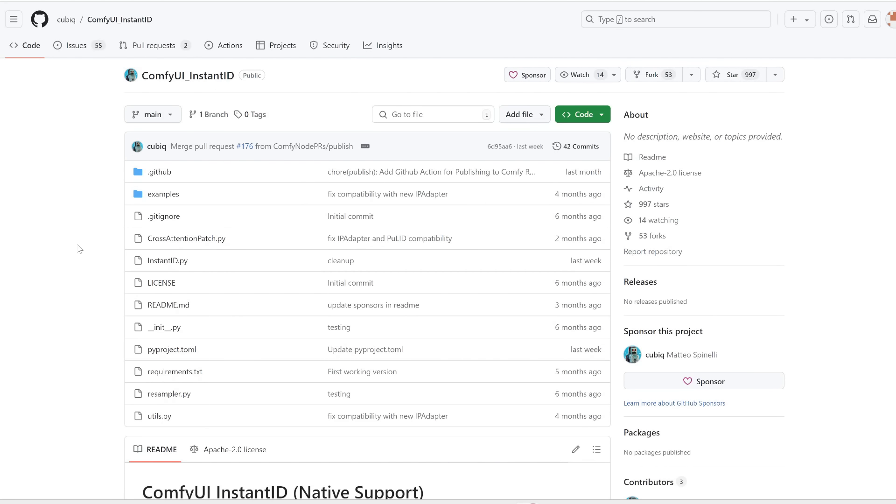
scroll(111, 406, "down", 6)
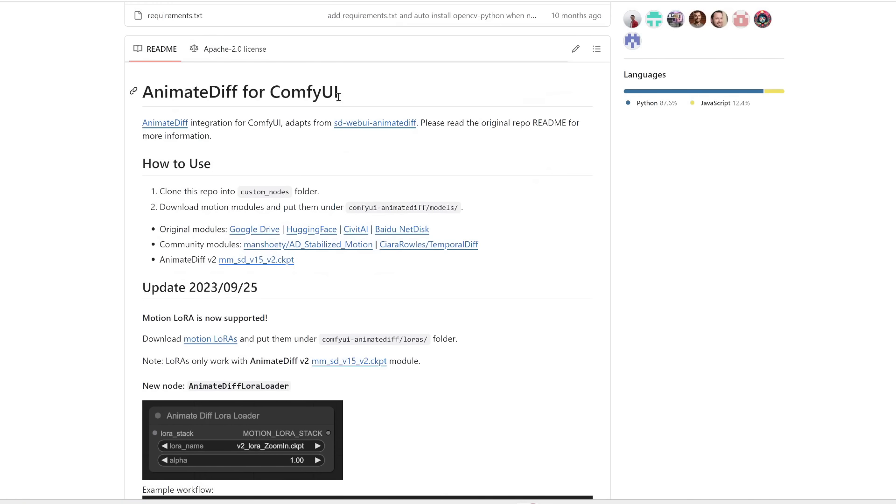
scroll(474, 319, "down", 6)
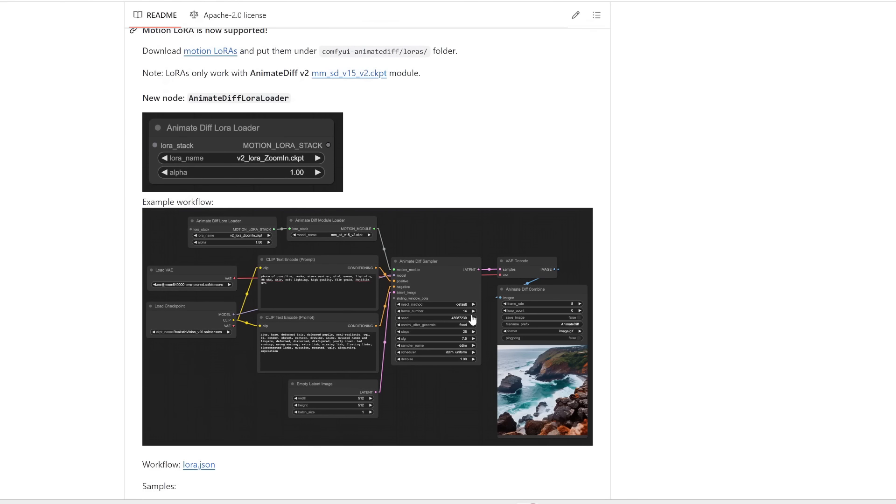
scroll(473, 319, "down", 2)
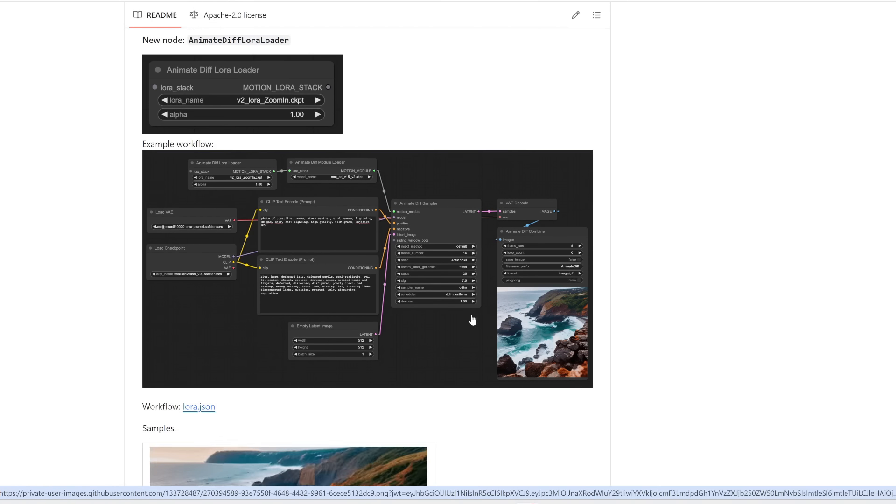
scroll(472, 317, "up", 1)
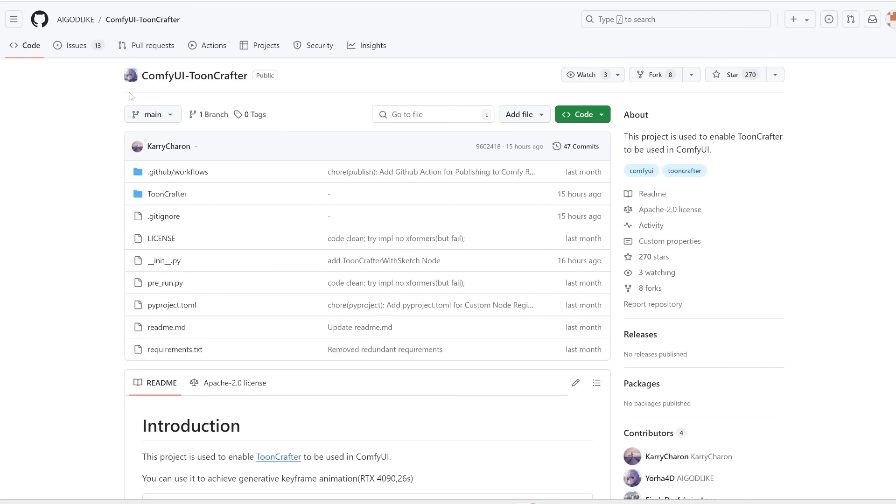
scroll(124, 299, "down", 7)
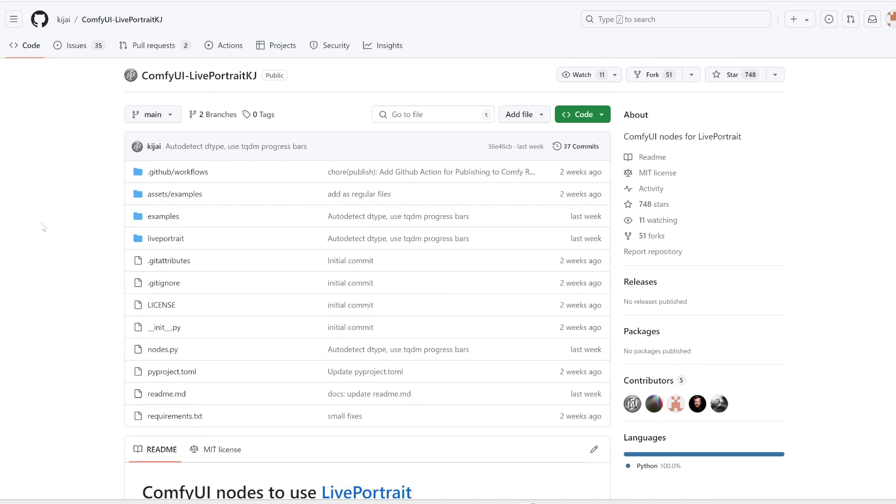
- Play the demo video in the ComfyUI-LivePortraitKJ readme
scroll(86, 246, "down", 5)
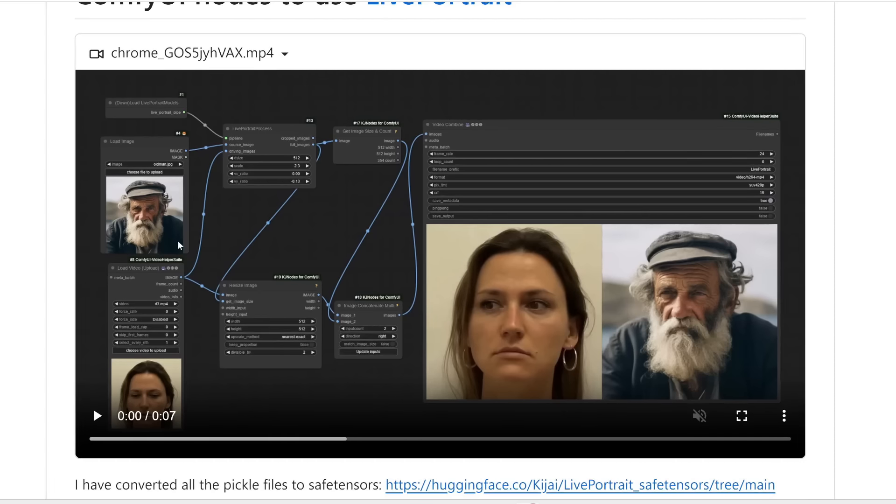
left_click(301, 424)
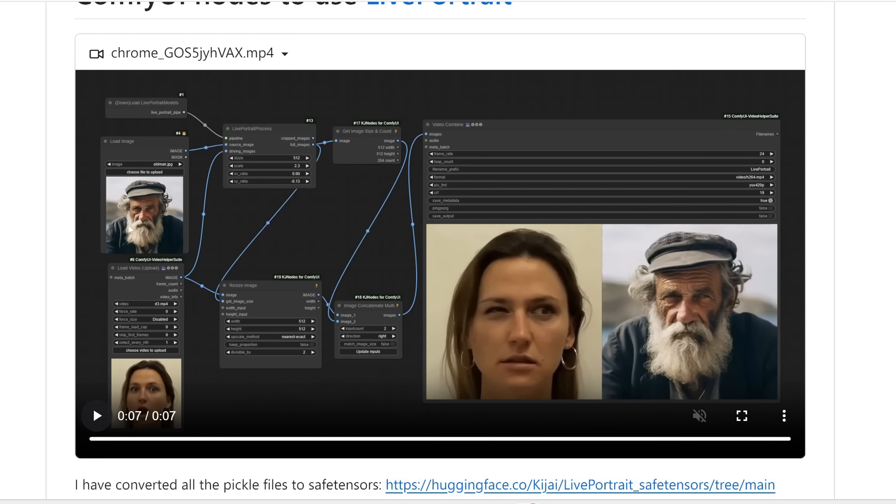
left_click(299, 421)
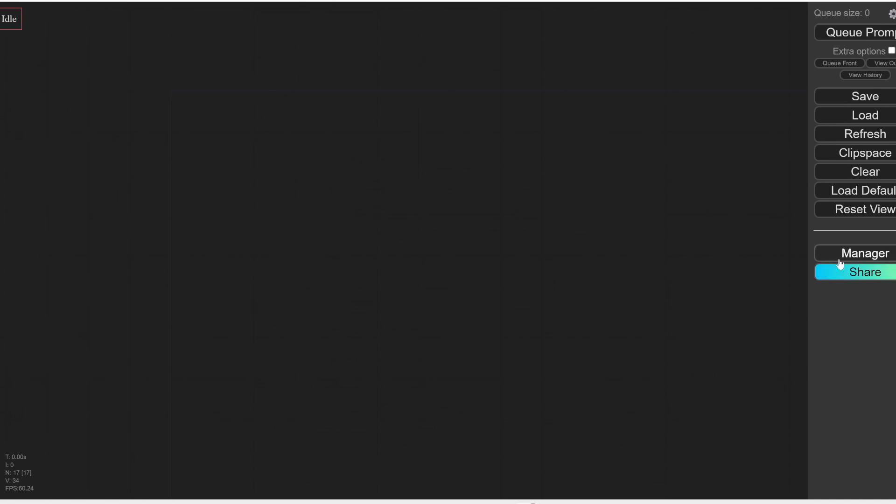
- Switch to ComfyUI and browse the list of installable custom nodes in the Custom Nodes Manager
left_click(842, 260)
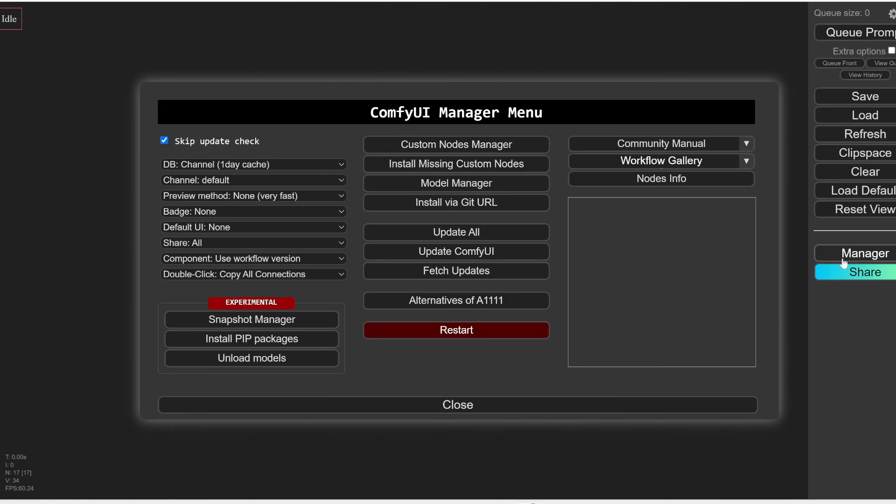
left_click(481, 144)
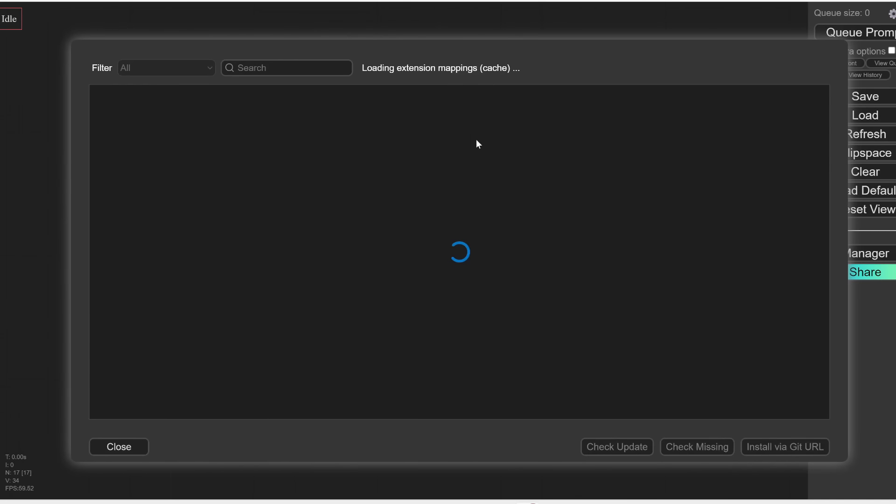
scroll(600, 245, "down", 20)
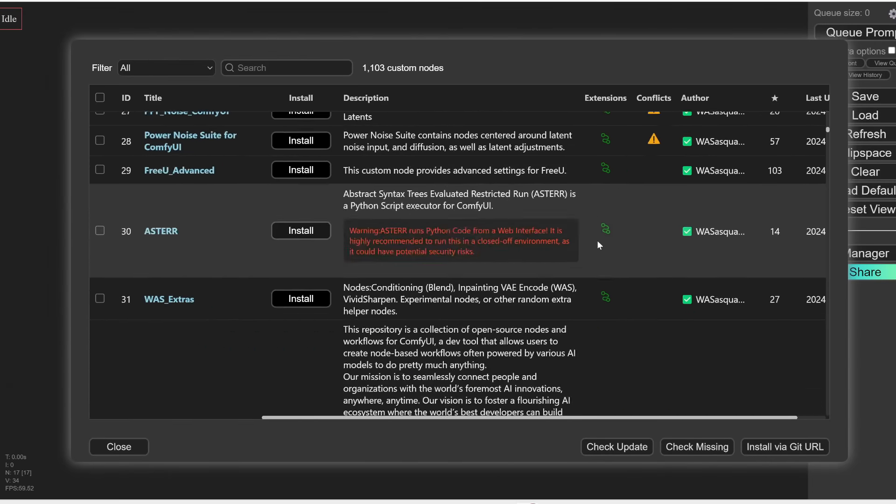
scroll(622, 266, "down", 20)
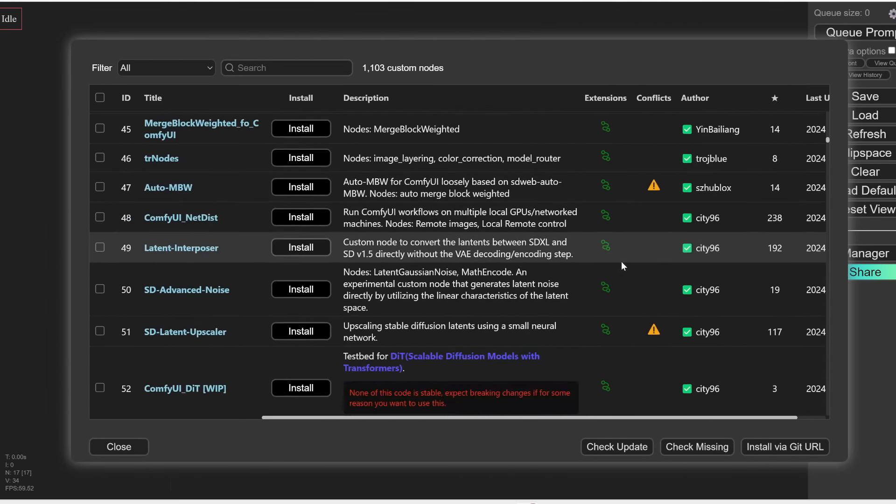
scroll(622, 266, "down", 15)
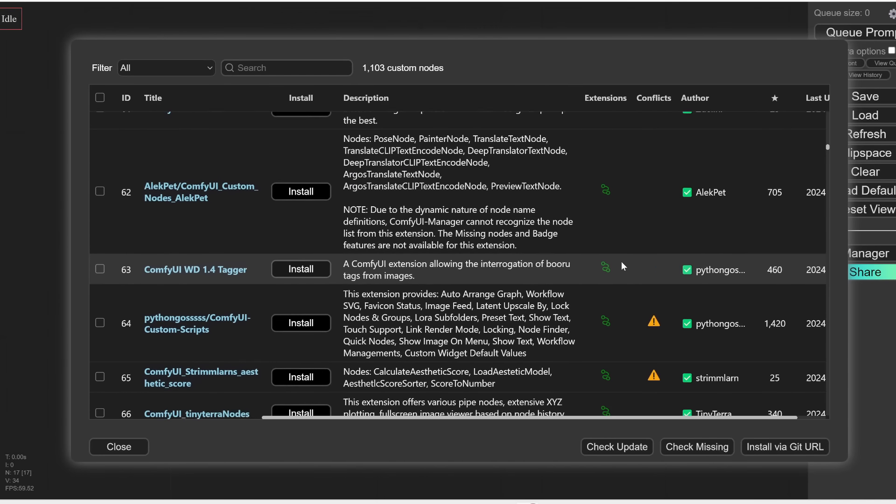
scroll(622, 266, "down", 8)
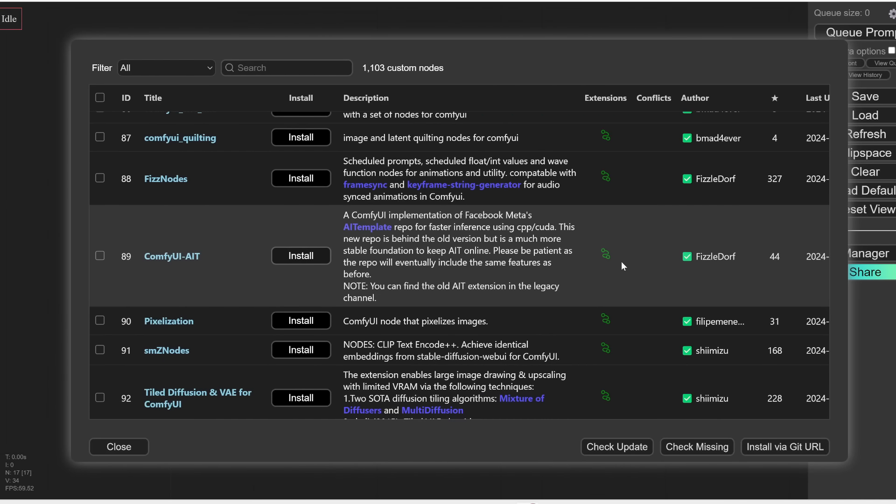
scroll(622, 266, "down", 12)
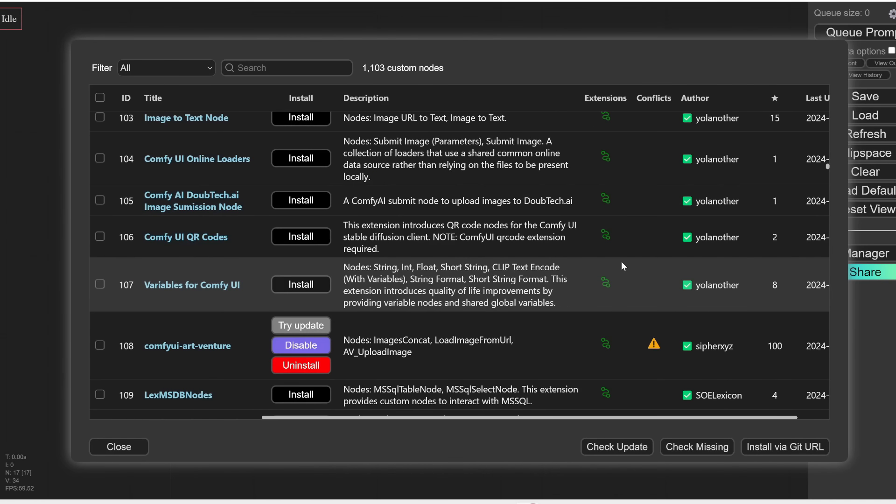
- Return to the default text-to-image graph and choose the v40LightningBakedvae checkpoint in the Load Checkpoint node
left_click(72, 185)
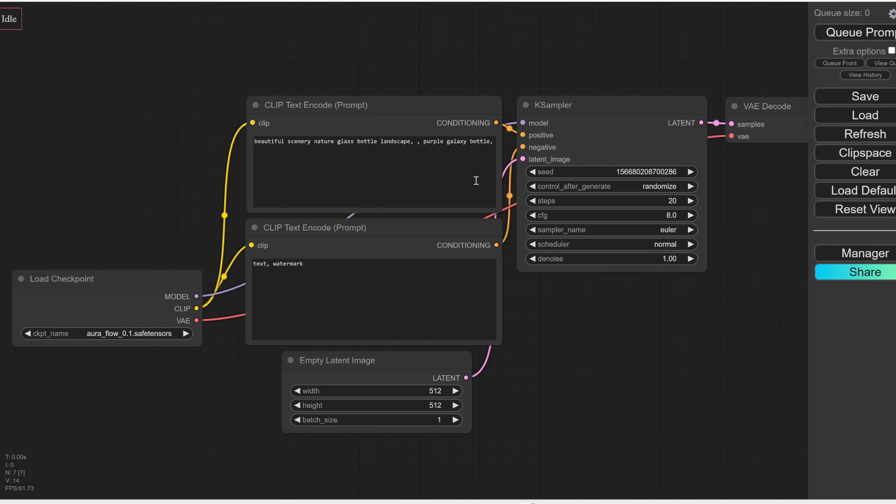
left_click(132, 336)
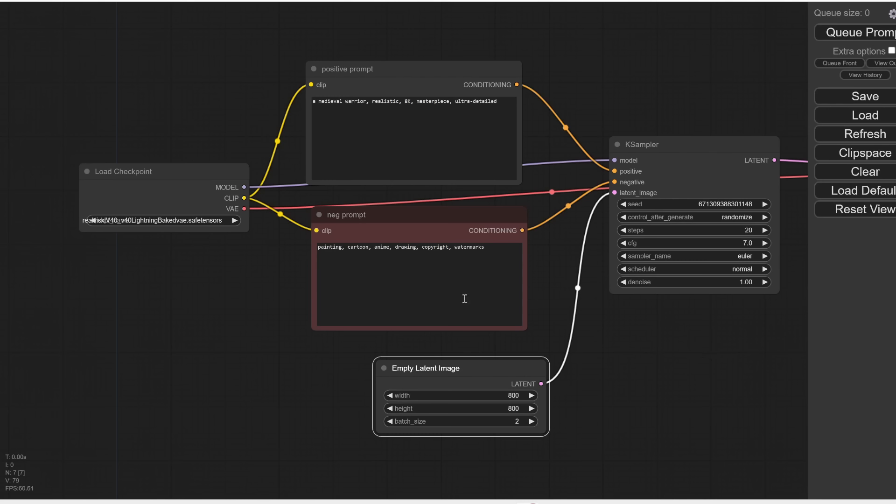
- Enlarge the Preview Image node showing the medieval warrior and advance to the next image of the batch
left_click_drag(713, 373, 506, 333)
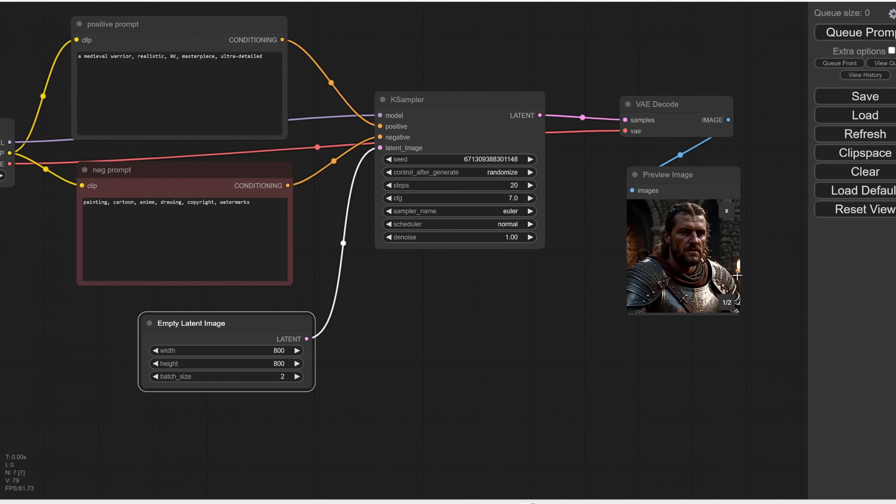
left_click_drag(741, 315, 781, 371)
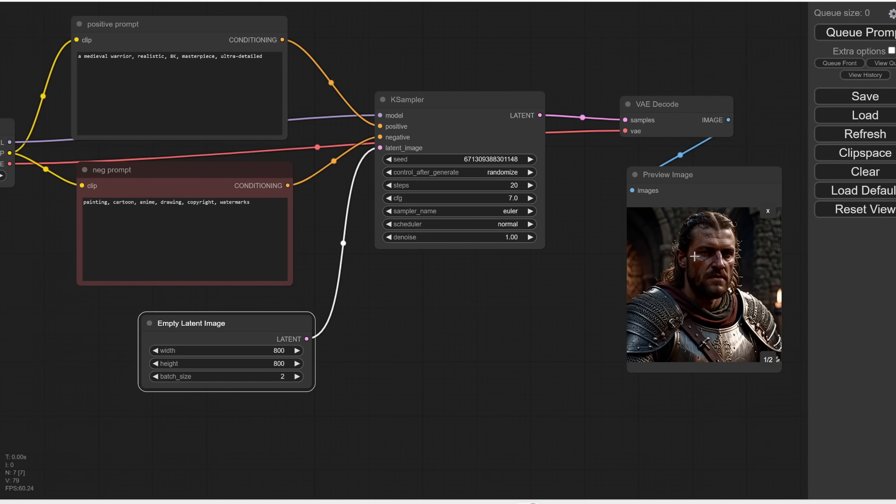
left_click(766, 362)
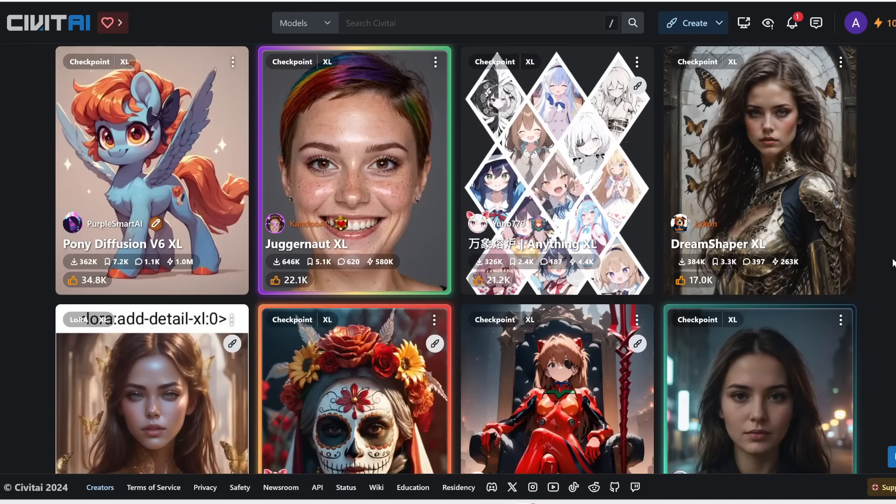
- Switch to Civitai and browse the model gallery of XL checkpoints and LoRAs
scroll(892, 262, "down", 4)
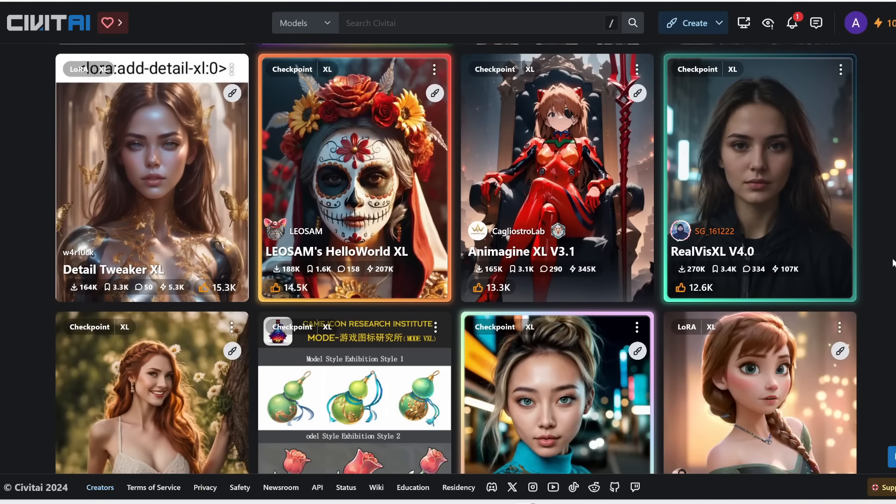
scroll(893, 262, "down", 4)
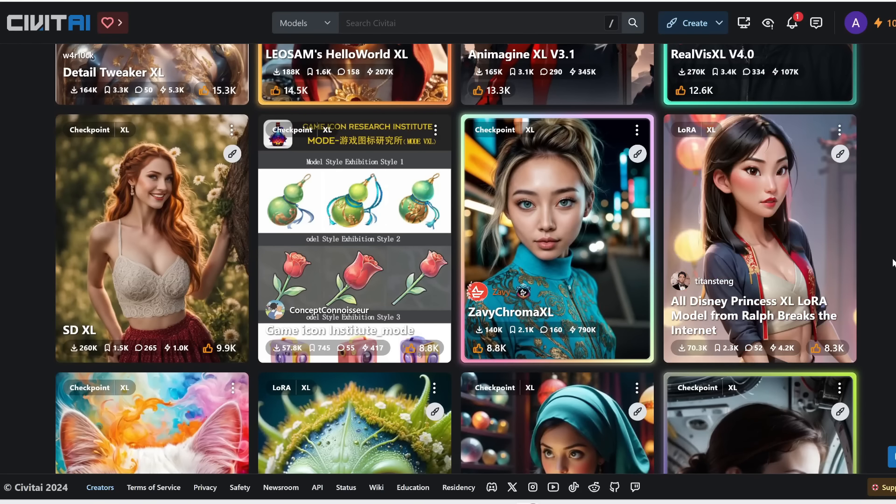
scroll(893, 262, "down", 5)
scroll(892, 262, "down", 4)
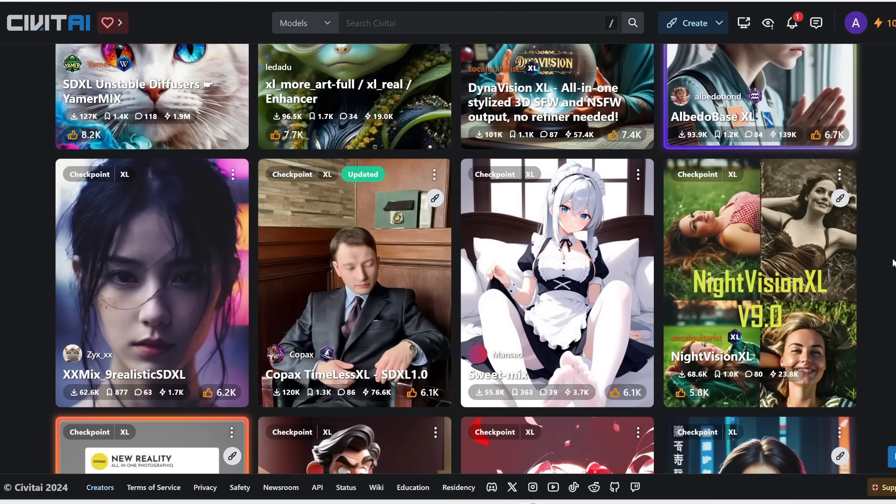
scroll(892, 263, "down", 1)
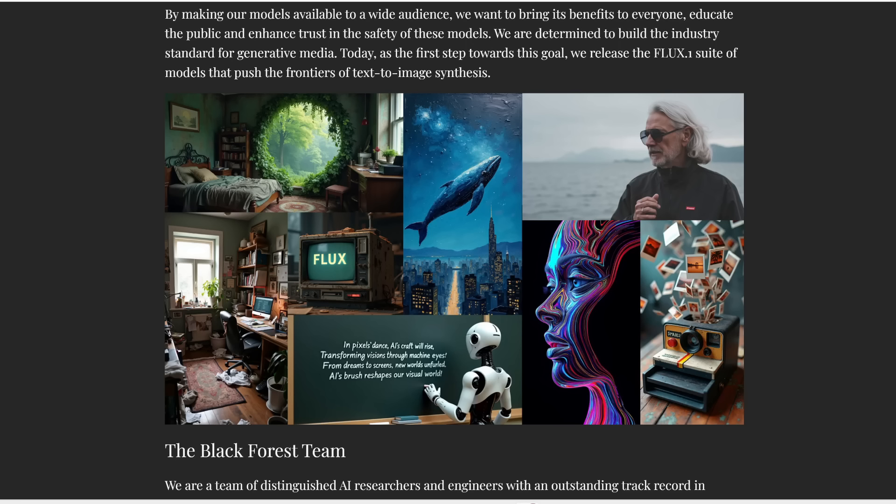